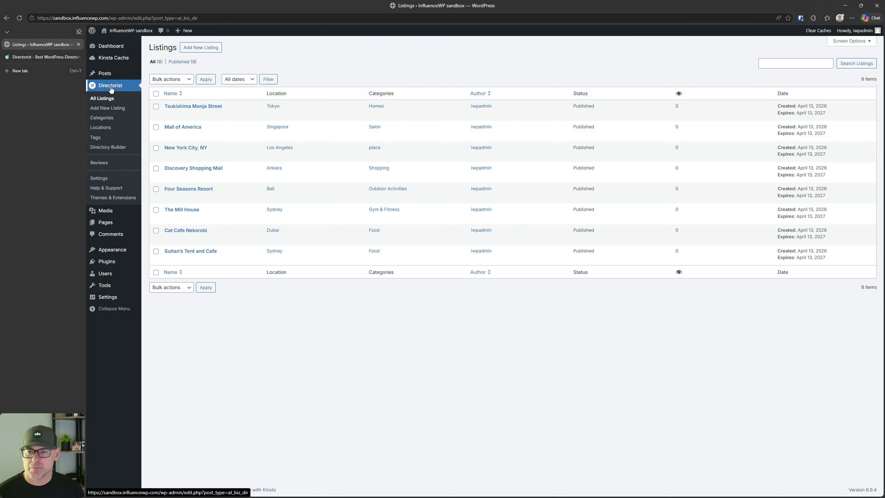
Step: Browse the Directorist Categories, Locations, Tags and Reviews screens, then open Directorist Settings
{"action": "left_click", "coordinate": [102, 118]}
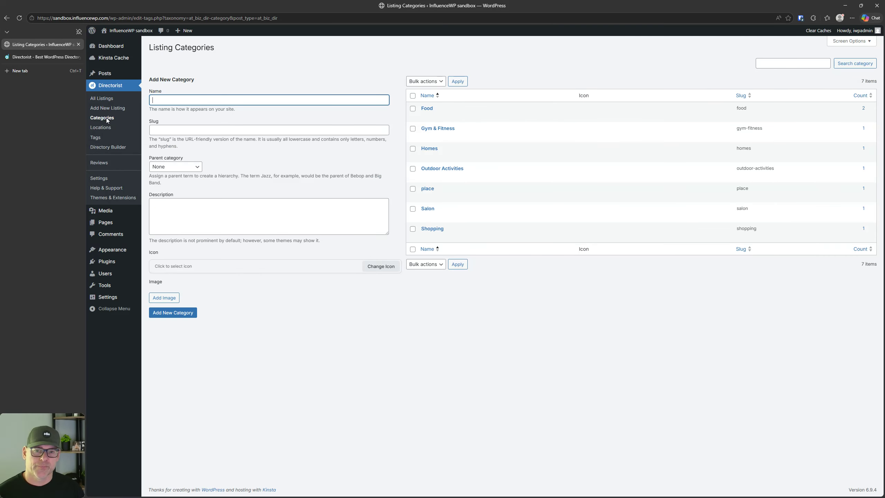
{"action": "left_click", "coordinate": [107, 128]}
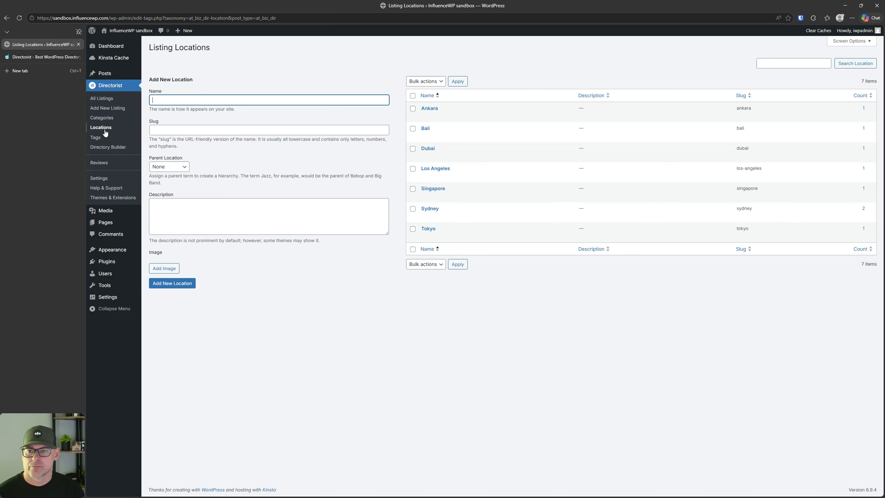
{"action": "left_click", "coordinate": [98, 137]}
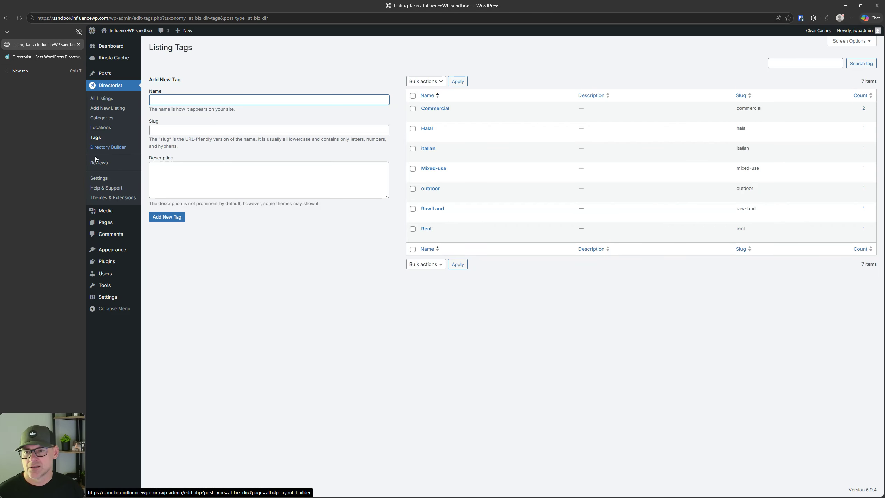
{"action": "left_click", "coordinate": [100, 163]}
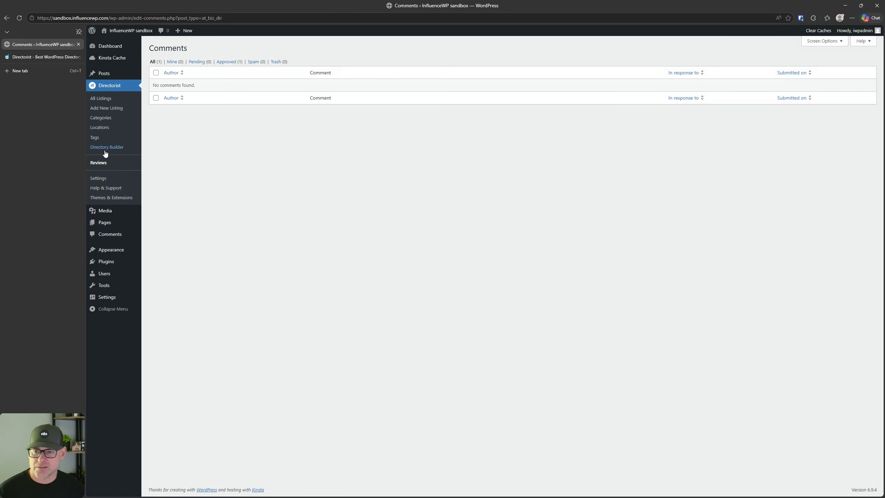
{"action": "left_click", "coordinate": [103, 178]}
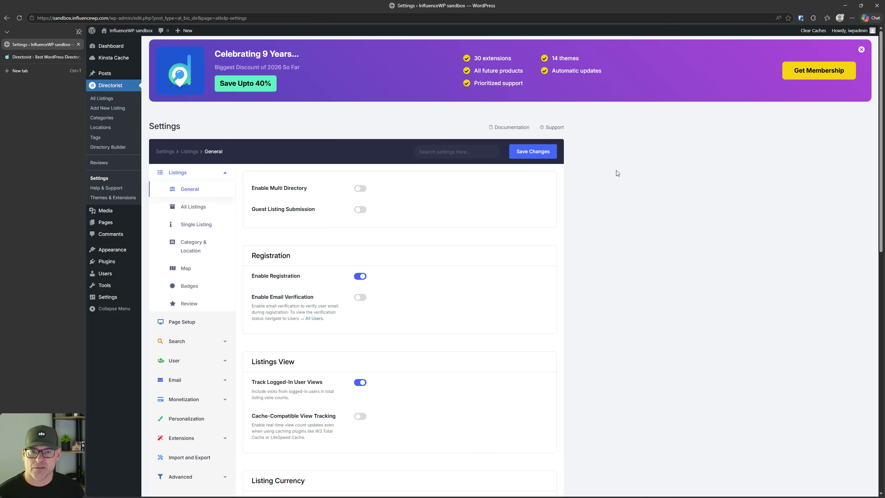
Step: Dismiss the Directorist promo banner and switch on Enable Multi Directory
{"action": "left_click", "coordinate": [861, 49]}
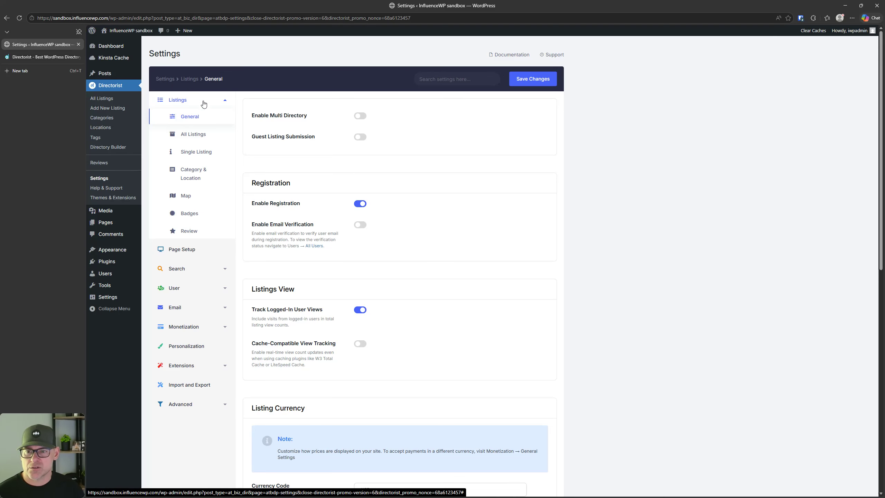
{"action": "scroll", "coordinate": [274, 310], "scroll_direction": "down", "scroll_amount": 10}
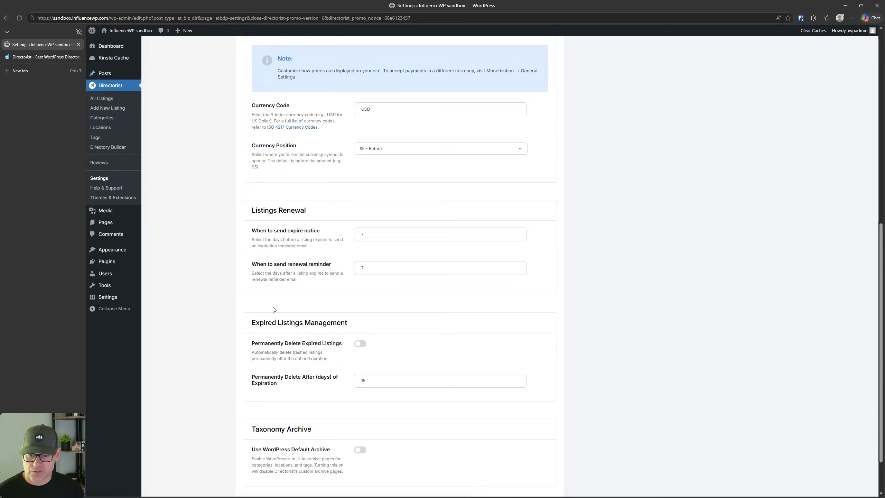
{"action": "scroll", "coordinate": [273, 309], "scroll_direction": "up", "scroll_amount": 10}
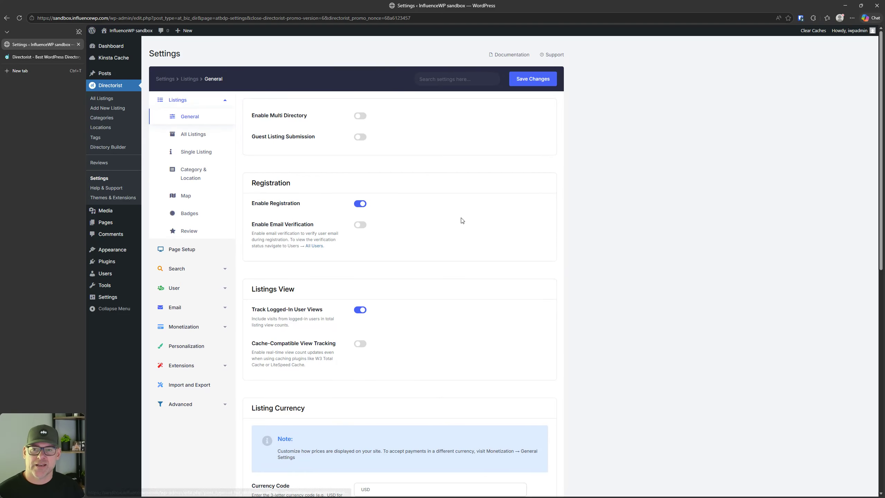
{"action": "left_click", "coordinate": [360, 116]}
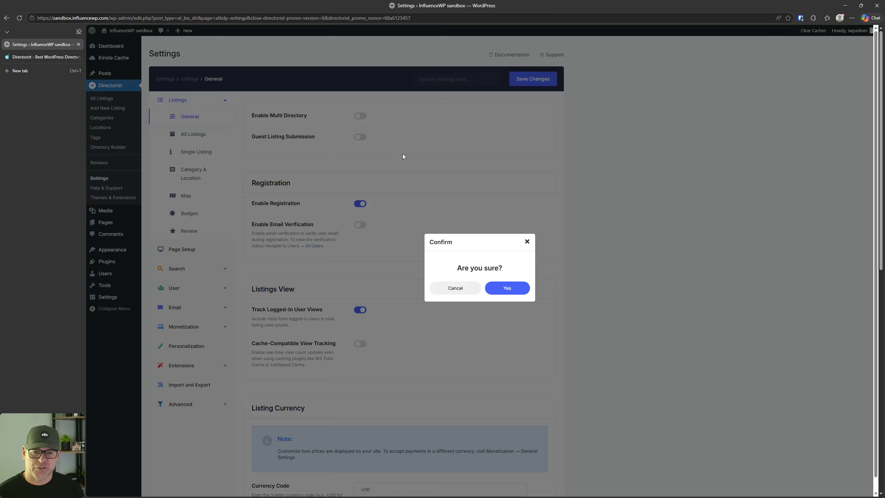
Step: Cancel the 'Are you sure?' prompt so Enable Multi Directory stays off
{"action": "left_click", "coordinate": [456, 292]}
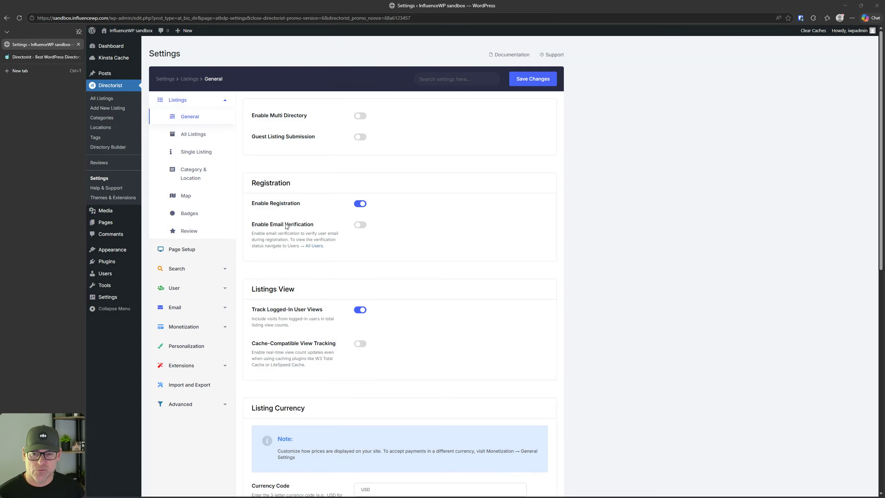
Step: Switch on Enable Email Verification for new registrations
{"action": "left_click", "coordinate": [361, 225]}
{"action": "scroll", "coordinate": [360, 318], "scroll_direction": "down", "scroll_amount": 1}
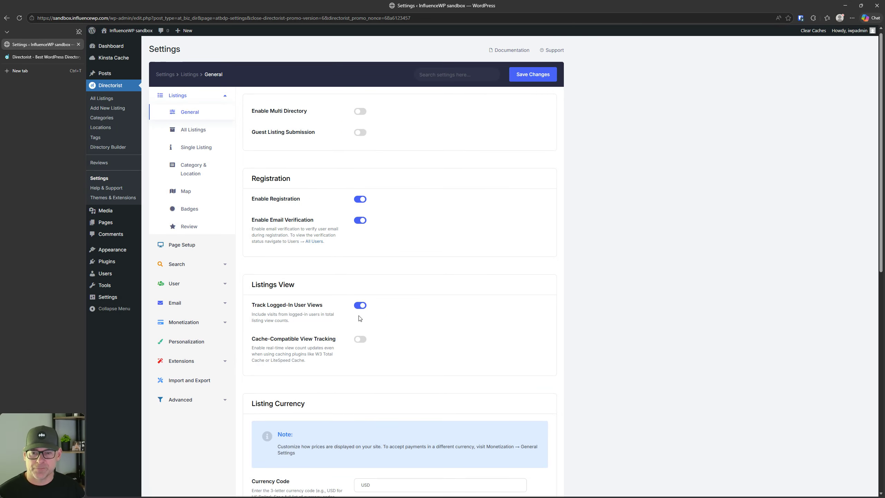
{"action": "scroll", "coordinate": [359, 318], "scroll_direction": "down", "scroll_amount": 4}
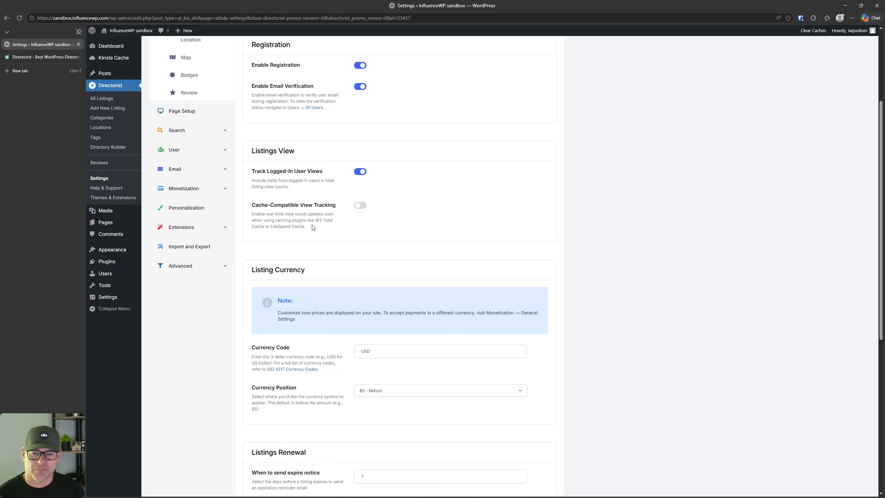
{"action": "scroll", "coordinate": [313, 229], "scroll_direction": "down", "scroll_amount": 1}
{"action": "scroll", "coordinate": [313, 229], "scroll_direction": "down", "scroll_amount": 3}
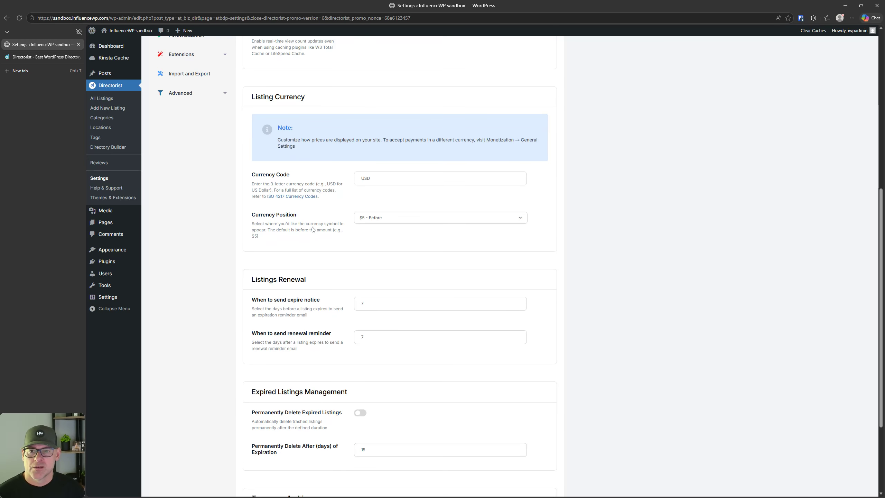
Step: Confirm Currency Code USD and keep Currency Position at '$5 - Before'
{"action": "left_click", "coordinate": [375, 179]}
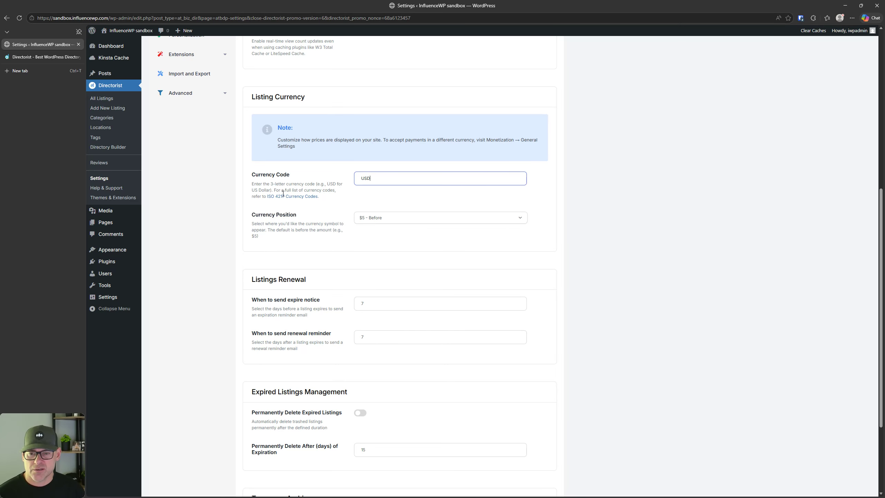
{"action": "left_click", "coordinate": [393, 223]}
{"action": "left_click", "coordinate": [393, 223]}
{"action": "left_click", "coordinate": [393, 223]}
{"action": "left_click", "coordinate": [393, 223]}
{"action": "scroll", "coordinate": [363, 251], "scroll_direction": "down", "scroll_amount": 3}
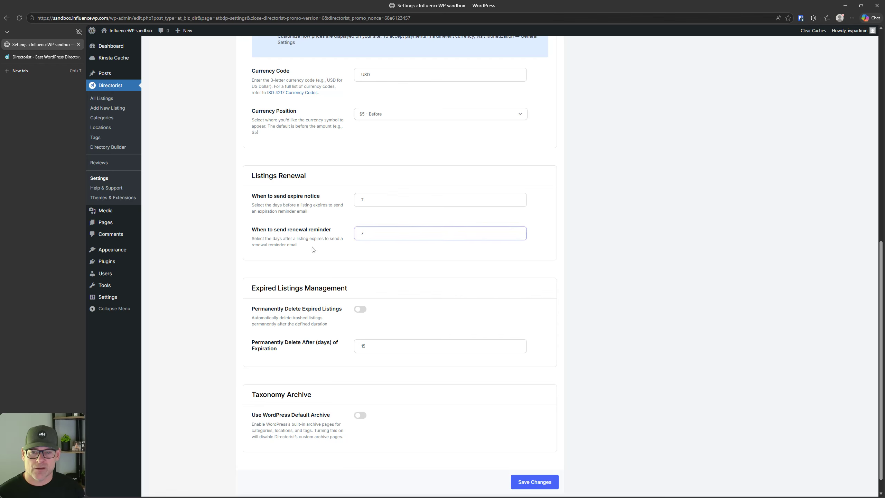
Step: Review the Expired Listings Management fields, including the days-after-expiration deletion value
{"action": "scroll", "coordinate": [320, 233], "scroll_direction": "down", "scroll_amount": 1}
{"action": "scroll", "coordinate": [319, 238], "scroll_direction": "up", "scroll_amount": 3}
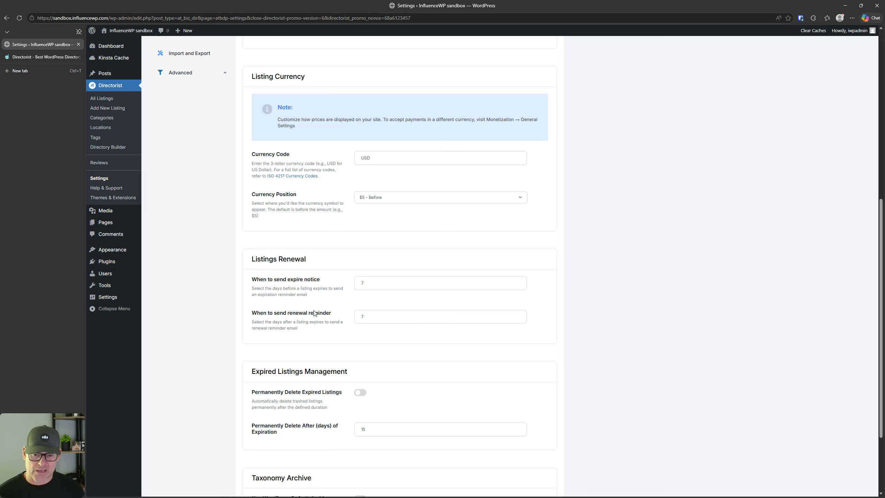
{"action": "scroll", "coordinate": [319, 309], "scroll_direction": "down", "scroll_amount": 1}
{"action": "scroll", "coordinate": [318, 310], "scroll_direction": "down", "scroll_amount": 3}
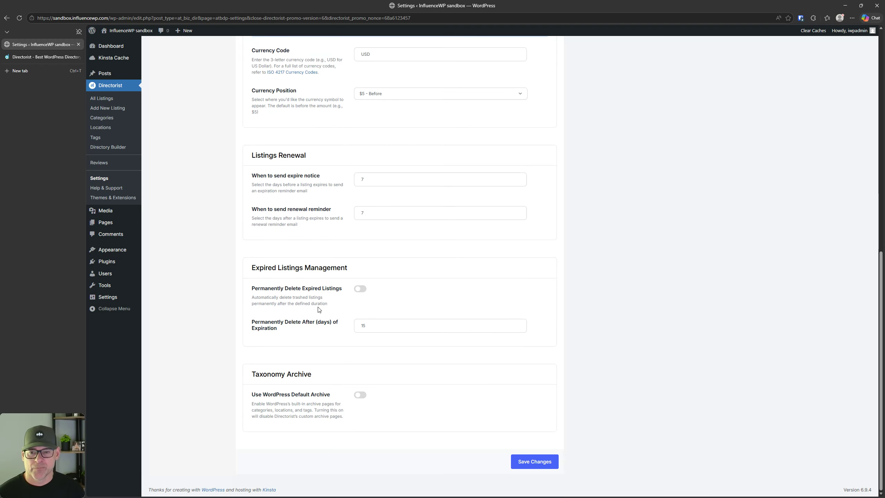
{"action": "left_click", "coordinate": [302, 288]}
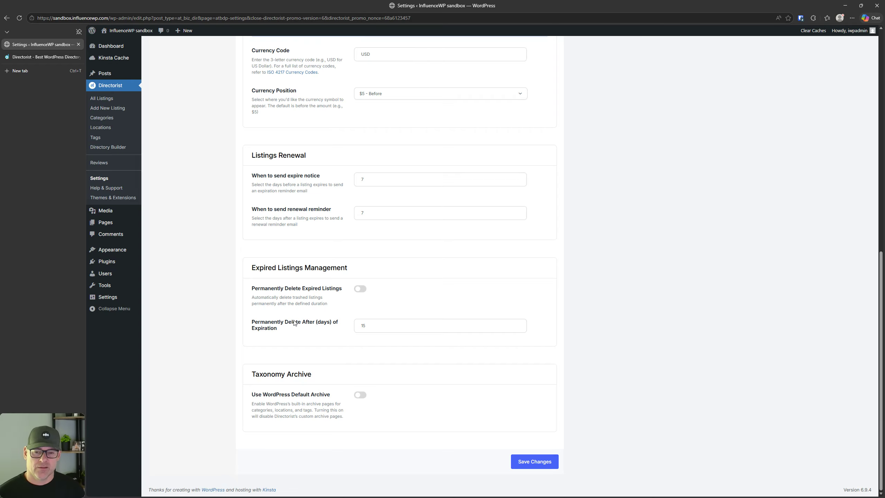
{"action": "left_click", "coordinate": [295, 323]}
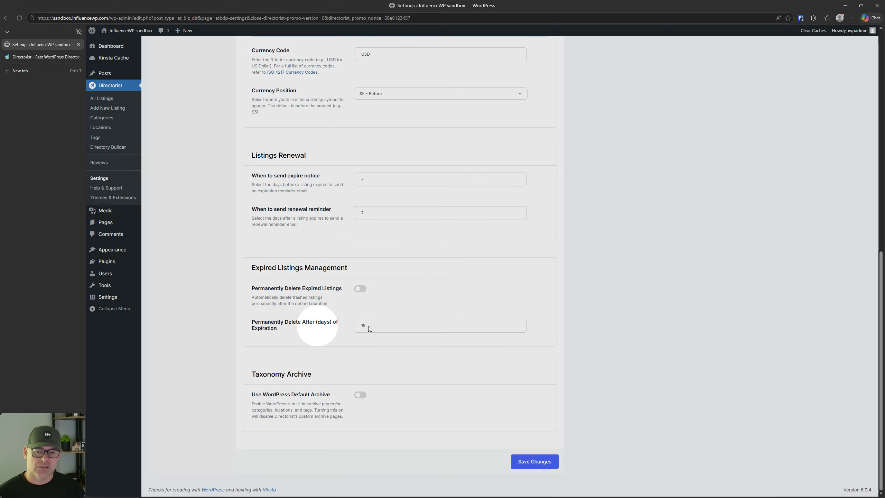
{"action": "left_click", "coordinate": [395, 325]}
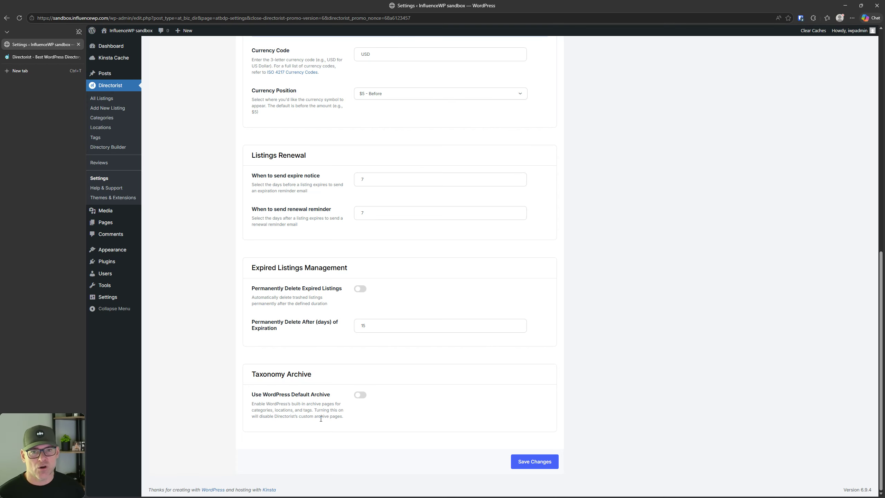
Step: Save the general settings until 'Saving Successful' appears
{"action": "scroll", "coordinate": [322, 417], "scroll_direction": "up", "scroll_amount": 10}
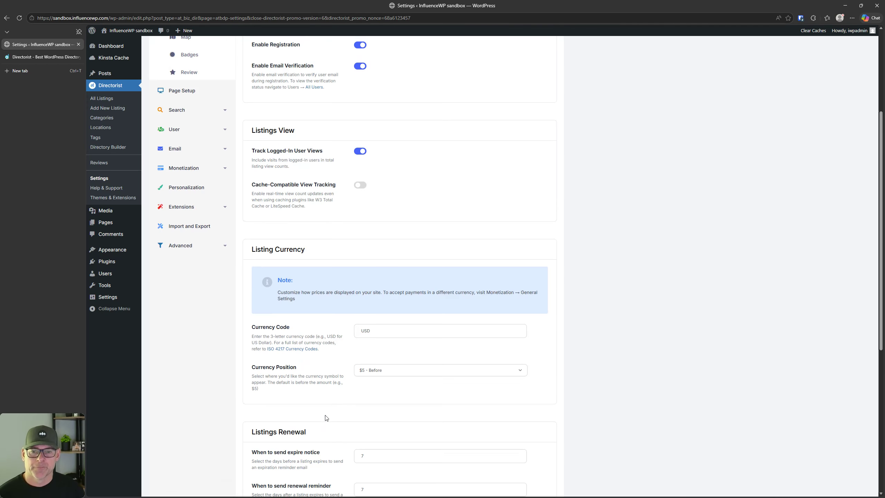
{"action": "scroll", "coordinate": [325, 416], "scroll_direction": "down", "scroll_amount": 10}
{"action": "scroll", "coordinate": [378, 416], "scroll_direction": "up", "scroll_amount": 1}
{"action": "scroll", "coordinate": [453, 447], "scroll_direction": "down", "scroll_amount": 1}
{"action": "left_click", "coordinate": [533, 464]}
{"action": "scroll", "coordinate": [444, 331], "scroll_direction": "up", "scroll_amount": 10}
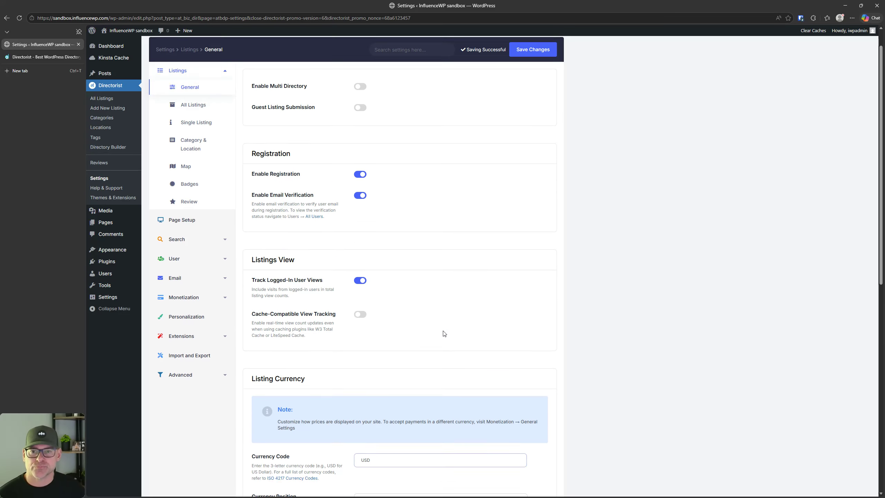
{"action": "left_click", "coordinate": [206, 138]}
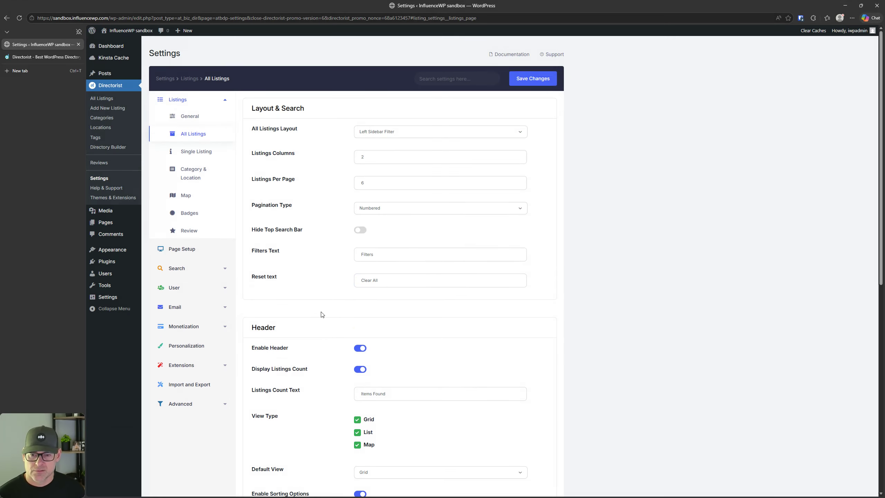
{"action": "scroll", "coordinate": [320, 313], "scroll_direction": "down", "scroll_amount": 3}
{"action": "scroll", "coordinate": [301, 216], "scroll_direction": "down", "scroll_amount": 1}
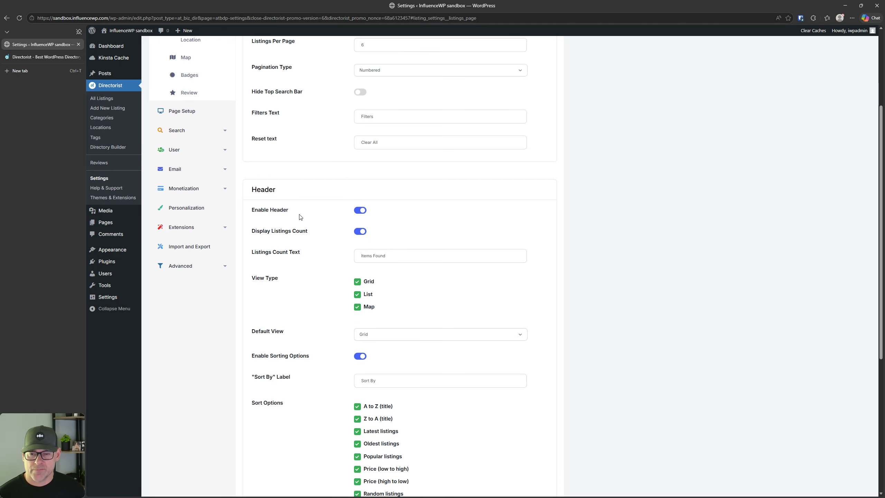
{"action": "scroll", "coordinate": [335, 252], "scroll_direction": "up", "scroll_amount": 2}
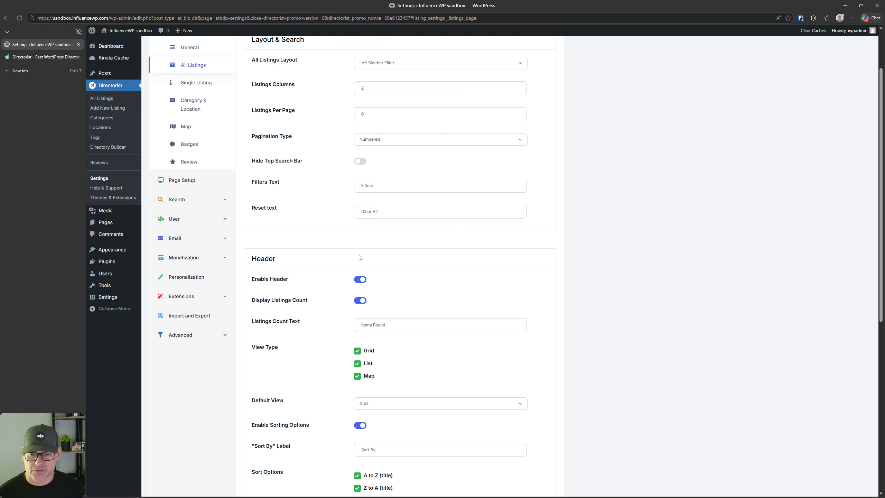
{"action": "scroll", "coordinate": [335, 240], "scroll_direction": "down", "scroll_amount": 1}
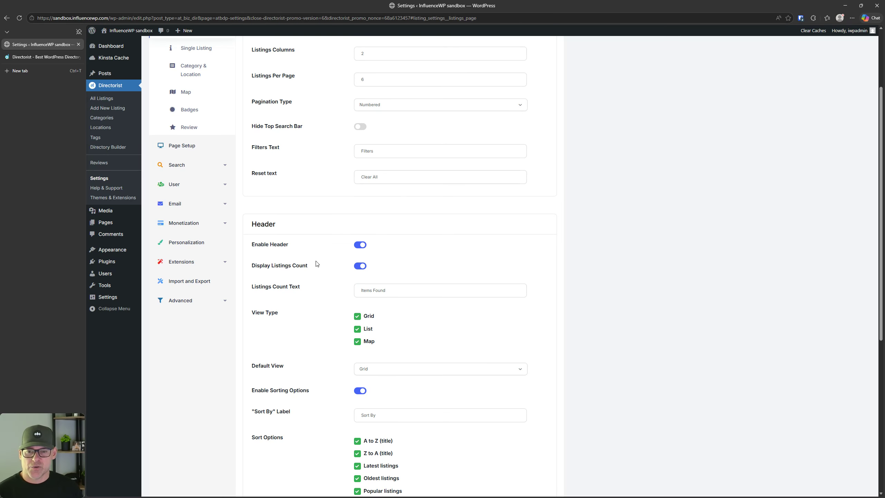
{"action": "scroll", "coordinate": [316, 254], "scroll_direction": "up", "scroll_amount": 3}
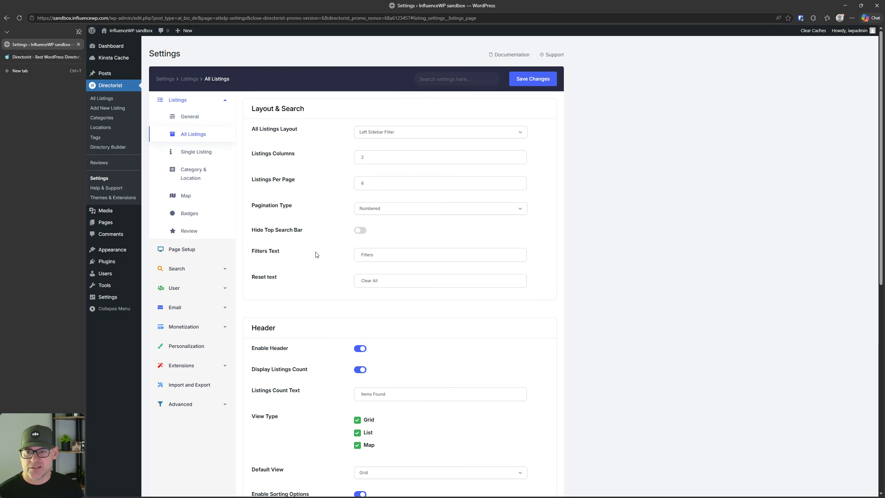
{"action": "scroll", "coordinate": [316, 255], "scroll_direction": "down", "scroll_amount": 1}
{"action": "scroll", "coordinate": [316, 254], "scroll_direction": "up", "scroll_amount": 1}
{"action": "scroll", "coordinate": [316, 255], "scroll_direction": "down", "scroll_amount": 5}
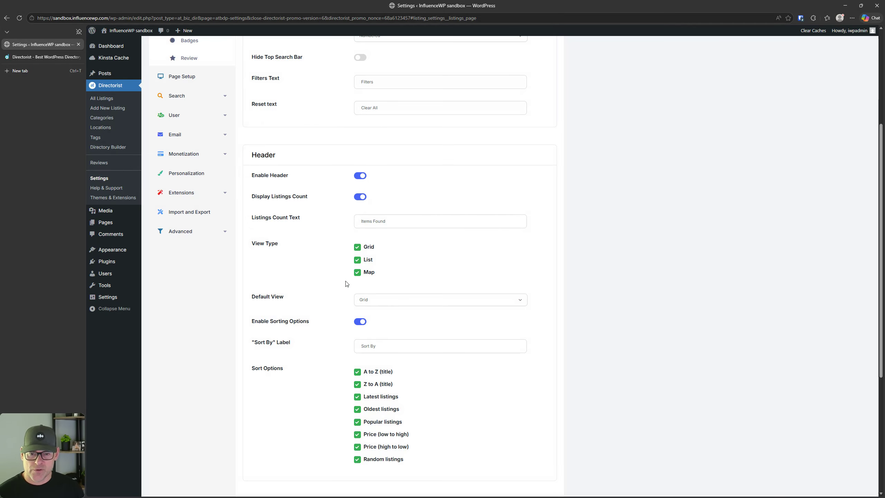
{"action": "scroll", "coordinate": [332, 295], "scroll_direction": "down", "scroll_amount": 2}
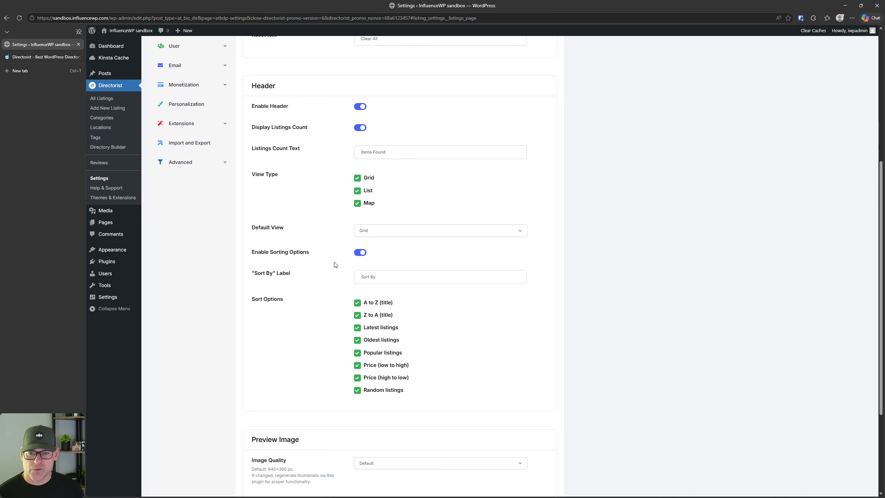
{"action": "scroll", "coordinate": [310, 266], "scroll_direction": "down", "scroll_amount": 1}
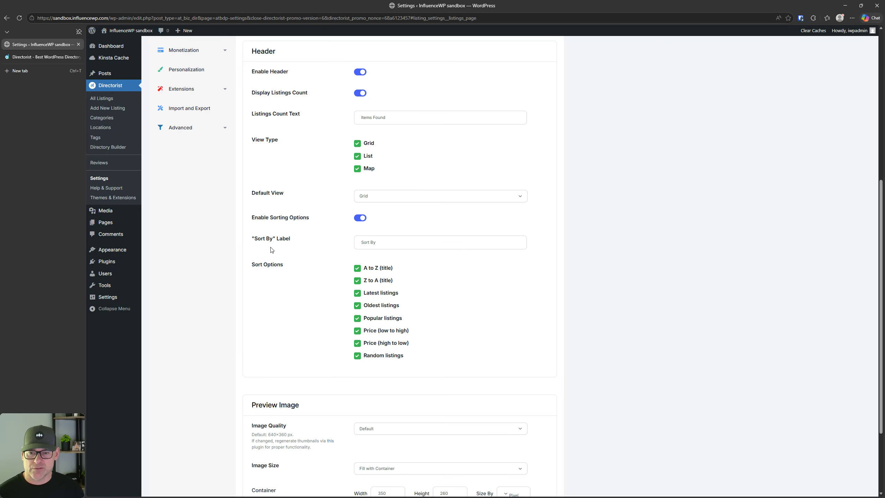
{"action": "scroll", "coordinate": [301, 249], "scroll_direction": "down", "scroll_amount": 2}
{"action": "left_click", "coordinate": [302, 238]}
{"action": "scroll", "coordinate": [303, 240], "scroll_direction": "down", "scroll_amount": 1}
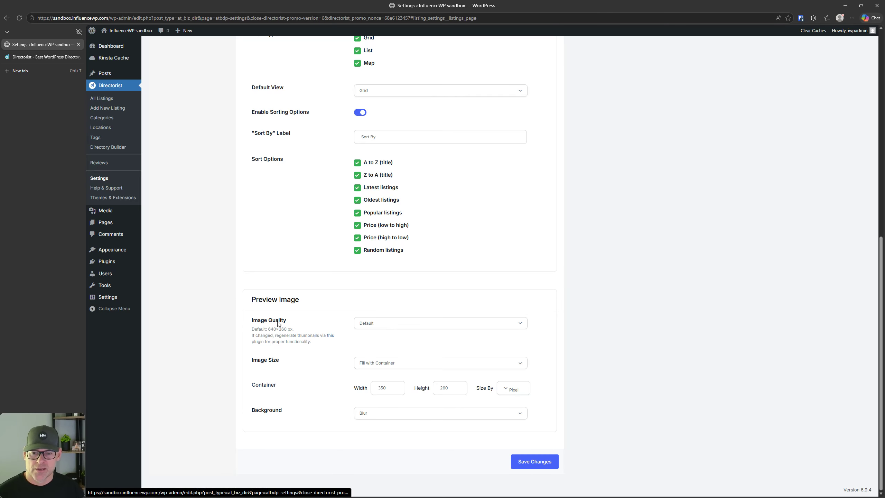
{"action": "left_click", "coordinate": [375, 329]}
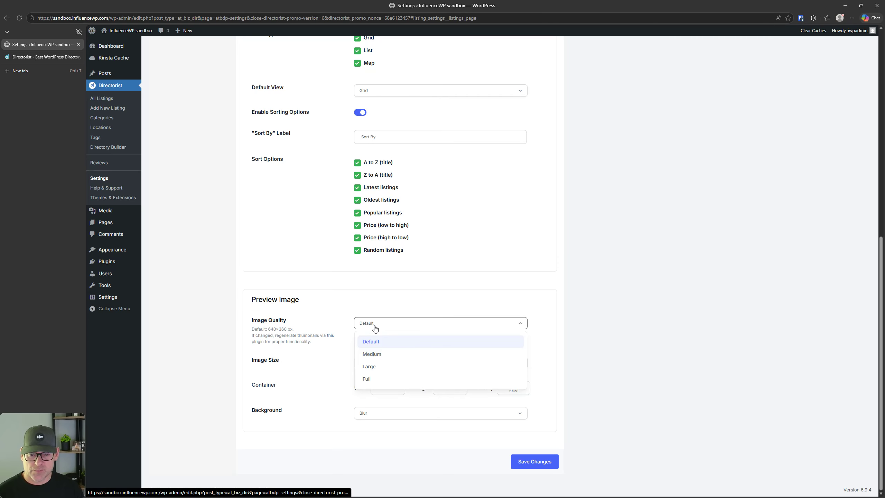
{"action": "left_click", "coordinate": [375, 328]}
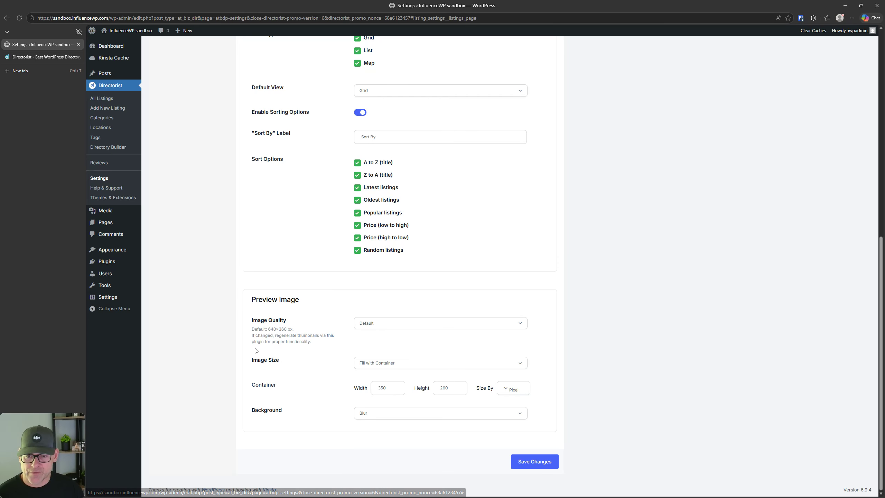
{"action": "key", "text": "ctrl"}
{"action": "key", "text": "ctrl"}
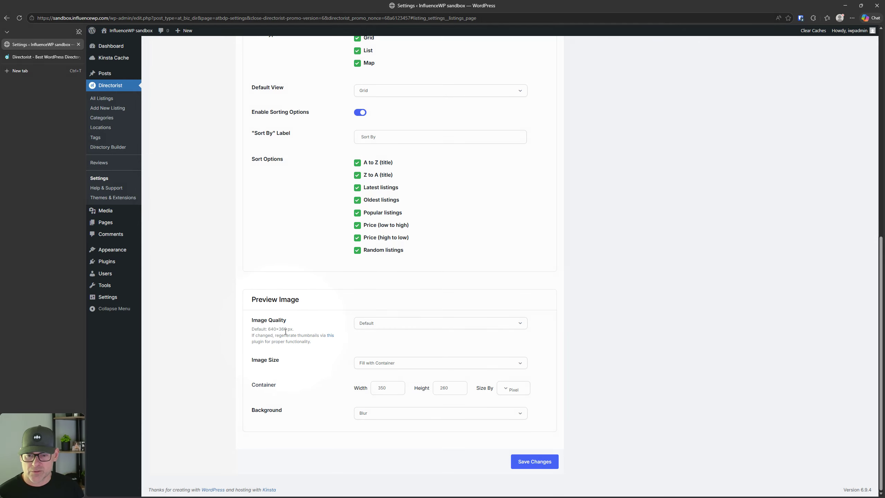
{"action": "left_click", "coordinate": [409, 364]}
{"action": "left_click", "coordinate": [409, 364]}
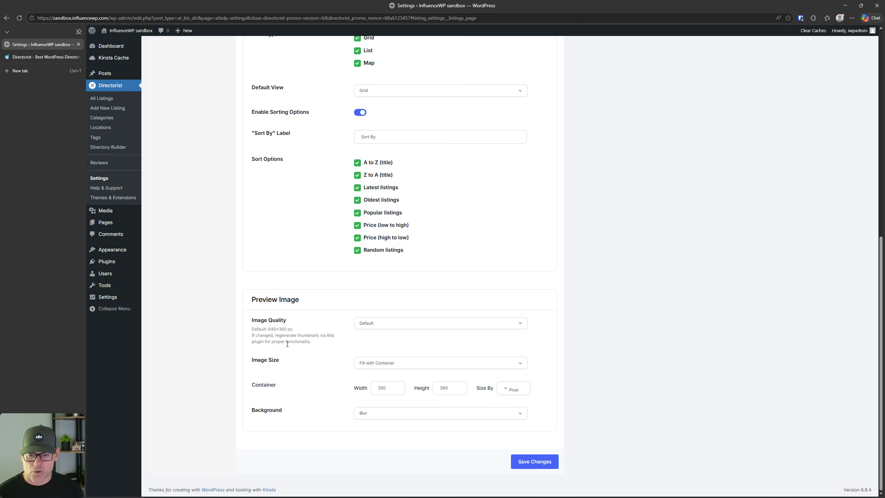
{"action": "key", "text": "ctrl"}
{"action": "key", "text": "ctrl"}
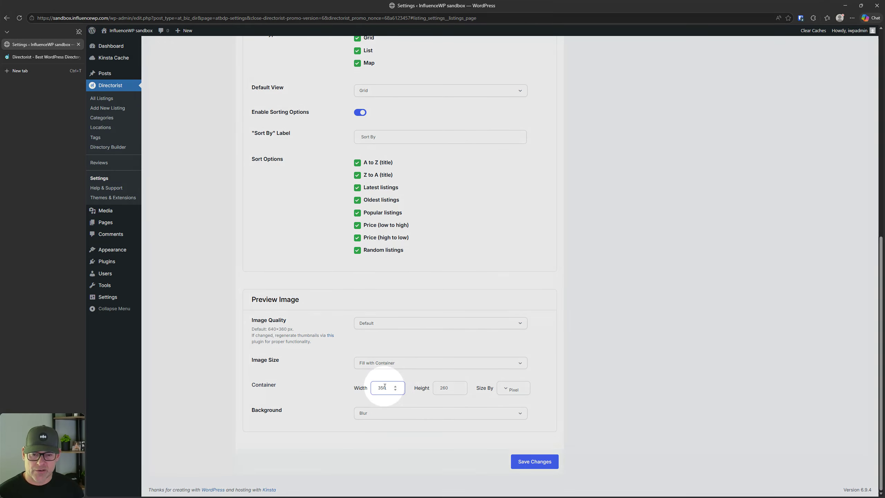
{"action": "left_click", "coordinate": [391, 417]}
{"action": "left_click", "coordinate": [392, 417]}
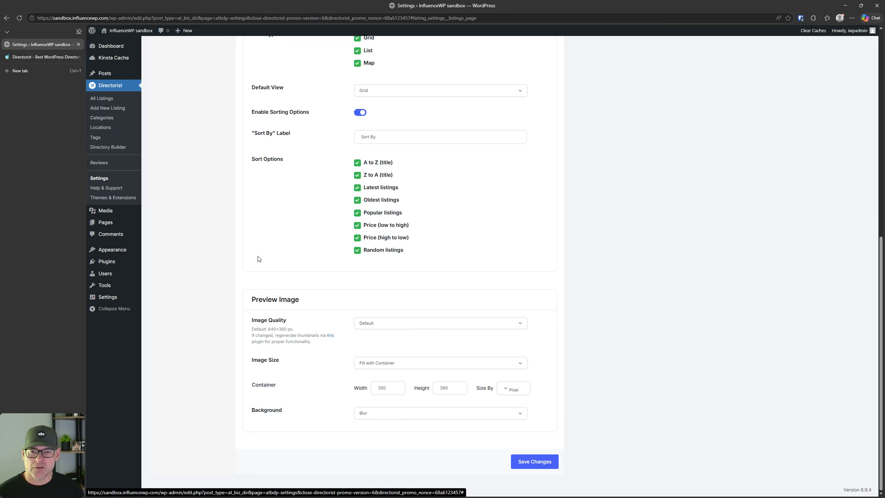
{"action": "scroll", "coordinate": [263, 277], "scroll_direction": "up", "scroll_amount": 10}
Step: Open the Pages list and the All Listings front-end page in new tabs
{"action": "left_click", "coordinate": [198, 149]}
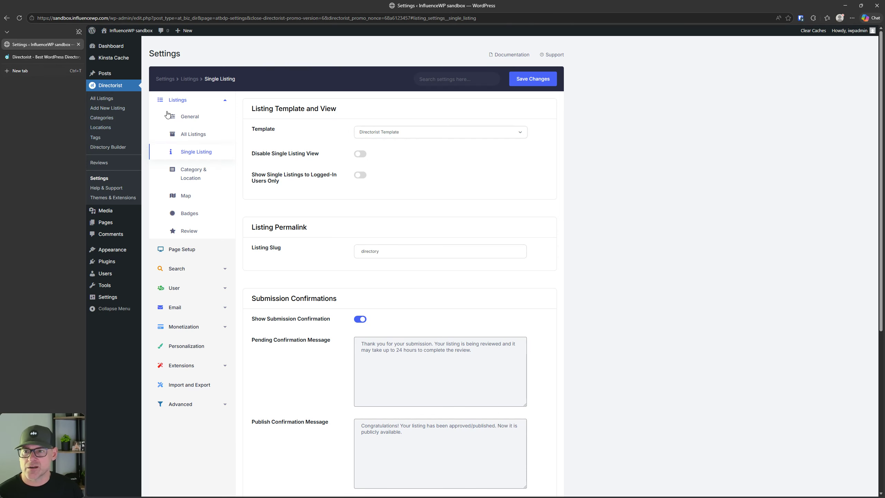
{"action": "right_click", "coordinate": [111, 224]}
{"action": "left_click", "coordinate": [136, 235]}
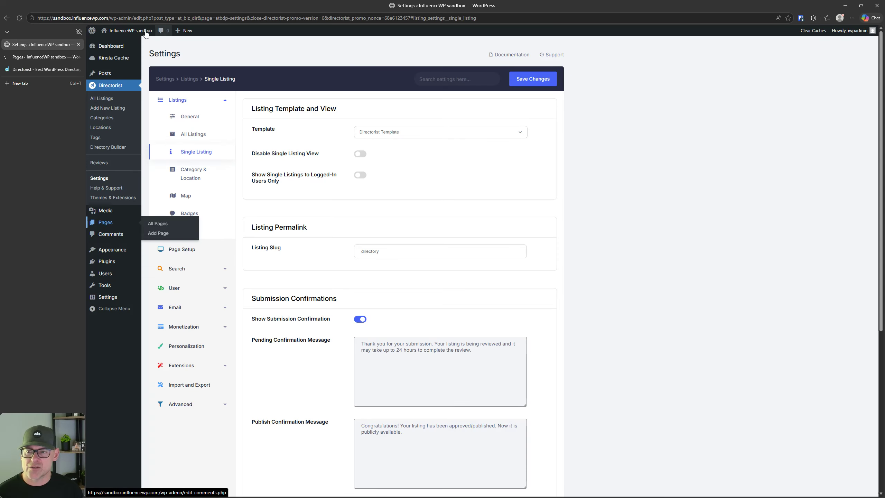
{"action": "left_click", "coordinate": [26, 58]}
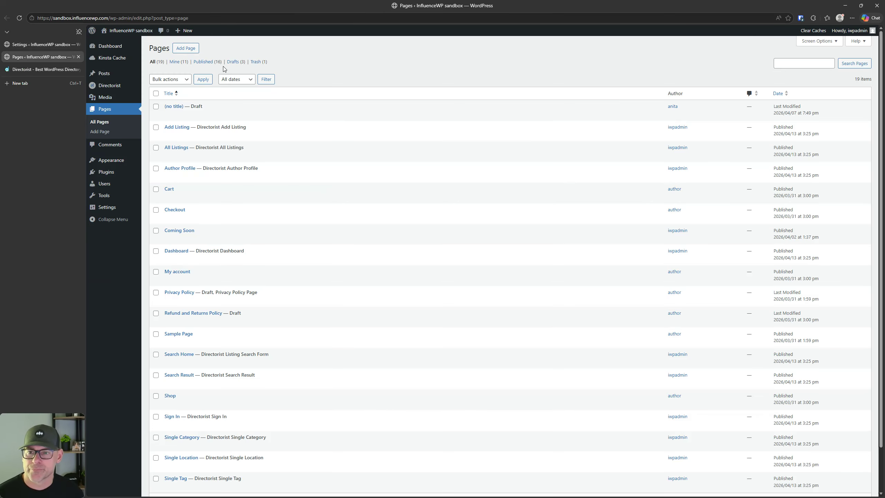
{"action": "mouse_move", "coordinate": [169, 161]}
{"action": "right_click", "coordinate": [218, 156]}
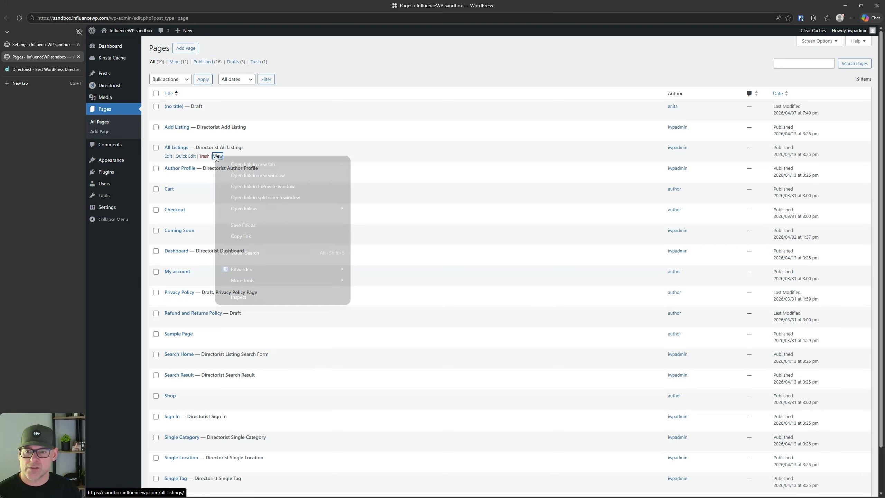
{"action": "left_click", "coordinate": [237, 161]}
{"action": "left_click", "coordinate": [41, 69]}
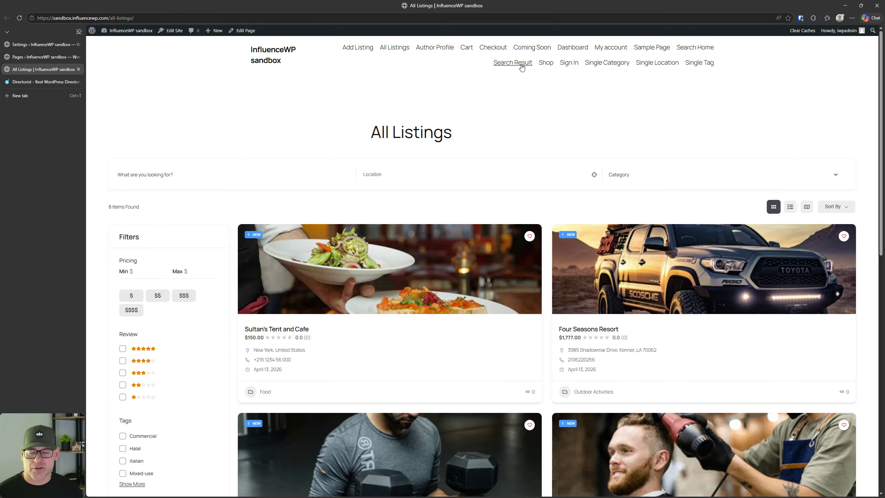
Step: In Appearance > Menus in a new tab, create a menu named Primary
{"action": "left_click", "coordinate": [41, 44]}
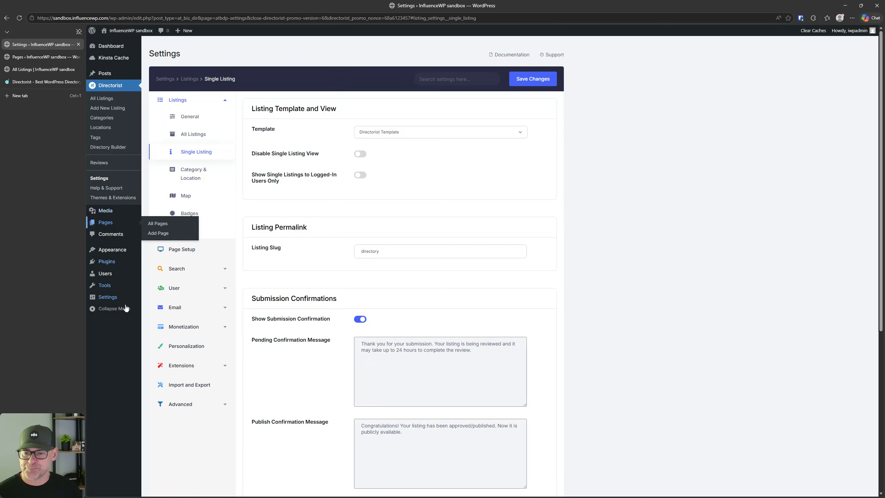
{"action": "mouse_move", "coordinate": [117, 251]}
{"action": "right_click", "coordinate": [155, 271]}
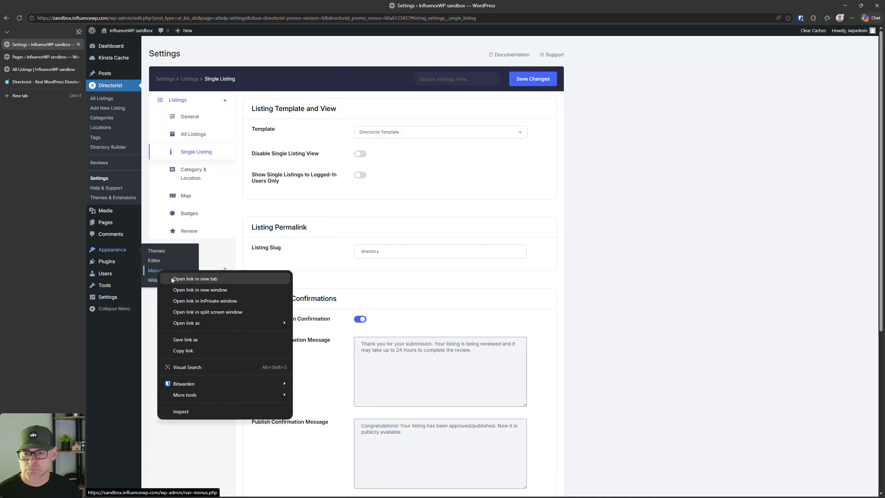
{"action": "left_click", "coordinate": [175, 279]}
{"action": "left_click", "coordinate": [26, 57]}
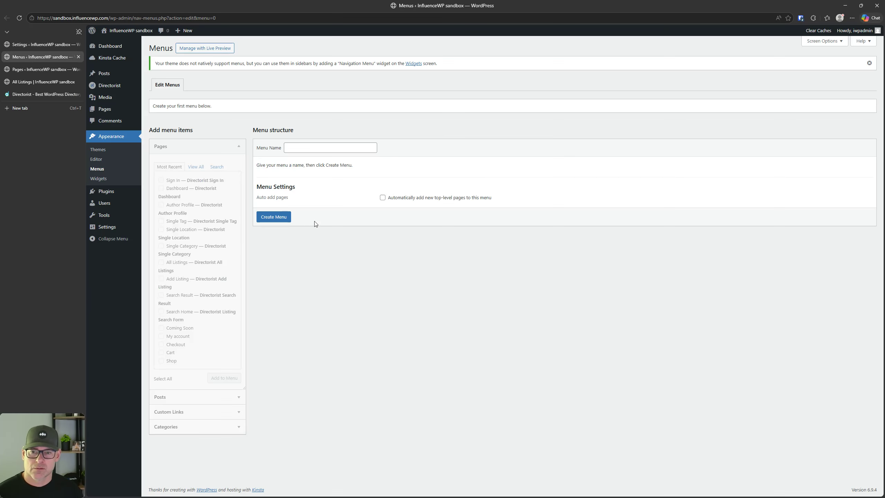
{"action": "left_click", "coordinate": [318, 150]}
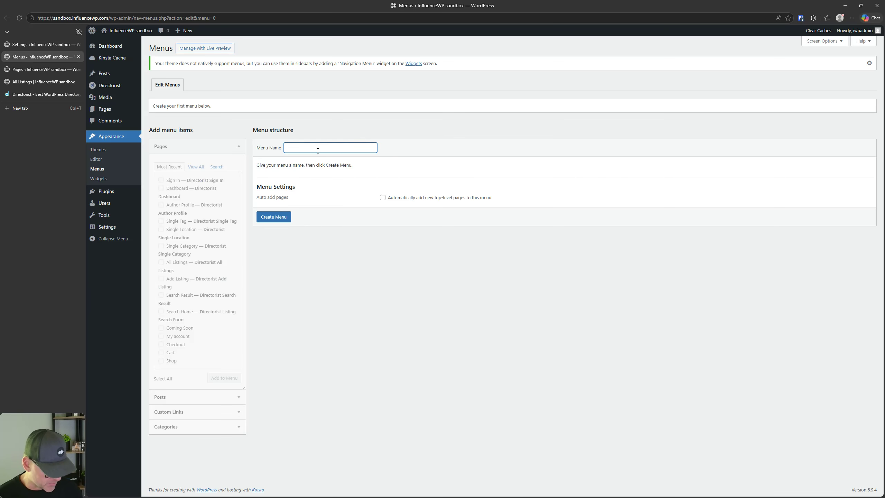
{"action": "type", "text": "Primary"}
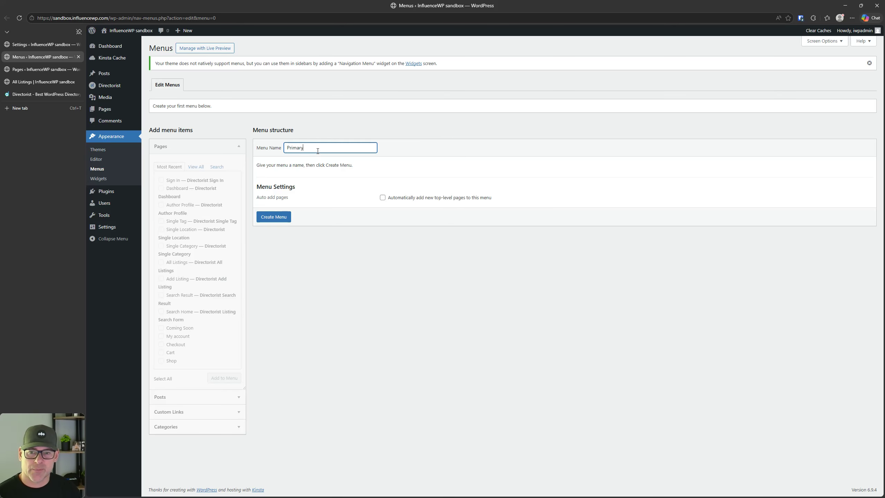
{"action": "left_click", "coordinate": [280, 217]}
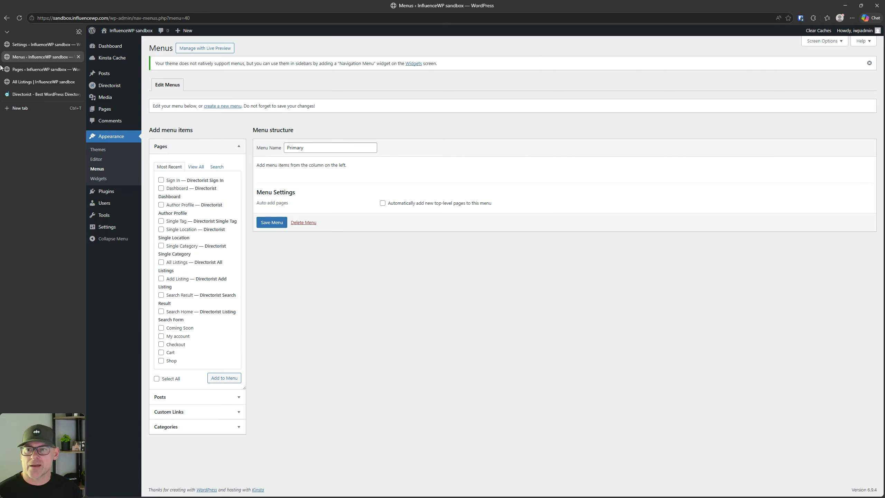
Step: Reload the All Listings front end, then save the empty Primary menu
{"action": "left_click", "coordinate": [32, 69]}
{"action": "left_click", "coordinate": [39, 81]}
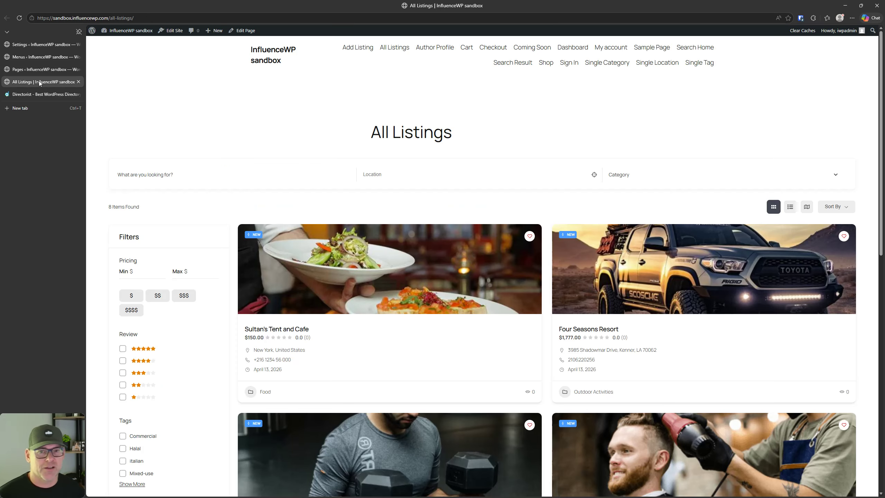
{"action": "left_click", "coordinate": [20, 18]}
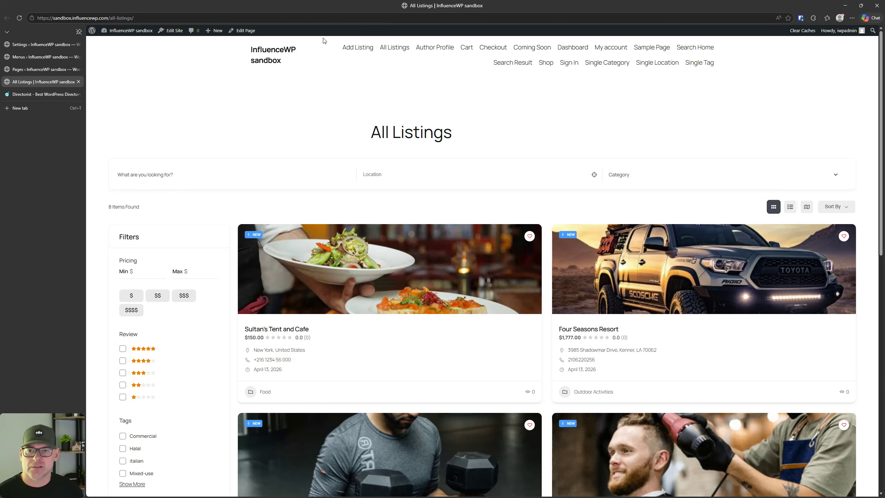
{"action": "left_click", "coordinate": [47, 42]}
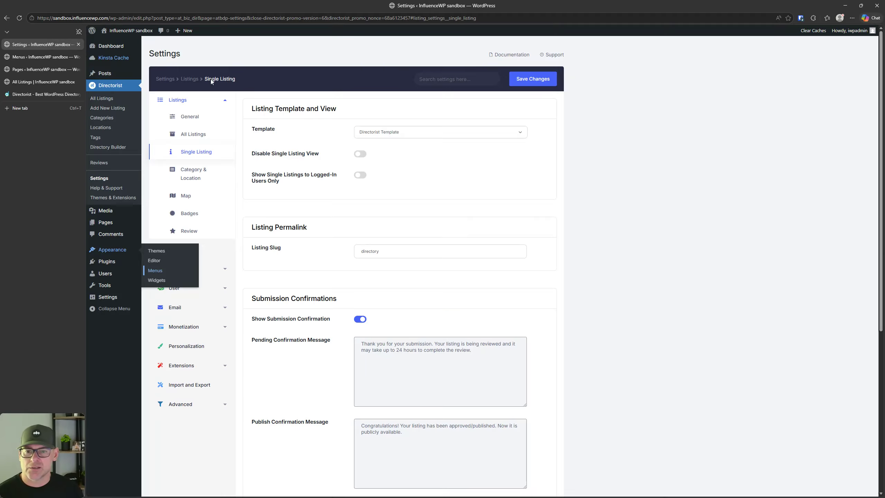
{"action": "left_click", "coordinate": [28, 57]}
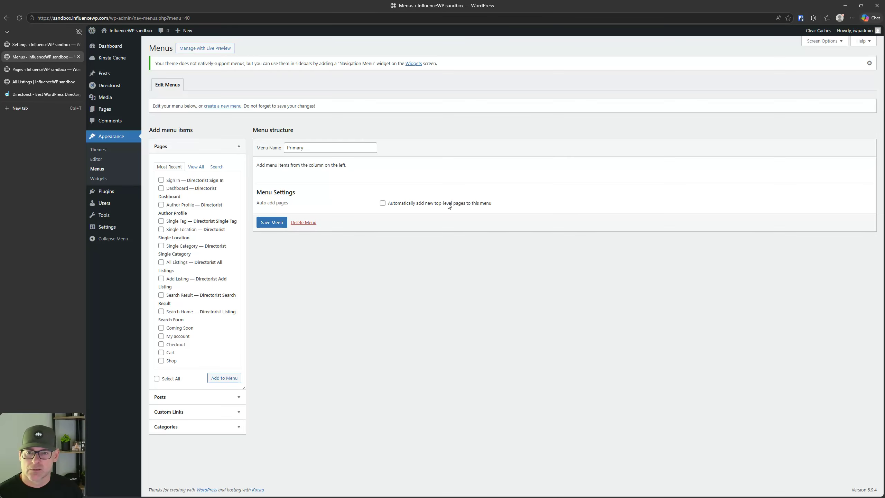
{"action": "left_click", "coordinate": [272, 223]}
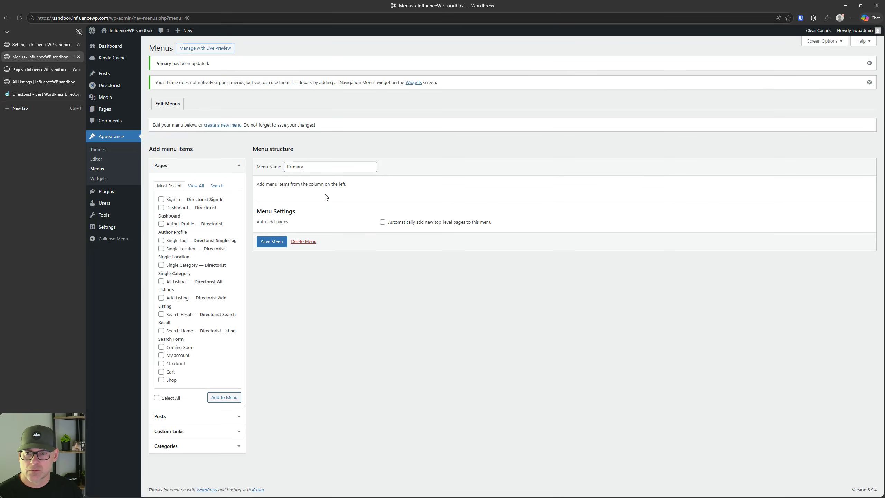
Step: Attempt a second menu named Primary, then return to the existing Primary menu
{"action": "left_click", "coordinate": [223, 125]}
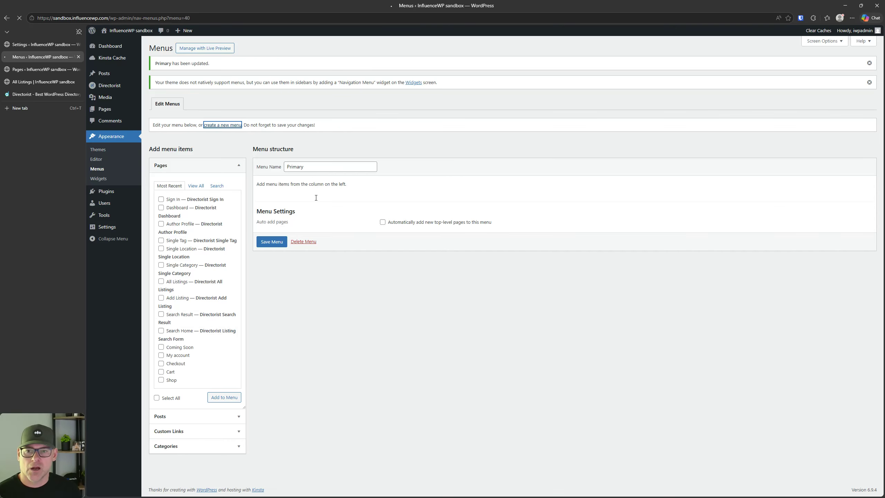
{"action": "left_click", "coordinate": [306, 147]}
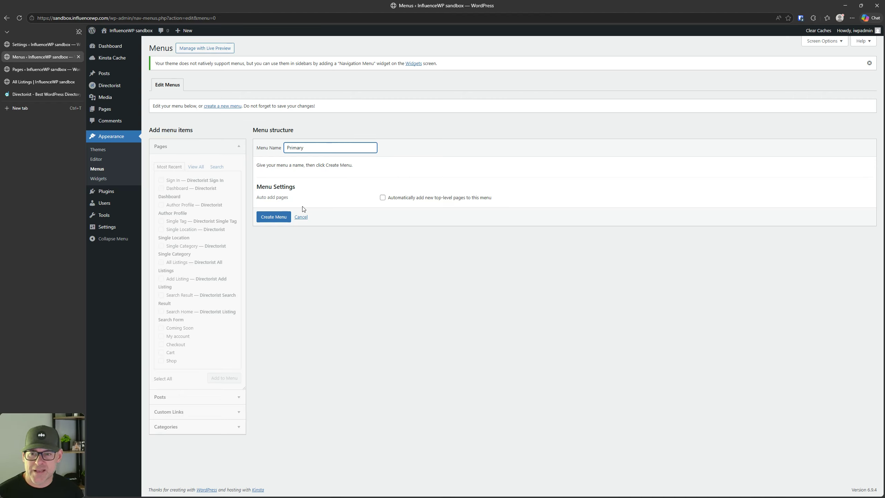
{"action": "left_click", "coordinate": [290, 219]}
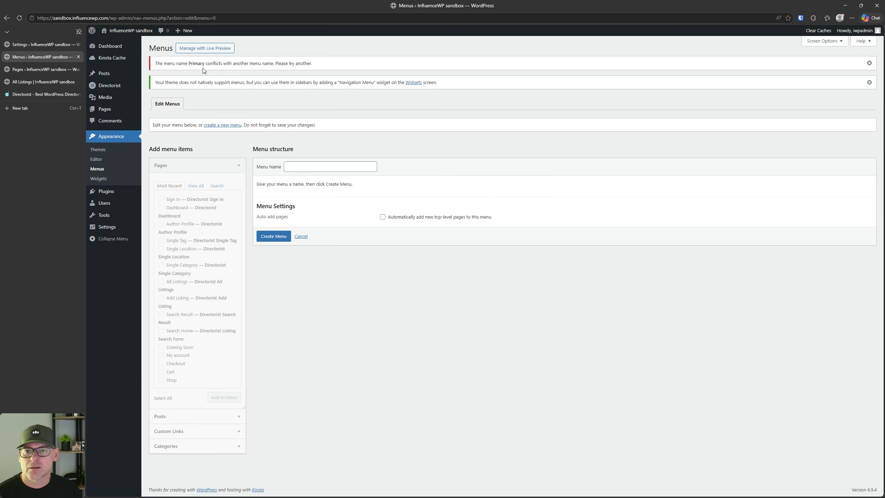
{"action": "left_click", "coordinate": [98, 168]}
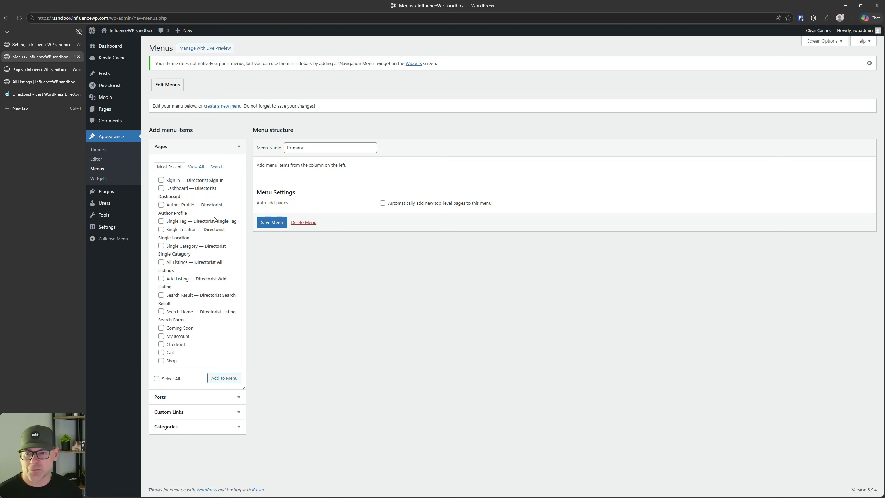
Step: Install and activate the Hello Elementor theme, then dismiss its welcome banner
{"action": "left_click", "coordinate": [101, 151]}
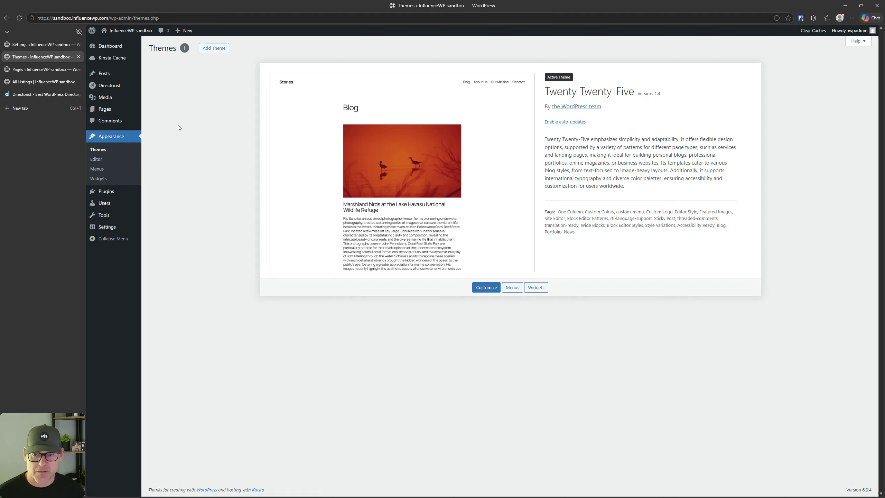
{"action": "left_click", "coordinate": [210, 49]}
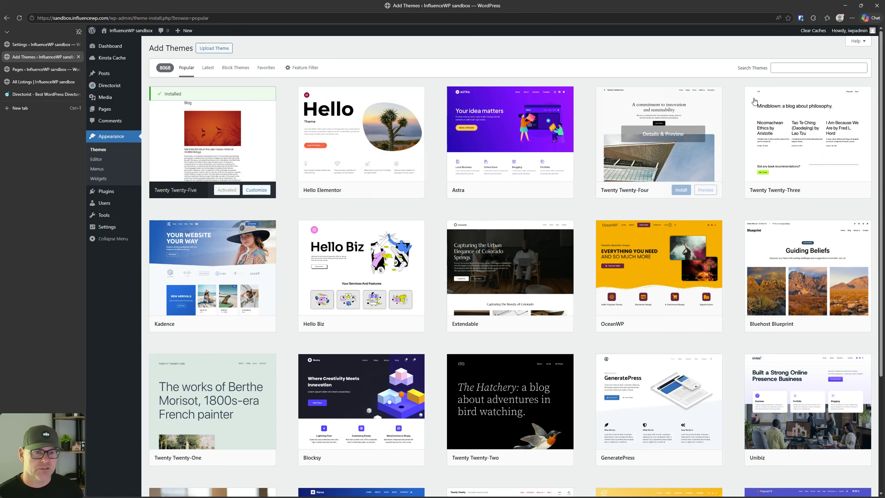
{"action": "left_click", "coordinate": [780, 70]}
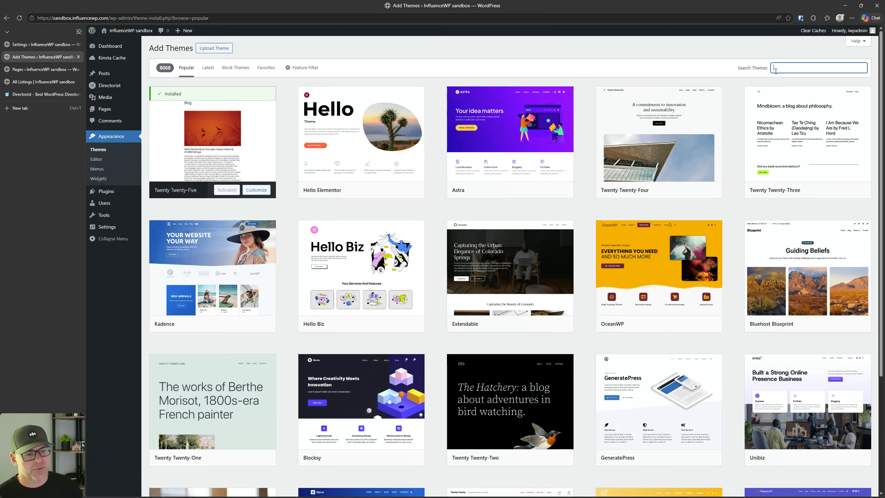
{"action": "left_click", "coordinate": [383, 191]}
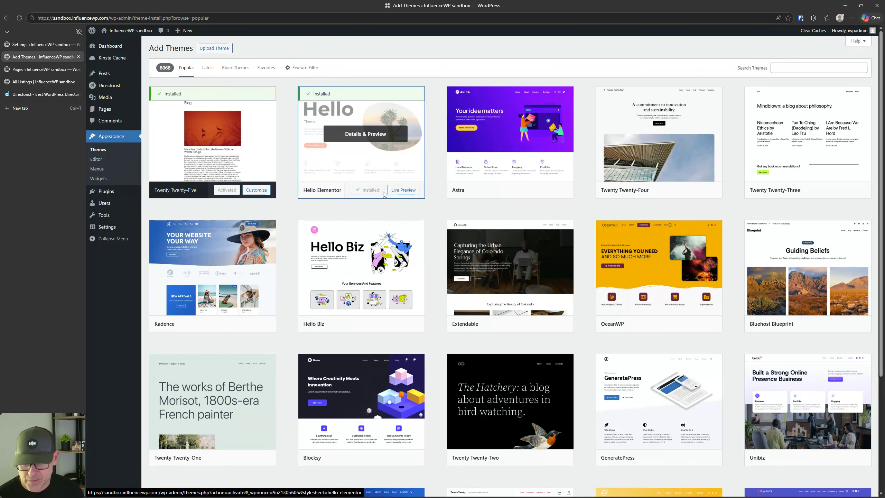
{"action": "left_click", "coordinate": [372, 190]}
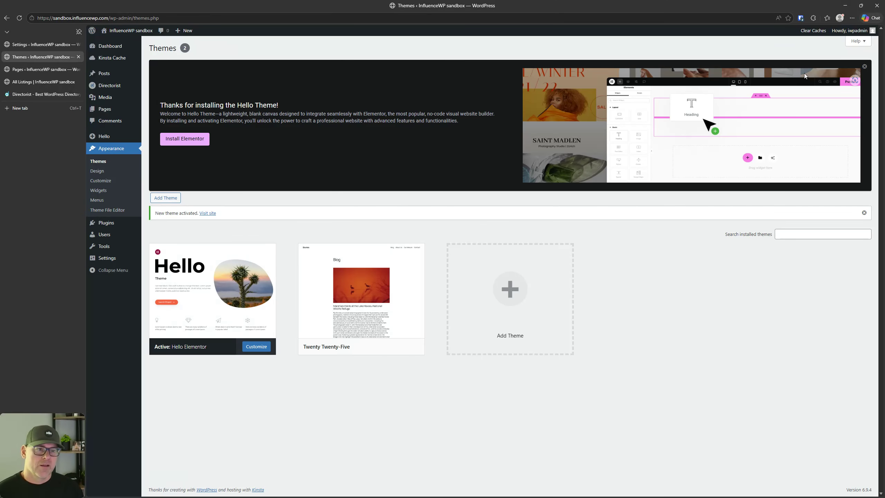
{"action": "left_click", "coordinate": [864, 67]}
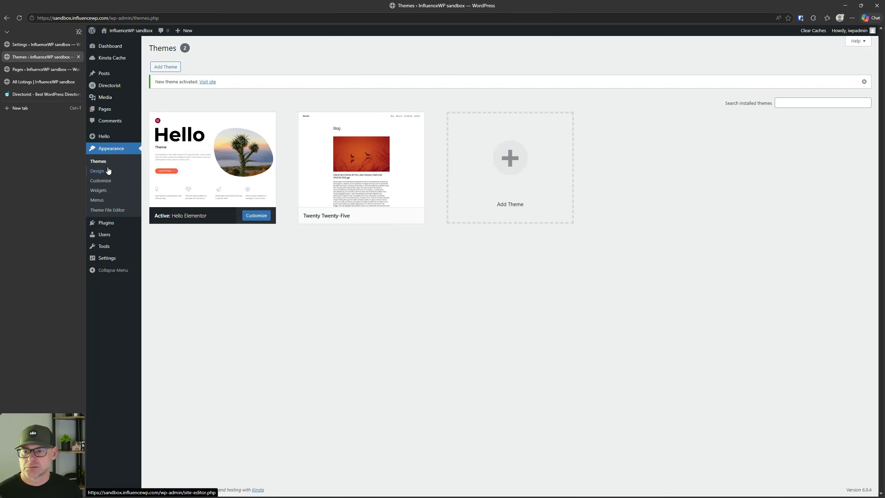
Step: Assign the Primary menu to the Header display location and save it
{"action": "left_click", "coordinate": [99, 200]}
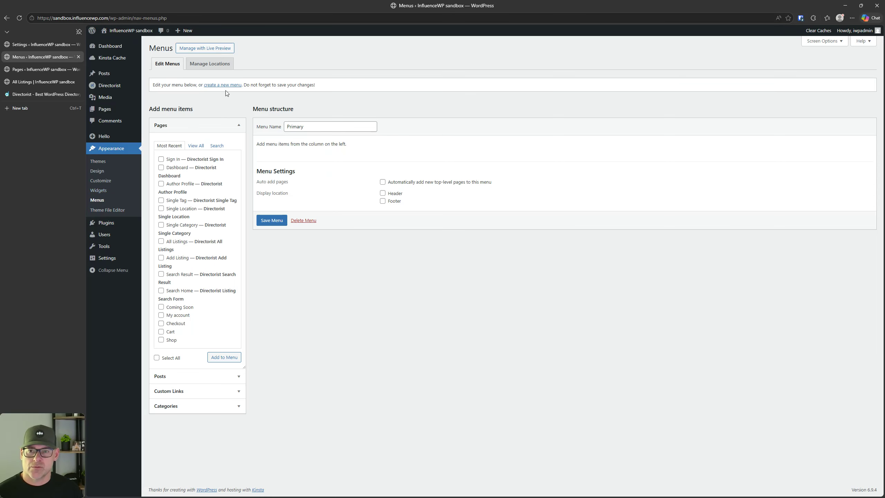
{"action": "left_click", "coordinate": [383, 194]}
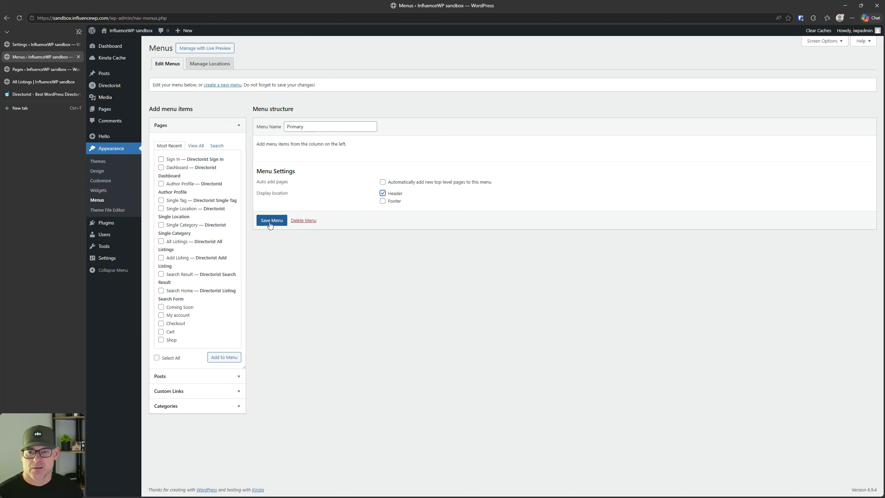
{"action": "left_click", "coordinate": [272, 221]}
Step: Reload the front-end All Listings page to see it in Hello Elementor
{"action": "left_click", "coordinate": [42, 69]}
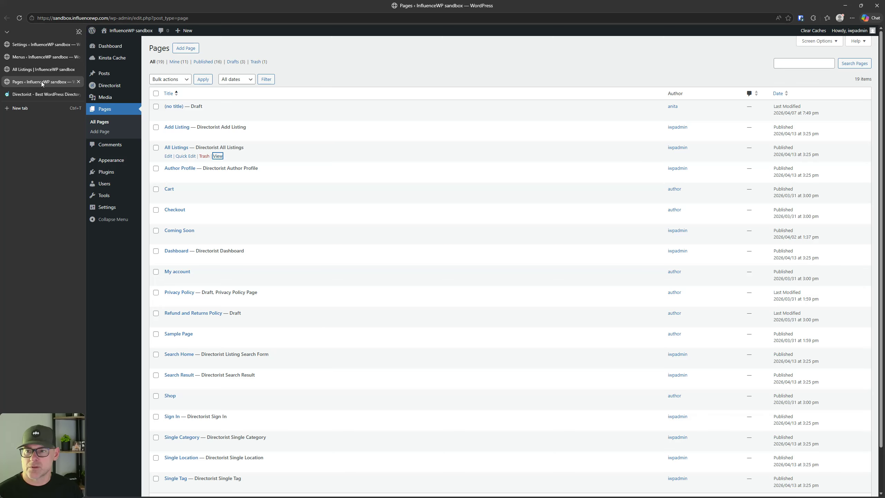
{"action": "left_click", "coordinate": [41, 81]}
{"action": "left_click", "coordinate": [19, 18]}
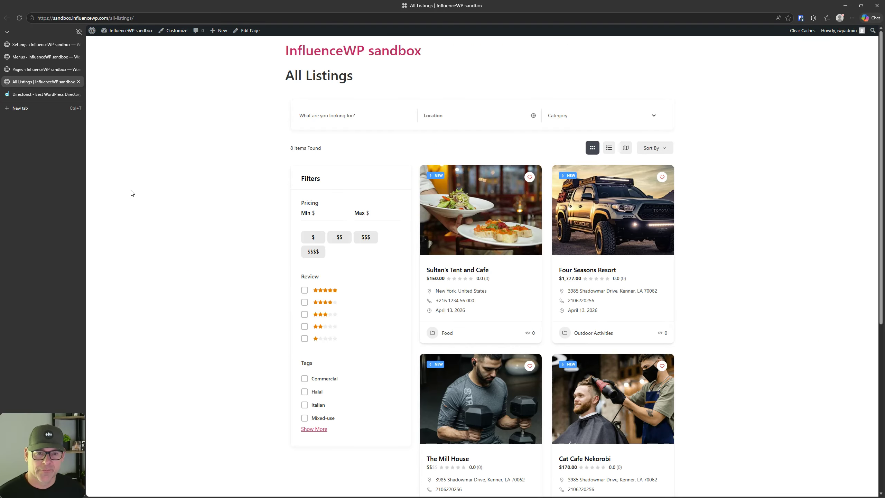
Step: Open Directorist's All Listings settings and look over its layout options
{"action": "left_click", "coordinate": [35, 43]}
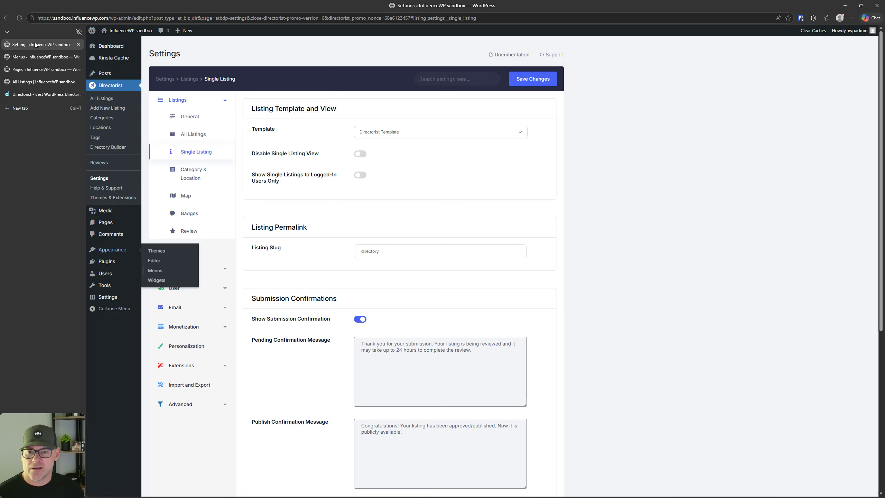
{"action": "left_click", "coordinate": [192, 135]}
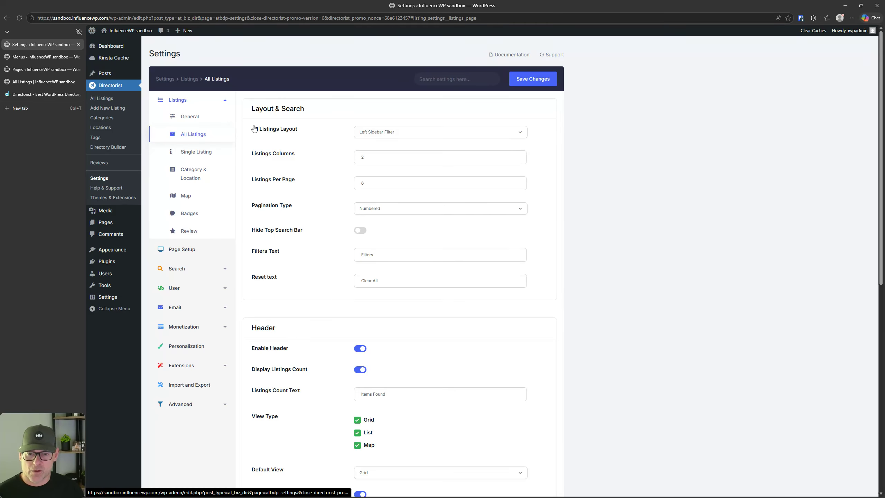
{"action": "scroll", "coordinate": [446, 188], "scroll_direction": "down", "scroll_amount": 5}
{"action": "scroll", "coordinate": [198, 124], "scroll_direction": "up", "scroll_amount": 4}
{"action": "scroll", "coordinate": [352, 342], "scroll_direction": "down", "scroll_amount": 3}
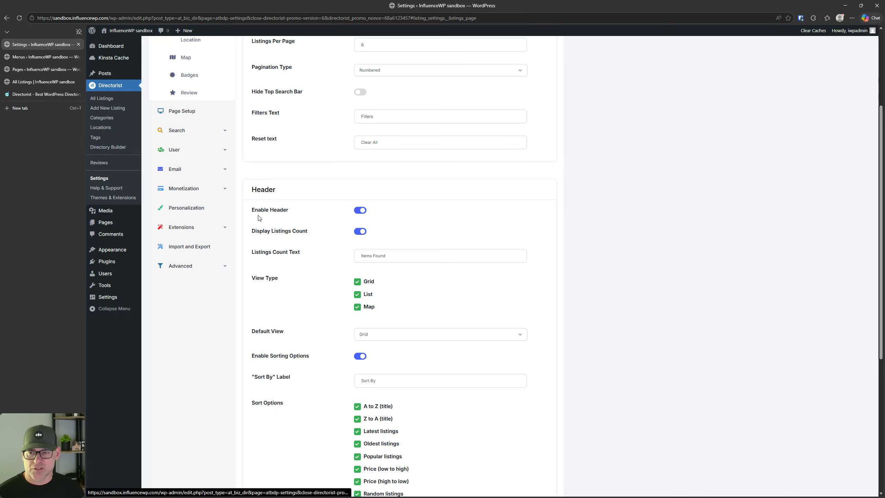
Step: On the front-end listings page, try the $ price filter and Sort By options
{"action": "left_click", "coordinate": [25, 82]}
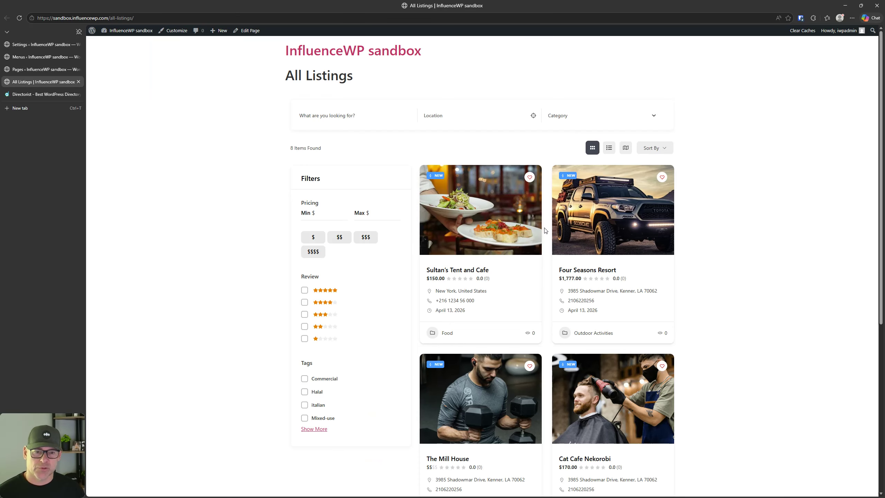
{"action": "left_click", "coordinate": [316, 234]}
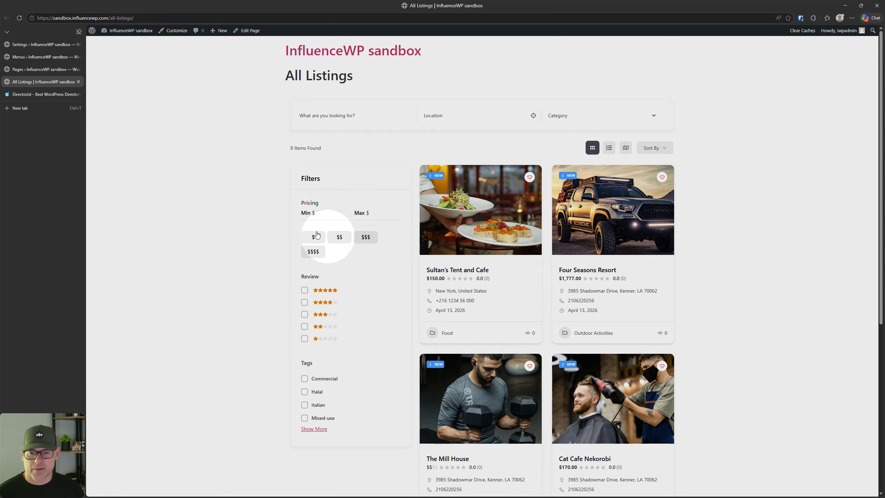
{"action": "scroll", "coordinate": [335, 278], "scroll_direction": "down", "scroll_amount": 7}
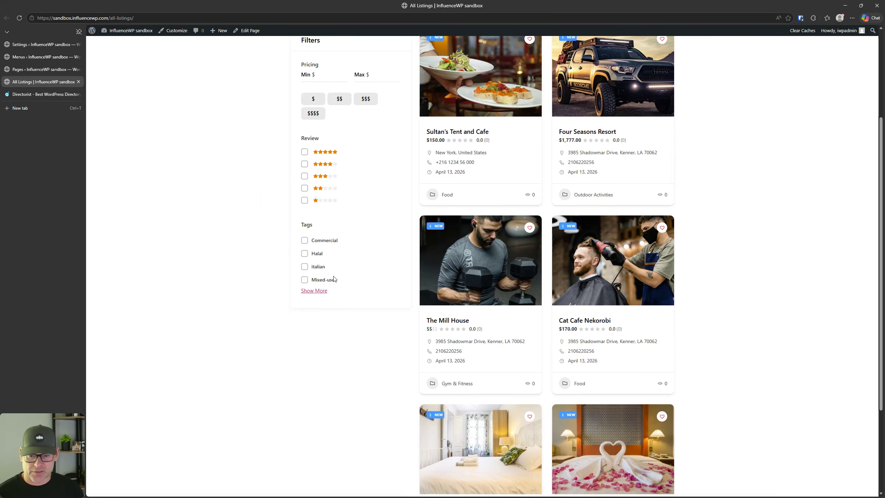
{"action": "scroll", "coordinate": [335, 278], "scroll_direction": "up", "scroll_amount": 7}
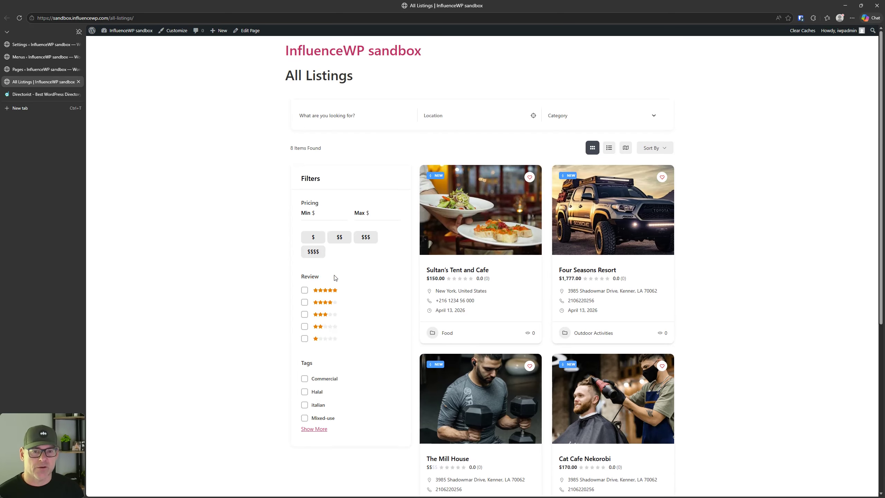
{"action": "left_click", "coordinate": [652, 149]}
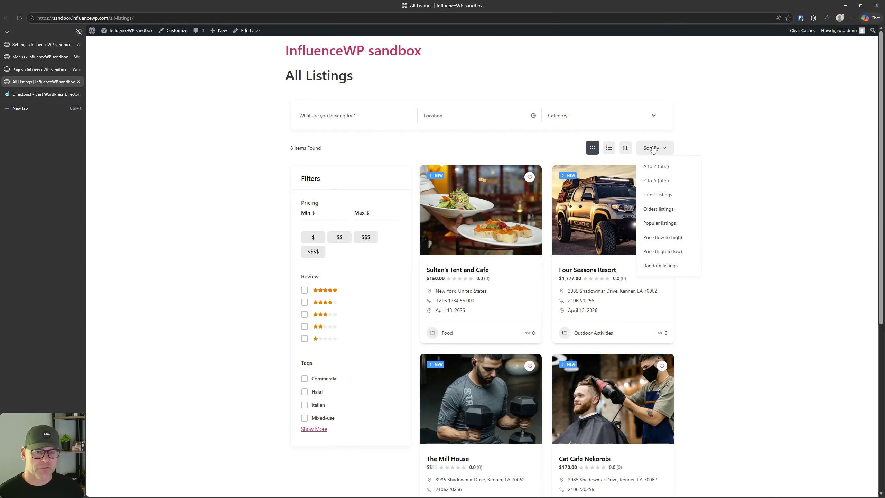
{"action": "left_click", "coordinate": [653, 148]}
Step: Switch the listings between list, grid and map views, ending in grid
{"action": "left_click", "coordinate": [609, 147]}
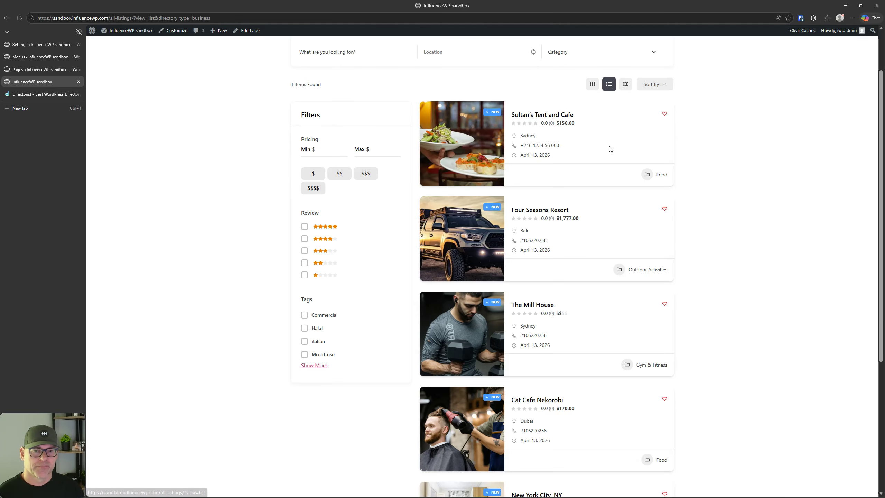
{"action": "scroll", "coordinate": [607, 181], "scroll_direction": "up", "scroll_amount": 2}
{"action": "left_click", "coordinate": [590, 148]}
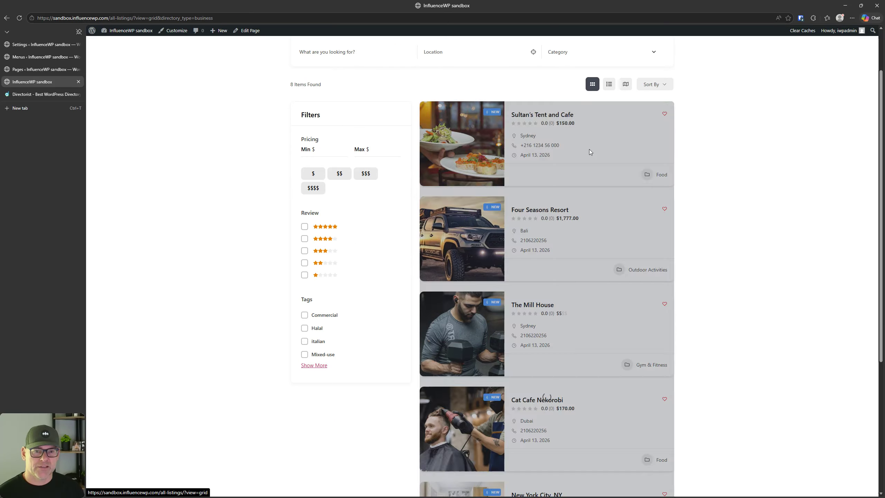
{"action": "left_click", "coordinate": [609, 84]}
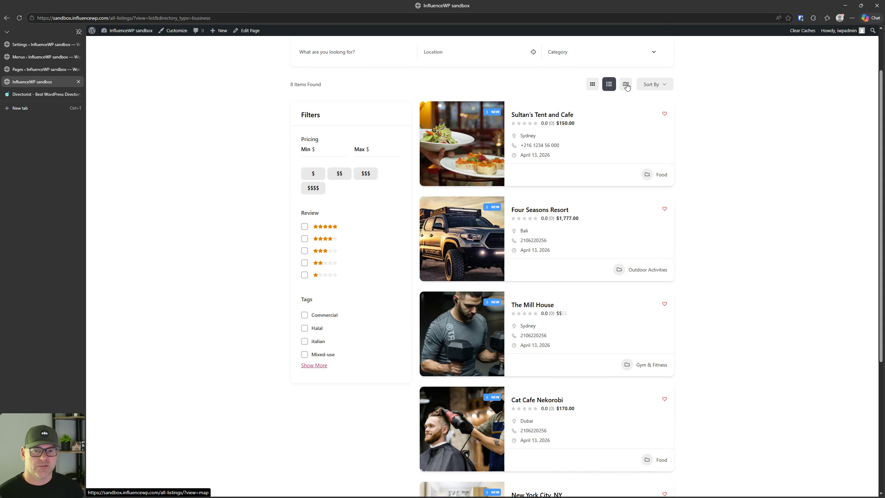
{"action": "left_click", "coordinate": [626, 84]}
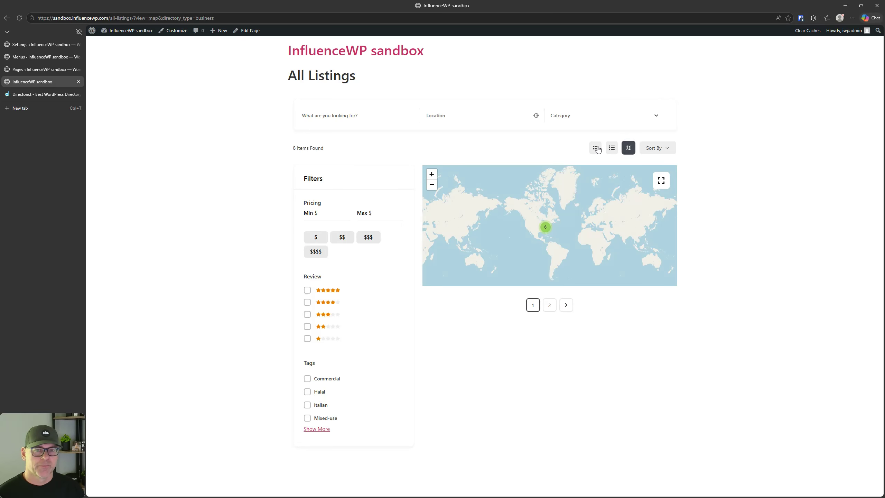
{"action": "left_click", "coordinate": [594, 152]}
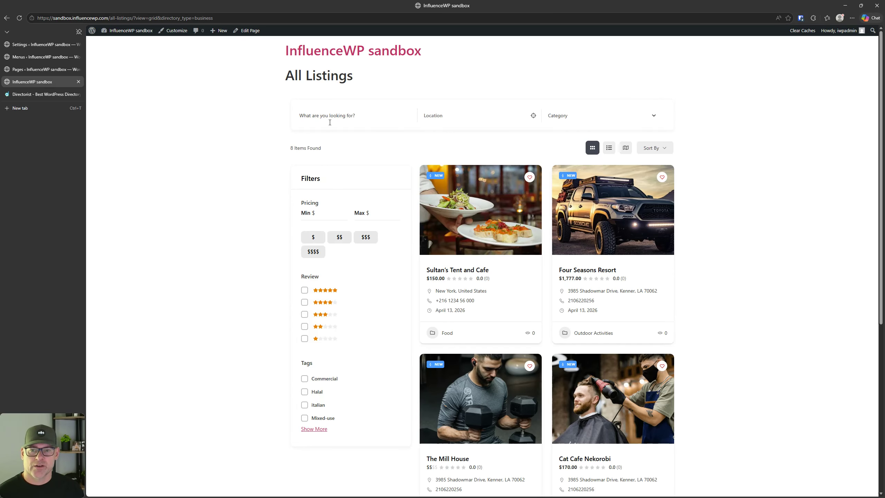
Step: Try the location search and Category dropdown, then return to Directorist settings
{"action": "left_click", "coordinate": [450, 117]}
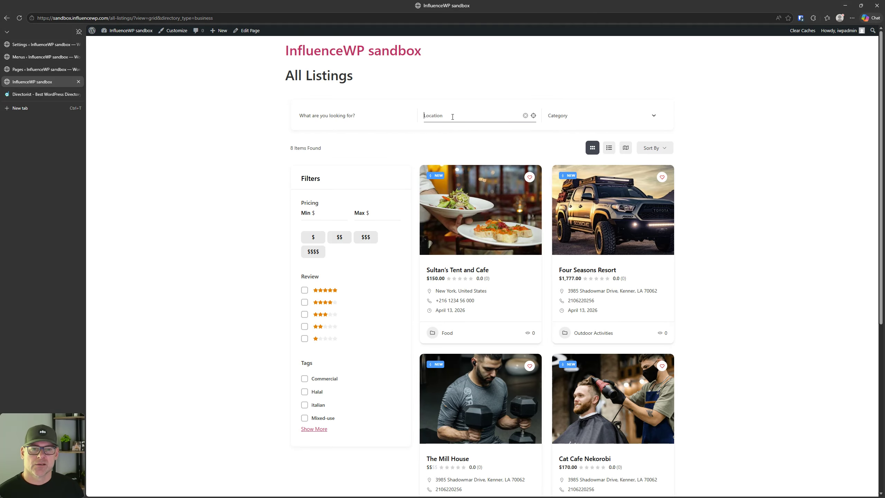
{"action": "left_click", "coordinate": [574, 118]}
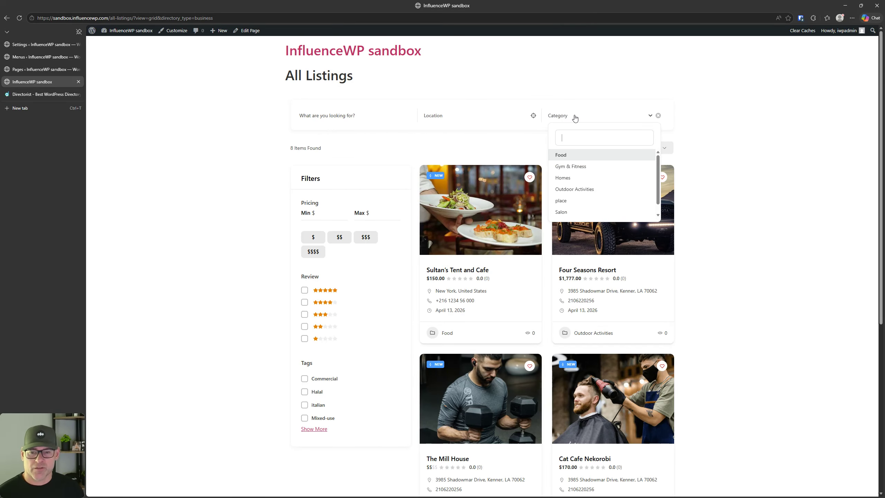
{"action": "left_click", "coordinate": [575, 118]}
{"action": "left_click", "coordinate": [24, 47]}
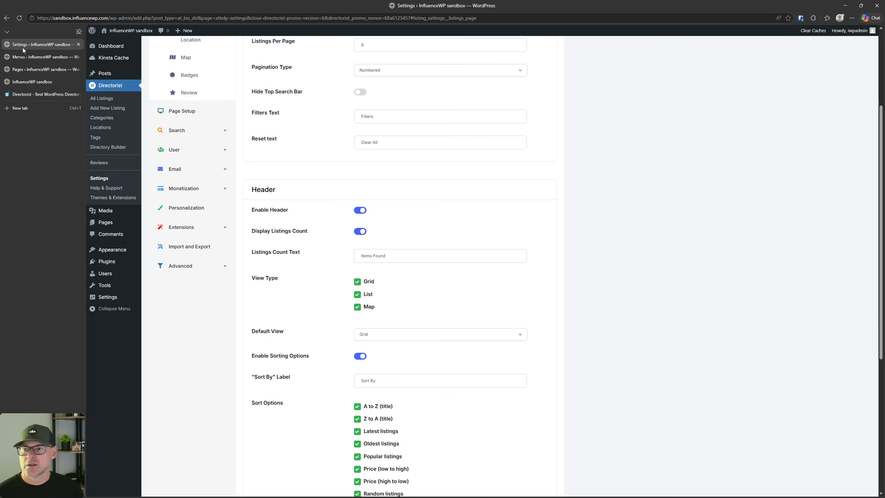
Step: Open the Single Listing settings and keep Directorist Template as the template
{"action": "scroll", "coordinate": [390, 387], "scroll_direction": "up", "scroll_amount": 4}
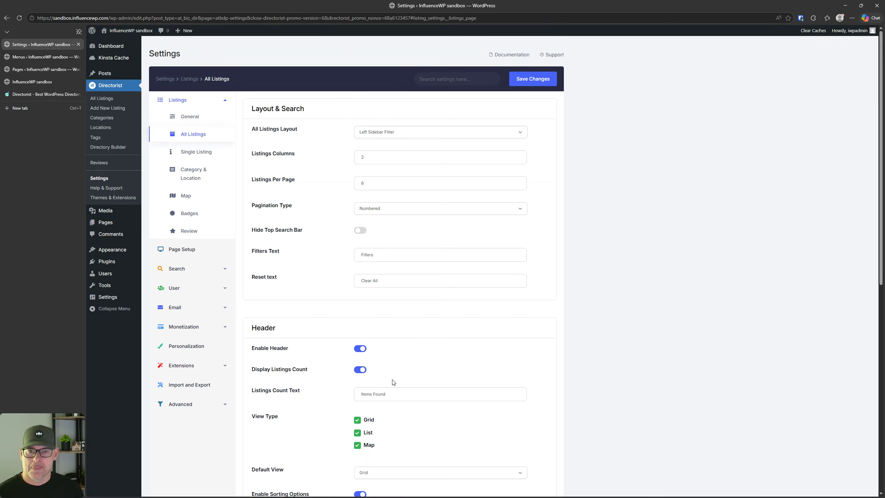
{"action": "left_click", "coordinate": [190, 155]}
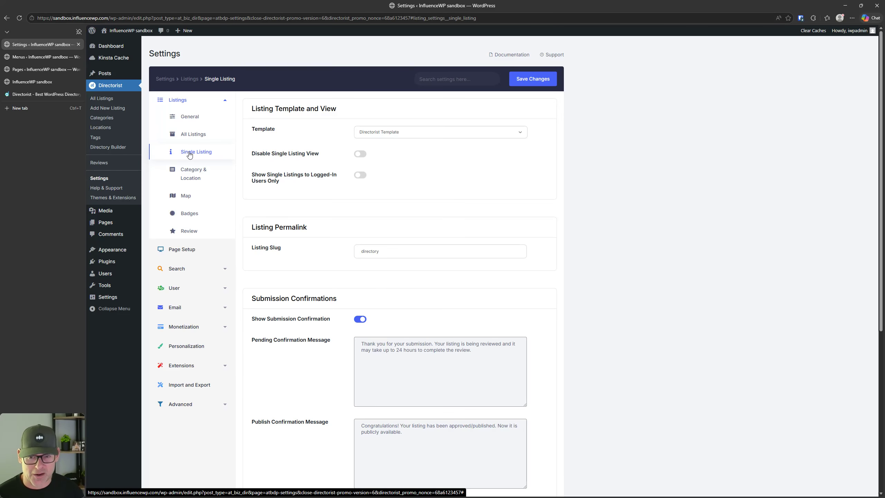
{"action": "left_click", "coordinate": [380, 135]}
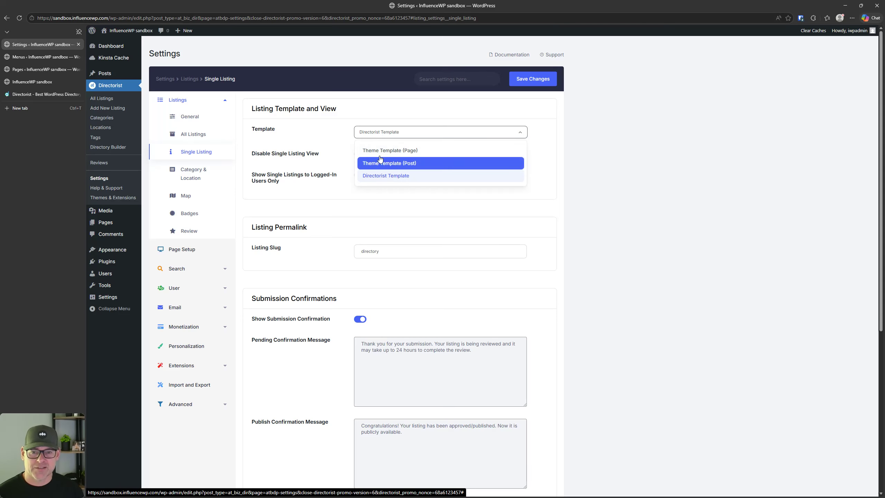
{"action": "left_click", "coordinate": [592, 226]}
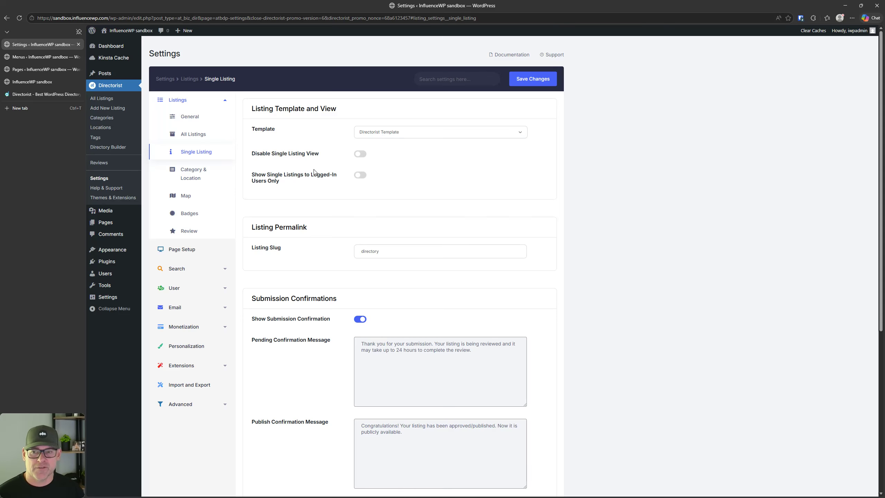
Step: Reload the front-end listings page, then recheck the single listing template choices unchanged
{"action": "left_click", "coordinate": [32, 81]}
{"action": "left_click", "coordinate": [467, 212]}
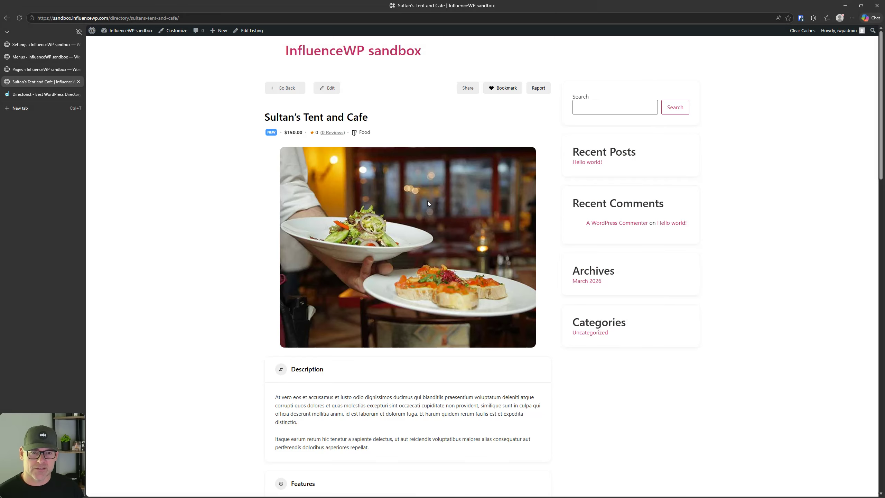
{"action": "scroll", "coordinate": [427, 201], "scroll_direction": "down", "scroll_amount": 5}
{"action": "scroll", "coordinate": [402, 232], "scroll_direction": "up", "scroll_amount": 5}
{"action": "left_click", "coordinate": [38, 45]}
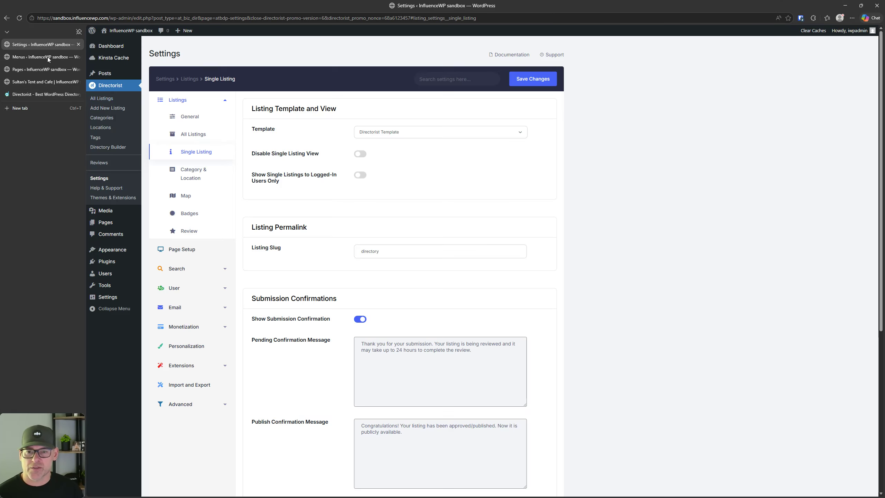
{"action": "left_click", "coordinate": [368, 134]}
{"action": "left_click", "coordinate": [369, 133]}
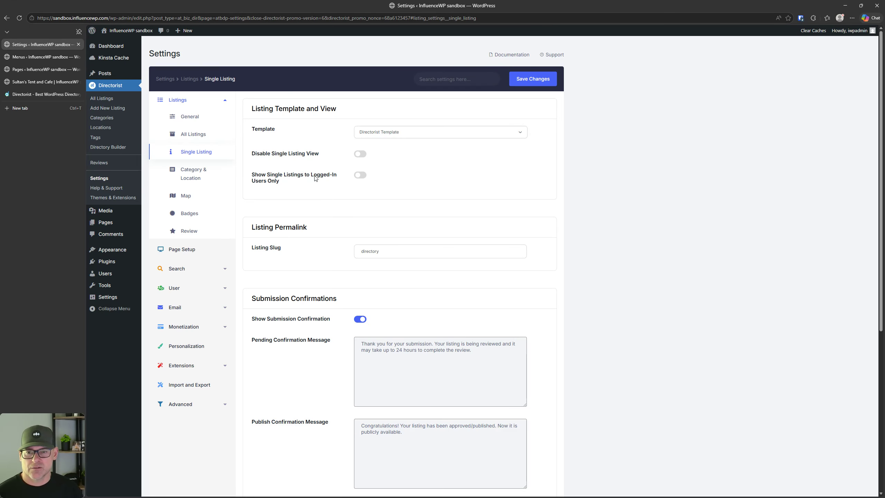
Step: Check the Listing Slug 'directory' and keep slider image size at Fill with Container
{"action": "scroll", "coordinate": [285, 277], "scroll_direction": "down", "scroll_amount": 3}
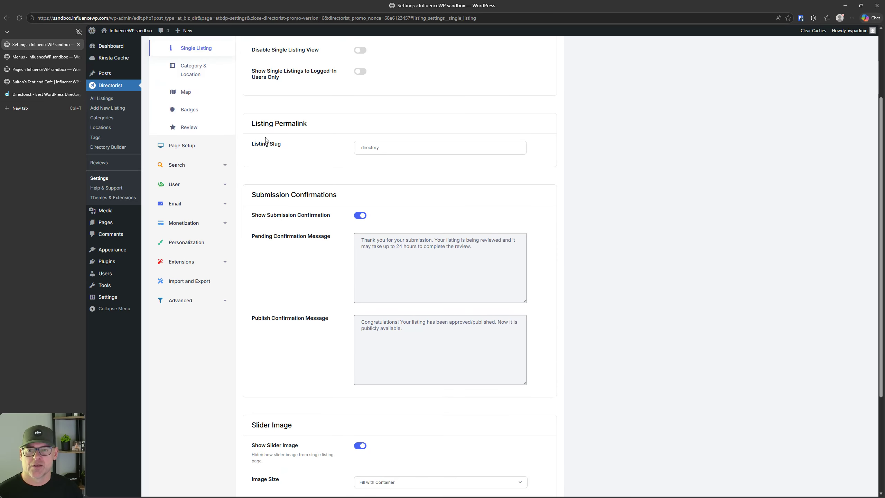
{"action": "left_click", "coordinate": [372, 148]}
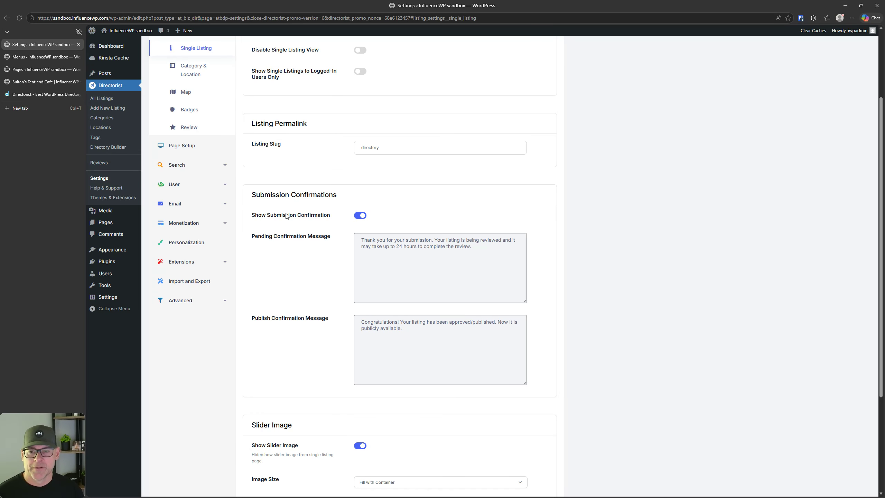
{"action": "key", "text": "ctrl"}
{"action": "key", "text": "ctrl"}
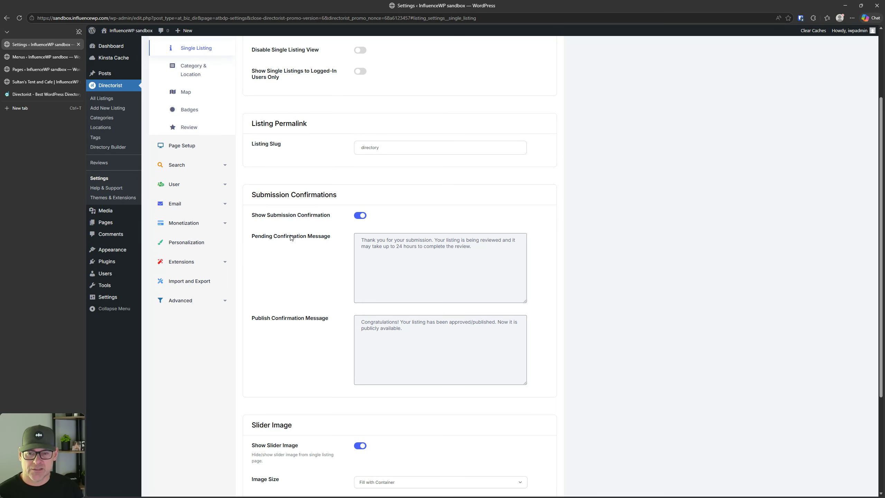
{"action": "key", "text": "ctrl"}
{"action": "key", "text": "ctrl"}
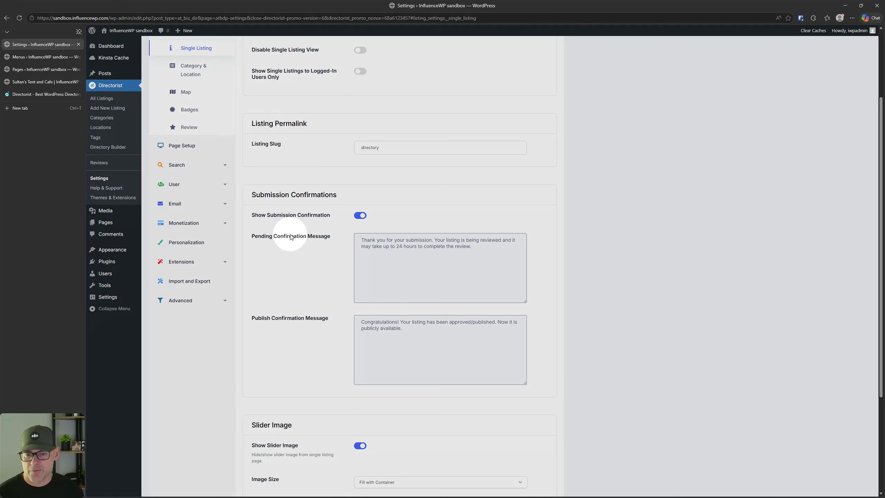
{"action": "scroll", "coordinate": [287, 258], "scroll_direction": "down", "scroll_amount": 2}
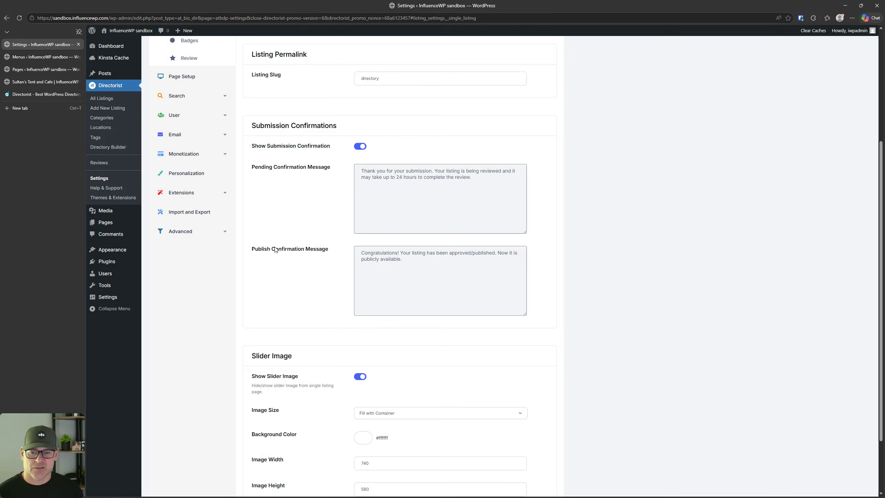
{"action": "scroll", "coordinate": [298, 251], "scroll_direction": "down", "scroll_amount": 2}
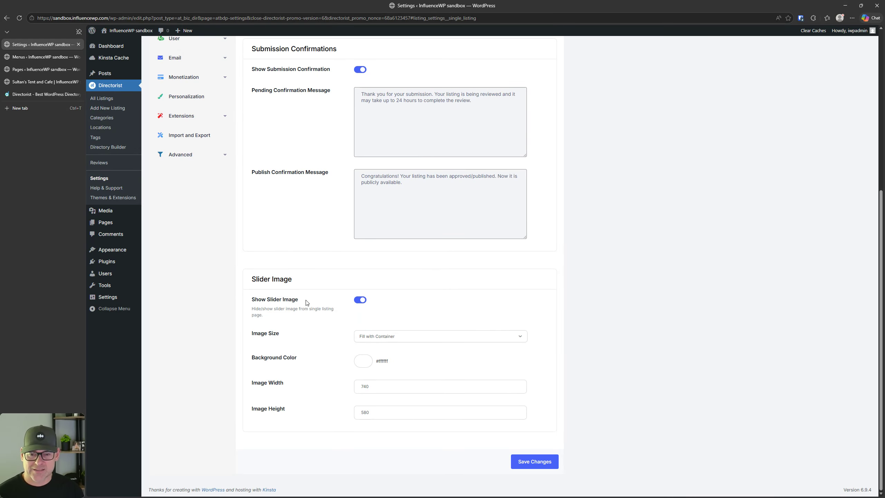
{"action": "left_click", "coordinate": [369, 336]}
{"action": "left_click", "coordinate": [382, 337]}
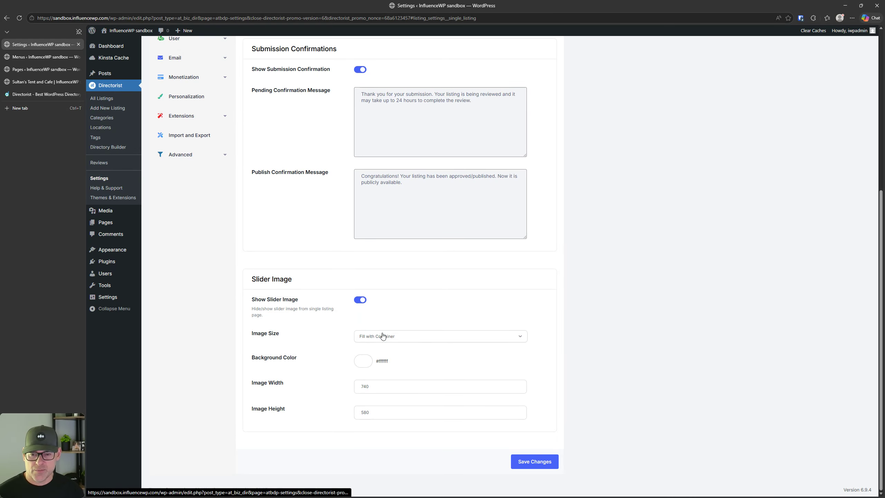
{"action": "scroll", "coordinate": [290, 366], "scroll_direction": "up", "scroll_amount": 7}
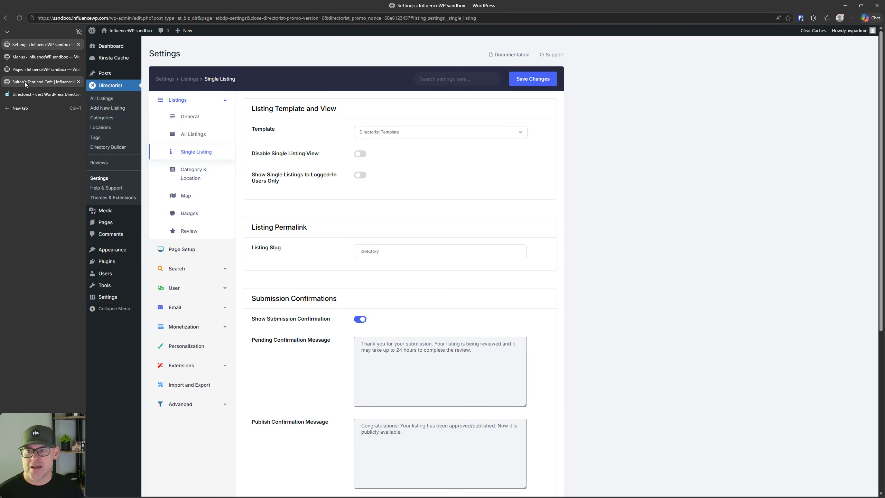
Step: View the live Sultan's Tent and Cafe listing, then return to settings
{"action": "left_click", "coordinate": [42, 81]}
{"action": "scroll", "coordinate": [505, 359], "scroll_direction": "down", "scroll_amount": 10}
{"action": "scroll", "coordinate": [523, 327], "scroll_direction": "up", "scroll_amount": 10}
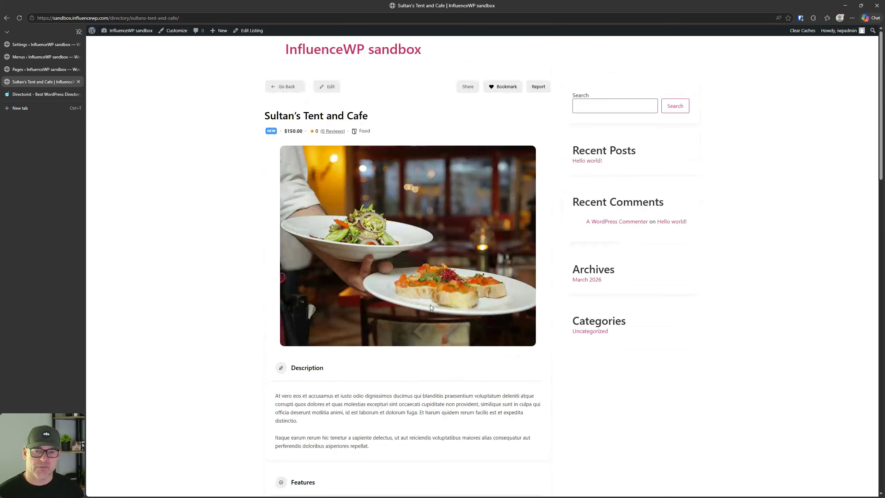
{"action": "left_click", "coordinate": [28, 44]}
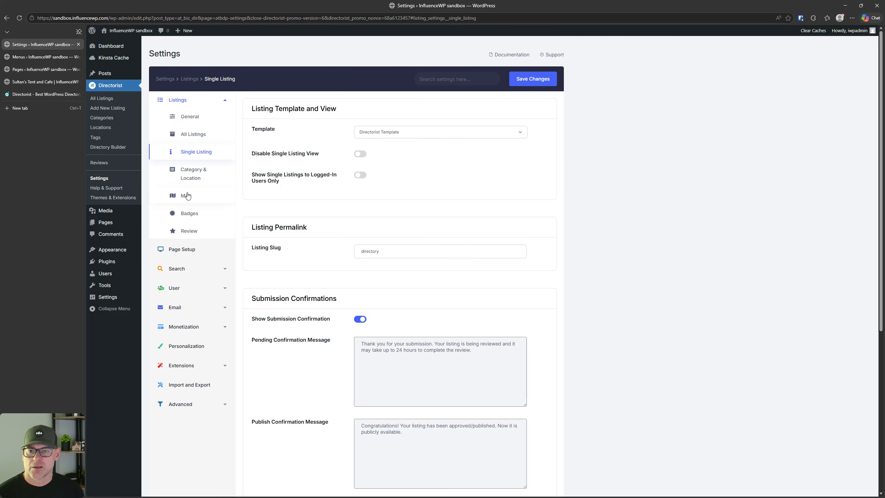
Step: Open Directorist's Category & Location settings, keeping Grid as the default categories view
{"action": "left_click", "coordinate": [192, 169]}
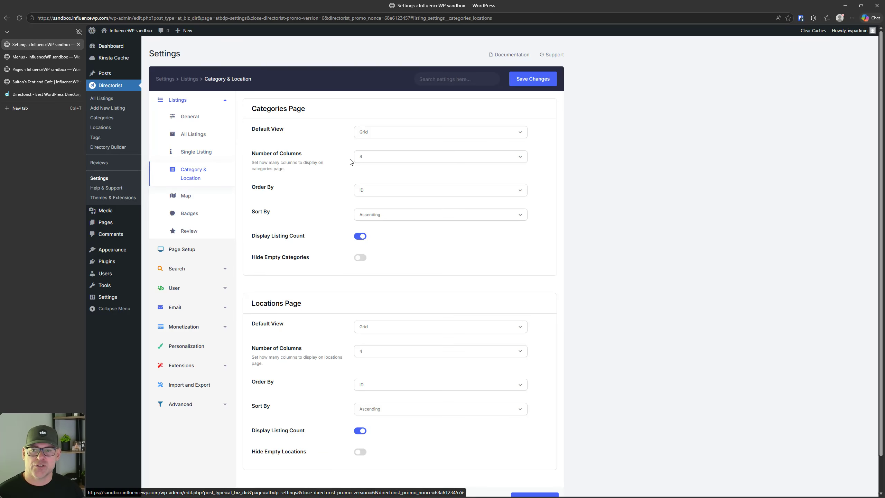
{"action": "left_click", "coordinate": [381, 133]}
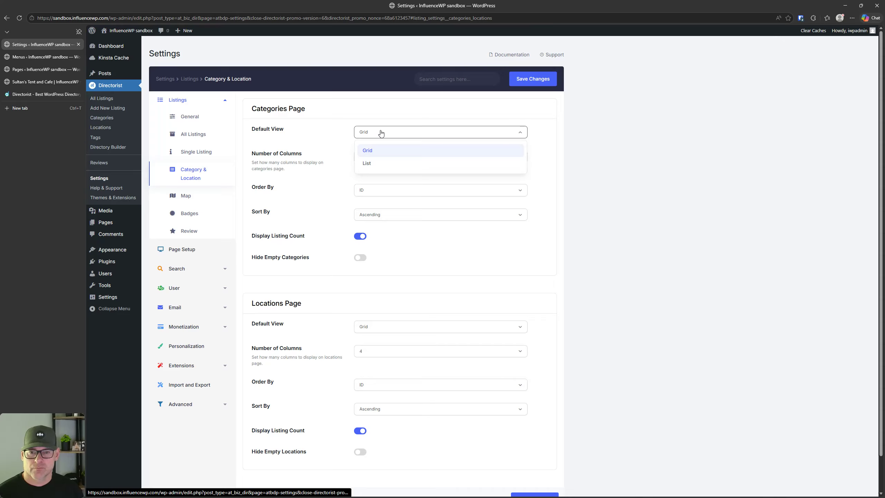
{"action": "left_click", "coordinate": [381, 132]}
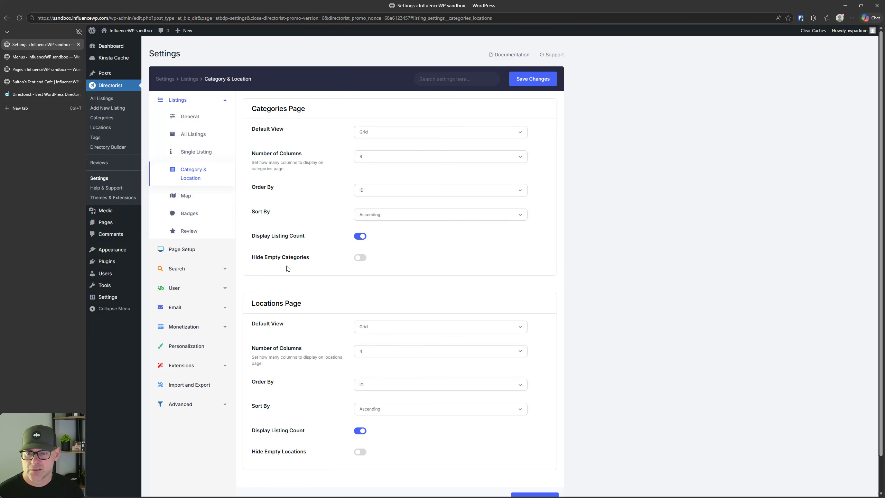
{"action": "scroll", "coordinate": [288, 268], "scroll_direction": "down", "scroll_amount": 1}
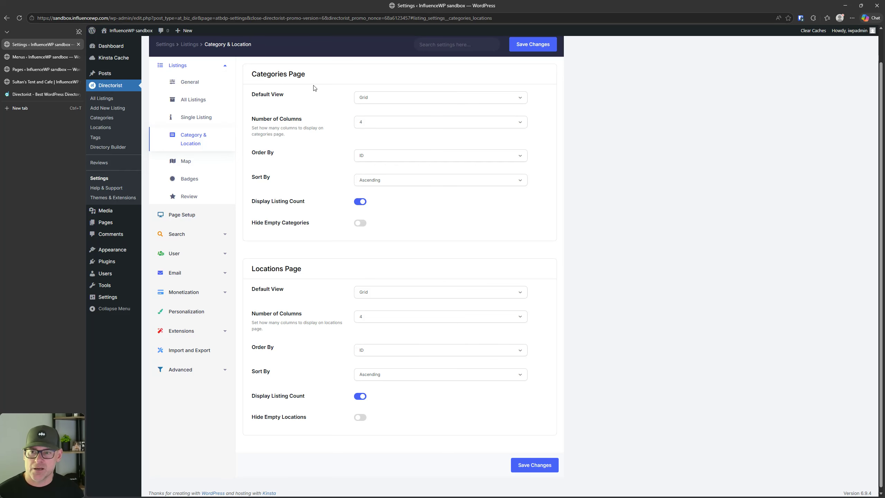
Step: From the Pages list, open Directorist > Categories in a new tab
{"action": "left_click", "coordinate": [36, 69]}
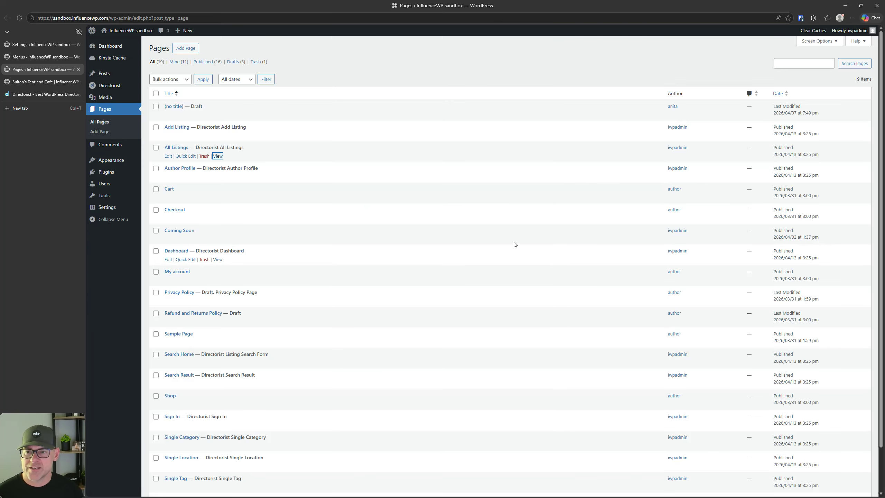
{"action": "mouse_move", "coordinate": [107, 78]}
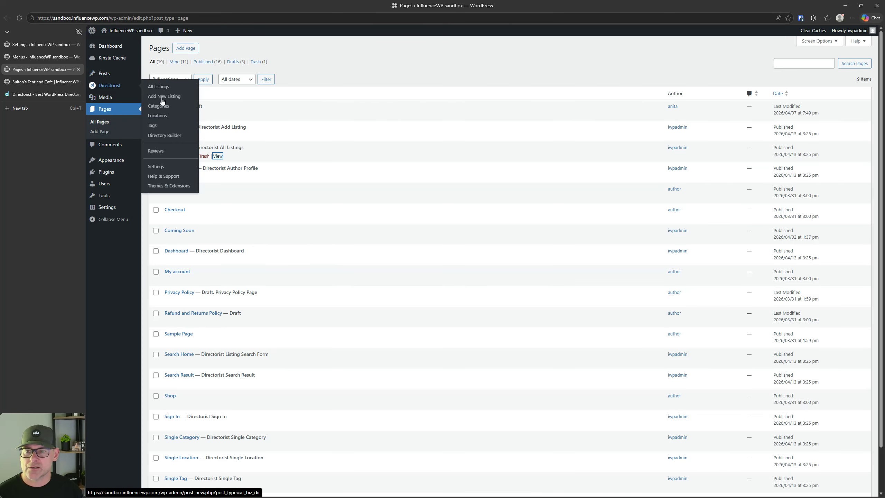
{"action": "right_click", "coordinate": [169, 109]}
{"action": "left_click", "coordinate": [181, 114]}
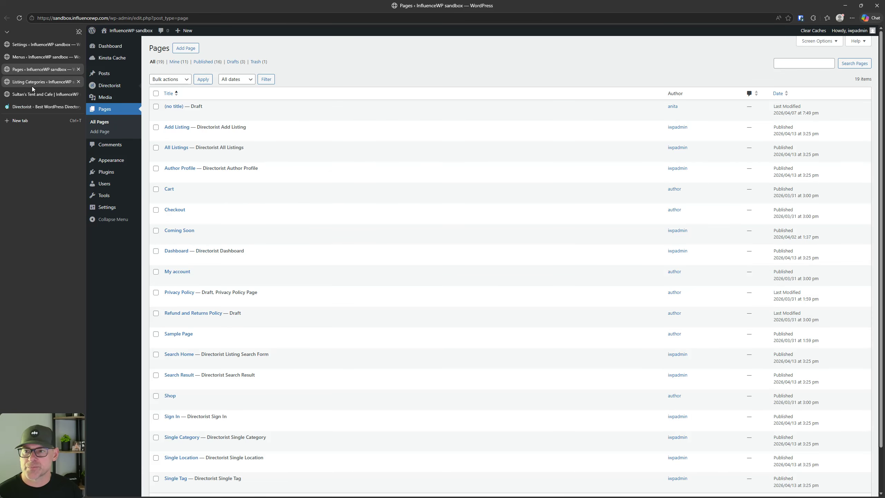
{"action": "left_click", "coordinate": [32, 81]}
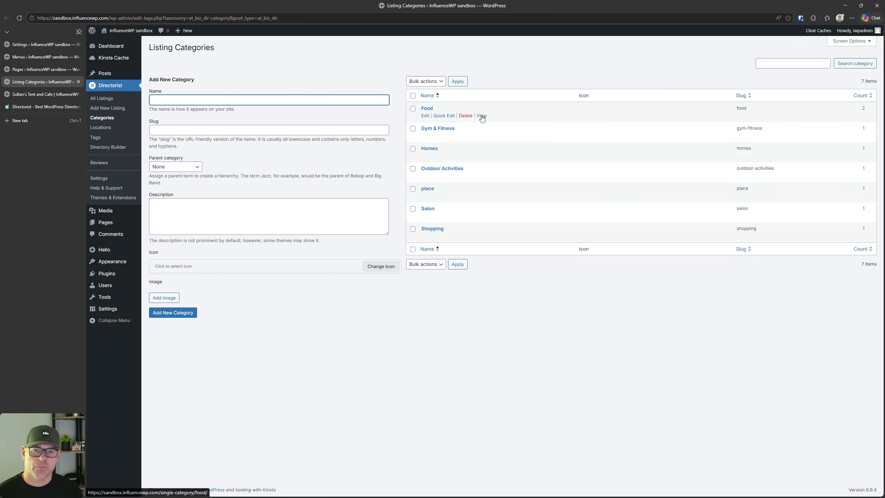
Step: View the Food category page in a new tab, then return to the settings
{"action": "right_click", "coordinate": [481, 116]}
{"action": "left_click", "coordinate": [511, 127]}
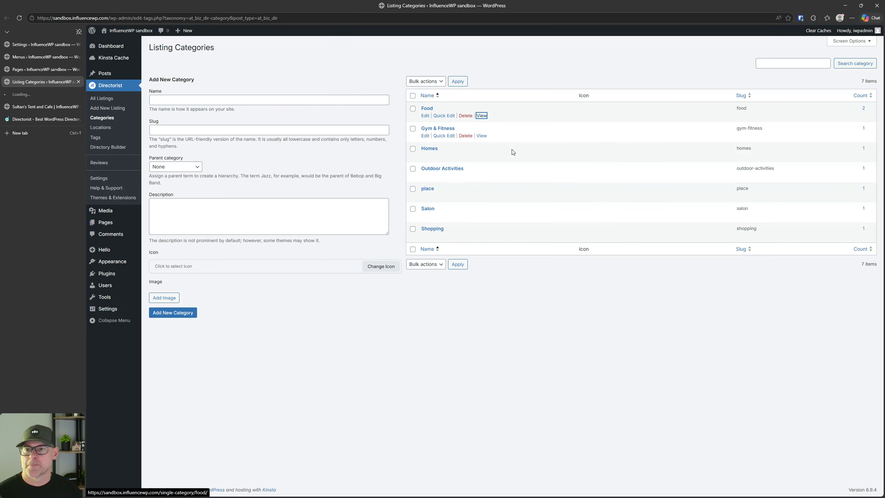
{"action": "left_click", "coordinate": [38, 94]}
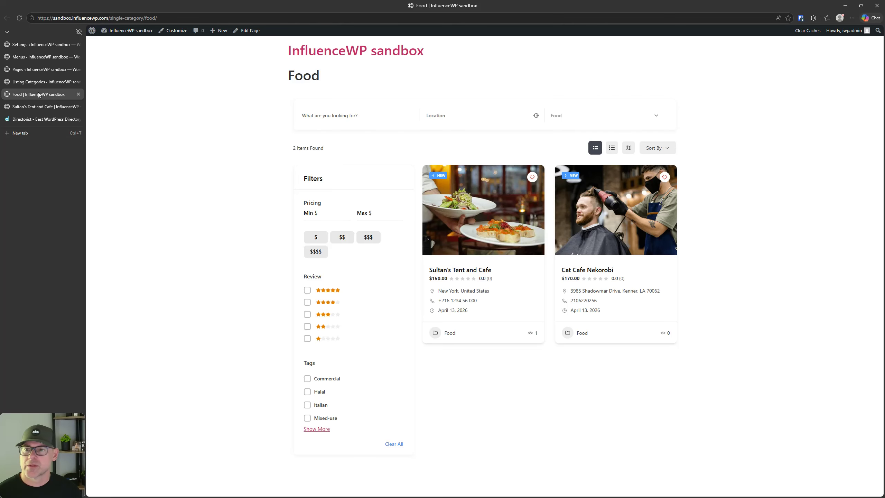
{"action": "left_click", "coordinate": [127, 18]}
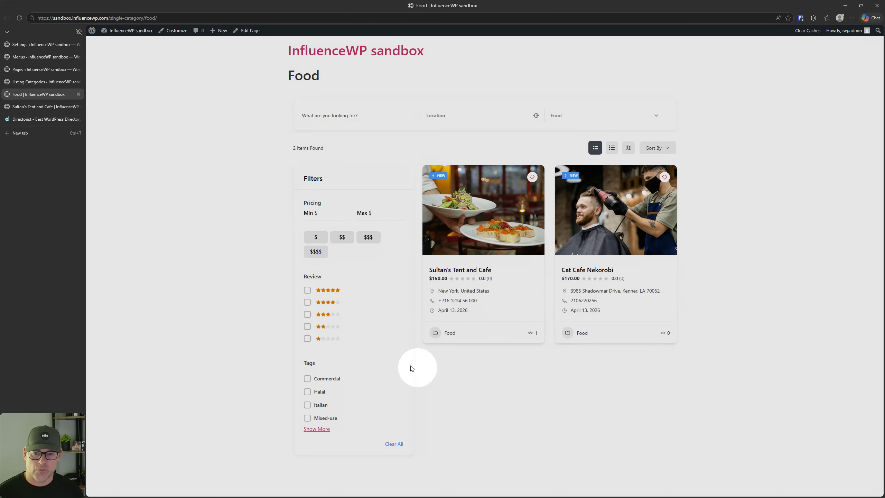
{"action": "left_click", "coordinate": [403, 355]}
{"action": "left_click", "coordinate": [11, 47]}
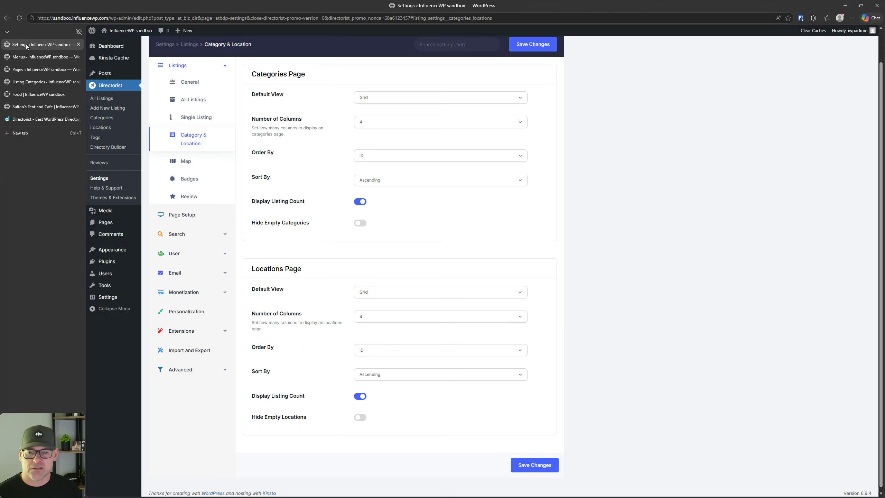
Step: Open the Directorist Listing Locations page in a new tab
{"action": "key", "text": "ctrl"}
{"action": "key", "text": "ctrl"}
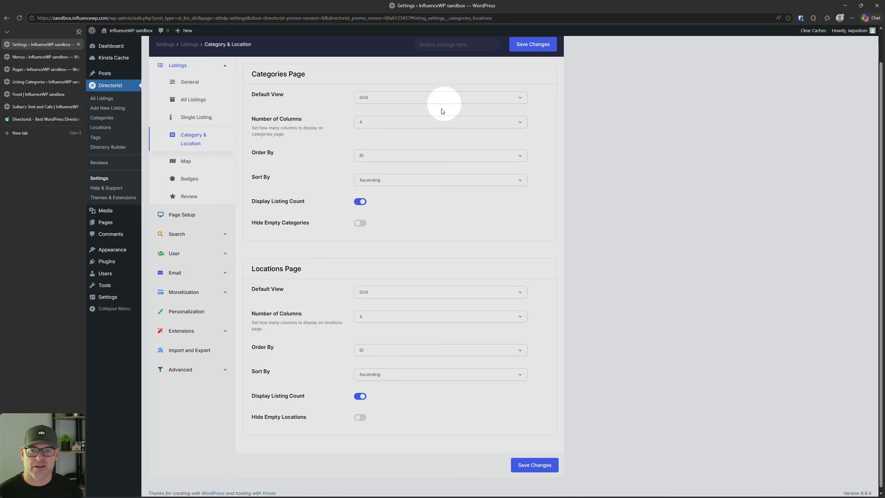
{"action": "key", "text": "ctrl"}
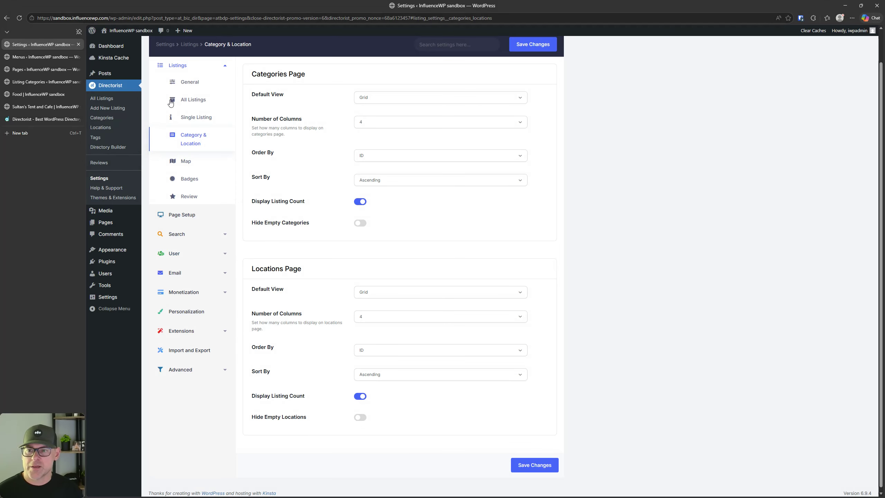
{"action": "right_click", "coordinate": [109, 128]}
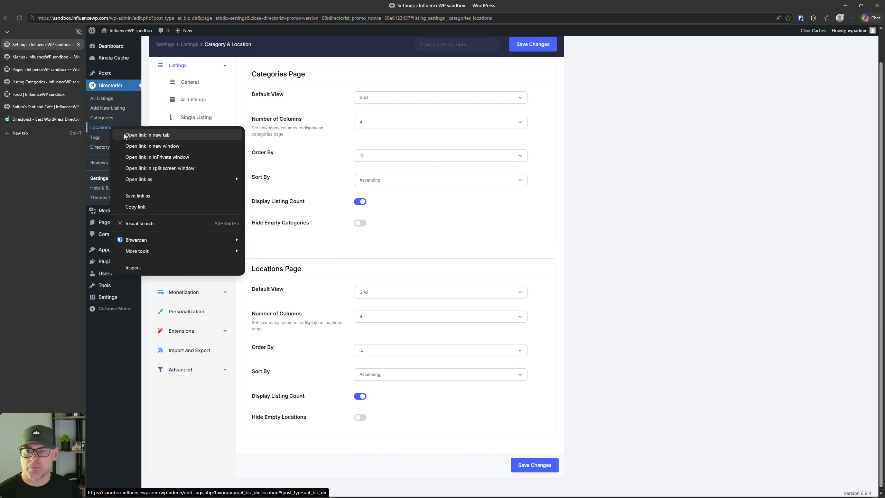
{"action": "left_click", "coordinate": [147, 135]}
{"action": "left_click", "coordinate": [42, 56]}
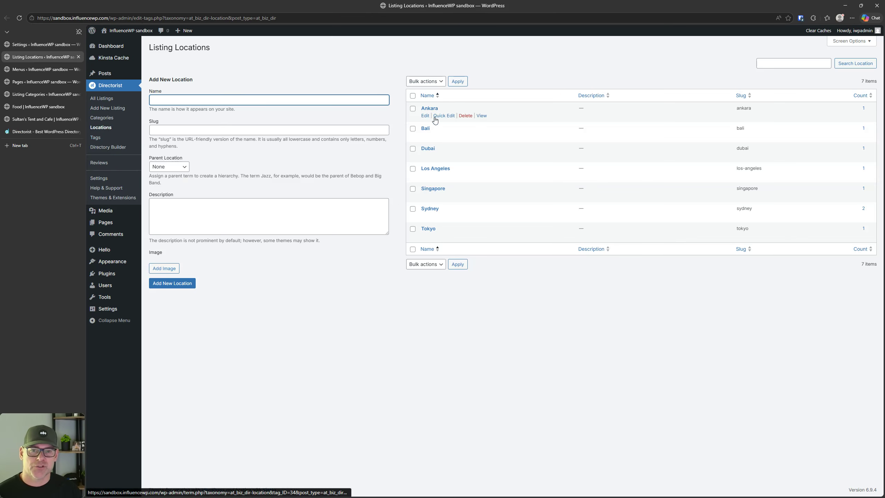
Step: Open the Bali location's public page in a new tab
{"action": "left_click", "coordinate": [481, 136]}
{"action": "right_click", "coordinate": [480, 136]}
{"action": "left_click", "coordinate": [494, 141]}
{"action": "left_click", "coordinate": [35, 70]}
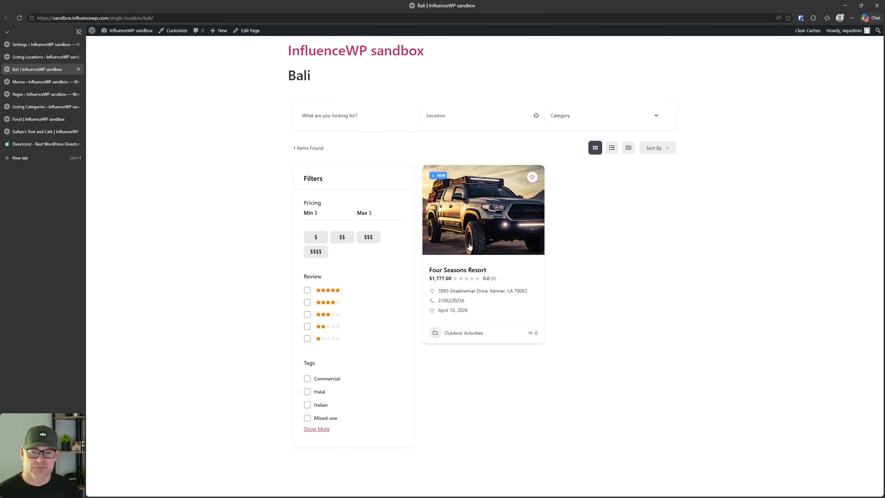
Step: Return to Directorist Settings and open Listings > Map
{"action": "left_click", "coordinate": [45, 43]}
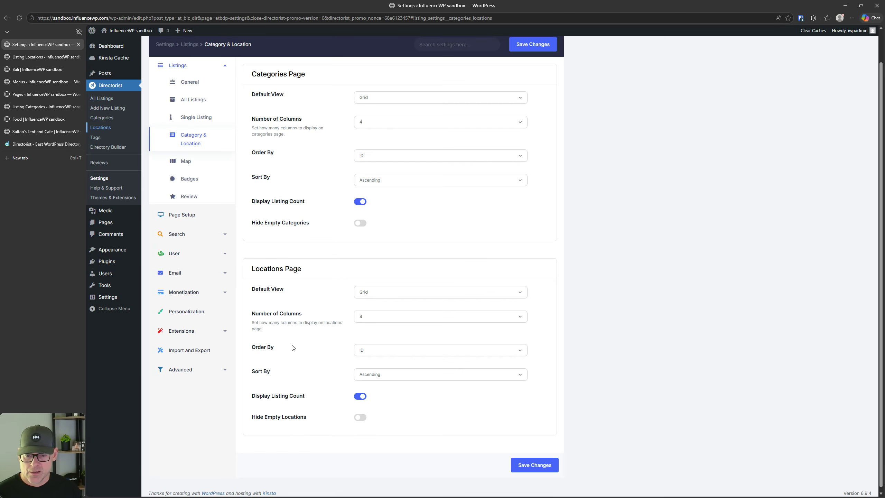
{"action": "scroll", "coordinate": [292, 347], "scroll_direction": "up", "scroll_amount": 1}
{"action": "left_click", "coordinate": [180, 202]}
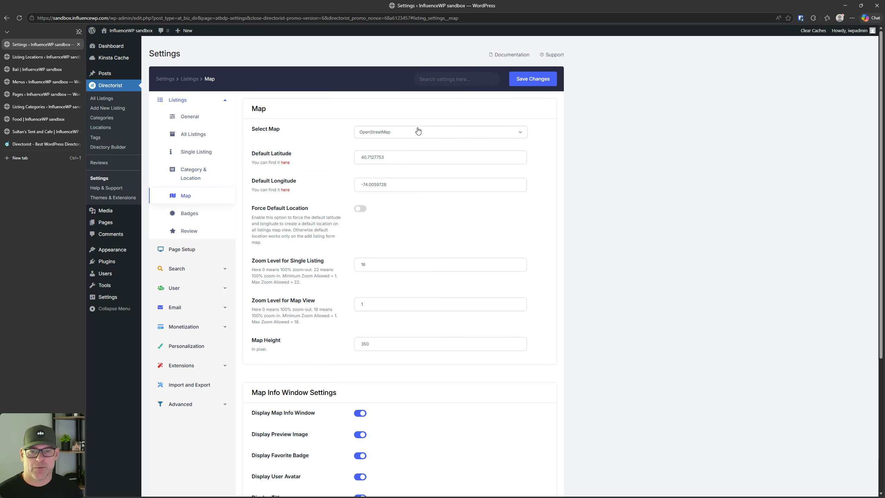
Step: Keep OpenStreetMap as the map provider
{"action": "left_click", "coordinate": [408, 134]}
{"action": "left_click", "coordinate": [409, 134]}
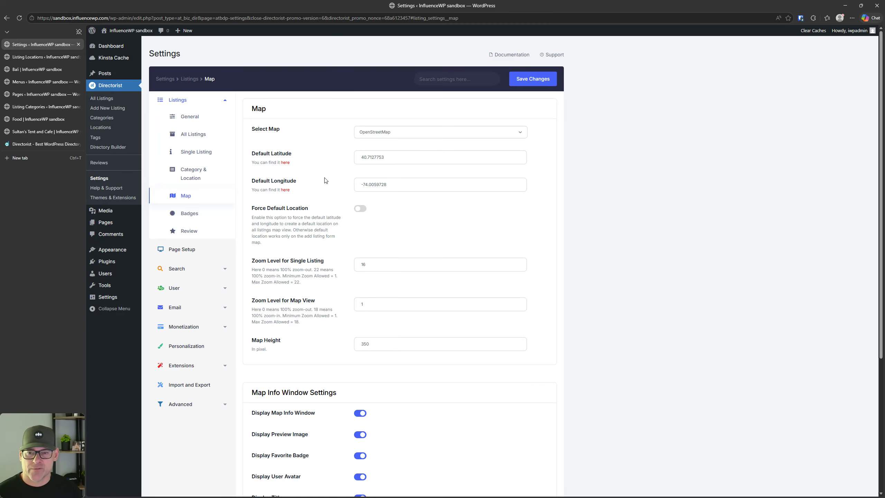
{"action": "scroll", "coordinate": [337, 204], "scroll_direction": "down", "scroll_amount": 1}
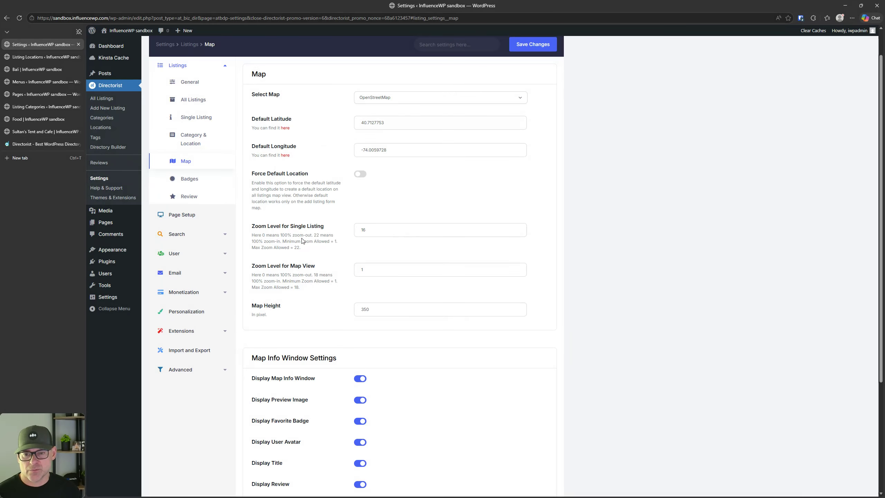
{"action": "key", "text": "ctrl"}
{"action": "key", "text": "ctrl"}
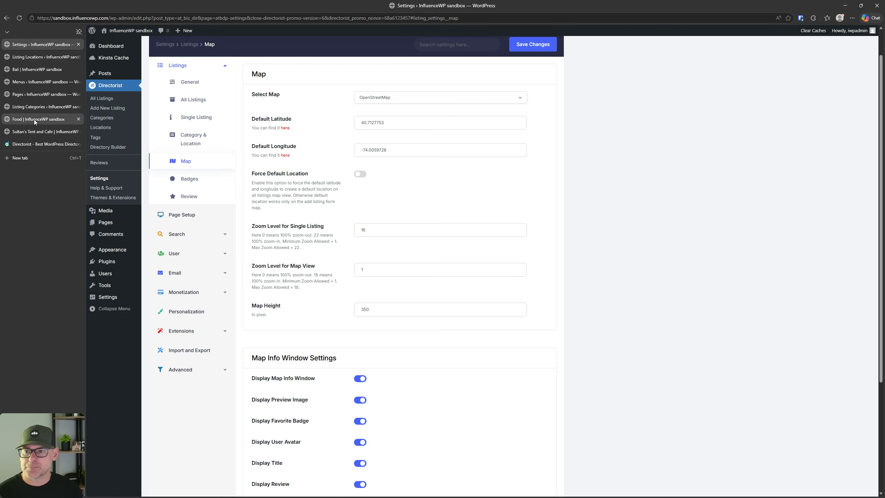
Step: Go from the Sultan's Tent and Cafe listing to All Listings and show them on a map
{"action": "left_click", "coordinate": [36, 132]}
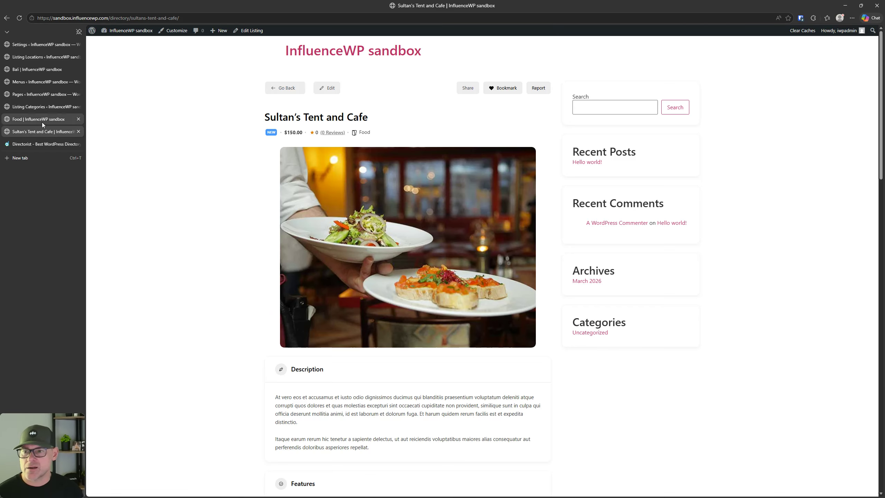
{"action": "left_click", "coordinate": [287, 88]}
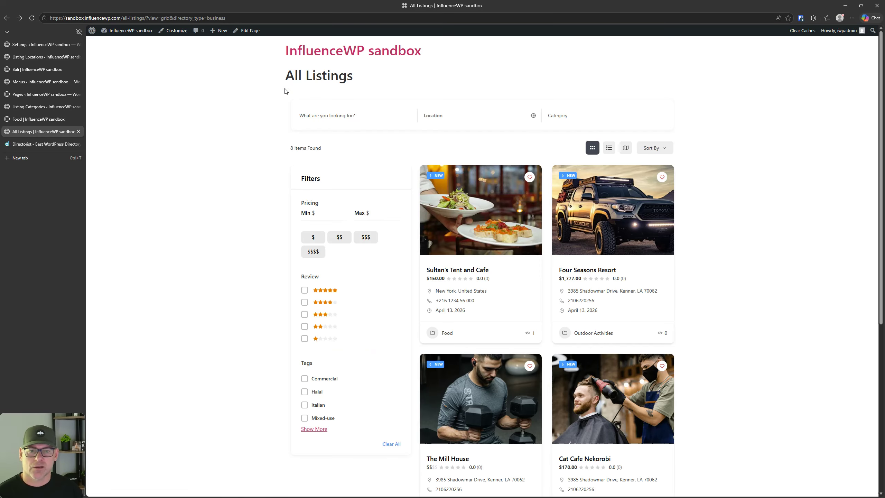
{"action": "left_click", "coordinate": [626, 148]}
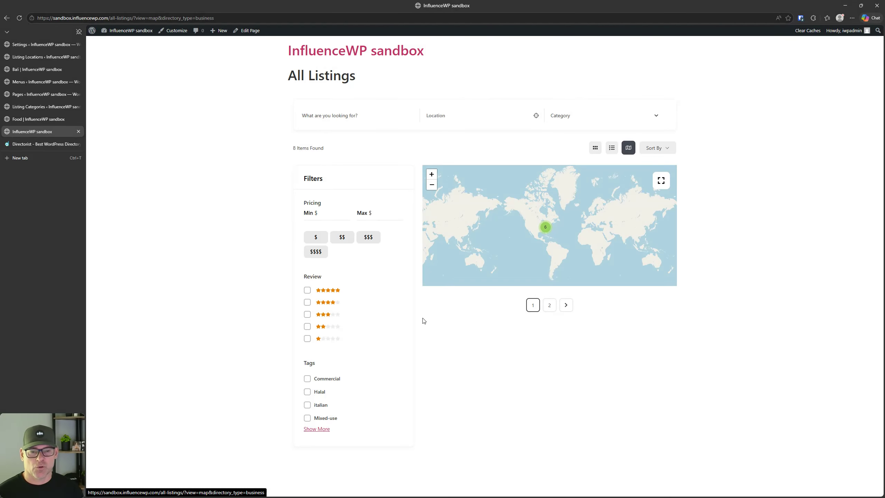
Step: Compare the Map Height setting with the listings map, then open the Badges settings
{"action": "left_click", "coordinate": [21, 46]}
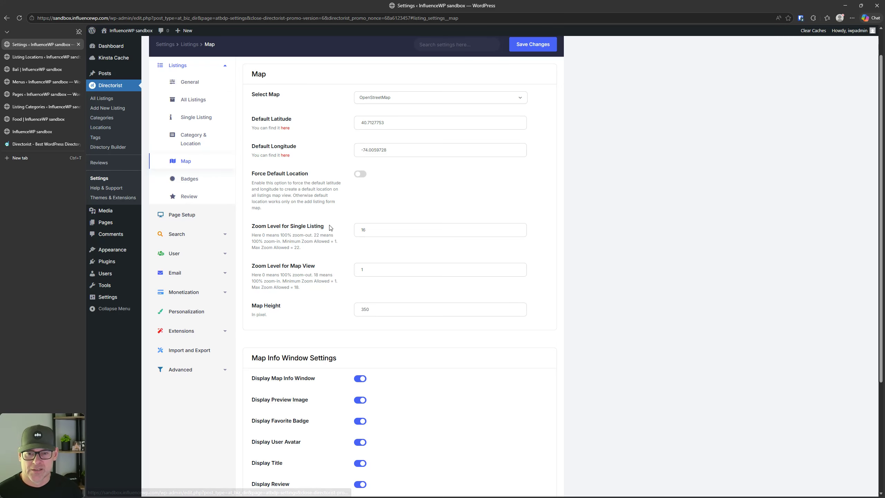
{"action": "scroll", "coordinate": [330, 228], "scroll_direction": "down", "scroll_amount": 2}
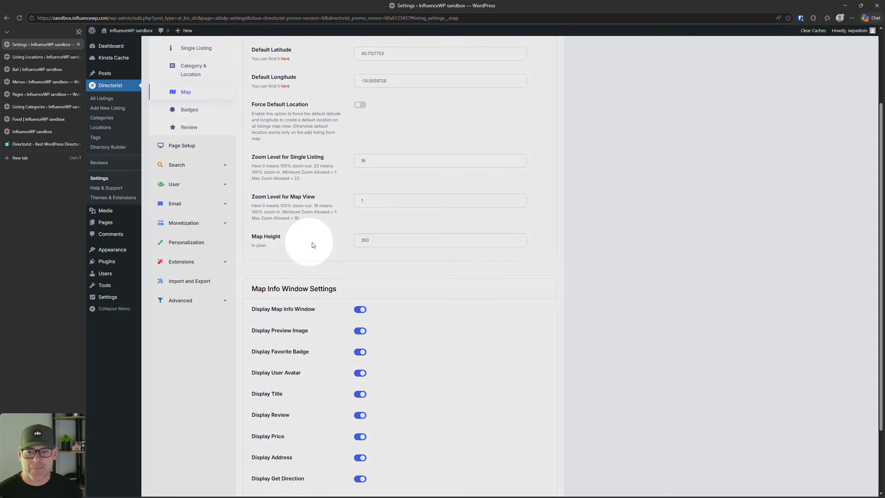
{"action": "left_click", "coordinate": [370, 240]}
{"action": "scroll", "coordinate": [309, 223], "scroll_direction": "down", "scroll_amount": 1}
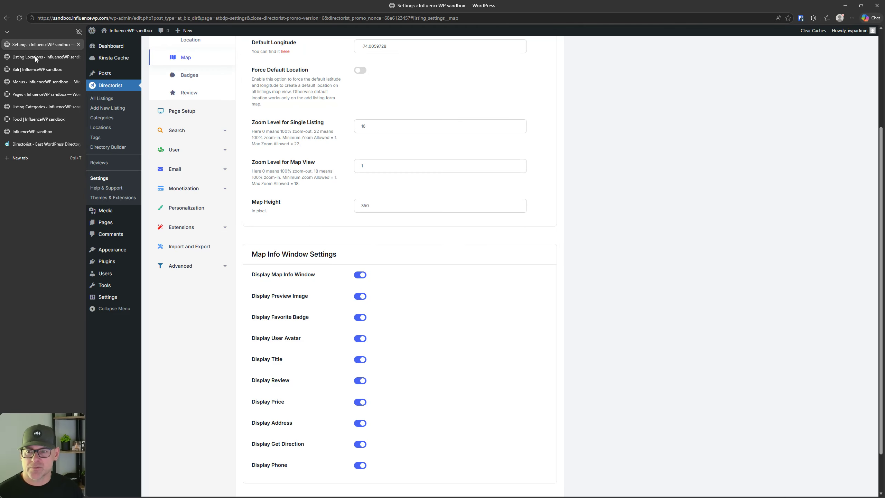
{"action": "left_click", "coordinate": [32, 131]}
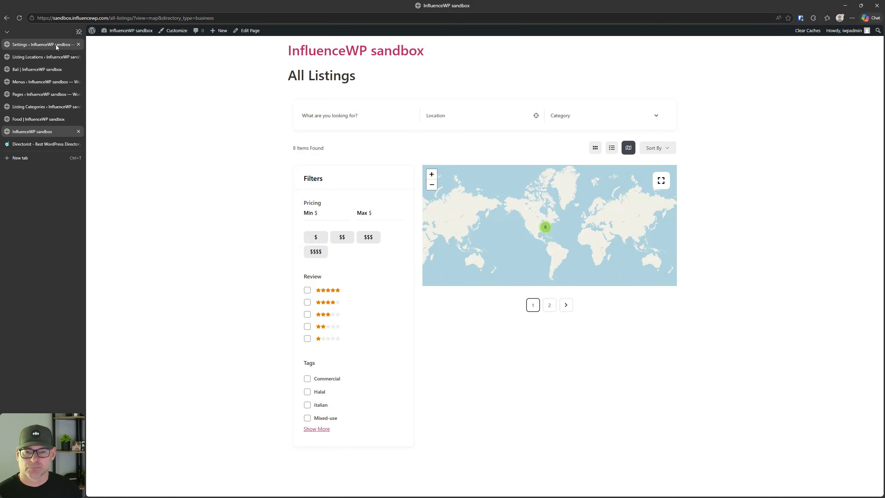
{"action": "left_click", "coordinate": [52, 44]}
{"action": "scroll", "coordinate": [290, 250], "scroll_direction": "down", "scroll_amount": 2}
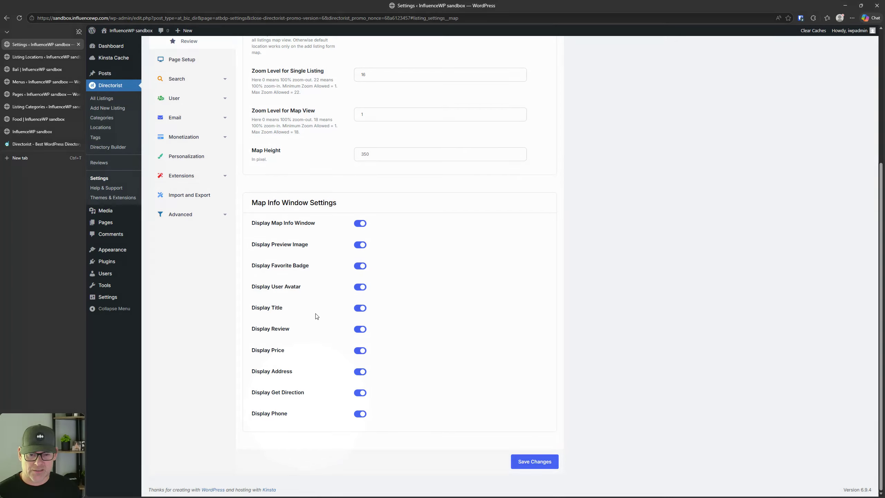
{"action": "scroll", "coordinate": [313, 325], "scroll_direction": "up", "scroll_amount": 5}
{"action": "left_click", "coordinate": [205, 216]}
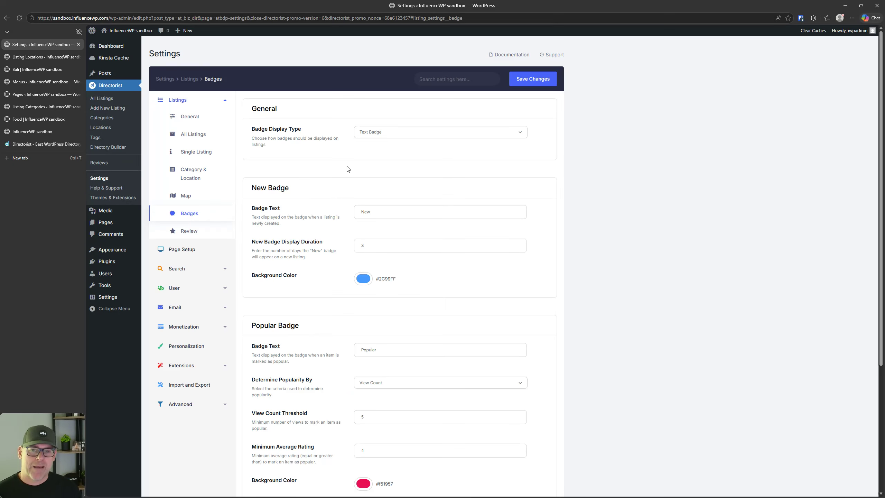
Step: Close the Food, Listing Categories and Menus browser tabs
{"action": "scroll", "coordinate": [276, 166], "scroll_direction": "down", "scroll_amount": 1}
{"action": "scroll", "coordinate": [276, 166], "scroll_direction": "up", "scroll_amount": 1}
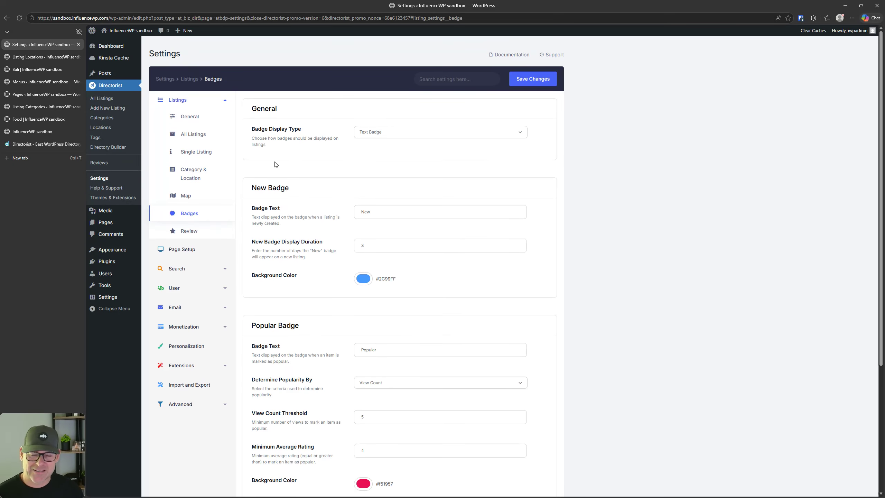
{"action": "left_click", "coordinate": [41, 131]}
{"action": "left_click", "coordinate": [41, 122]}
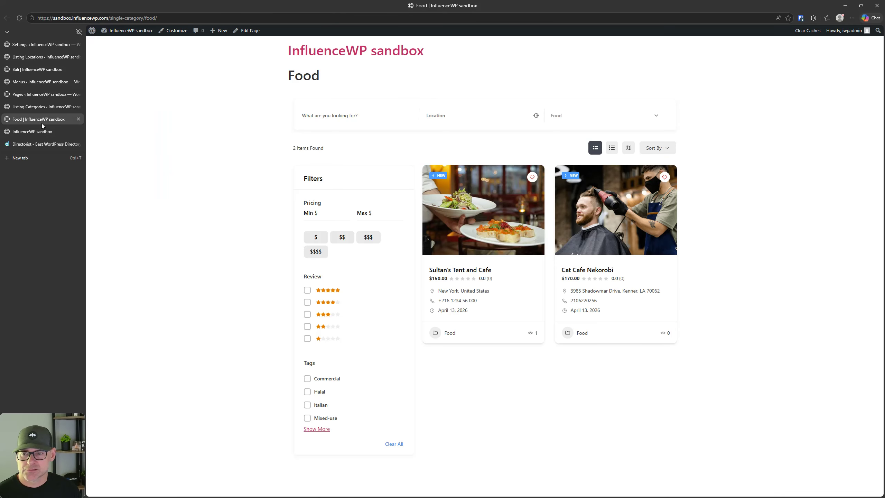
{"action": "left_click", "coordinate": [79, 119]}
{"action": "left_click", "coordinate": [78, 107]}
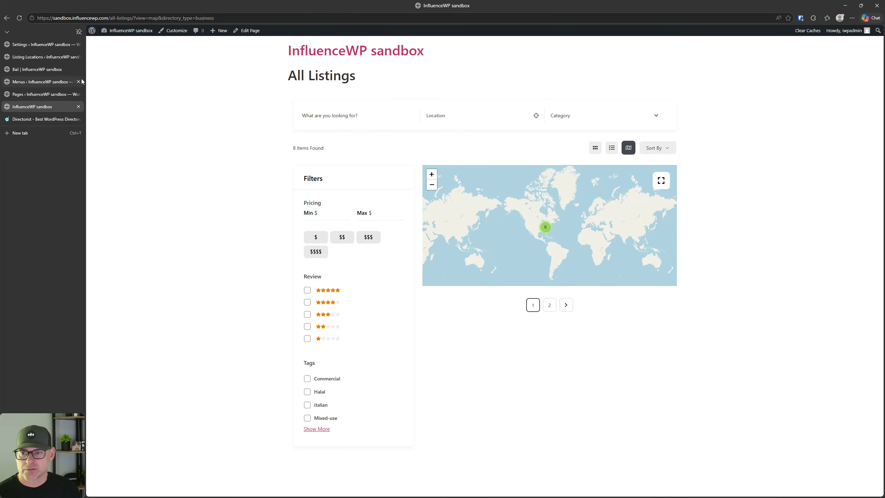
{"action": "left_click", "coordinate": [79, 82]}
Step: From the Bali location page, preview the Four Seasons Resort listing and close its tab
{"action": "left_click", "coordinate": [55, 67]}
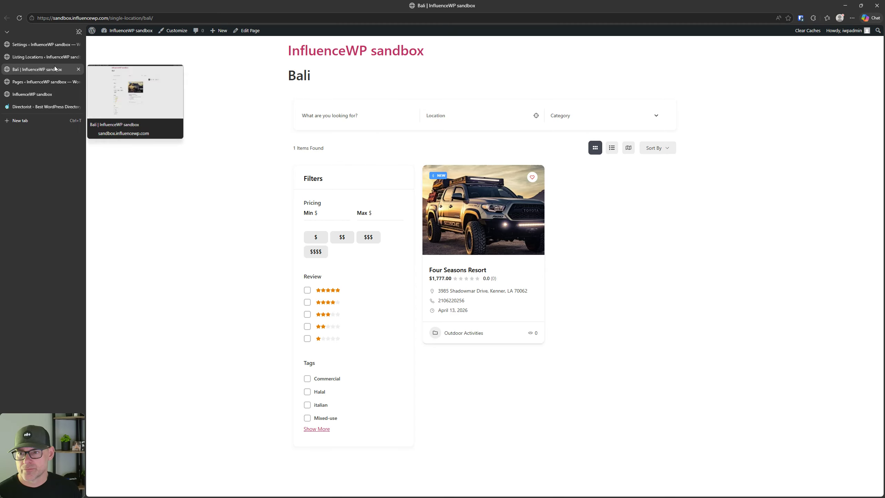
{"action": "left_click", "coordinate": [502, 209]}
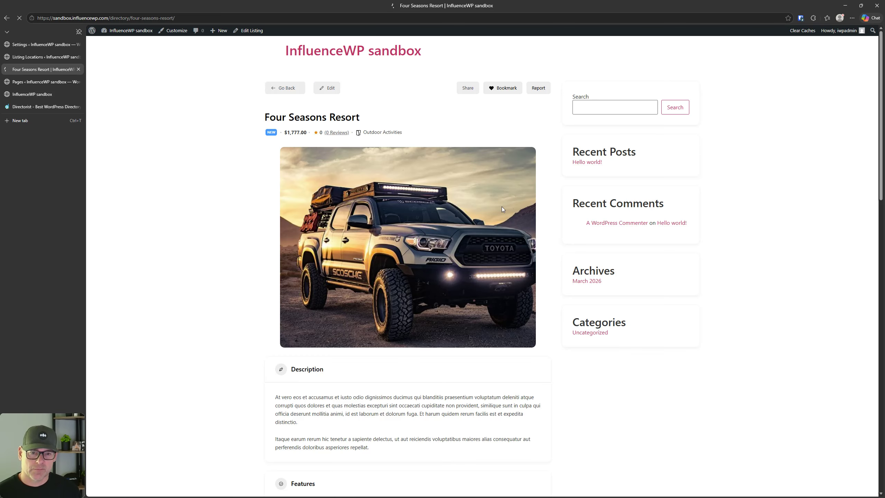
{"action": "left_click", "coordinate": [10, 17]}
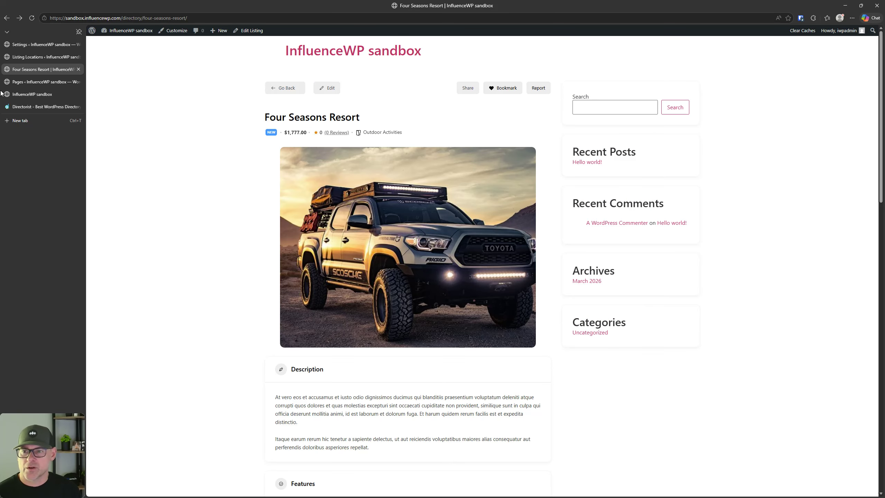
{"action": "left_click", "coordinate": [78, 69]}
Step: Show All Listings as a grid, preview Sultan's Tent and Cafe, then return to Badges settings
{"action": "left_click", "coordinate": [46, 81]}
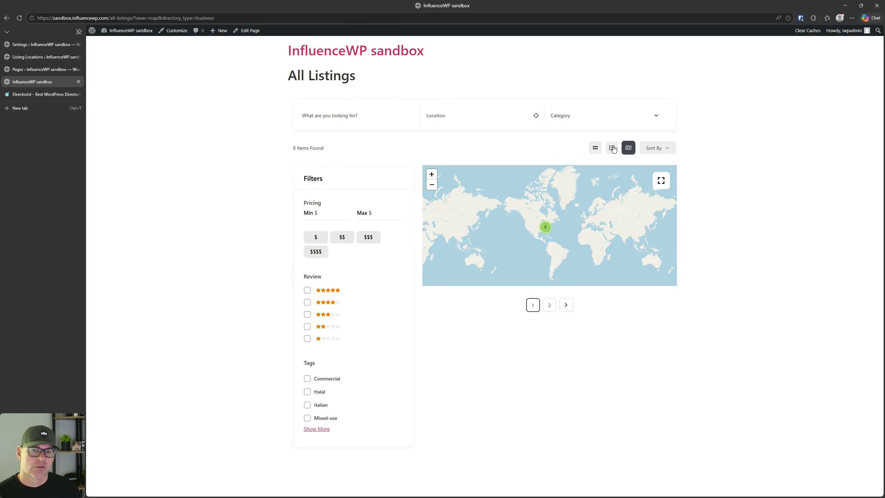
{"action": "left_click", "coordinate": [597, 153]}
{"action": "left_click", "coordinate": [490, 227]}
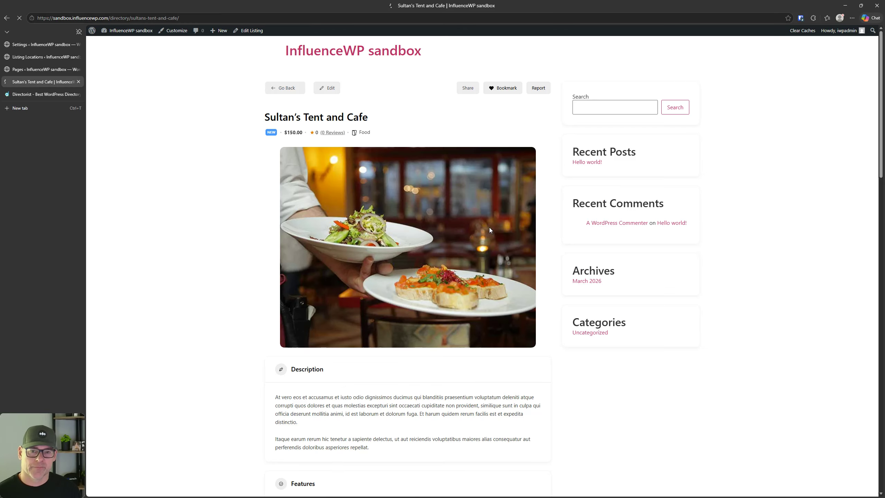
{"action": "left_click", "coordinate": [6, 18]}
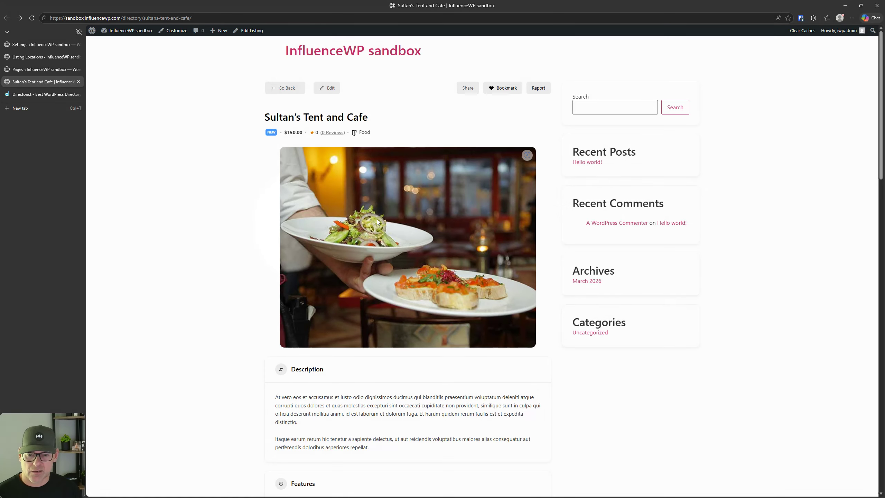
{"action": "left_click", "coordinate": [5, 19]}
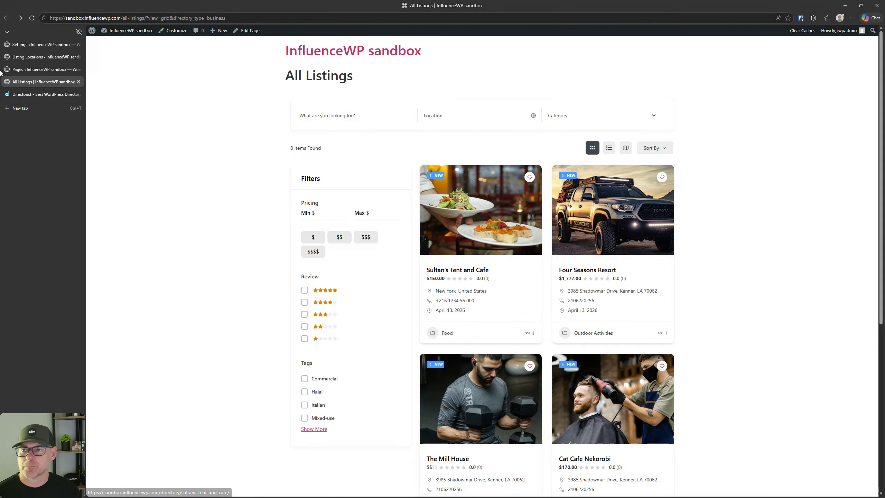
{"action": "left_click", "coordinate": [26, 45]}
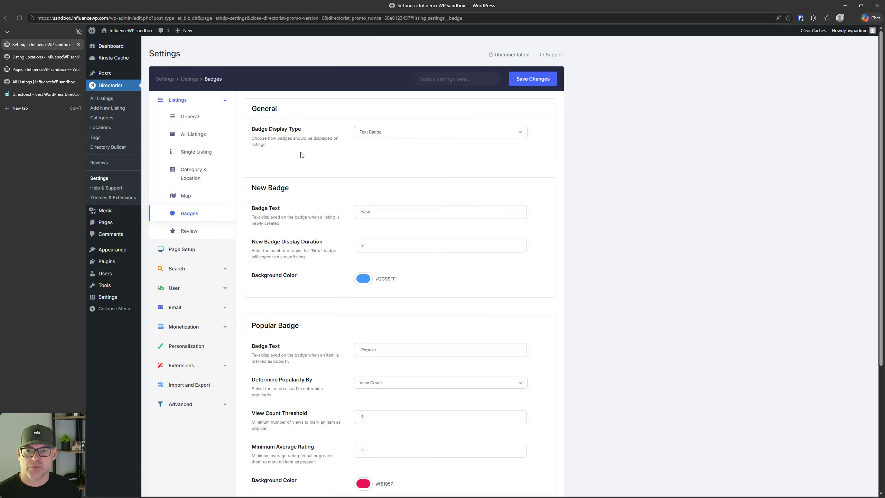
{"action": "left_click", "coordinate": [402, 136]}
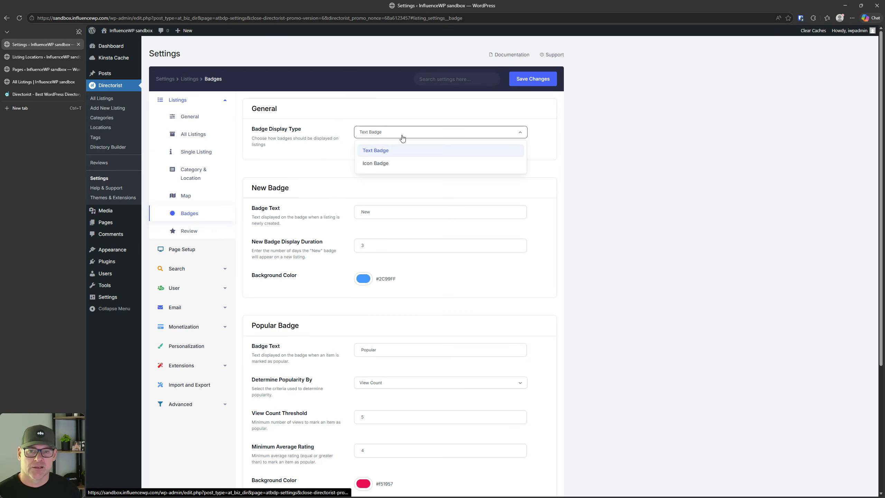
{"action": "left_click", "coordinate": [403, 137]}
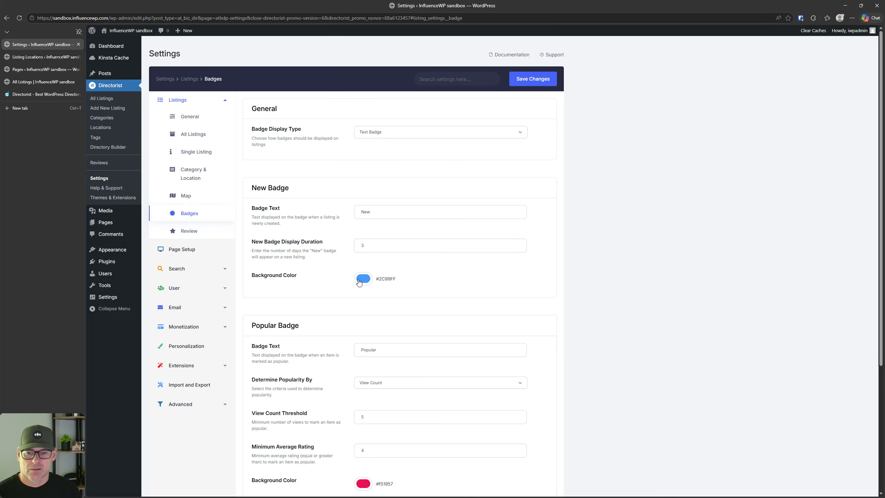
{"action": "key", "text": "ctrl"}
{"action": "key", "text": "ctrl"}
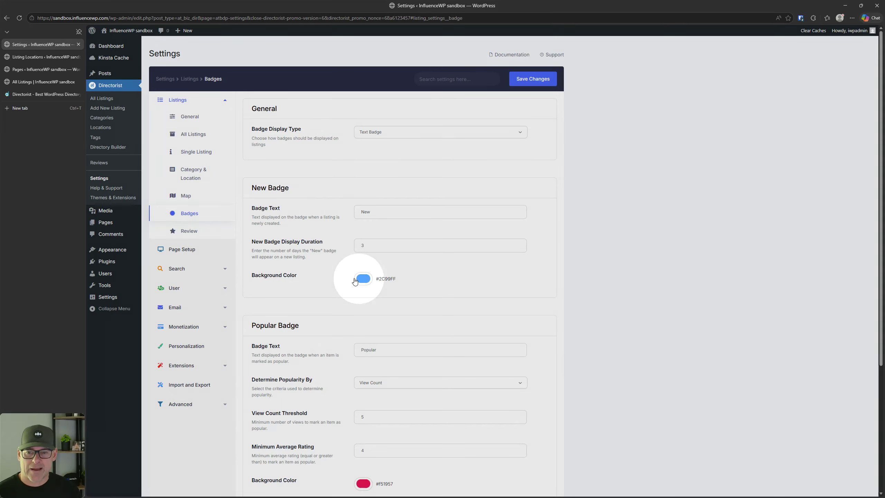
{"action": "key", "text": "ctrl"}
{"action": "key", "text": "ctrl"}
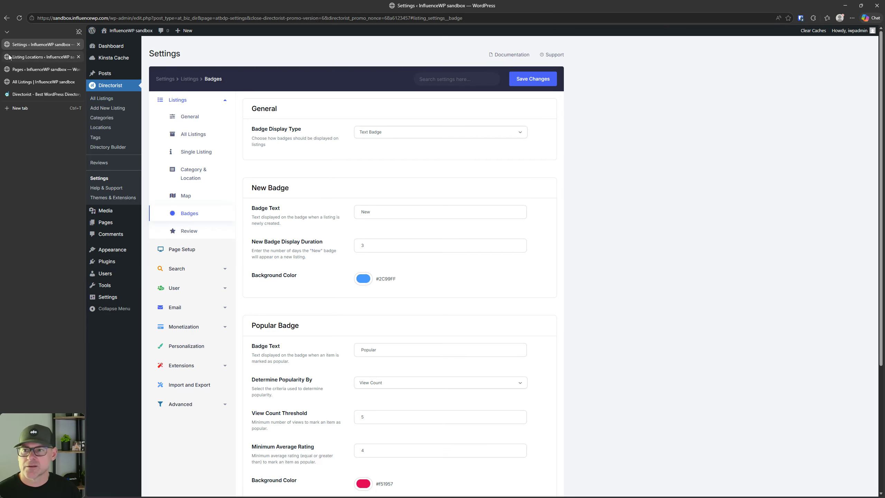
{"action": "left_click", "coordinate": [37, 82]}
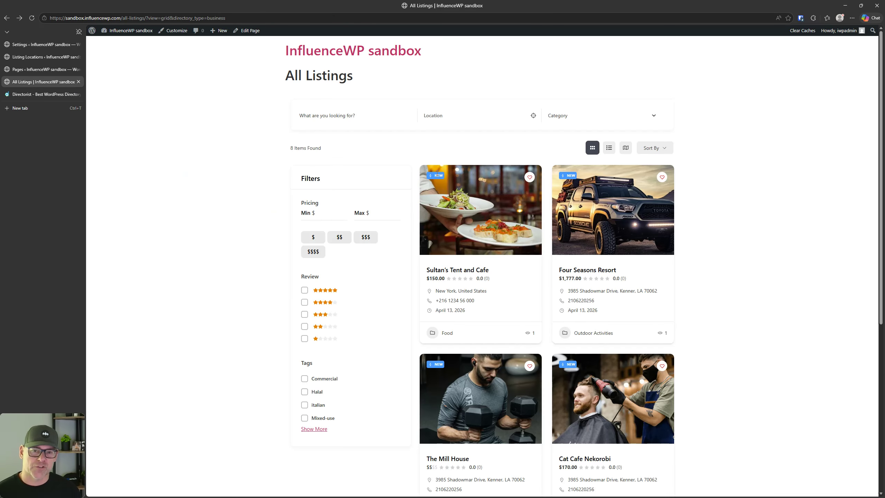
{"action": "key", "text": "ctrl"}
{"action": "key", "text": "ctrl"}
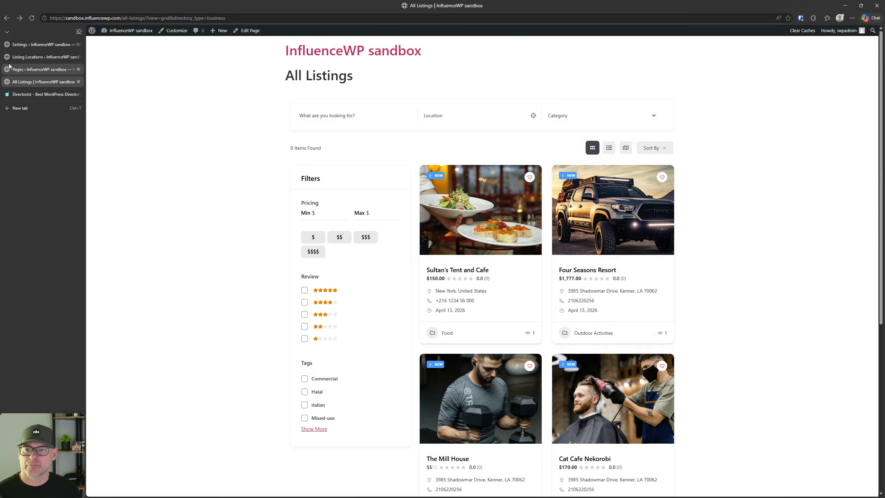
{"action": "left_click", "coordinate": [31, 45]}
{"action": "scroll", "coordinate": [394, 266], "scroll_direction": "down", "scroll_amount": 2}
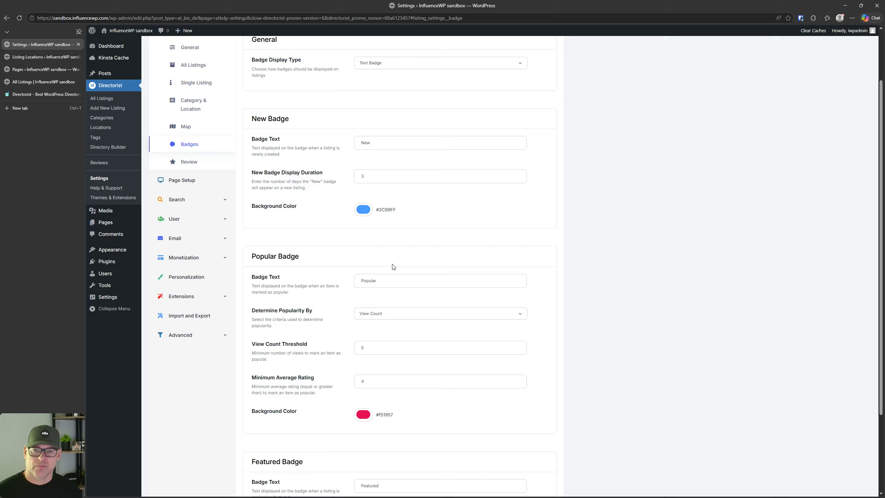
{"action": "scroll", "coordinate": [380, 158], "scroll_direction": "down", "scroll_amount": 2}
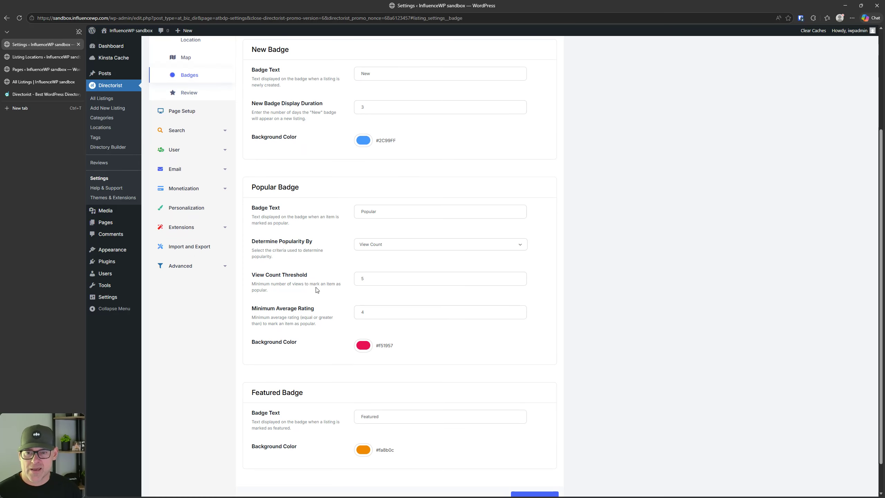
{"action": "left_click", "coordinate": [382, 216]}
{"action": "double_click", "coordinate": [383, 214]}
{"action": "left_click", "coordinate": [383, 214]}
{"action": "left_click", "coordinate": [372, 243]}
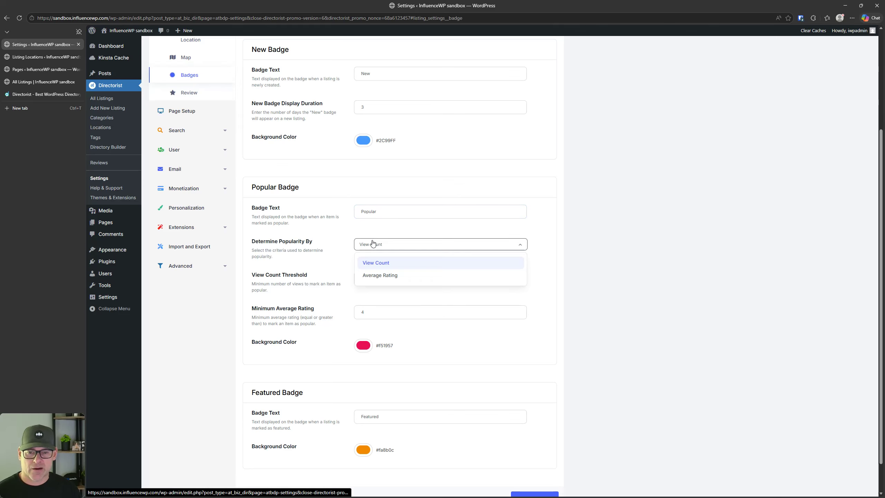
{"action": "left_click", "coordinate": [372, 244]}
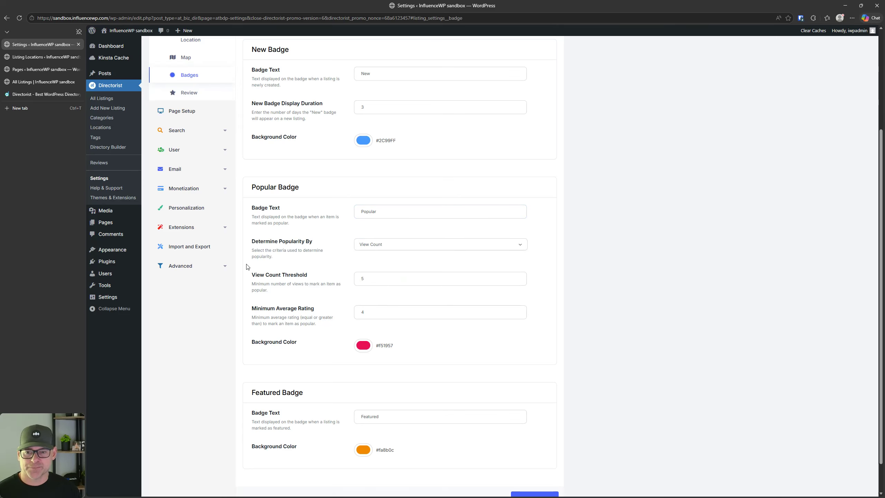
{"action": "scroll", "coordinate": [329, 293], "scroll_direction": "down", "scroll_amount": 1}
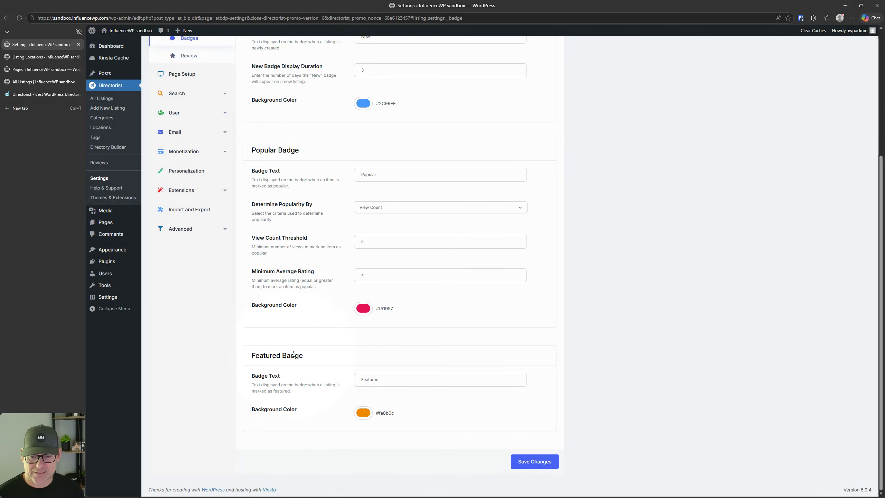
{"action": "left_click", "coordinate": [401, 379]}
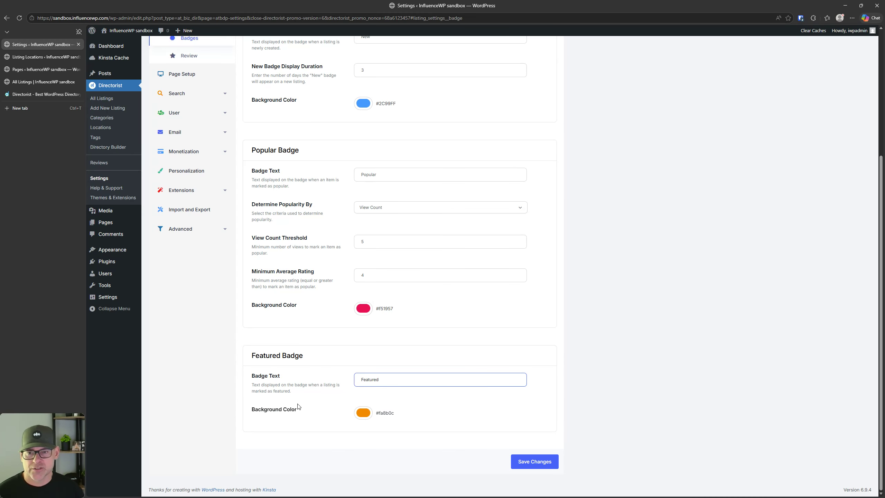
{"action": "scroll", "coordinate": [343, 365], "scroll_direction": "up", "scroll_amount": 4}
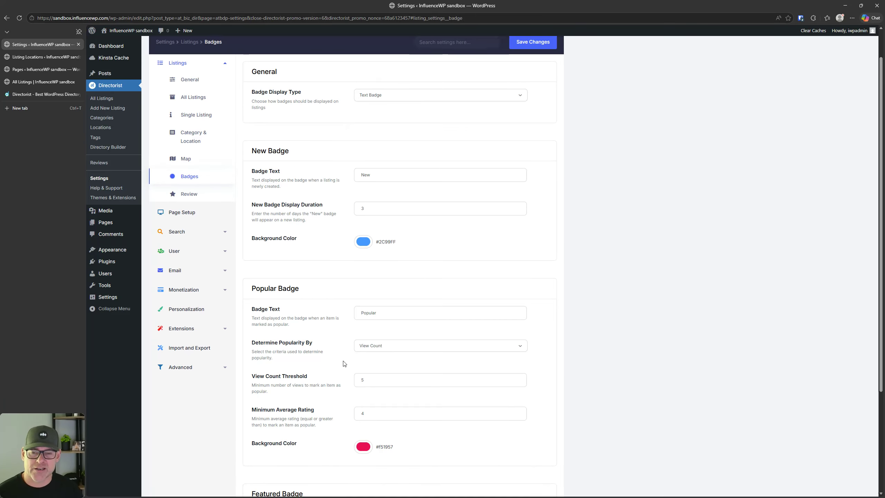
{"action": "scroll", "coordinate": [344, 363], "scroll_direction": "up", "scroll_amount": 2}
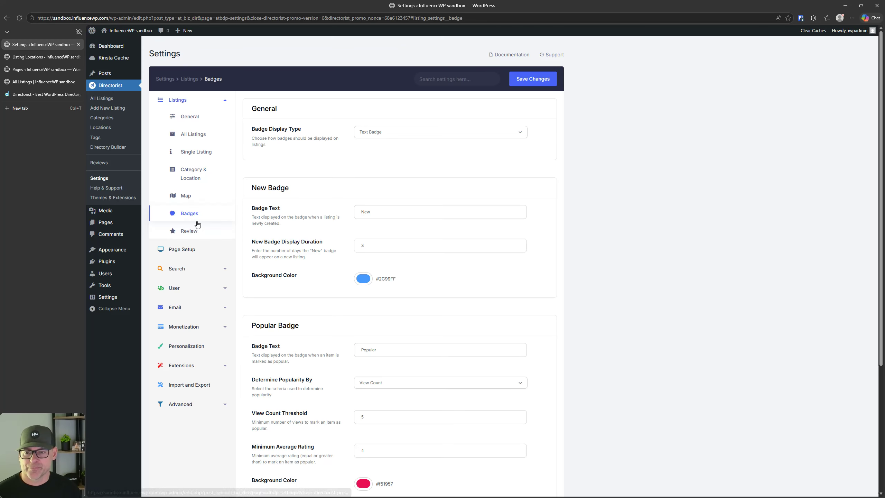
Step: In Listings > Review, disable Enable Owner Reviews, enable Allow Review Replies, save, then open Page Setup
{"action": "left_click", "coordinate": [197, 231]}
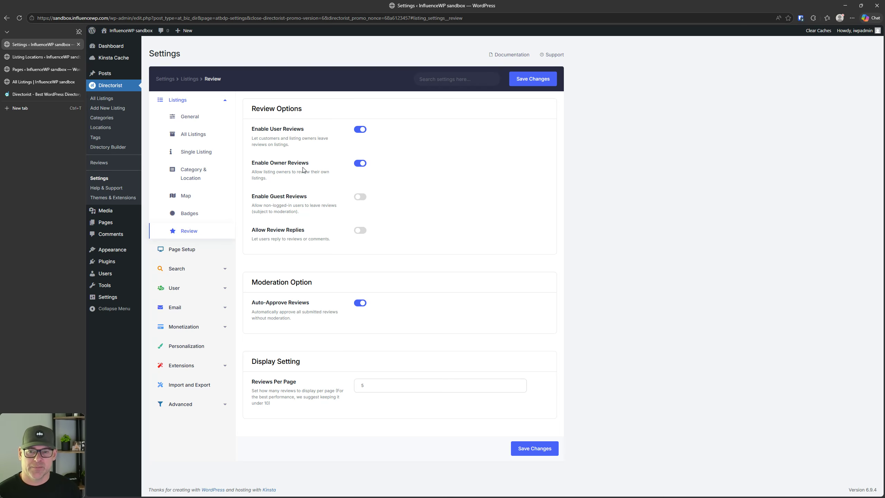
{"action": "left_click", "coordinate": [358, 167]}
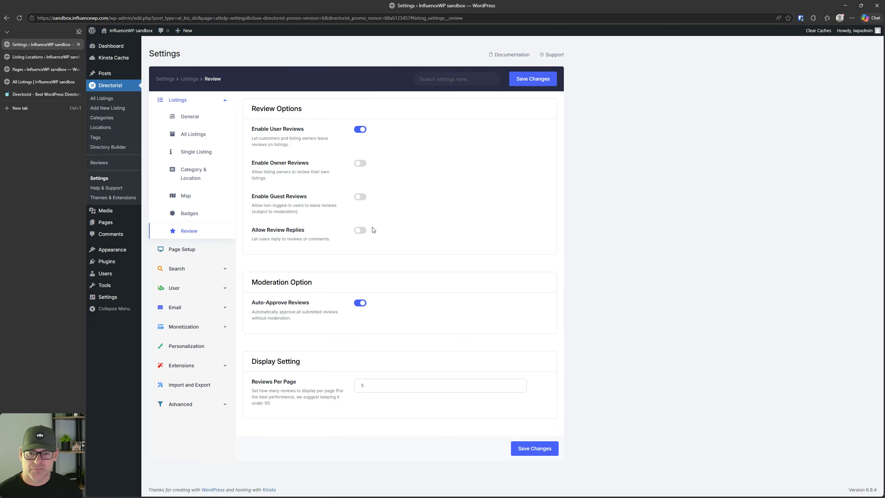
{"action": "left_click", "coordinate": [360, 230]}
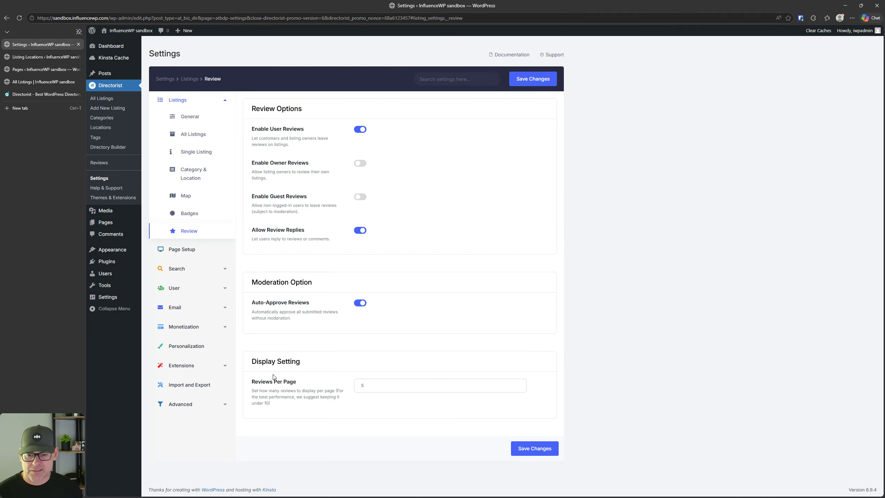
{"action": "left_click", "coordinate": [542, 448]}
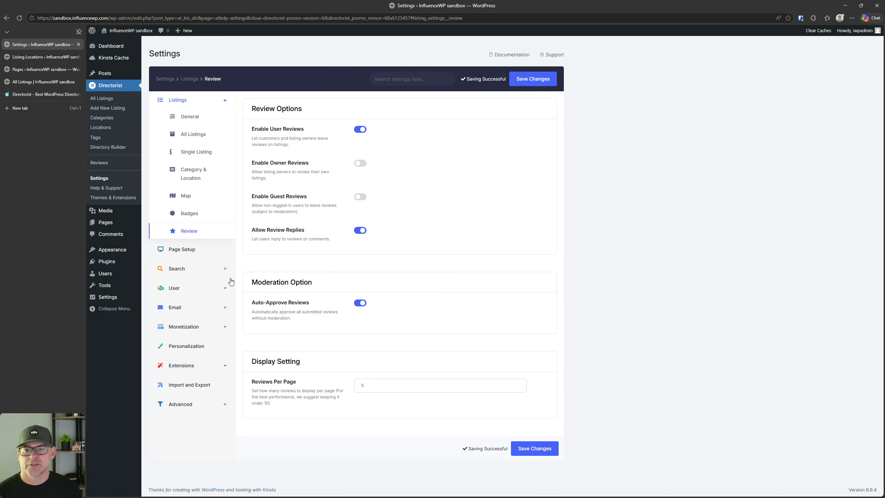
{"action": "left_click", "coordinate": [179, 249]}
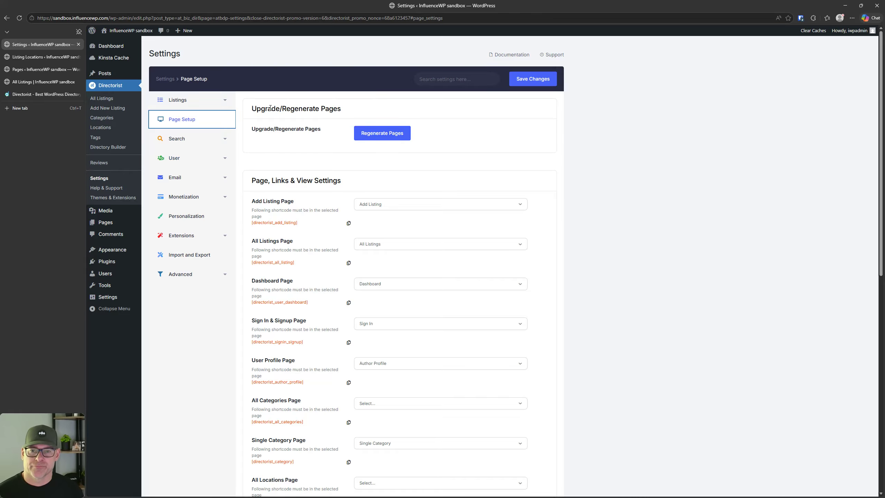
Step: Regenerate the Directorist pages and look over the page assignments
{"action": "left_click", "coordinate": [362, 134]}
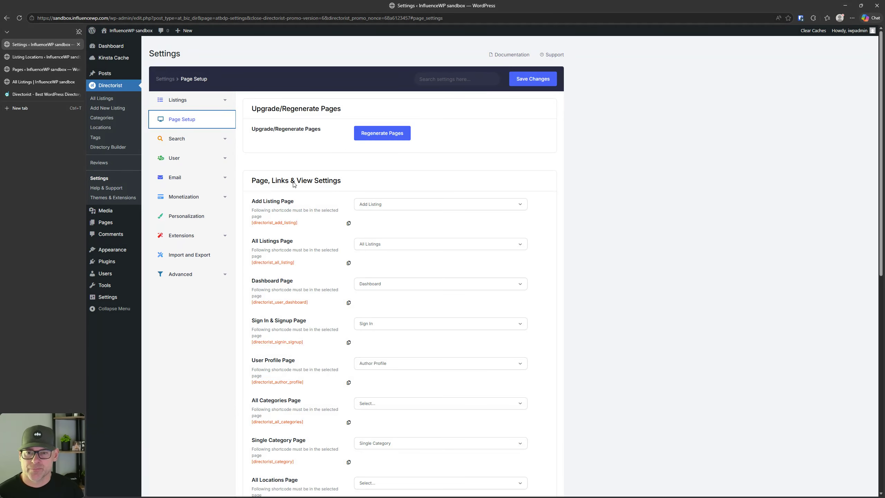
{"action": "scroll", "coordinate": [289, 167], "scroll_direction": "down", "scroll_amount": 2}
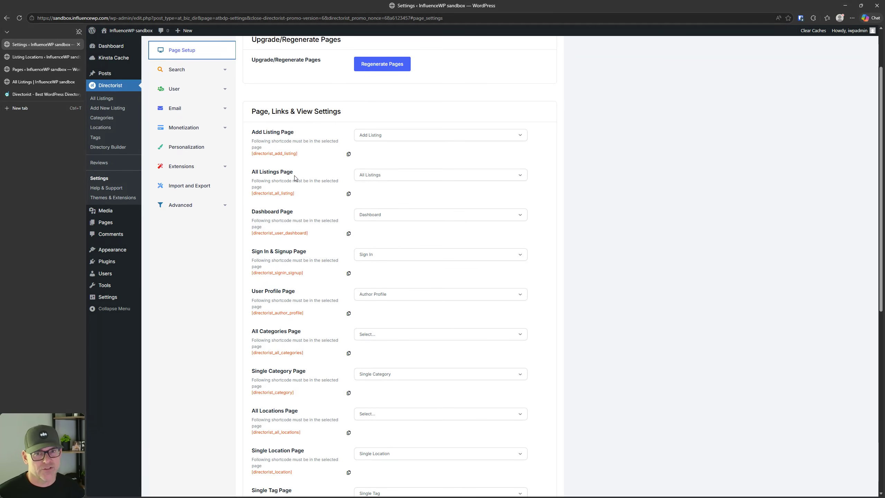
{"action": "scroll", "coordinate": [295, 174], "scroll_direction": "up", "scroll_amount": 1}
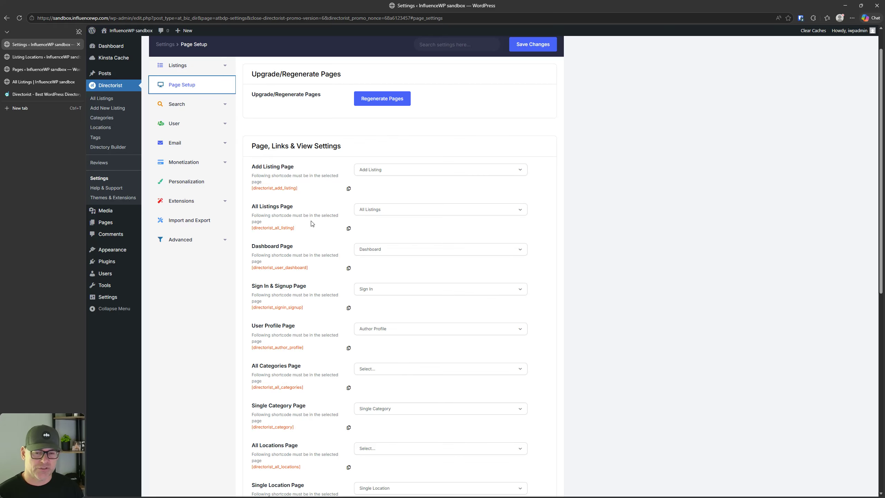
{"action": "scroll", "coordinate": [312, 219], "scroll_direction": "down", "scroll_amount": 3}
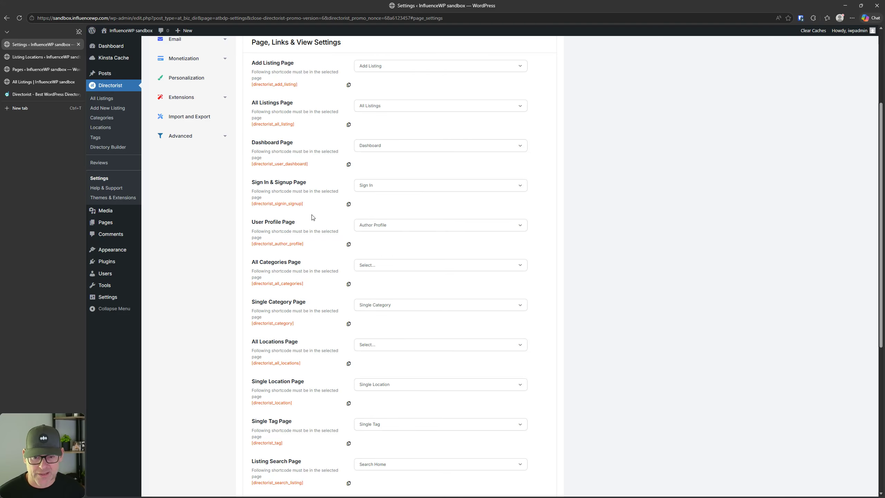
{"action": "scroll", "coordinate": [314, 216], "scroll_direction": "up", "scroll_amount": 1}
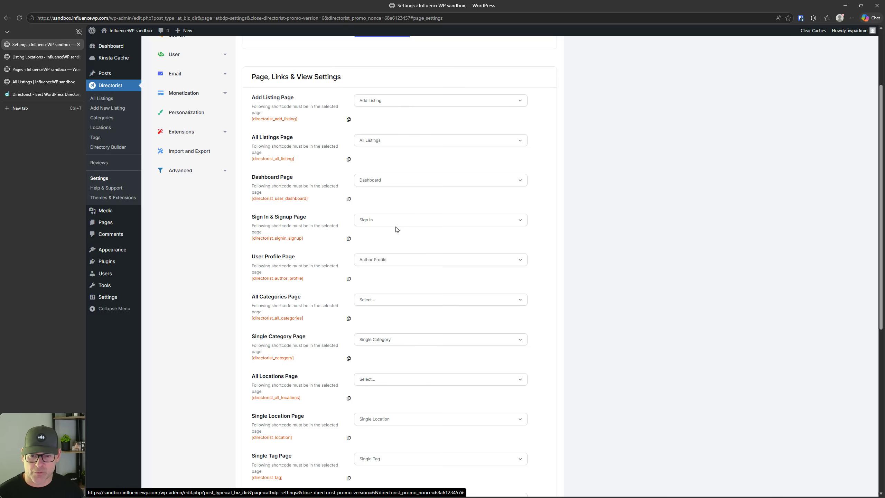
{"action": "scroll", "coordinate": [348, 225], "scroll_direction": "down", "scroll_amount": 3}
{"action": "scroll", "coordinate": [277, 234], "scroll_direction": "down", "scroll_amount": 6}
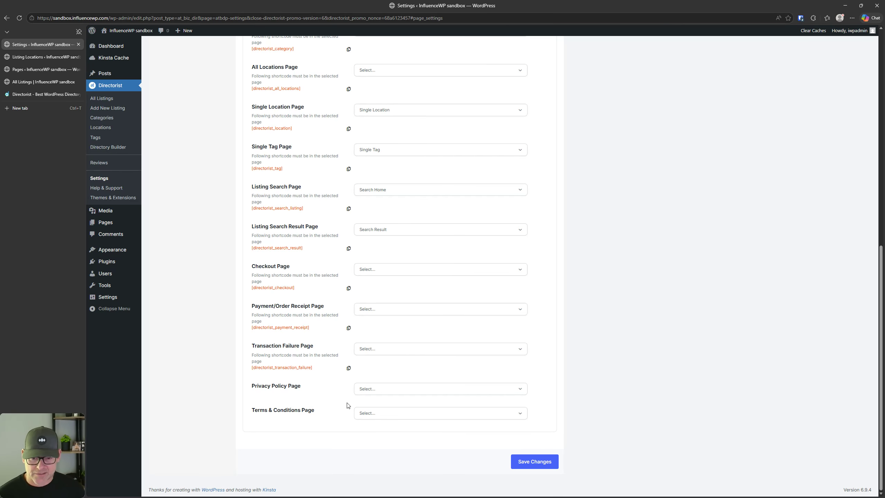
Step: Leave the Privacy Policy Page choice unchanged, then open the Search settings
{"action": "left_click", "coordinate": [368, 388]}
{"action": "scroll", "coordinate": [406, 438], "scroll_direction": "down", "scroll_amount": 1}
{"action": "scroll", "coordinate": [405, 439], "scroll_direction": "down", "scroll_amount": 3}
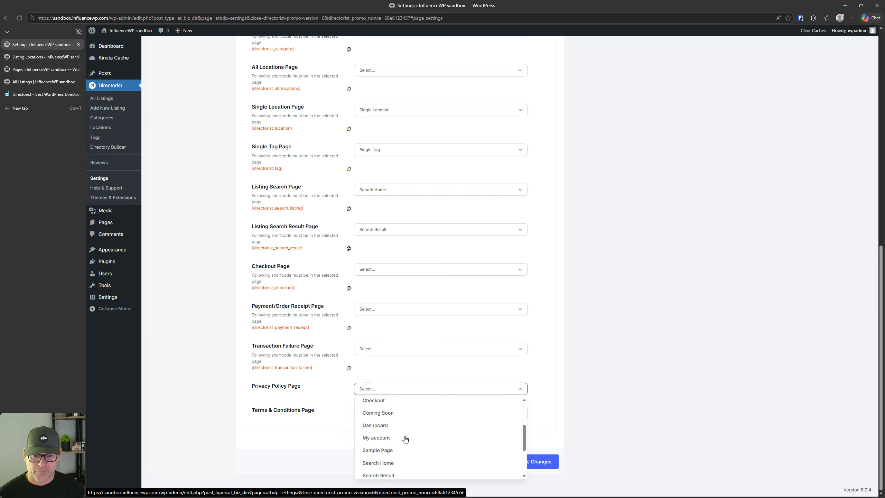
{"action": "scroll", "coordinate": [405, 439], "scroll_direction": "down", "scroll_amount": 1}
{"action": "left_click", "coordinate": [668, 367]}
{"action": "scroll", "coordinate": [504, 340], "scroll_direction": "up", "scroll_amount": 12}
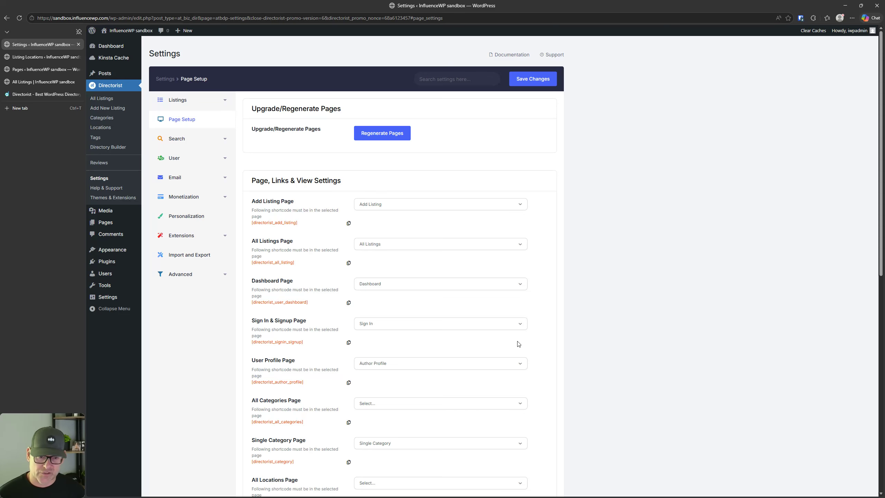
{"action": "scroll", "coordinate": [597, 320], "scroll_direction": "down", "scroll_amount": 10}
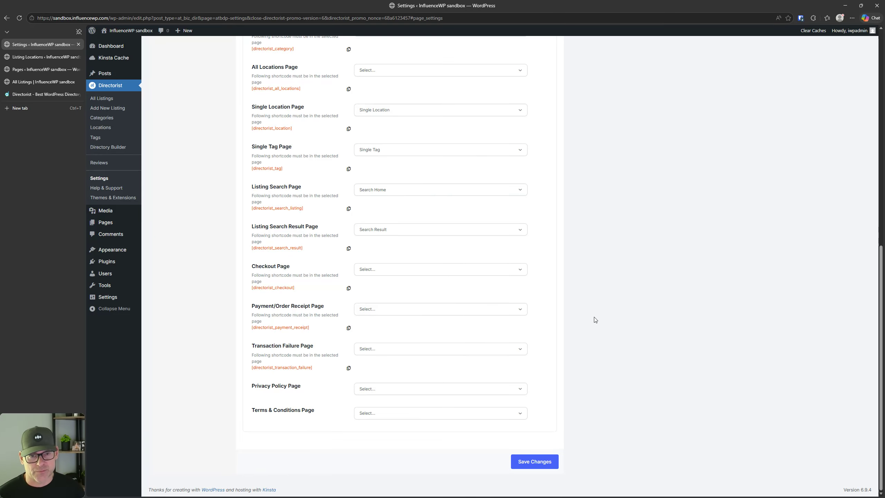
{"action": "scroll", "coordinate": [502, 305], "scroll_direction": "up", "scroll_amount": 10}
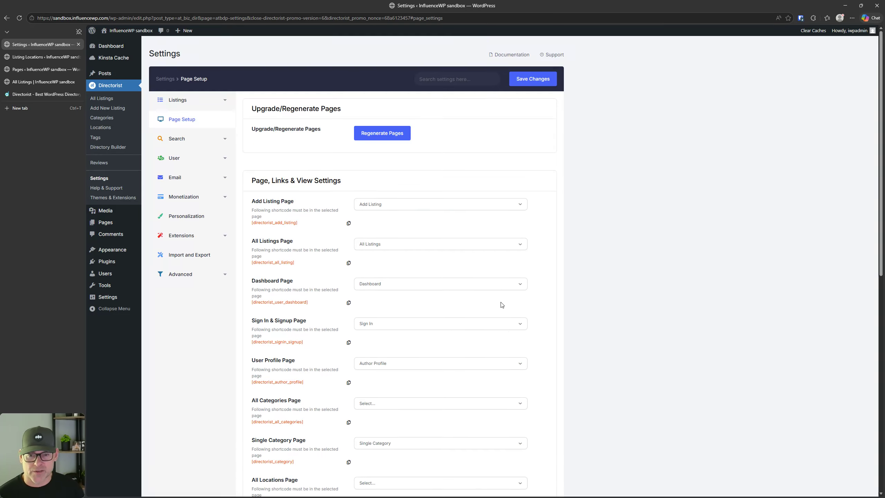
{"action": "left_click", "coordinate": [179, 143]}
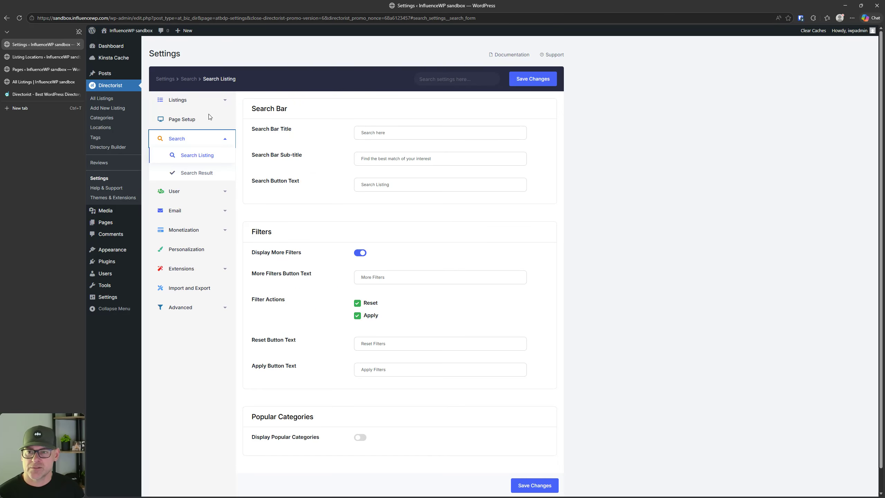
Step: Compare the front-end All Listings page against the Search Listing settings twice, then open Pages
{"action": "left_click", "coordinate": [54, 81]}
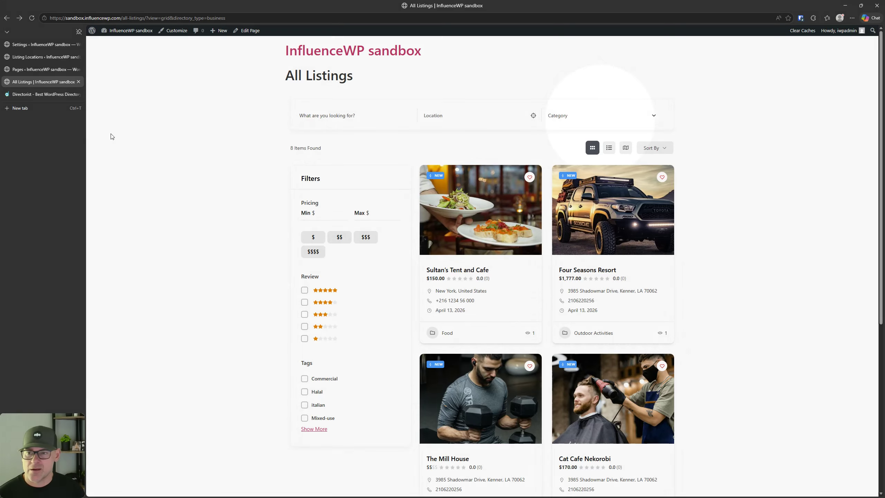
{"action": "left_click", "coordinate": [52, 45]}
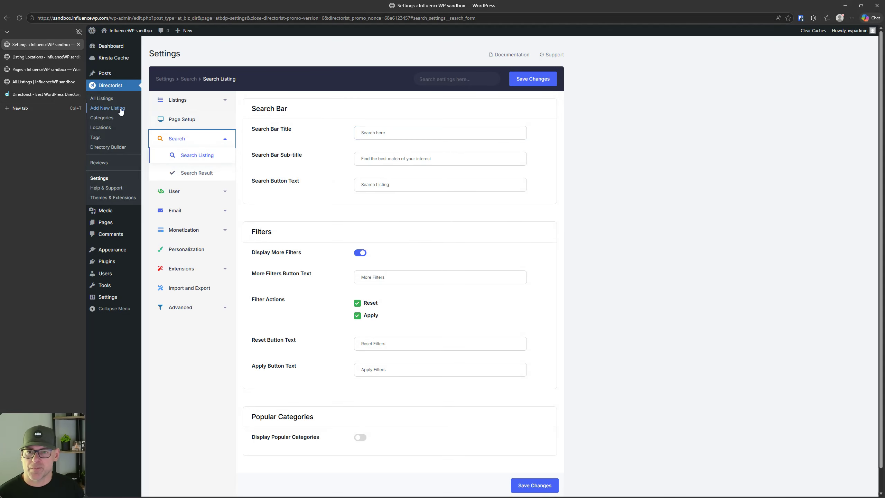
{"action": "left_click", "coordinate": [30, 82]}
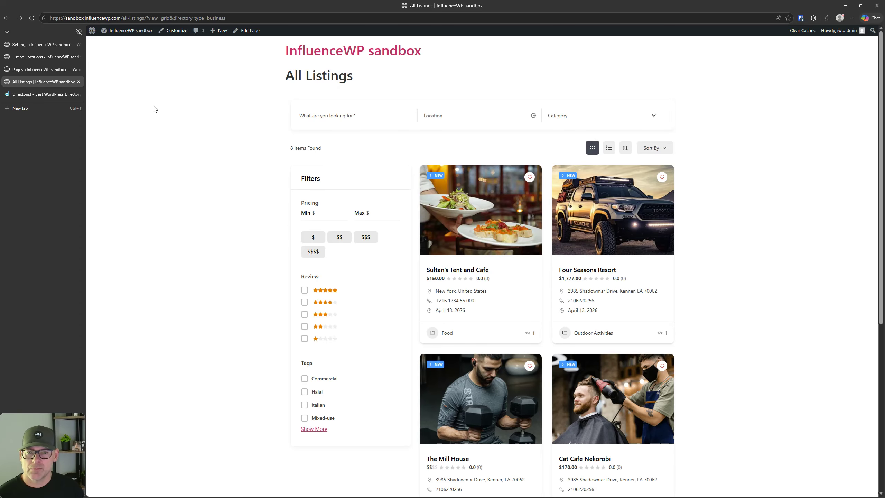
{"action": "left_click", "coordinate": [39, 44]}
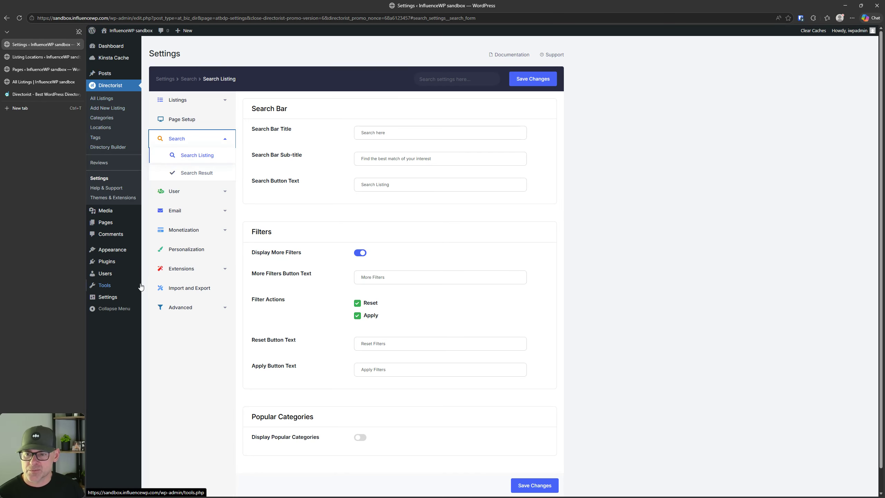
{"action": "mouse_move", "coordinate": [107, 230]}
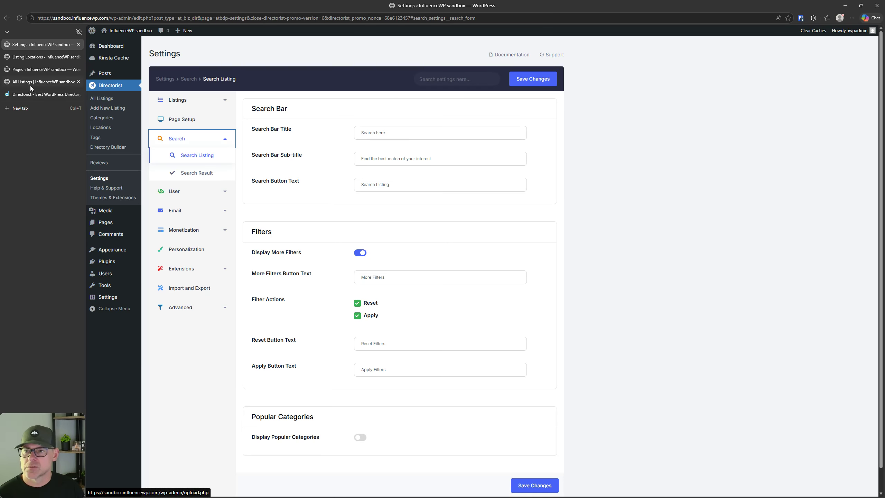
{"action": "left_click", "coordinate": [32, 69]}
Step: Close the Listing Locations tab and open the Search Home page in a new tab
{"action": "left_click", "coordinate": [79, 57]}
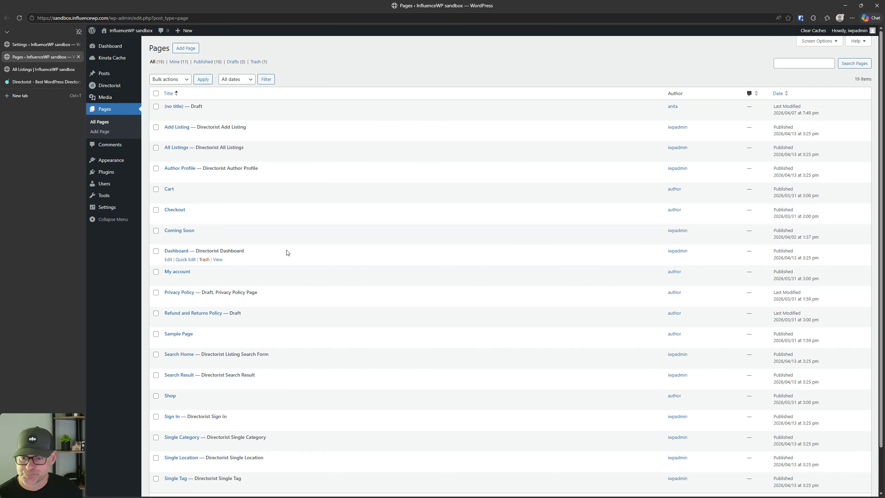
{"action": "scroll", "coordinate": [287, 253], "scroll_direction": "down", "scroll_amount": 2}
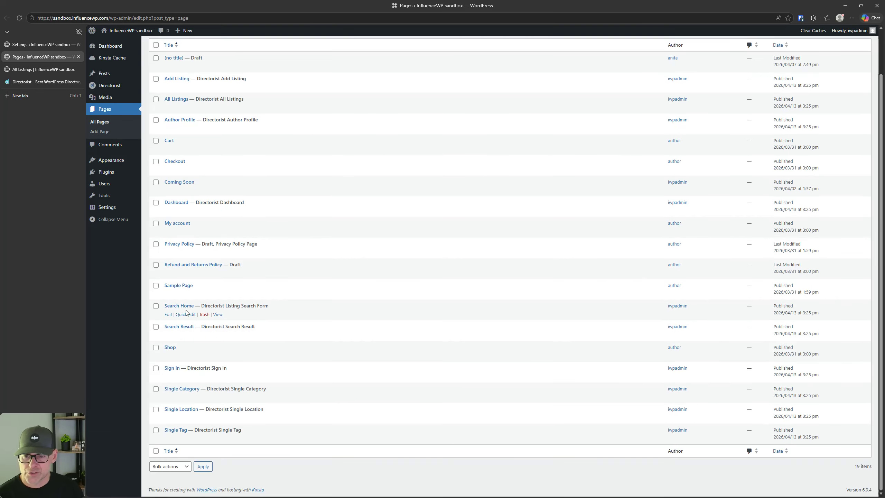
{"action": "right_click", "coordinate": [217, 314]}
{"action": "left_click", "coordinate": [251, 321]}
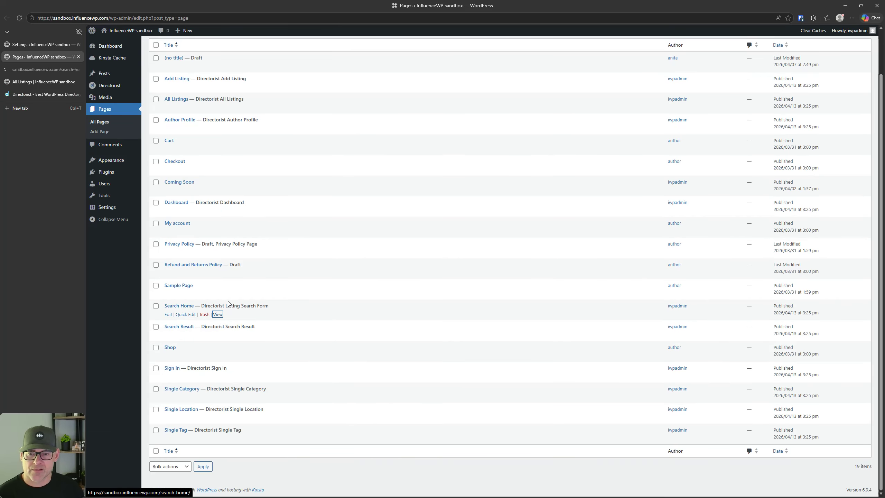
{"action": "left_click", "coordinate": [27, 70]}
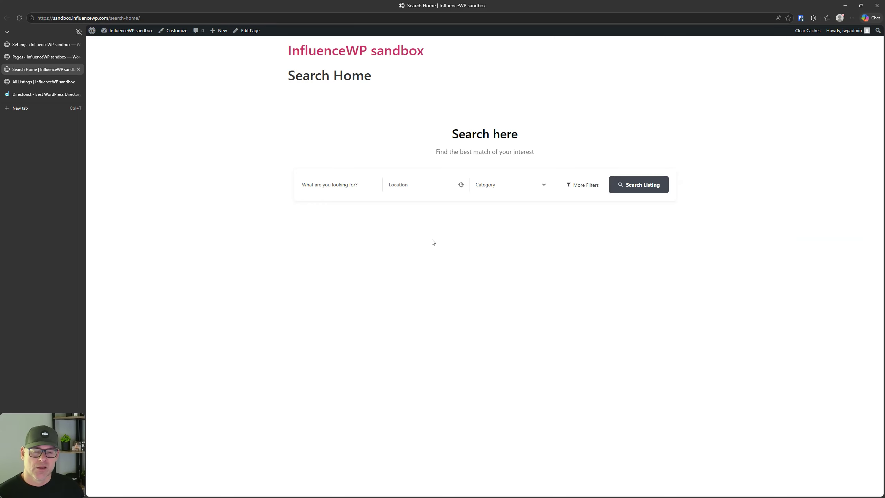
Step: Check the search bar sub-title setting, close the All Listings tab, and return to Search Home
{"action": "left_click", "coordinate": [35, 44]}
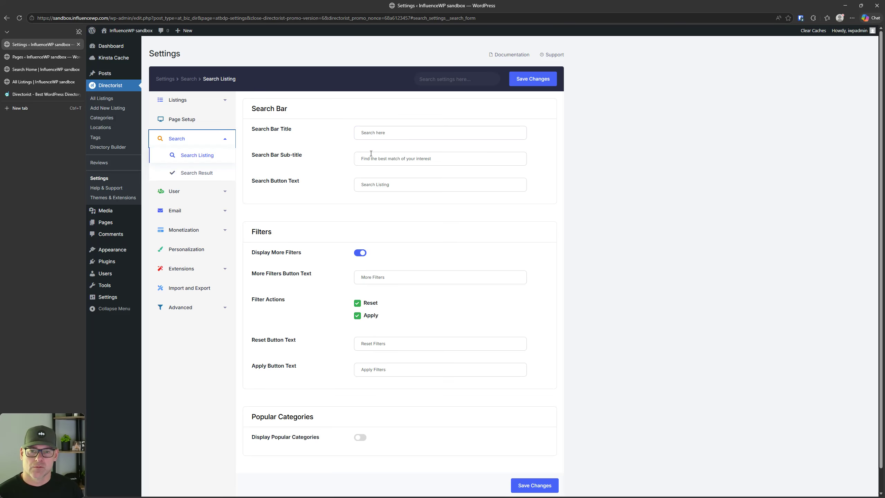
{"action": "left_click", "coordinate": [372, 157]}
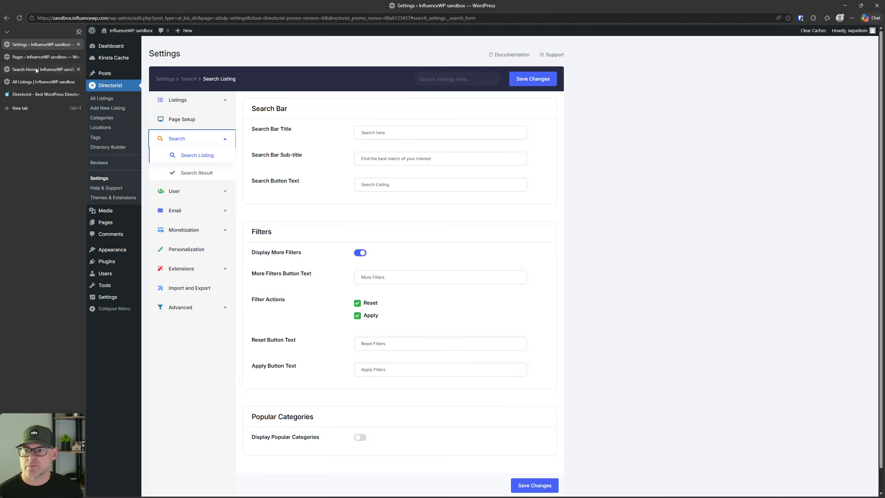
{"action": "left_click", "coordinate": [35, 82]}
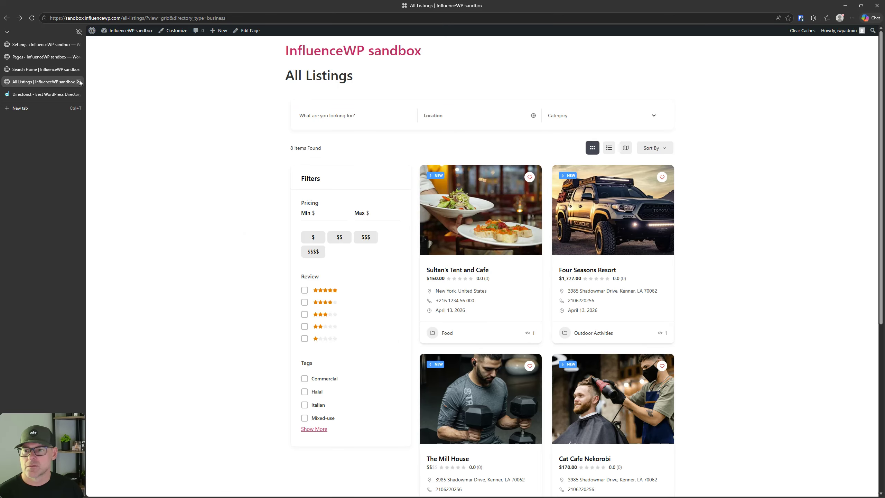
{"action": "left_click", "coordinate": [79, 82]}
{"action": "left_click", "coordinate": [44, 69]}
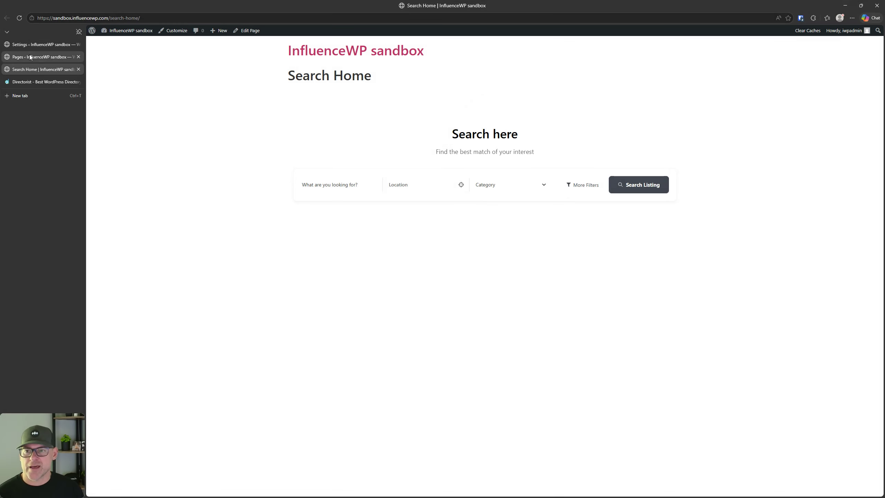
Step: Open Search Result settings: Left Sidebar Filter layout, 3 columns, 6 results per page
{"action": "left_click", "coordinate": [33, 45]}
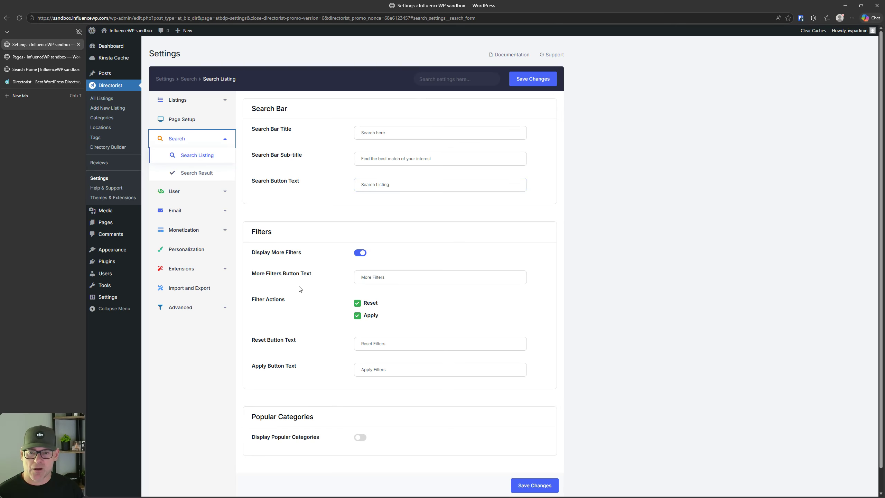
{"action": "scroll", "coordinate": [299, 289], "scroll_direction": "down", "scroll_amount": 1}
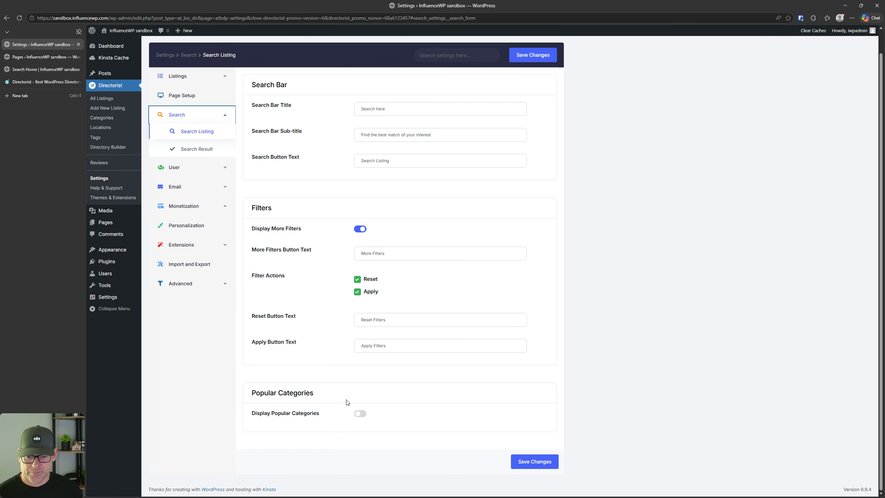
{"action": "left_click", "coordinate": [204, 150]}
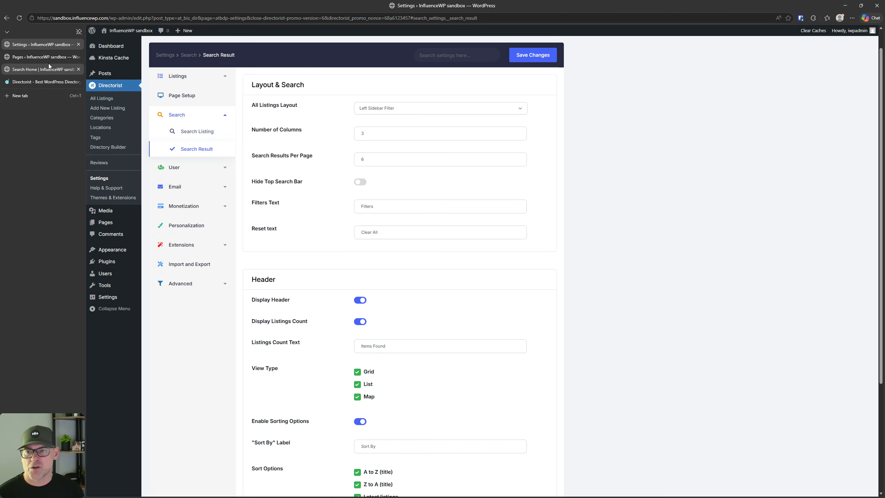
Step: Try a 'biz' search on the Search Home page (0 results), then open User > Registration Form settings
{"action": "left_click", "coordinate": [59, 70]}
{"action": "left_click", "coordinate": [342, 186]}
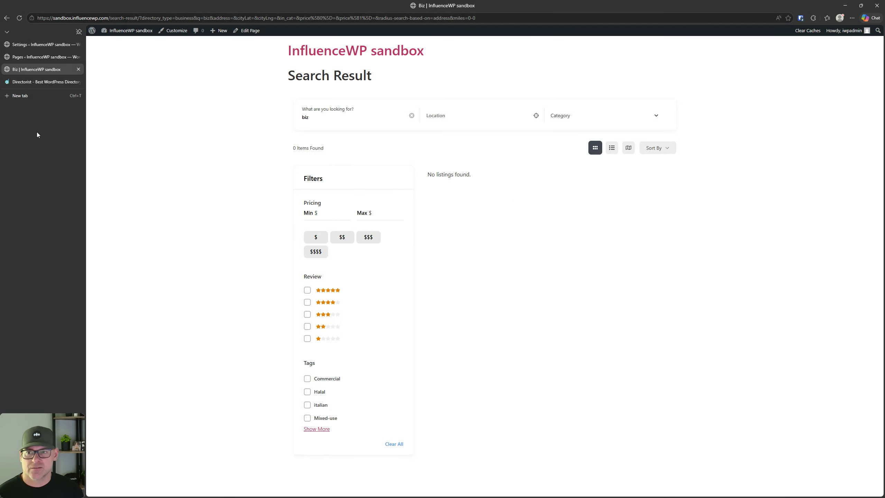
{"action": "left_click", "coordinate": [42, 44]}
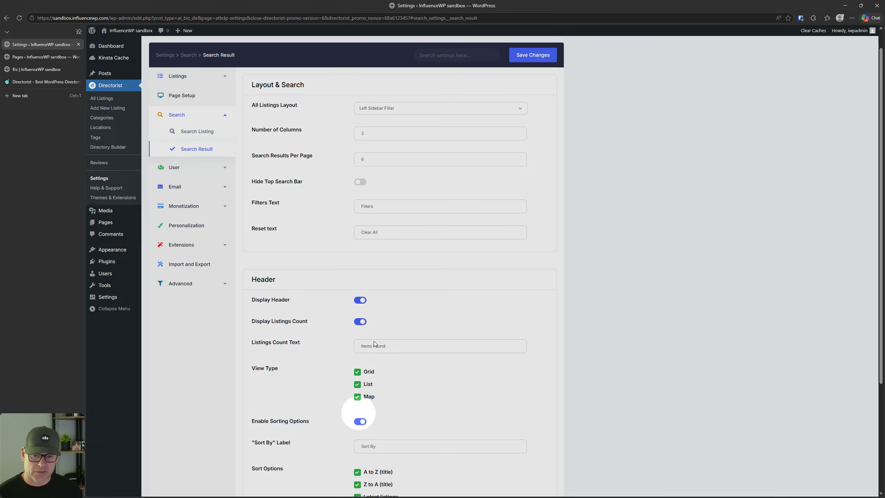
{"action": "scroll", "coordinate": [411, 284], "scroll_direction": "down", "scroll_amount": 1}
{"action": "left_click", "coordinate": [190, 132]}
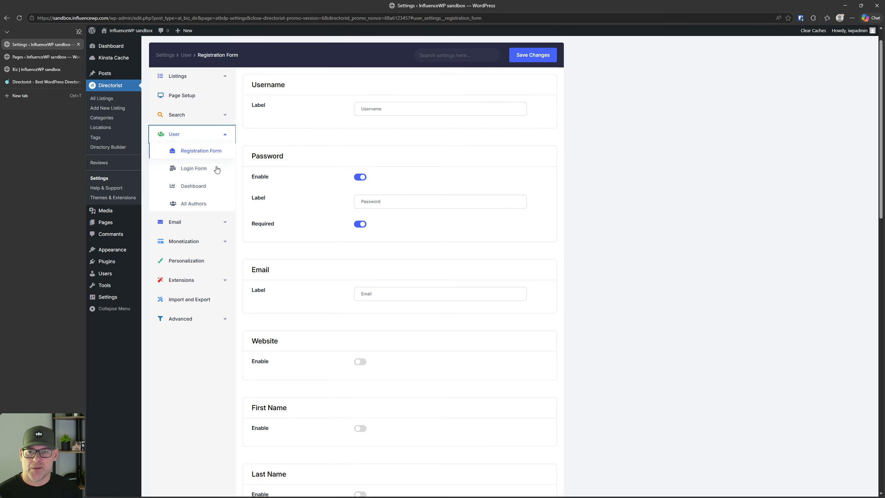
{"action": "scroll", "coordinate": [340, 251], "scroll_direction": "down", "scroll_amount": 5}
{"action": "scroll", "coordinate": [338, 251], "scroll_direction": "up", "scroll_amount": 6}
{"action": "scroll", "coordinate": [354, 231], "scroll_direction": "down", "scroll_amount": 13}
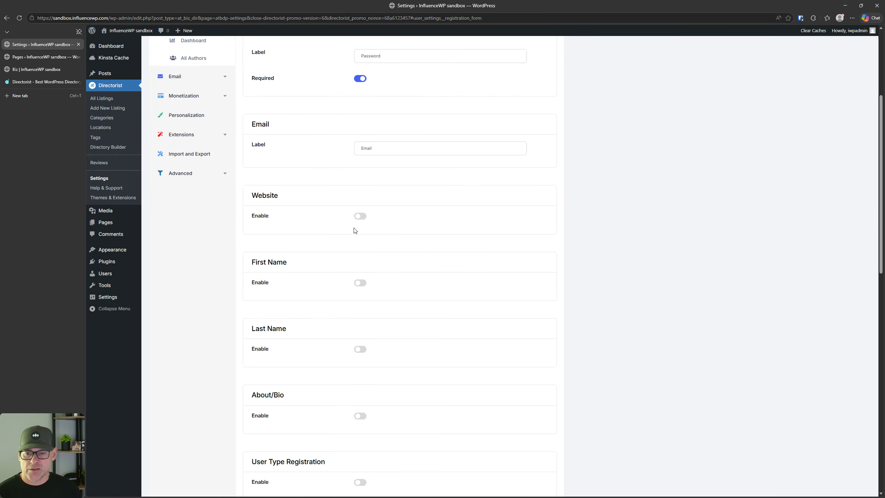
{"action": "scroll", "coordinate": [354, 234], "scroll_direction": "down", "scroll_amount": 1}
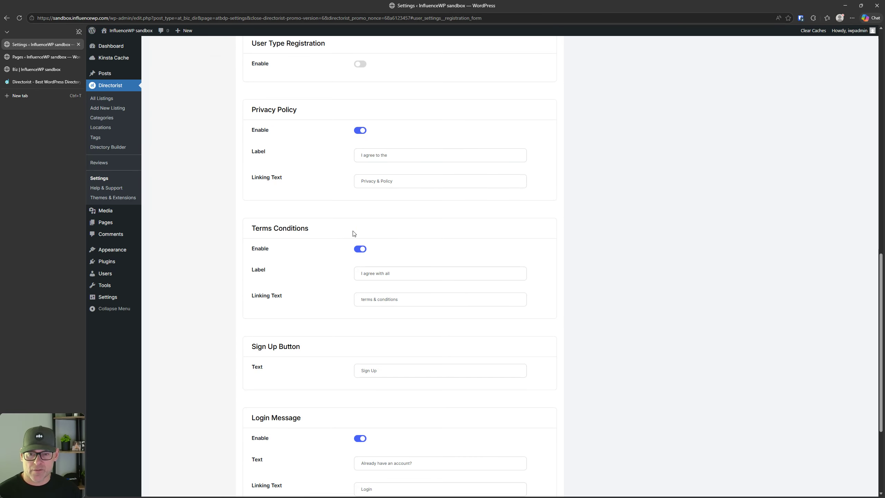
{"action": "scroll", "coordinate": [354, 234], "scroll_direction": "down", "scroll_amount": 1}
{"action": "scroll", "coordinate": [353, 234], "scroll_direction": "up", "scroll_amount": 3}
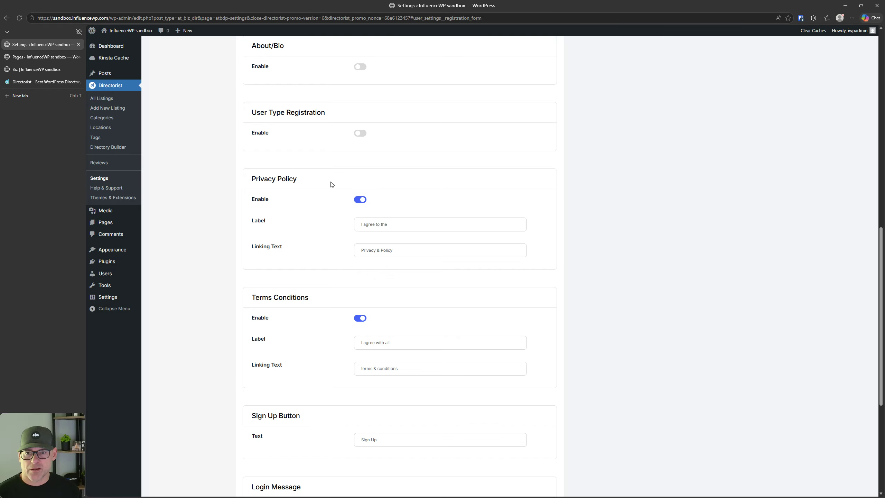
{"action": "left_click", "coordinate": [358, 135]}
{"action": "left_click", "coordinate": [359, 133]}
{"action": "scroll", "coordinate": [321, 209], "scroll_direction": "down", "scroll_amount": 4}
{"action": "scroll", "coordinate": [321, 209], "scroll_direction": "up", "scroll_amount": 4}
{"action": "scroll", "coordinate": [321, 210], "scroll_direction": "down", "scroll_amount": 7}
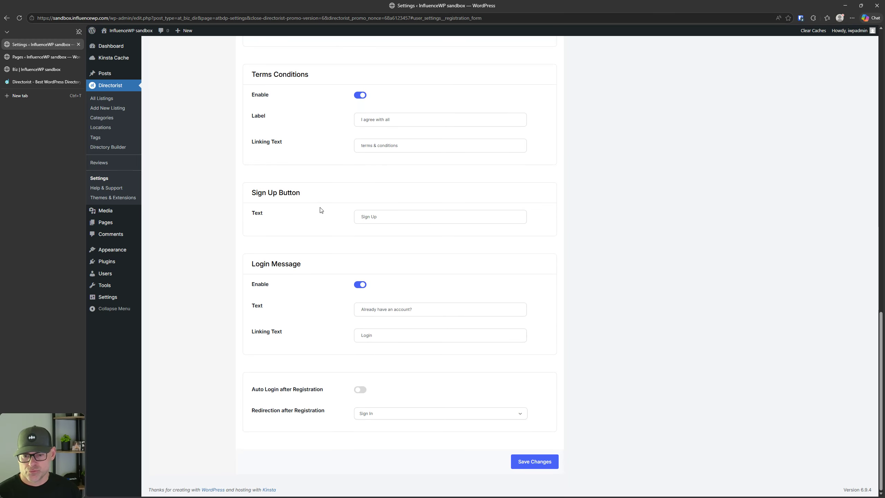
{"action": "scroll", "coordinate": [333, 328], "scroll_direction": "up", "scroll_amount": 7}
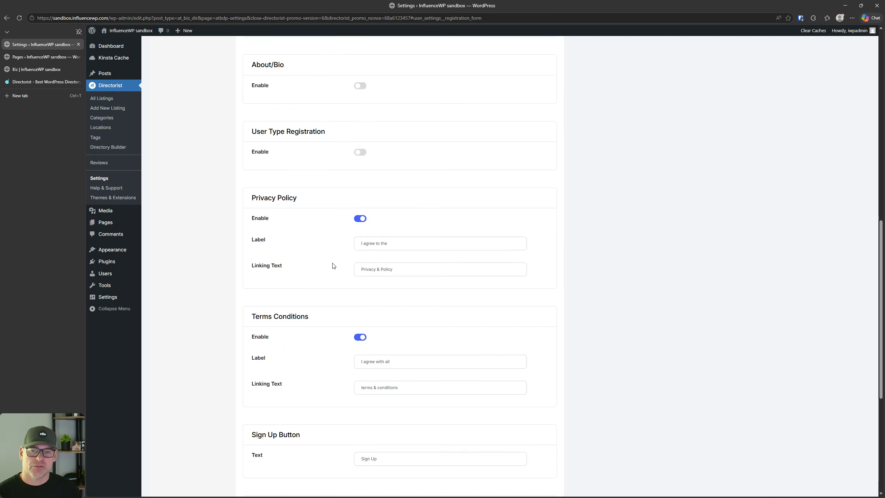
{"action": "left_click", "coordinate": [361, 152]}
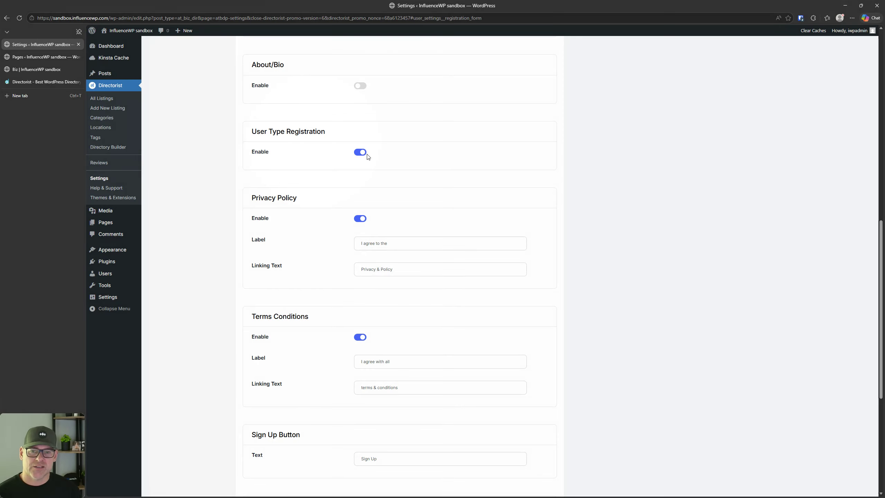
{"action": "left_click", "coordinate": [363, 152]}
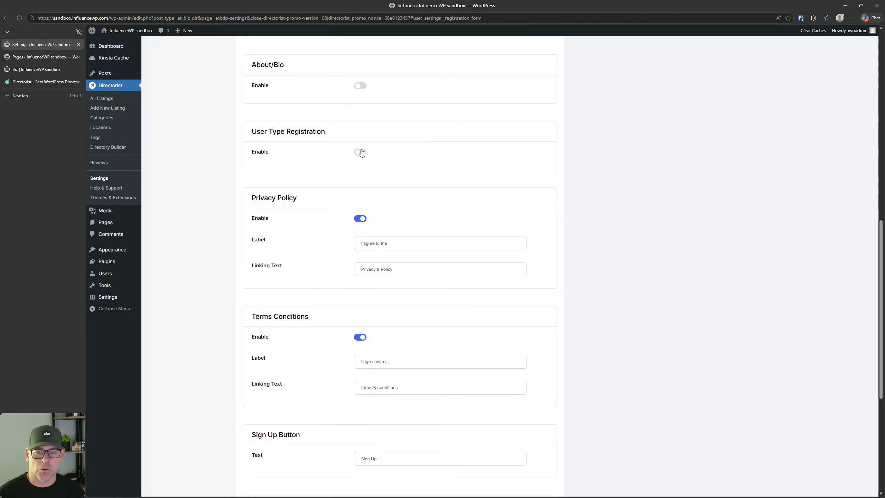
{"action": "scroll", "coordinate": [341, 159], "scroll_direction": "down", "scroll_amount": 3}
{"action": "scroll", "coordinate": [341, 153], "scroll_direction": "up", "scroll_amount": 1}
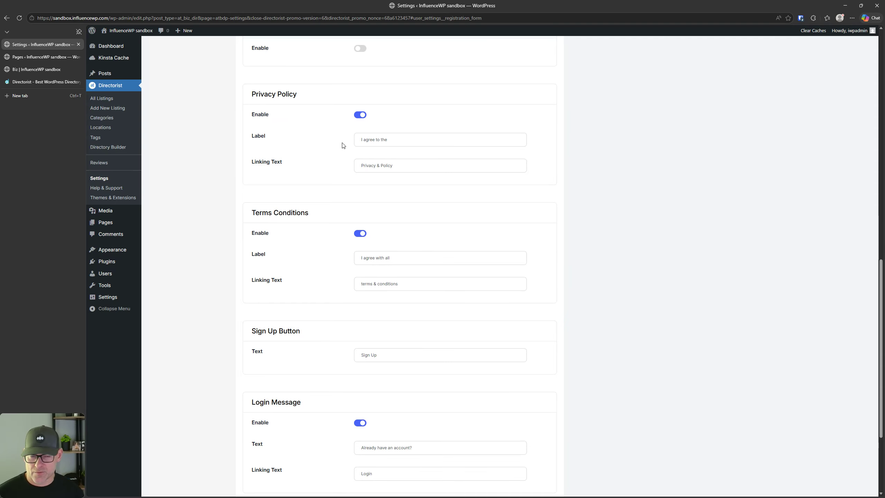
{"action": "scroll", "coordinate": [293, 192], "scroll_direction": "down", "scroll_amount": 4}
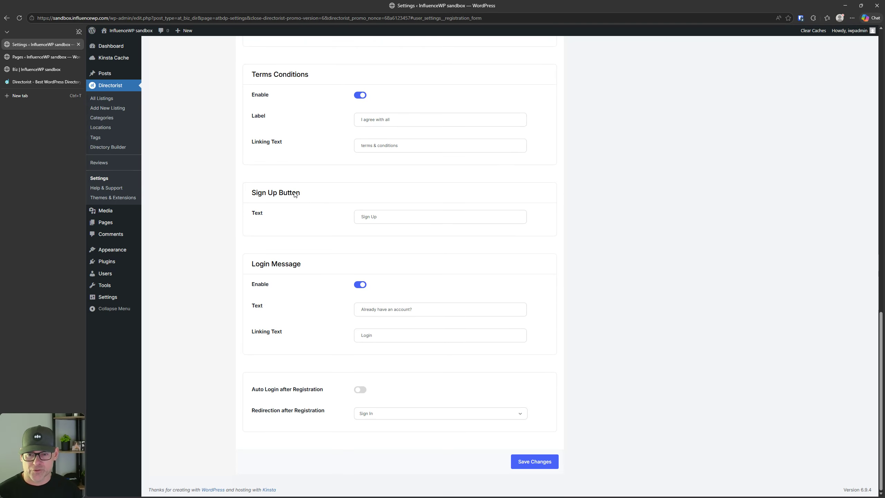
{"action": "key", "text": "ctrl"}
{"action": "key", "text": "ctrl"}
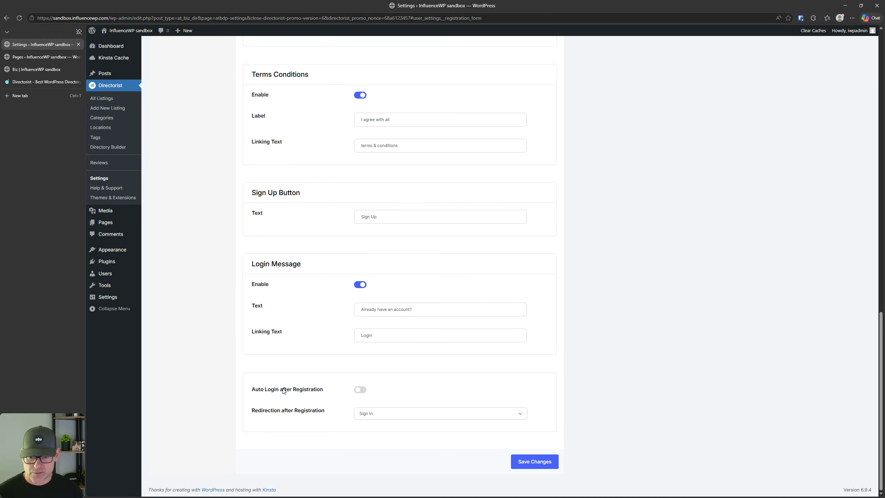
{"action": "key", "text": "ctrl"}
{"action": "key", "text": "ctrl"}
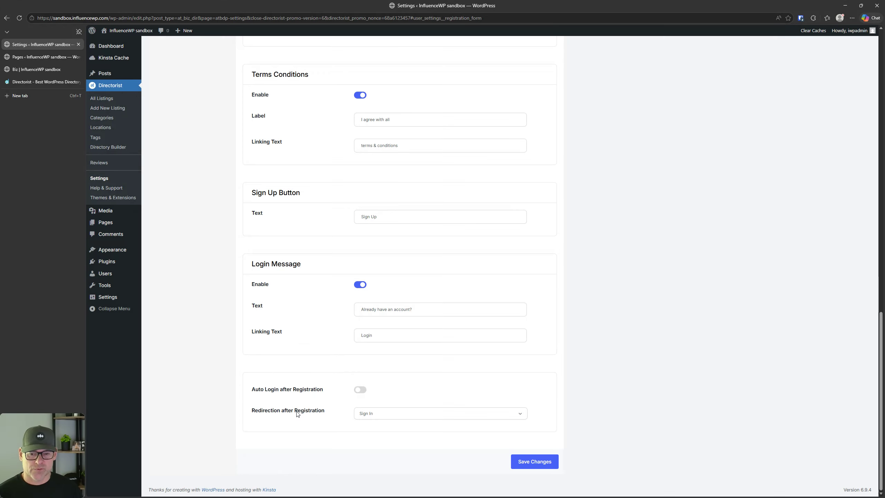
{"action": "key", "text": "ctrl"}
{"action": "key", "text": "ctrl"}
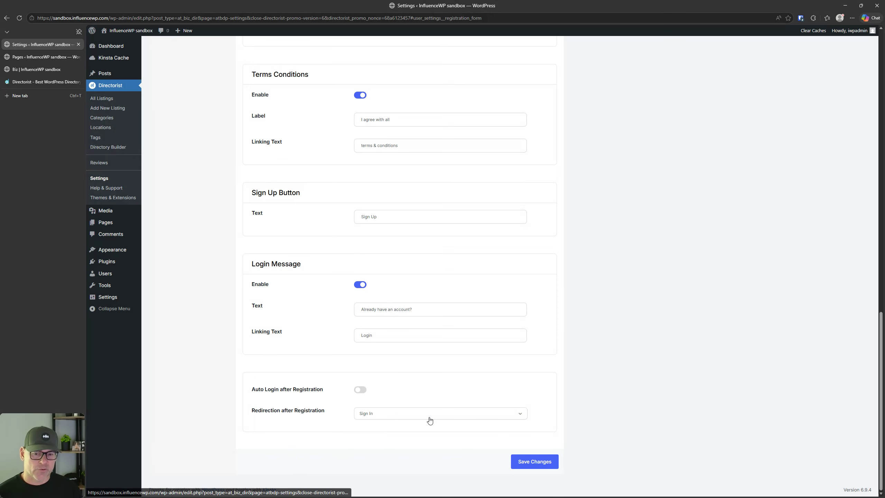
{"action": "left_click", "coordinate": [429, 419]}
{"action": "left_click", "coordinate": [430, 420]}
{"action": "scroll", "coordinate": [310, 275], "scroll_direction": "up", "scroll_amount": 20}
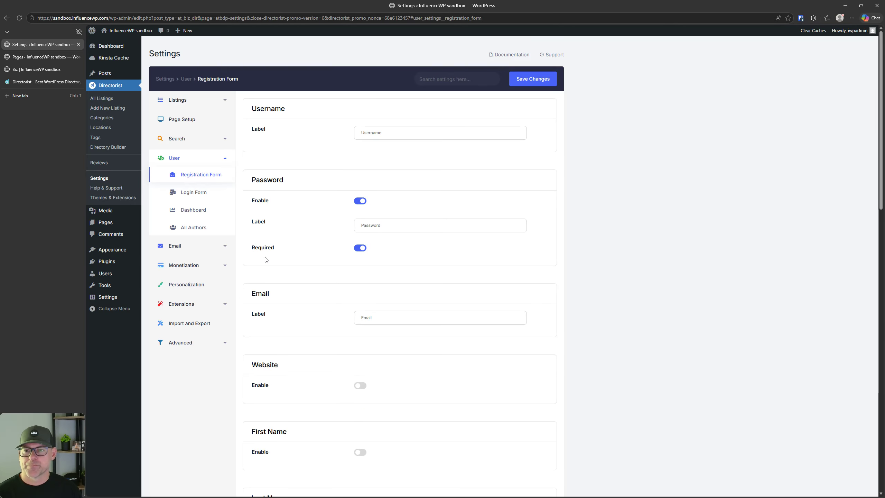
Step: Review Login Form settings (Remember Login Information, Sign Up Message enabled), then go to User Dashboard settings
{"action": "left_click", "coordinate": [194, 193]}
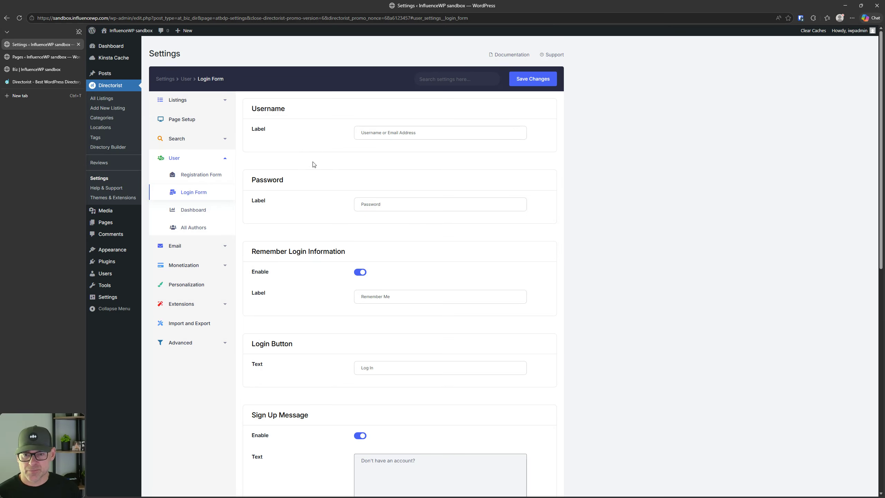
{"action": "scroll", "coordinate": [343, 212], "scroll_direction": "down", "scroll_amount": 8}
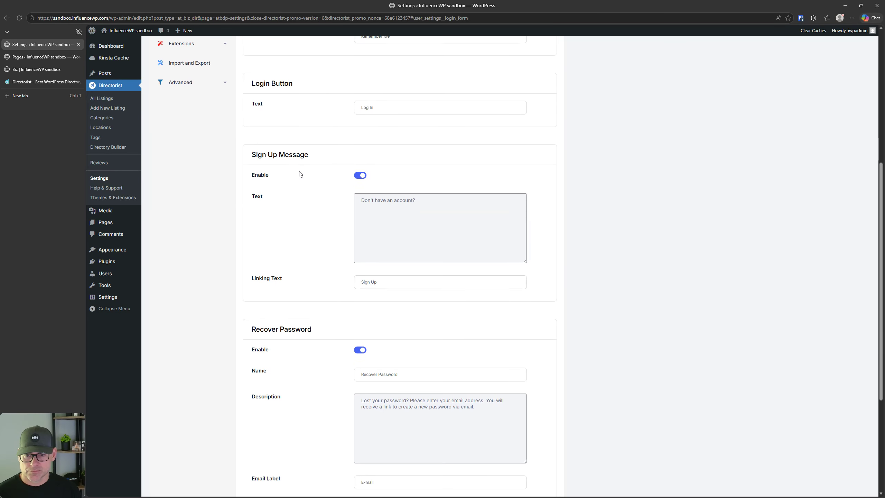
{"action": "scroll", "coordinate": [300, 169], "scroll_direction": "down", "scroll_amount": 1}
{"action": "scroll", "coordinate": [297, 171], "scroll_direction": "down", "scroll_amount": 4}
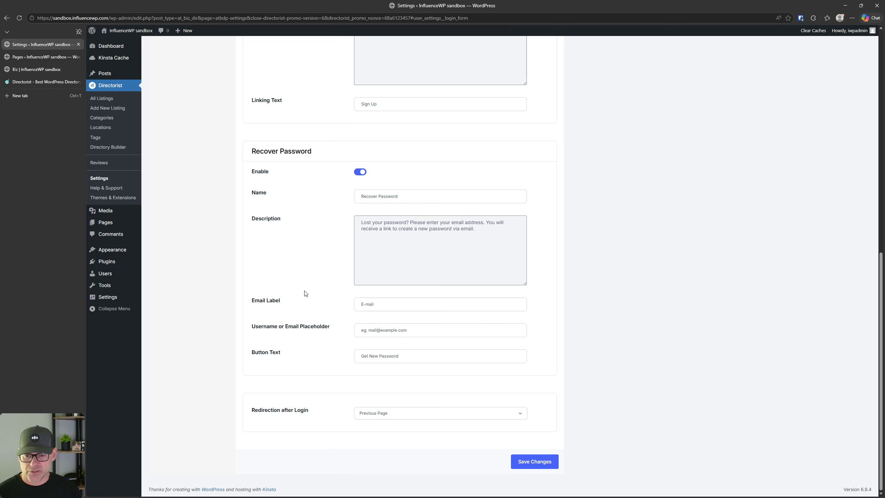
{"action": "left_click", "coordinate": [355, 334]}
{"action": "left_click", "coordinate": [686, 373]}
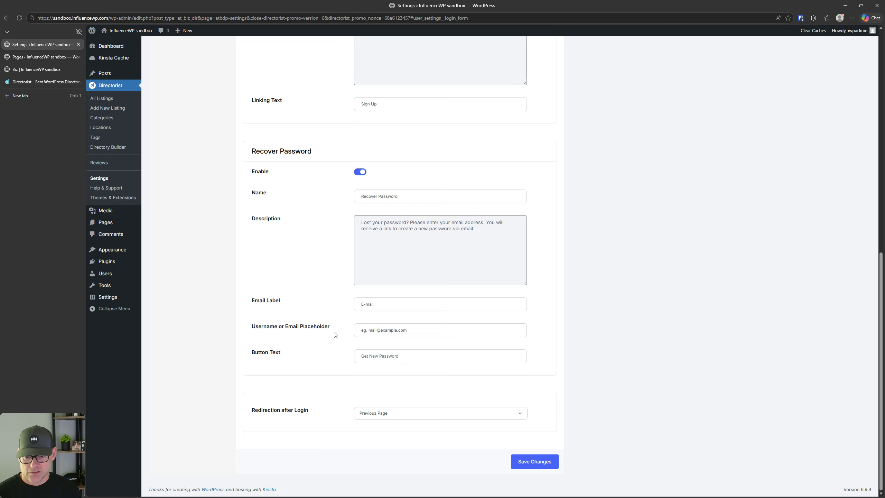
{"action": "scroll", "coordinate": [330, 334], "scroll_direction": "up", "scroll_amount": 10}
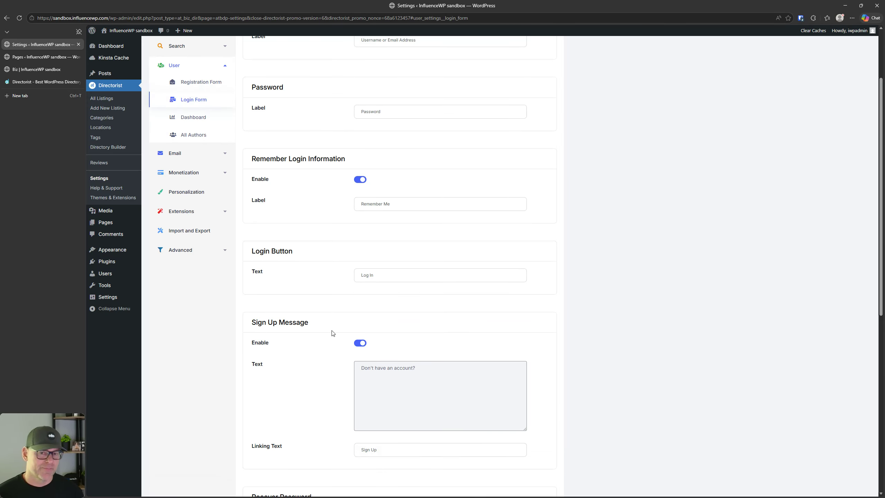
{"action": "left_click", "coordinate": [193, 118]}
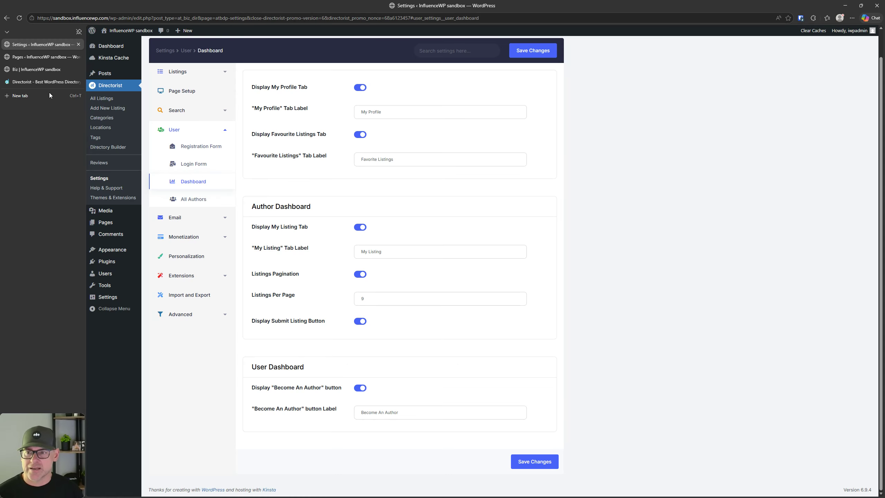
Step: Open the front-end Dashboard page in a new tab from the Pages list and preview it
{"action": "left_click", "coordinate": [30, 83]}
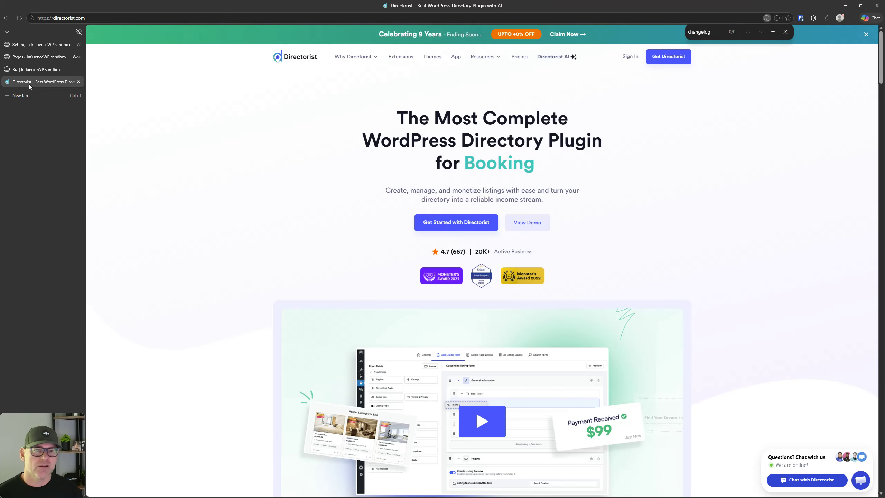
{"action": "left_click", "coordinate": [29, 69]}
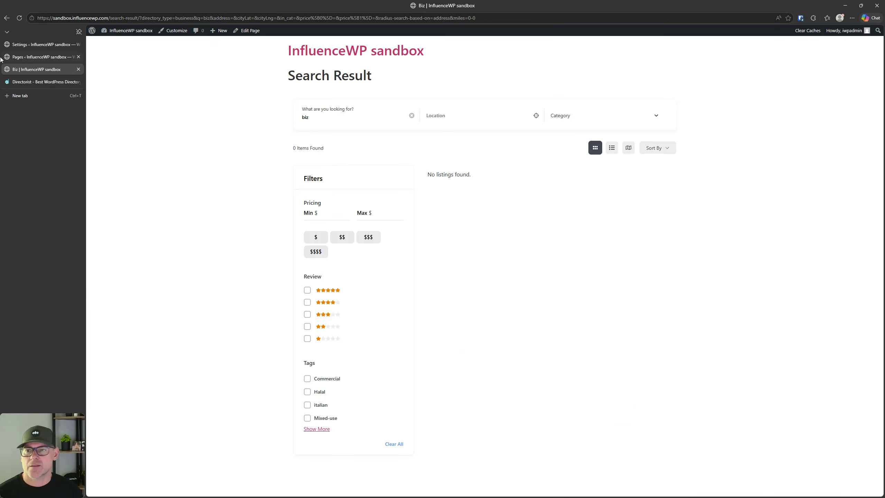
{"action": "left_click", "coordinate": [28, 44]}
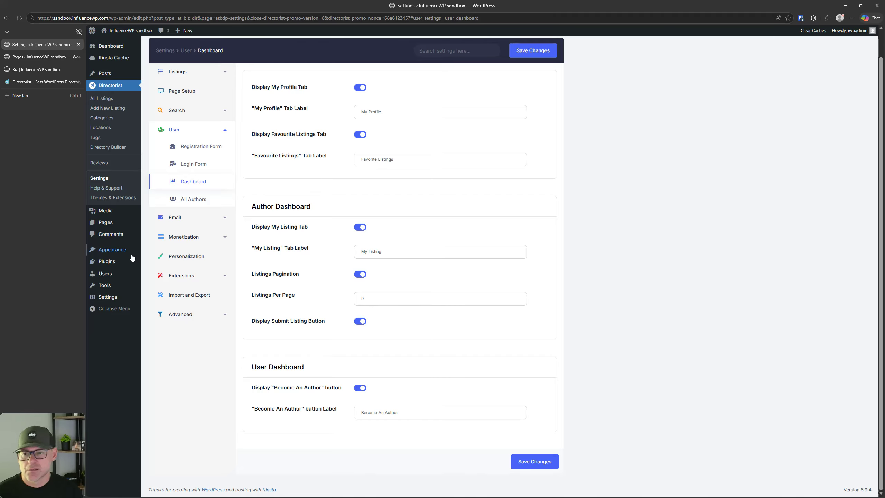
{"action": "left_click", "coordinate": [33, 57]}
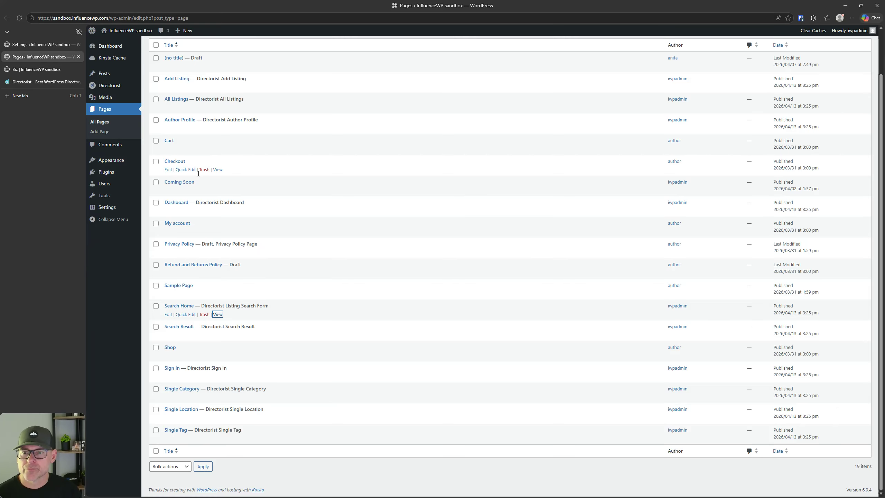
{"action": "scroll", "coordinate": [195, 163], "scroll_direction": "up", "scroll_amount": 2}
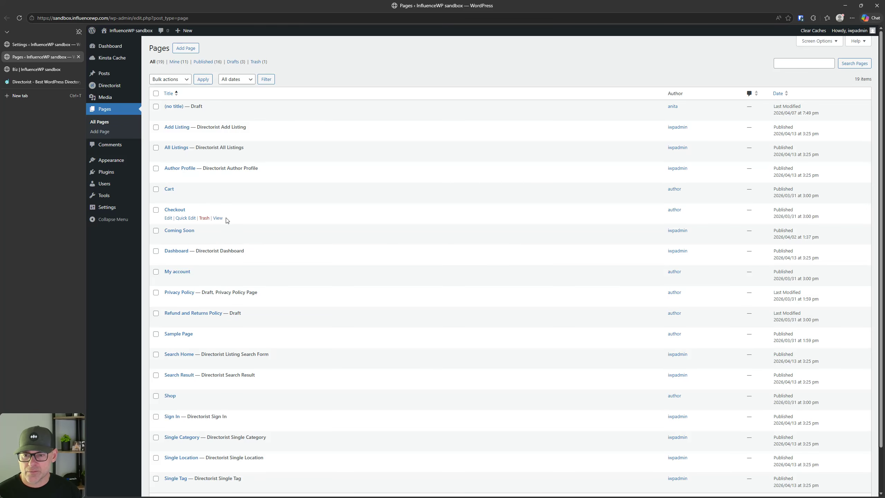
{"action": "right_click", "coordinate": [217, 259]}
{"action": "left_click", "coordinate": [244, 263]}
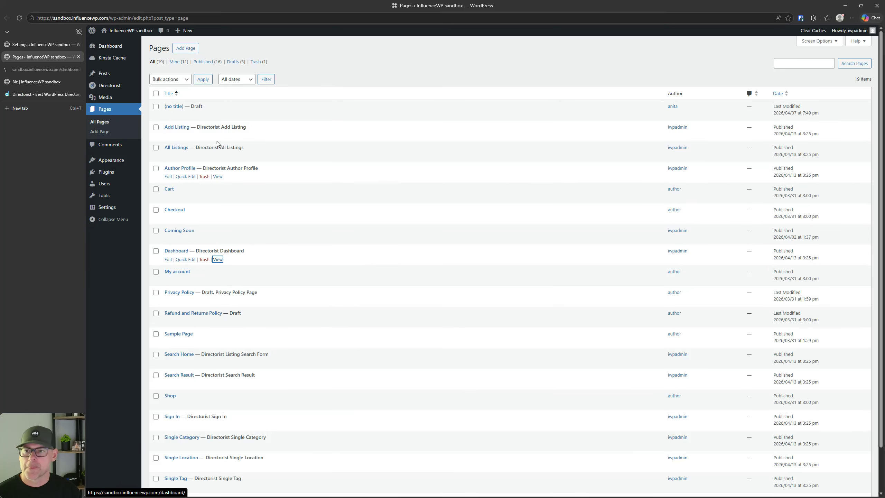
{"action": "left_click", "coordinate": [22, 71]}
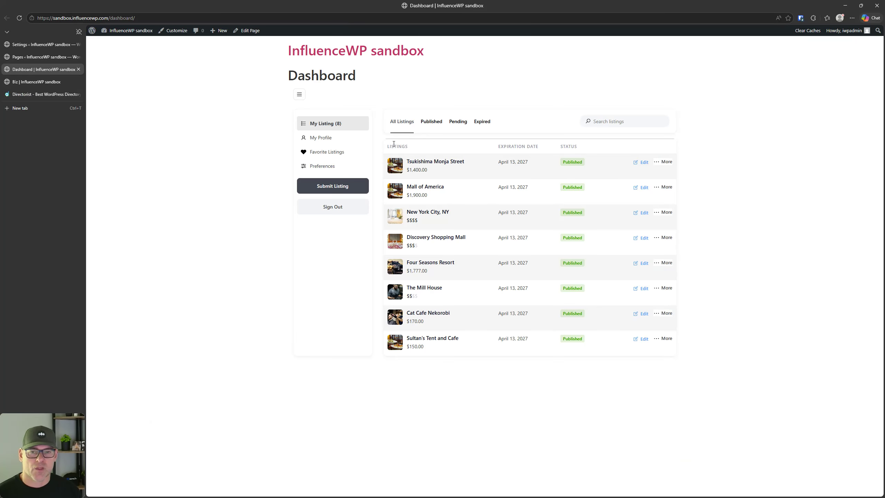
{"action": "left_click", "coordinate": [31, 44]}
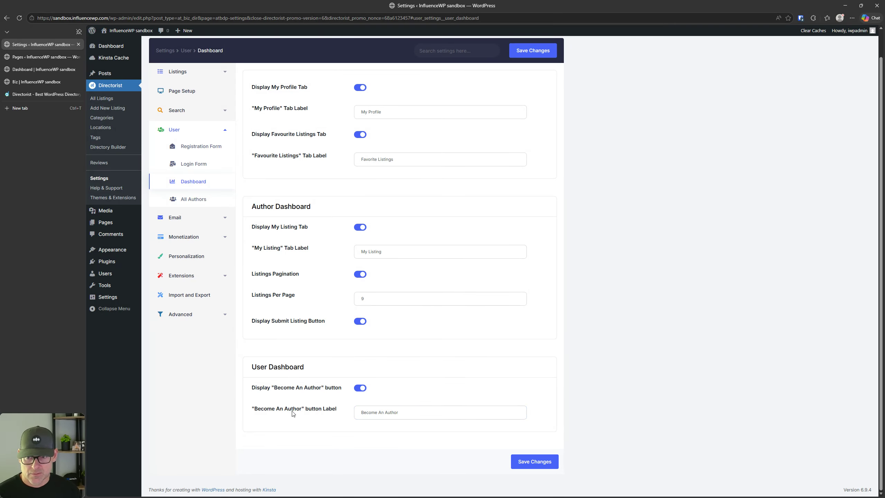
Step: Try the dashboard's add-listing form, then bring up the User > All Authors settings
{"action": "left_click", "coordinate": [36, 69]}
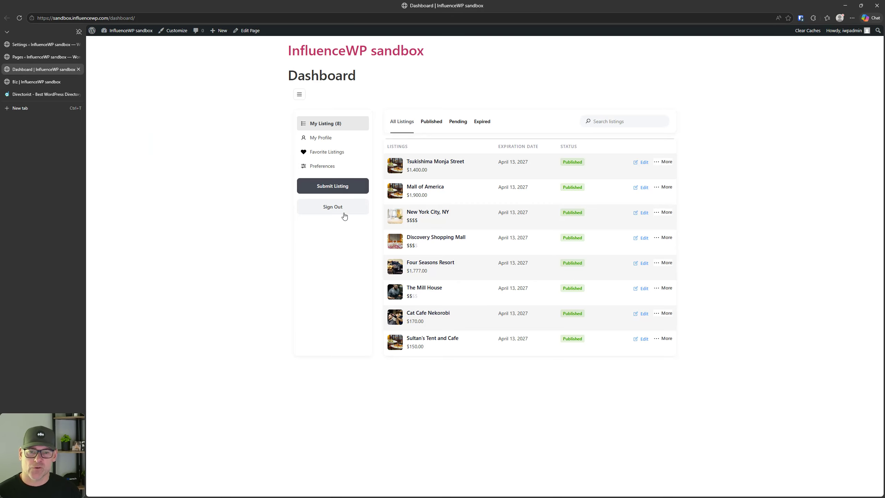
{"action": "left_click", "coordinate": [327, 189]}
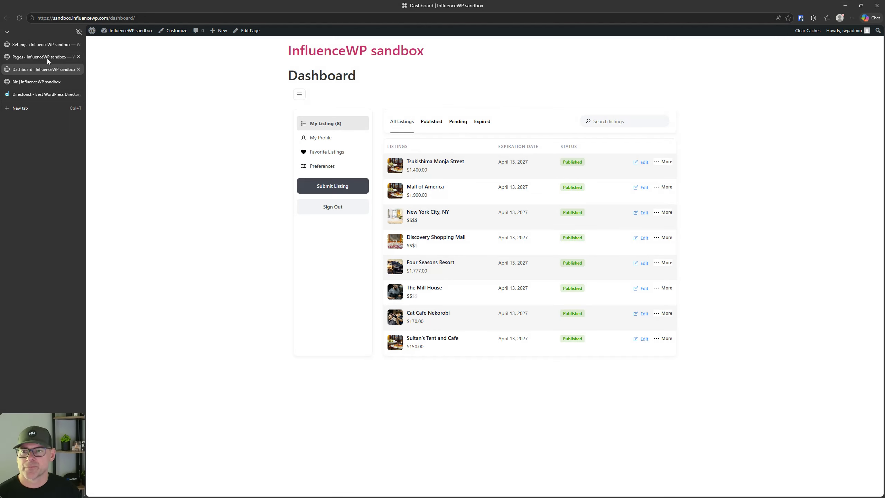
{"action": "left_click", "coordinate": [41, 44]}
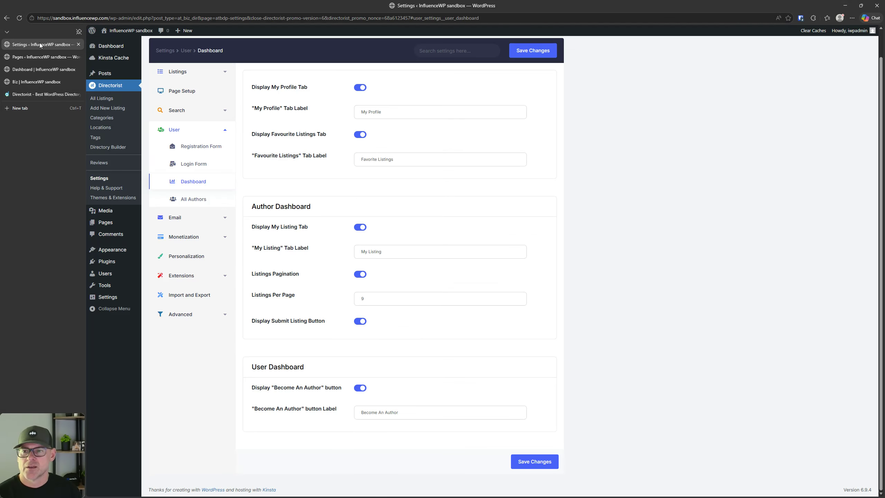
{"action": "left_click", "coordinate": [195, 200]}
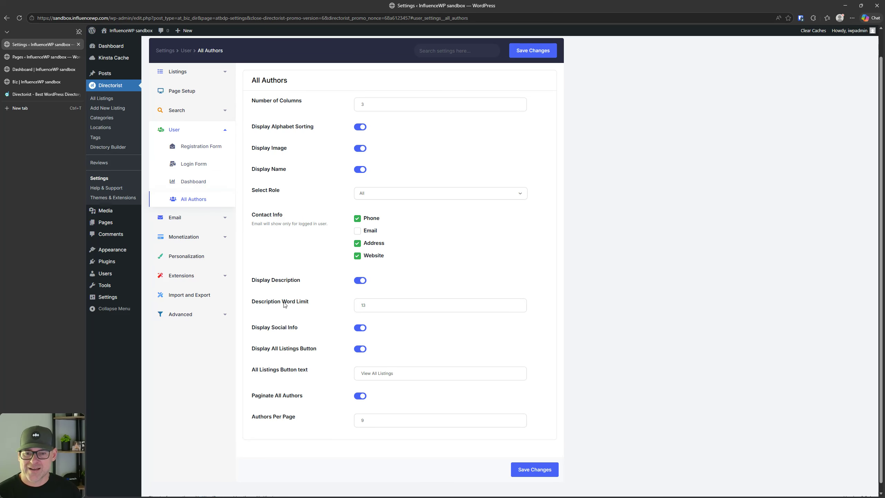
Step: Find the Author Profile page in the Pages list and open it in a new tab
{"action": "left_click", "coordinate": [18, 56]}
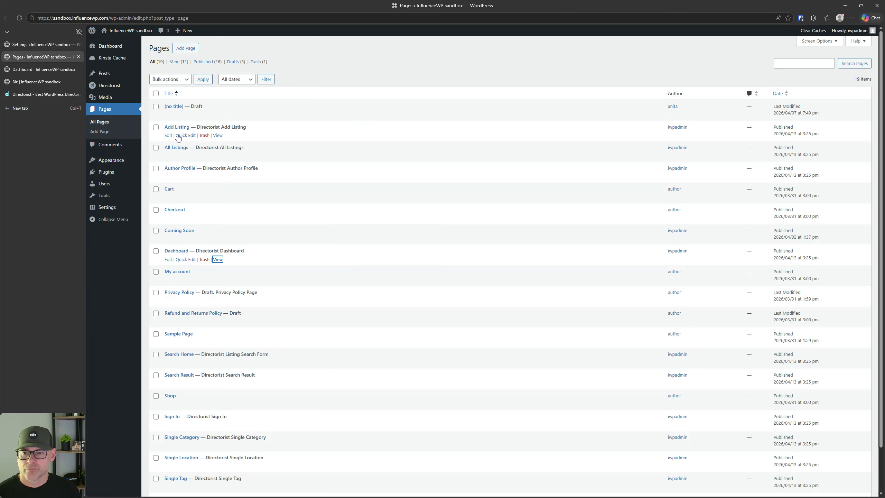
{"action": "scroll", "coordinate": [187, 272], "scroll_direction": "down", "scroll_amount": 2}
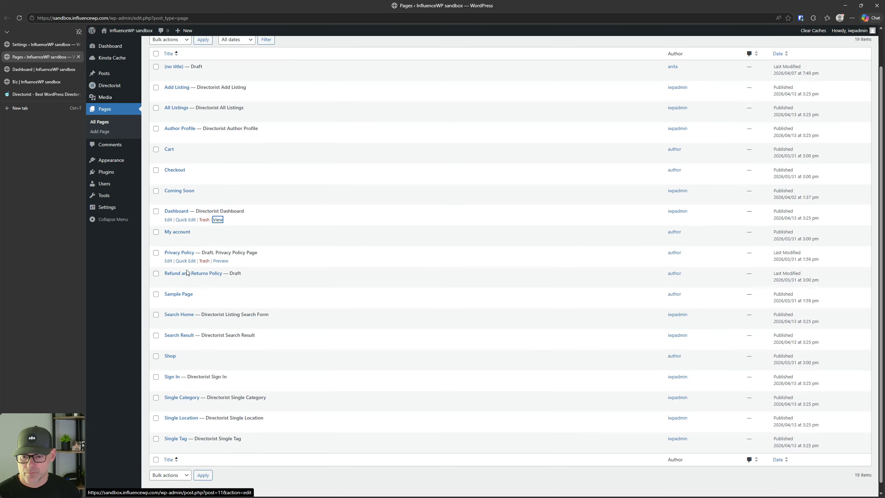
{"action": "key", "text": "ctrl+f"}
{"action": "type", "text": "authors"}
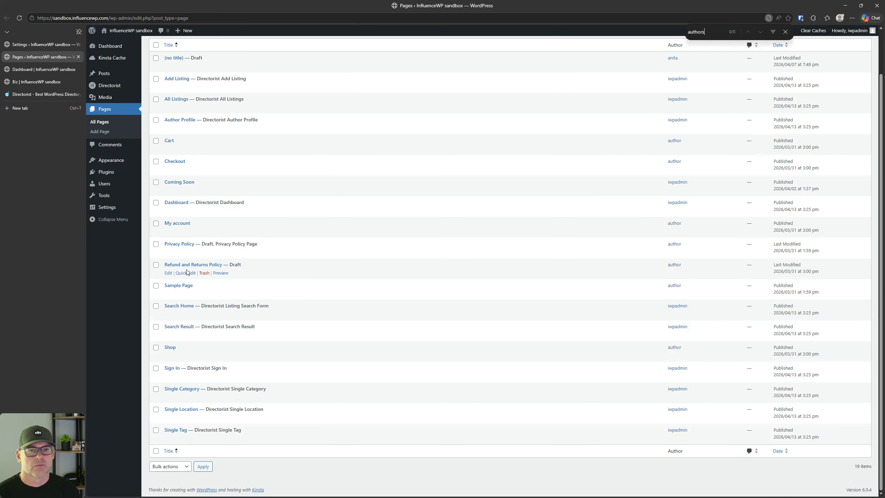
{"action": "key", "text": "BackSpace"}
{"action": "key", "text": "BackSpace"}
{"action": "key", "text": "BackSpace"}
{"action": "key", "text": "BackSpace"}
{"action": "key", "text": "BackSpace"}
{"action": "key", "text": "BackSpace"}
{"action": "key", "text": "BackSpace"}
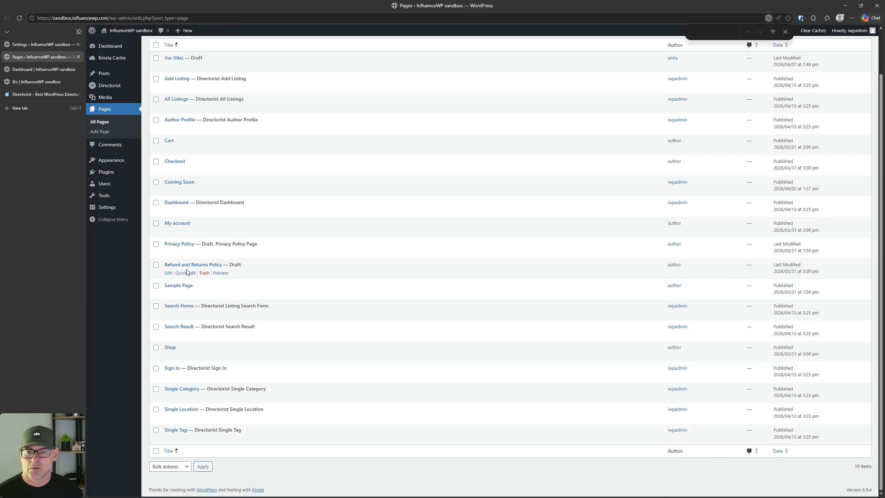
{"action": "right_click", "coordinate": [217, 128]}
{"action": "left_click", "coordinate": [226, 136]}
Step: Scroll through the front-end Author Profile page
{"action": "left_click", "coordinate": [27, 70]}
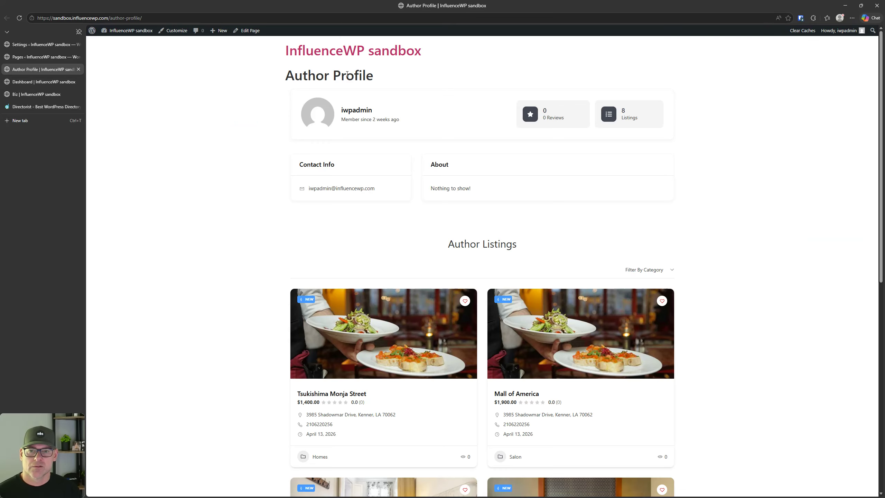
{"action": "scroll", "coordinate": [350, 133], "scroll_direction": "down", "scroll_amount": 8}
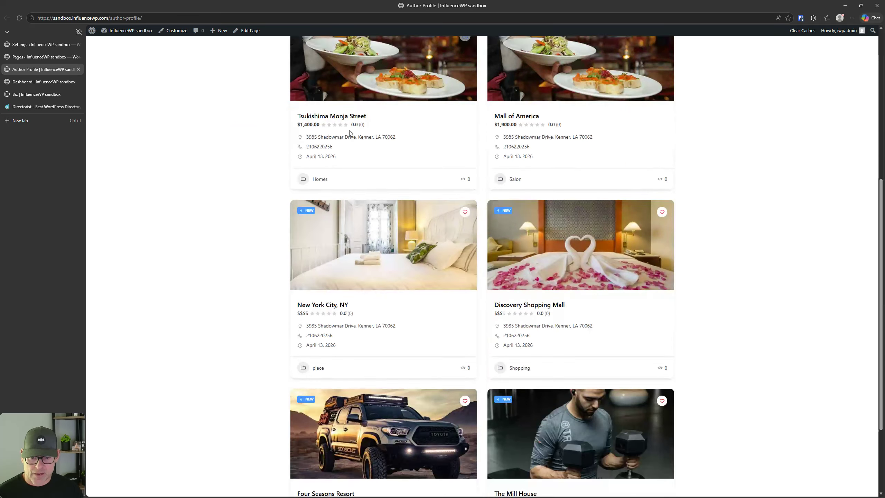
{"action": "scroll", "coordinate": [352, 134], "scroll_direction": "up", "scroll_amount": 8}
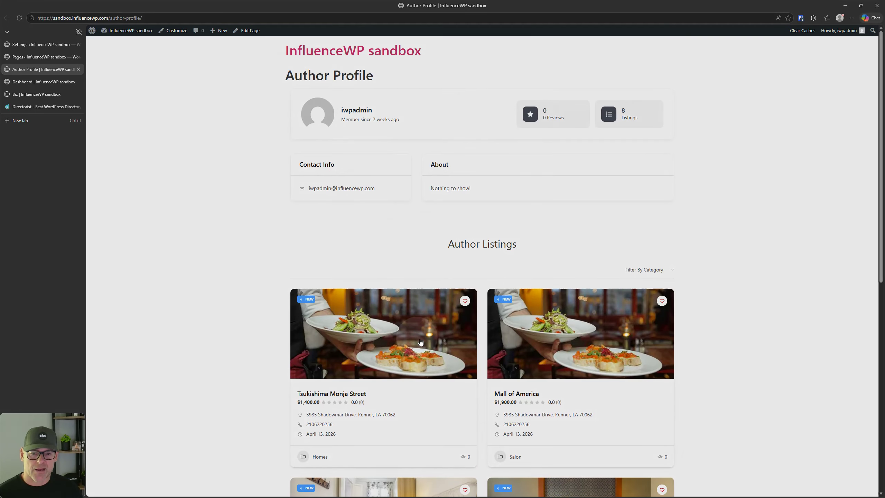
{"action": "scroll", "coordinate": [292, 248], "scroll_direction": "down", "scroll_amount": 1}
{"action": "scroll", "coordinate": [448, 211], "scroll_direction": "up", "scroll_amount": 1}
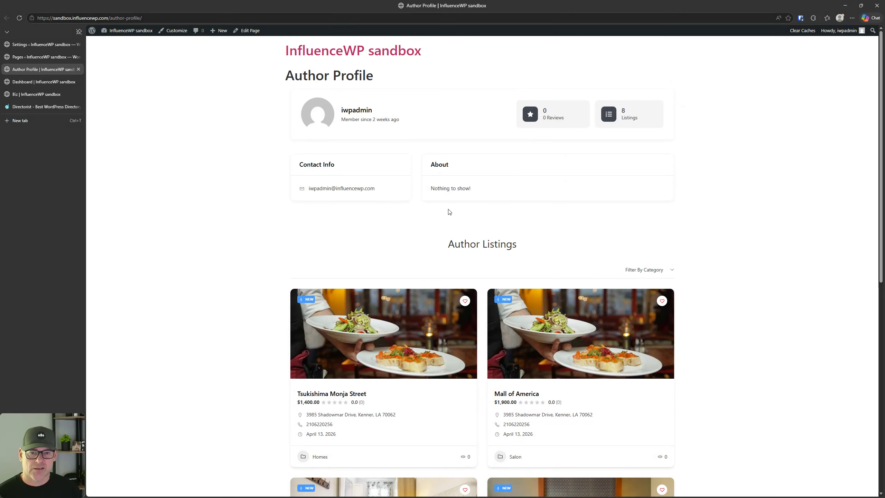
{"action": "scroll", "coordinate": [449, 212], "scroll_direction": "down", "scroll_amount": 5}
{"action": "scroll", "coordinate": [460, 226], "scroll_direction": "up", "scroll_amount": 6}
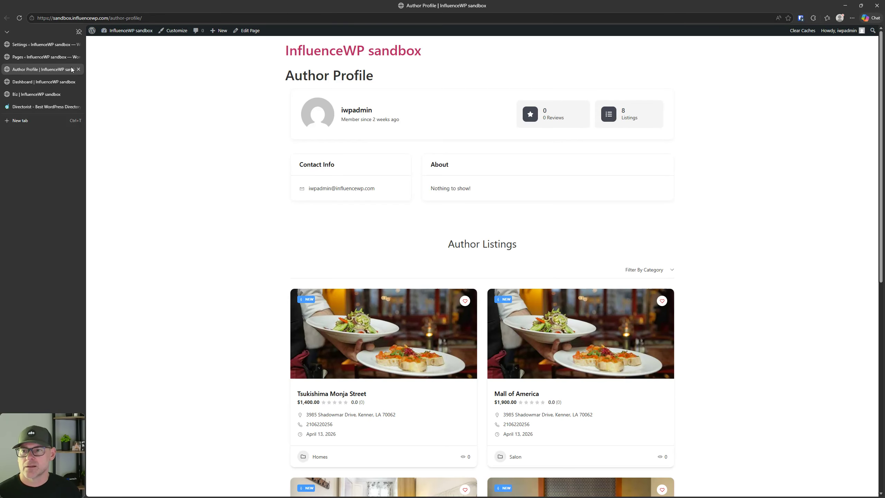
Step: Back in All Authors settings, check Select Role (kept at All) and Number of Columns
{"action": "left_click", "coordinate": [40, 44]}
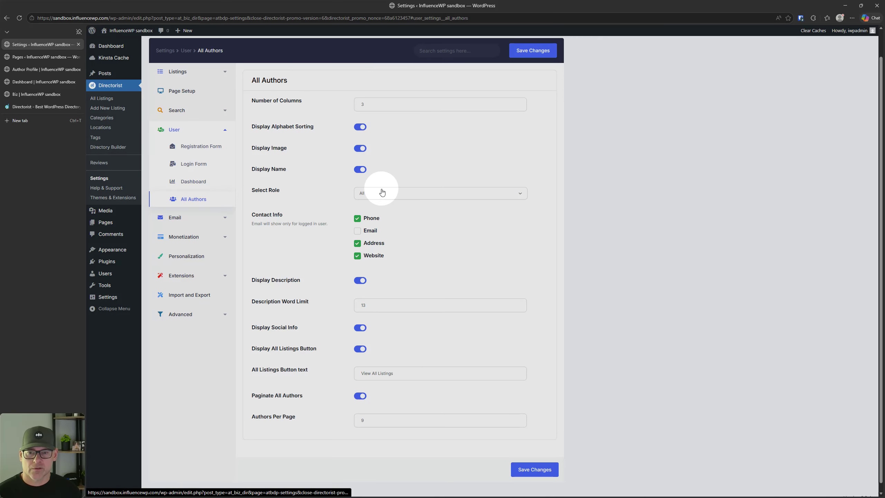
{"action": "left_click", "coordinate": [382, 193]}
{"action": "left_click", "coordinate": [383, 193]}
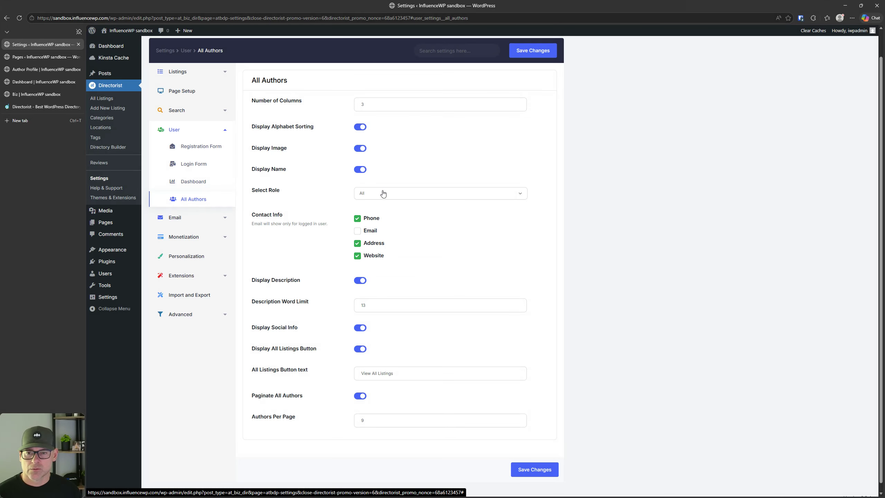
{"action": "left_click", "coordinate": [379, 103]}
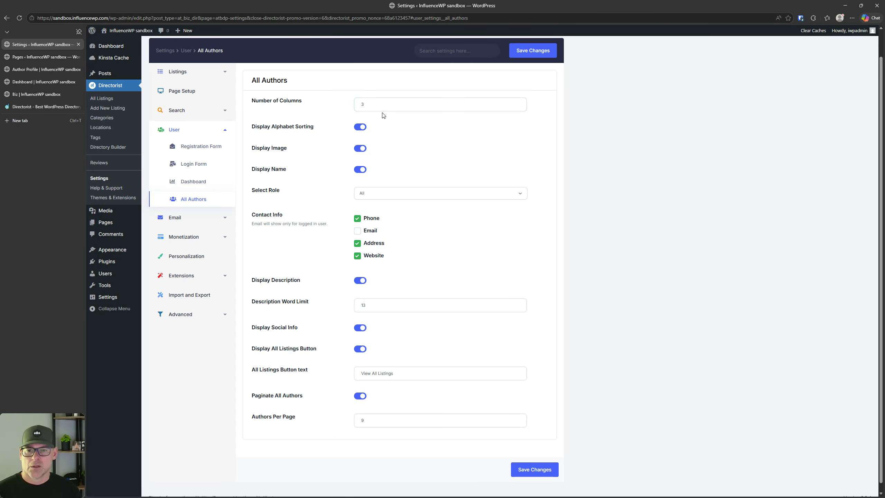
{"action": "scroll", "coordinate": [322, 254], "scroll_direction": "down", "scroll_amount": 1}
{"action": "scroll", "coordinate": [323, 256], "scroll_direction": "up", "scroll_amount": 2}
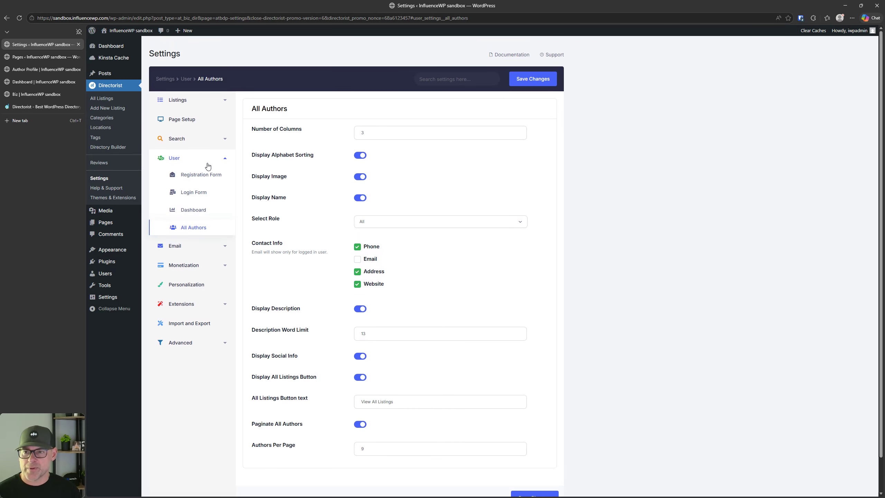
Step: Edit the Author Profile address to try loading the site's /authors/ page
{"action": "left_click", "coordinate": [34, 82]}
{"action": "left_click", "coordinate": [31, 69]}
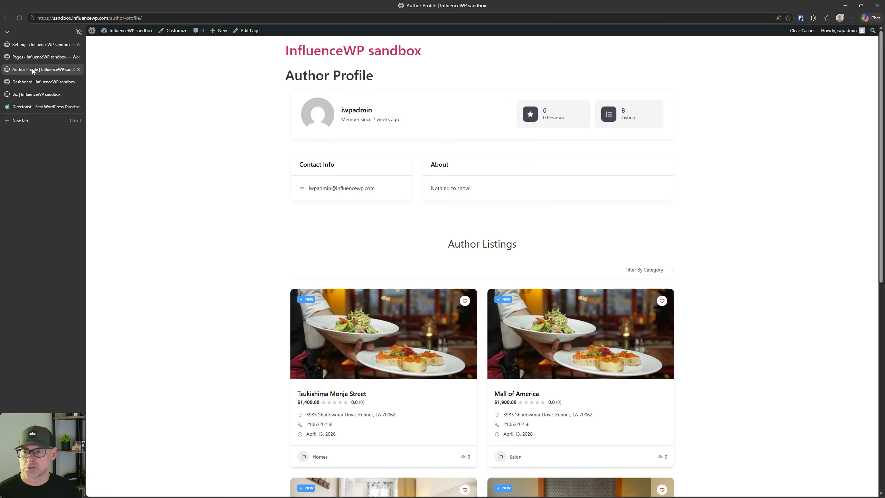
{"action": "double_click", "coordinate": [134, 18]}
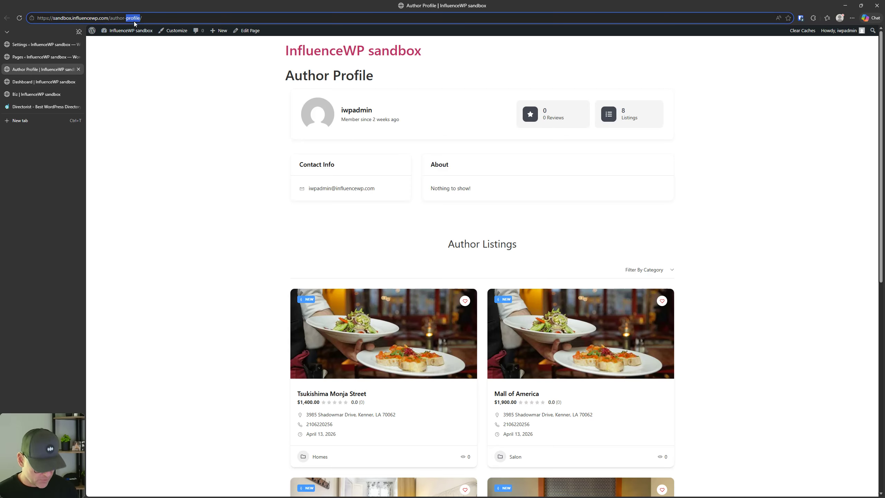
{"action": "key", "text": "BackSpace"}
{"action": "key", "text": "BackSpace"}
{"action": "key", "text": "Escape"}
{"action": "double_click", "coordinate": [132, 20]}
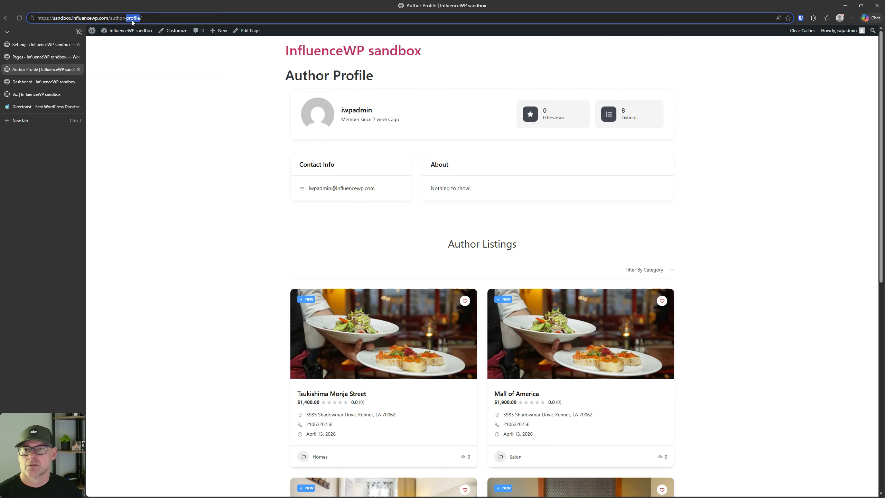
{"action": "key", "text": "BackSpace"}
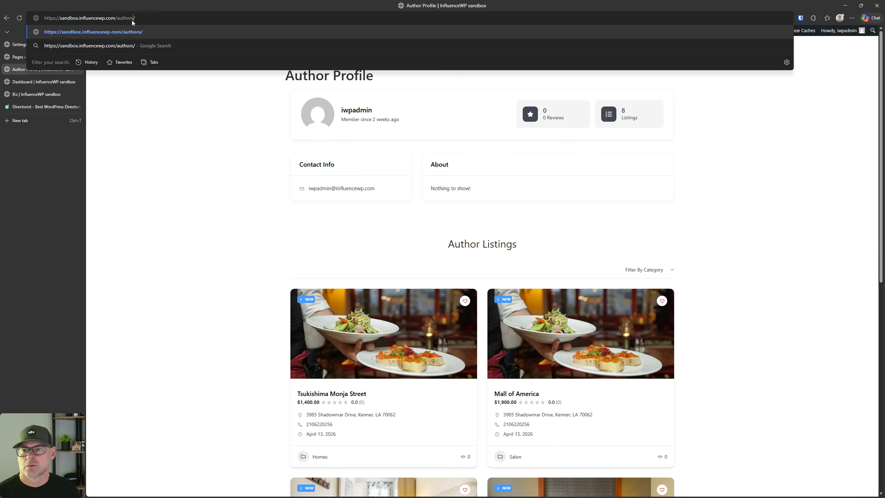
{"action": "key", "text": "Return"}
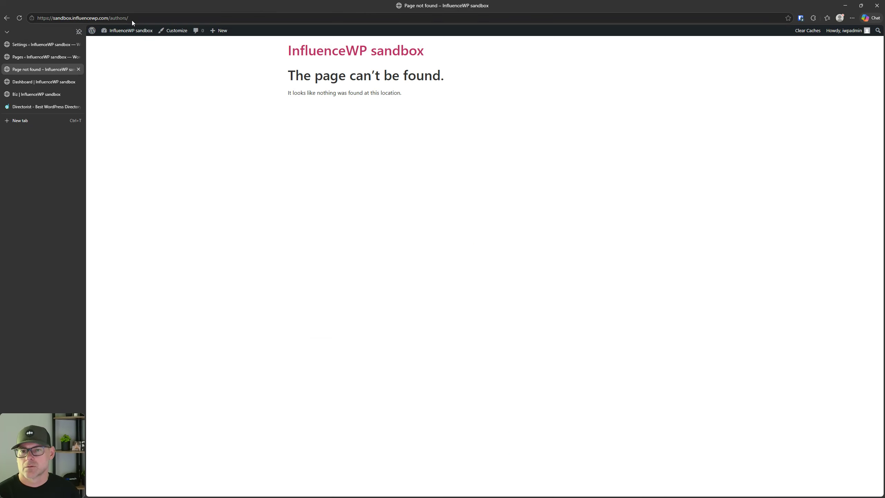
Step: Return to All Authors settings and search the page for 'pat3ge'
{"action": "left_click", "coordinate": [58, 44]}
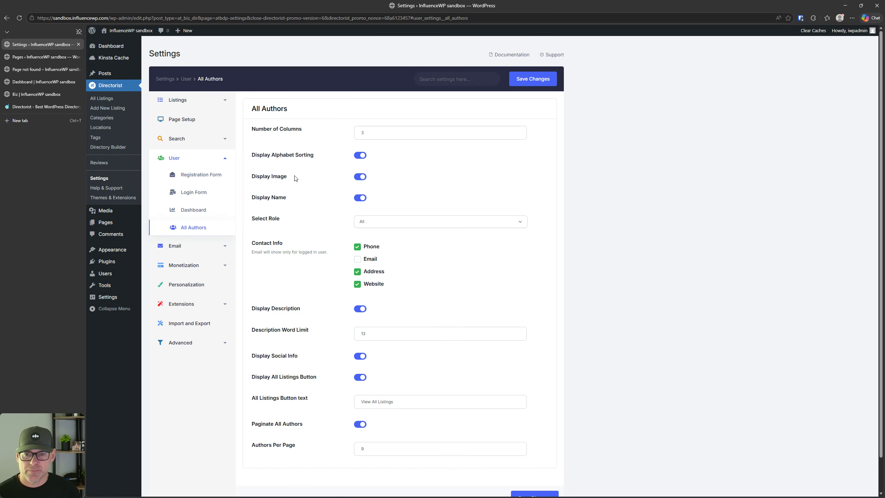
{"action": "key", "text": "ctrl+f"}
{"action": "type", "text": "pat3"}
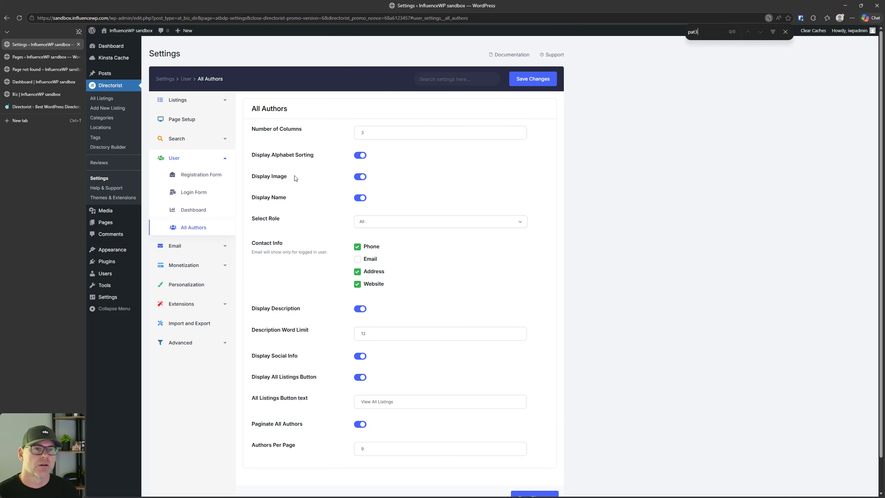
{"action": "type", "text": "ge"}
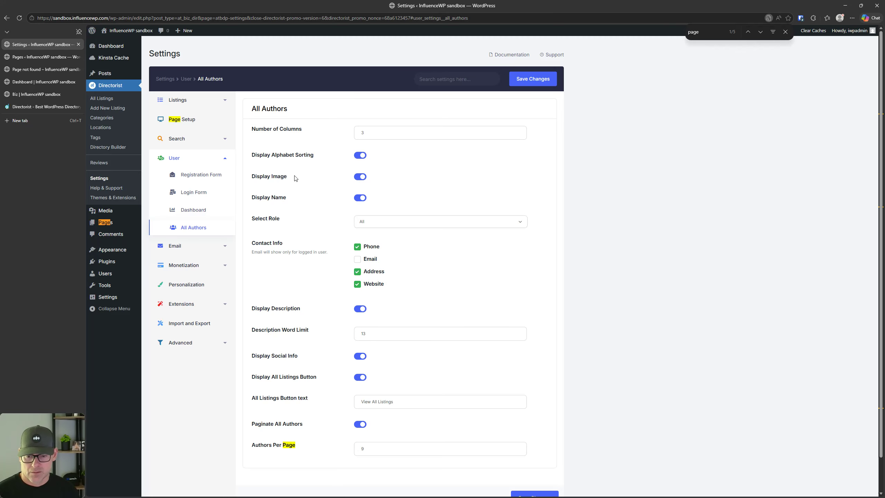
{"action": "scroll", "coordinate": [284, 333], "scroll_direction": "down", "scroll_amount": 1}
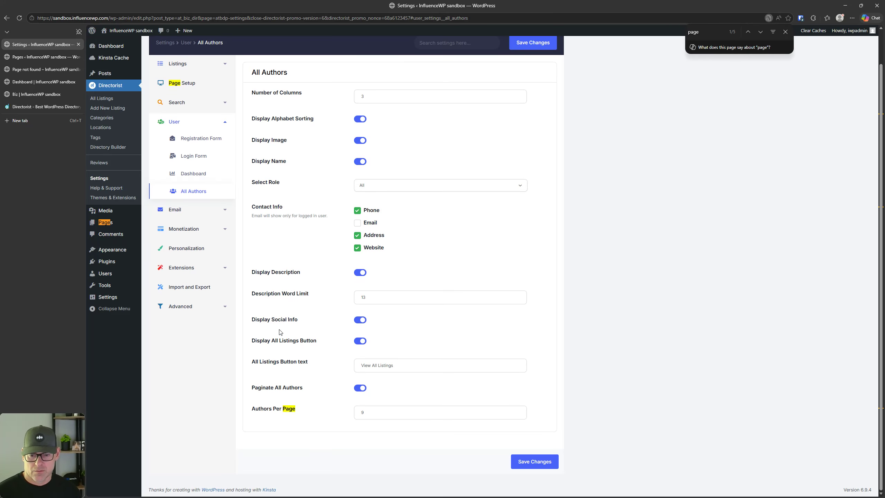
{"action": "scroll", "coordinate": [283, 334], "scroll_direction": "up", "scroll_amount": 1}
Step: Check the Biz search-result page and visit the site's home page
{"action": "left_click", "coordinate": [32, 57]}
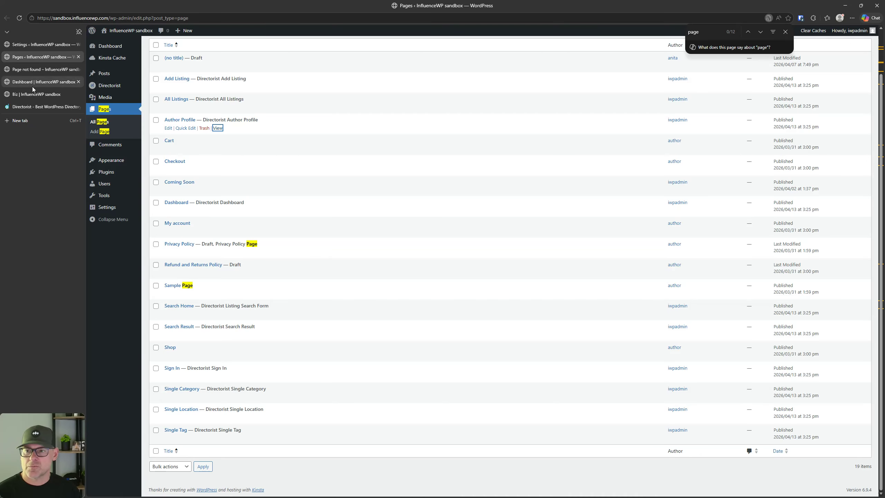
{"action": "left_click", "coordinate": [32, 82]}
{"action": "left_click", "coordinate": [38, 95]}
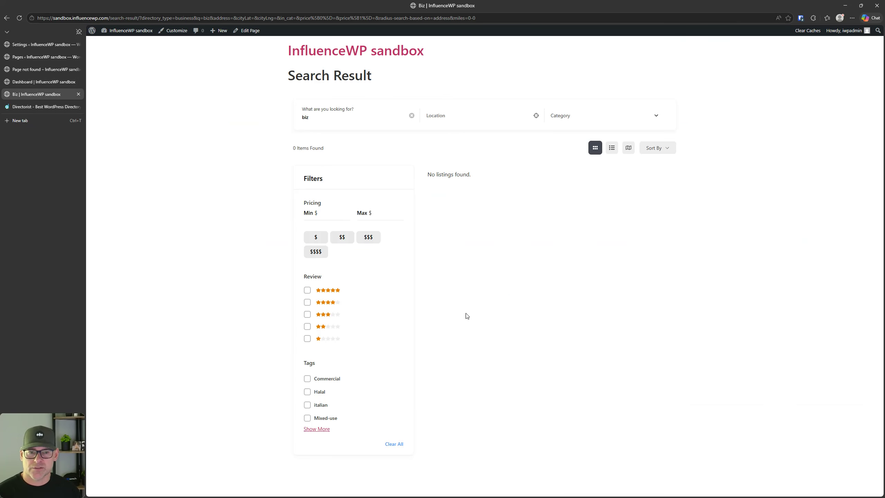
{"action": "left_click", "coordinate": [317, 55]}
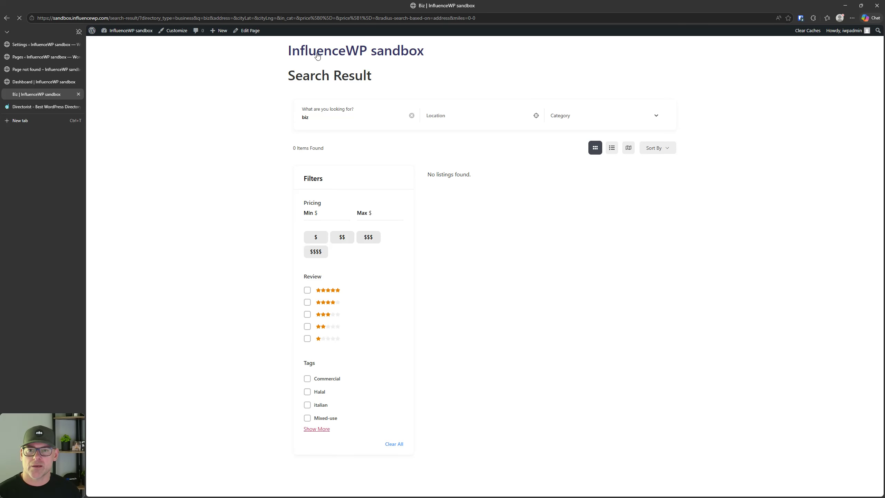
{"action": "left_click", "coordinate": [36, 57]}
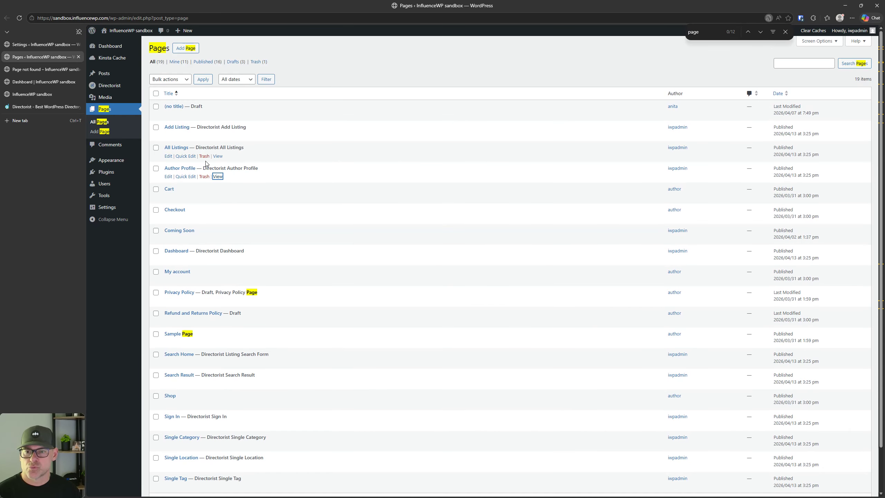
Step: Open the All Listings page in a new tab and scroll through it
{"action": "right_click", "coordinate": [218, 156]}
{"action": "left_click", "coordinate": [296, 164]}
{"action": "left_click", "coordinate": [31, 70]}
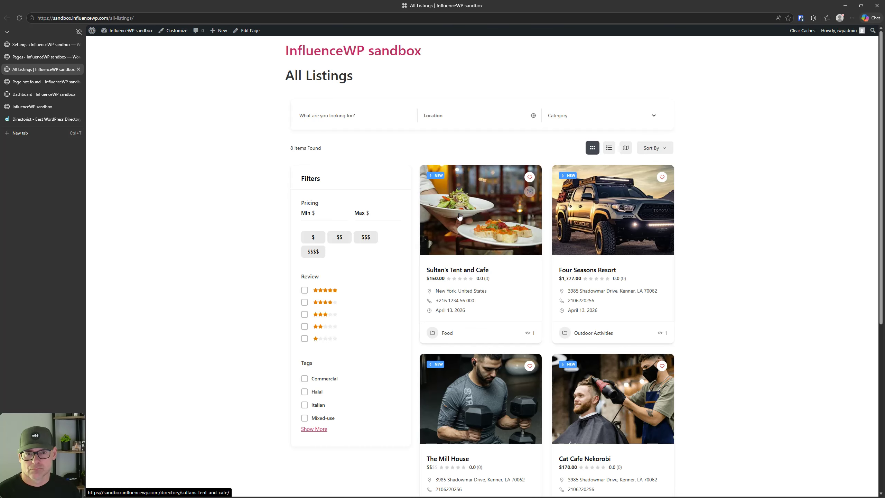
{"action": "scroll", "coordinate": [460, 215], "scroll_direction": "down", "scroll_amount": 5}
{"action": "scroll", "coordinate": [474, 193], "scroll_direction": "up", "scroll_amount": 4}
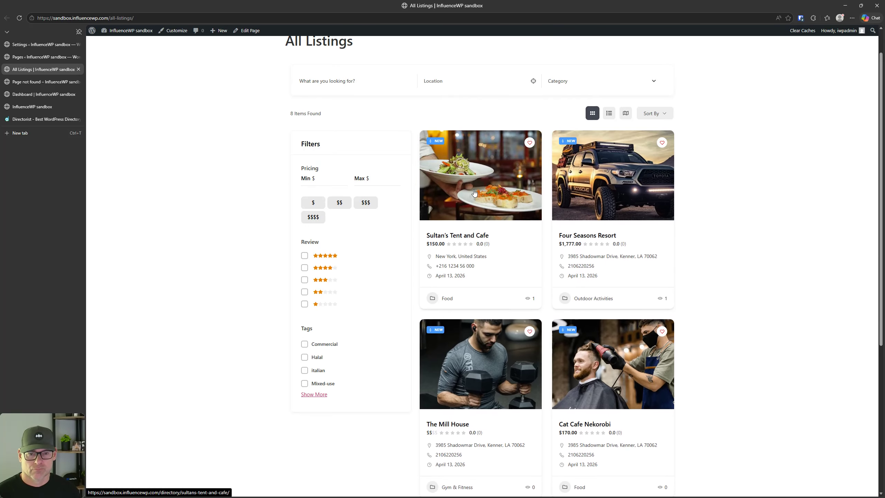
Step: View the Sultan's Tent and Cafe listing page, then return to the Directorist settings
{"action": "left_click", "coordinate": [474, 193]}
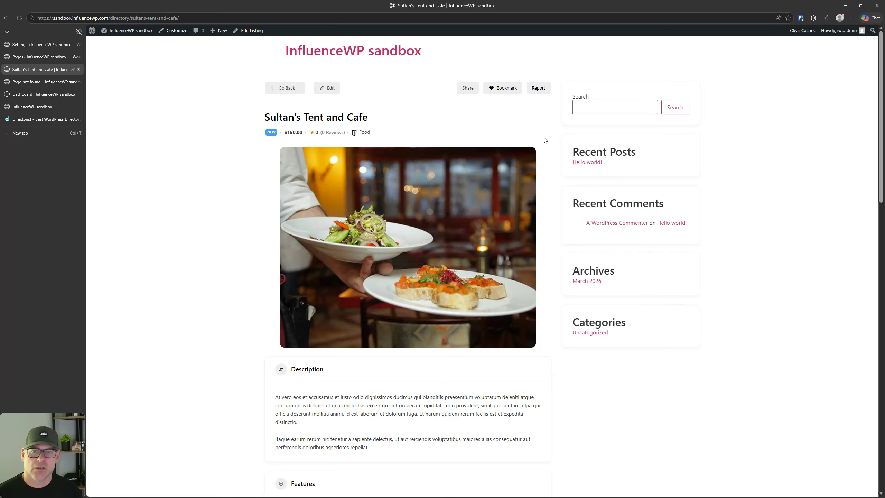
{"action": "scroll", "coordinate": [246, 243], "scroll_direction": "down", "scroll_amount": 15}
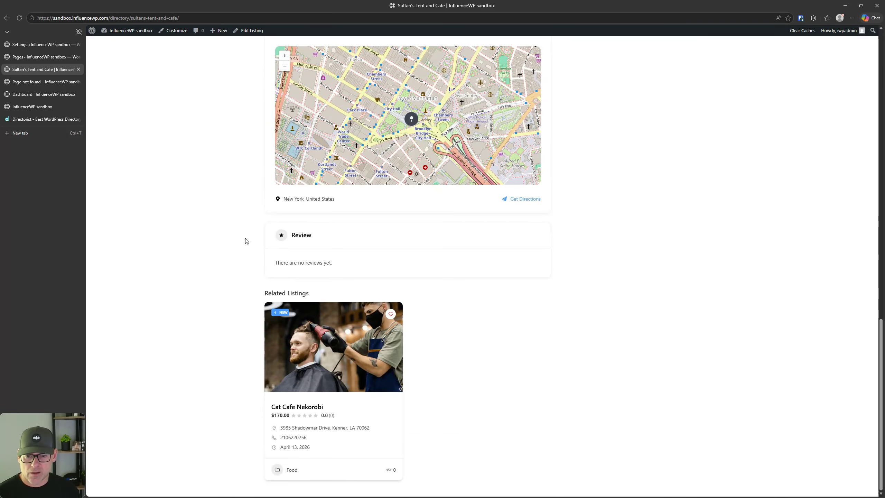
{"action": "scroll", "coordinate": [212, 213], "scroll_direction": "up", "scroll_amount": 10}
{"action": "left_click", "coordinate": [44, 47]}
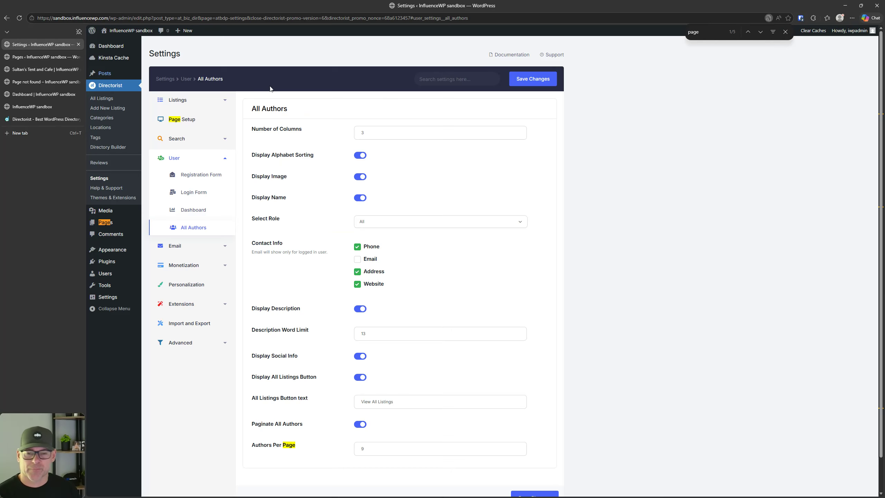
Step: Review the Email General settings for sender details and notifications
{"action": "left_click", "coordinate": [176, 251]}
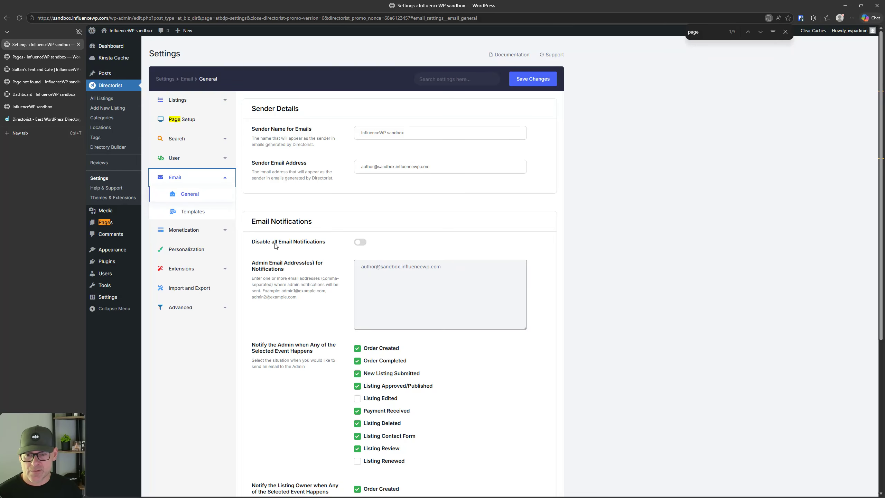
{"action": "scroll", "coordinate": [276, 246], "scroll_direction": "down", "scroll_amount": 2}
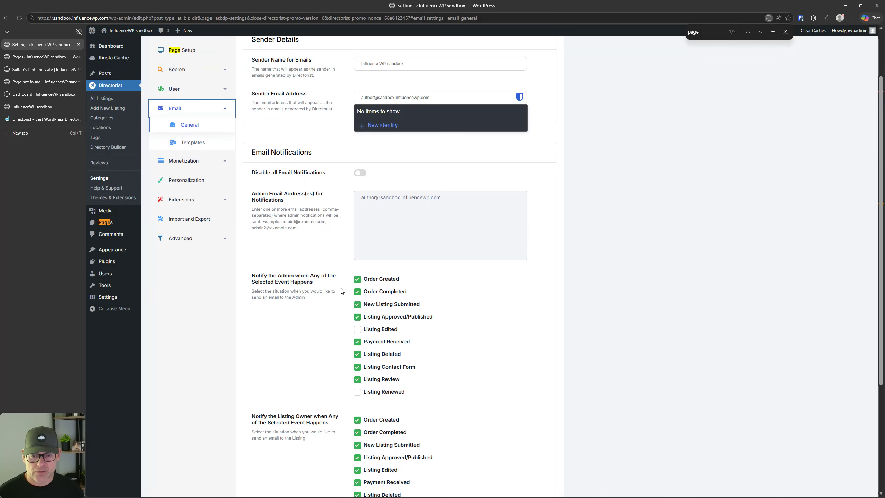
{"action": "scroll", "coordinate": [275, 244], "scroll_direction": "down", "scroll_amount": 5}
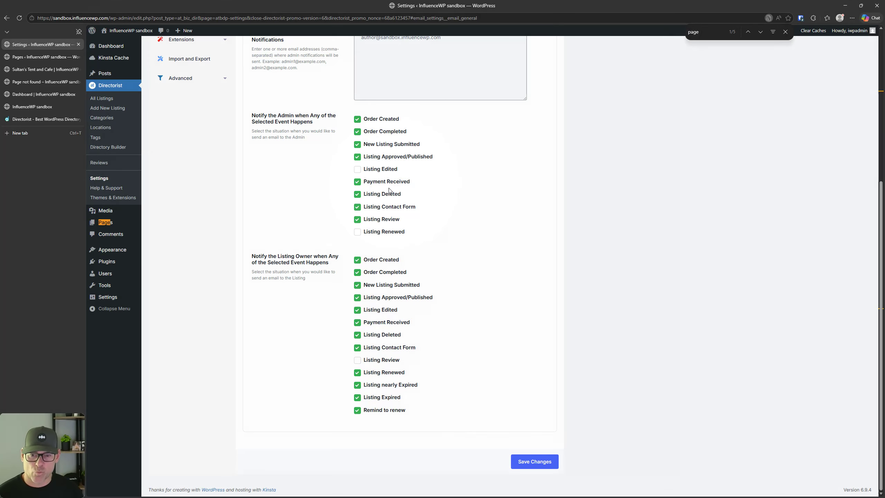
{"action": "scroll", "coordinate": [308, 203], "scroll_direction": "up", "scroll_amount": 3}
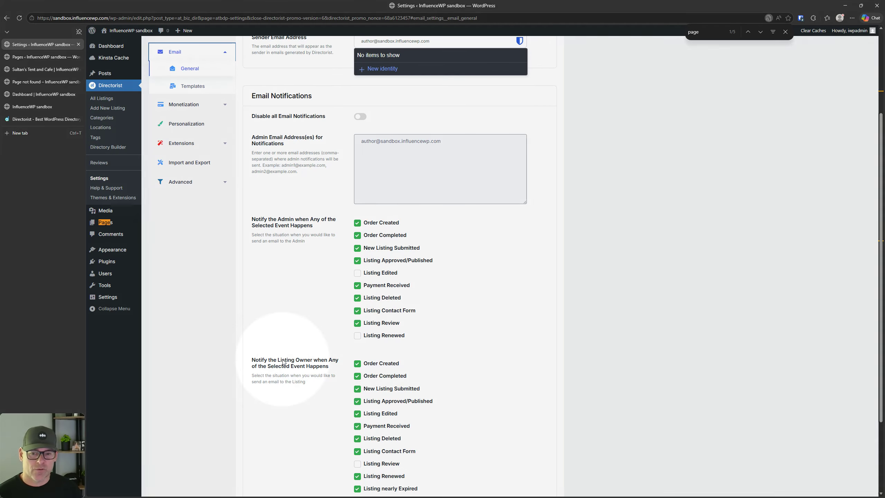
{"action": "scroll", "coordinate": [303, 298], "scroll_direction": "up", "scroll_amount": 4}
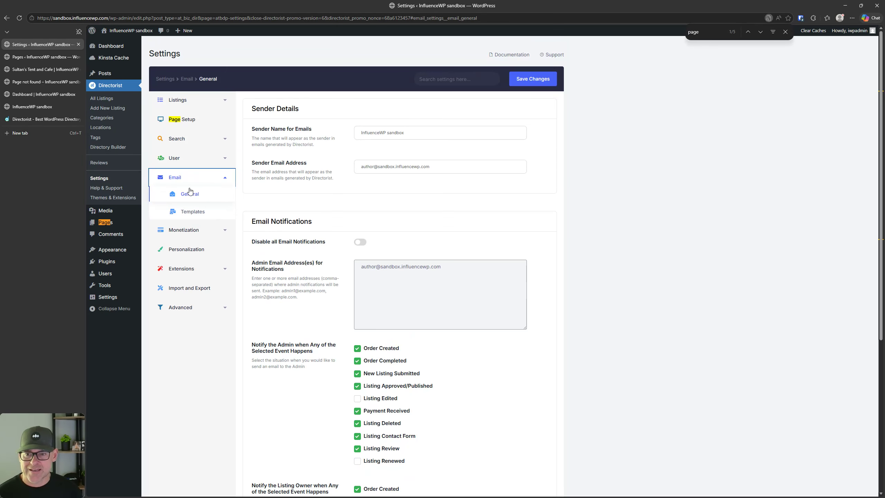
Step: Scroll through Email Templates: header enabled in #8569fb with placeholder-based templates
{"action": "left_click", "coordinate": [190, 211]}
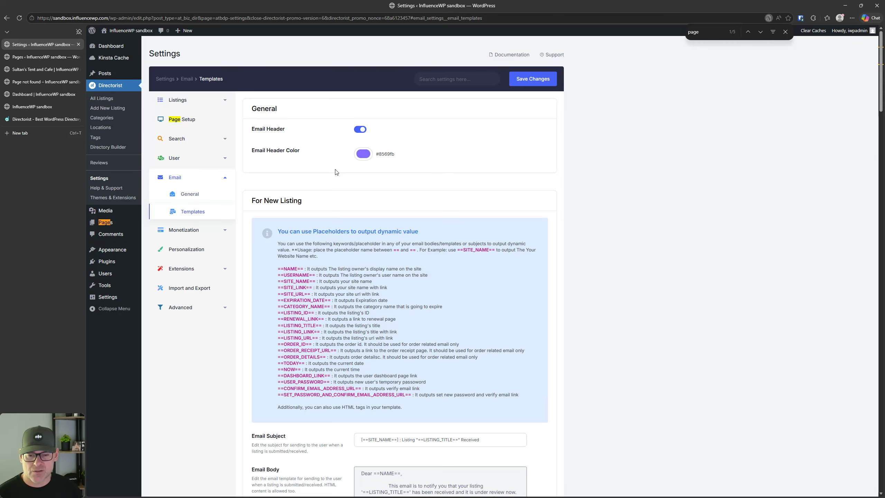
{"action": "scroll", "coordinate": [344, 188], "scroll_direction": "down", "scroll_amount": 20}
{"action": "scroll", "coordinate": [349, 195], "scroll_direction": "down", "scroll_amount": 20}
{"action": "scroll", "coordinate": [350, 198], "scroll_direction": "down", "scroll_amount": 10}
{"action": "scroll", "coordinate": [316, 227], "scroll_direction": "up", "scroll_amount": 15}
{"action": "scroll", "coordinate": [316, 227], "scroll_direction": "up", "scroll_amount": 10}
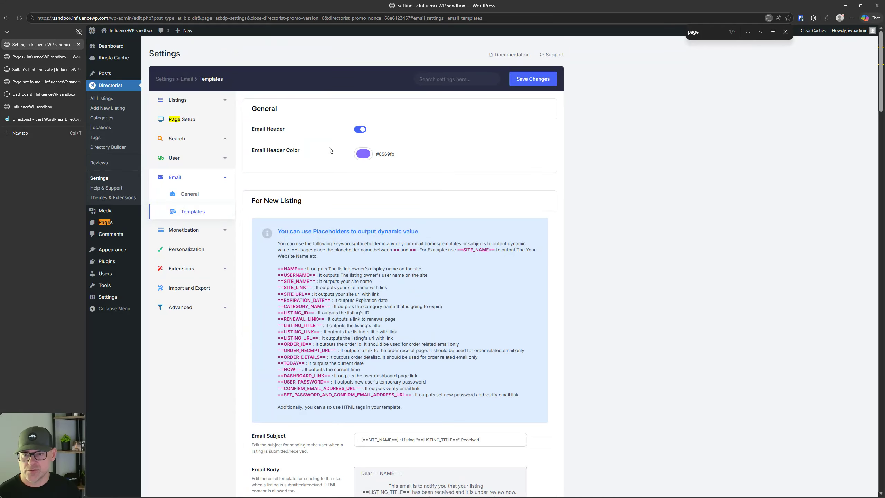
Step: Turn on Enable Monetization in Monetization General Settings and save the changes
{"action": "left_click", "coordinate": [203, 230]}
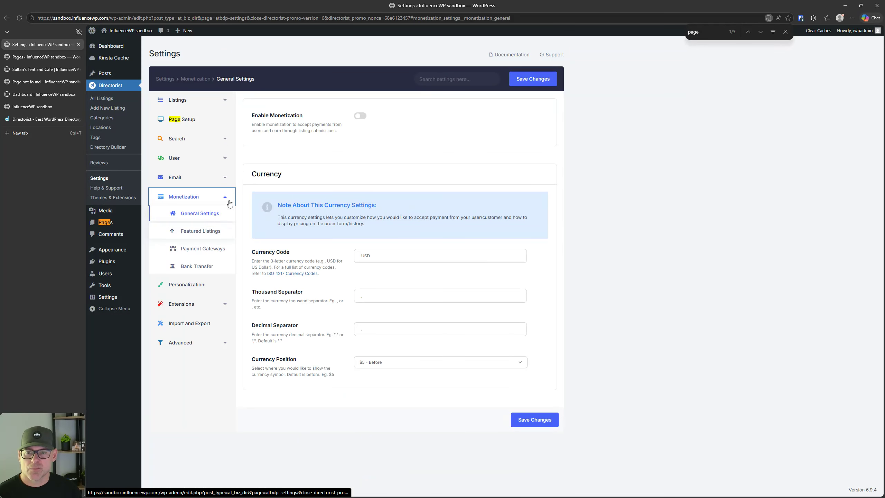
{"action": "left_click", "coordinate": [362, 117]}
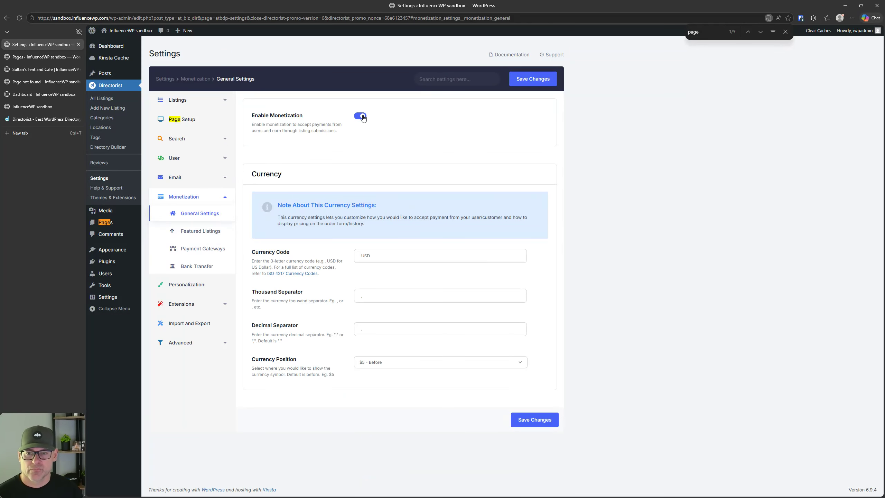
{"action": "left_click", "coordinate": [362, 117]}
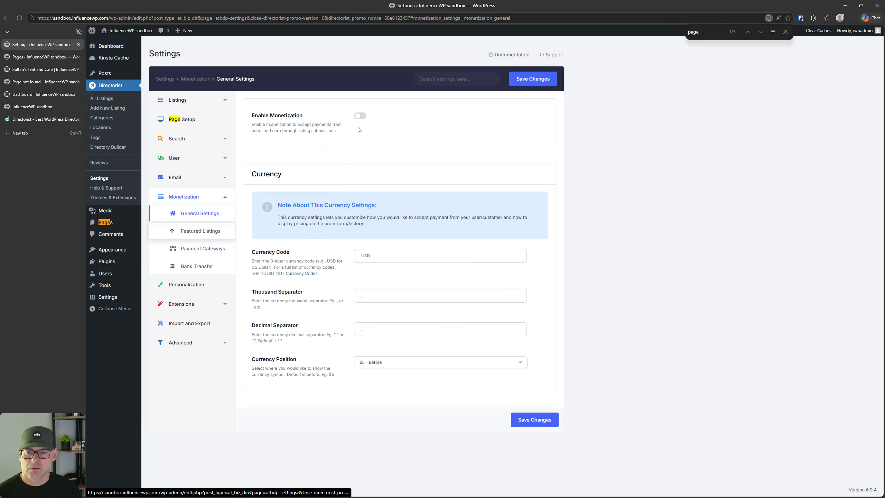
{"action": "left_click", "coordinate": [361, 118]}
{"action": "left_click", "coordinate": [534, 419]}
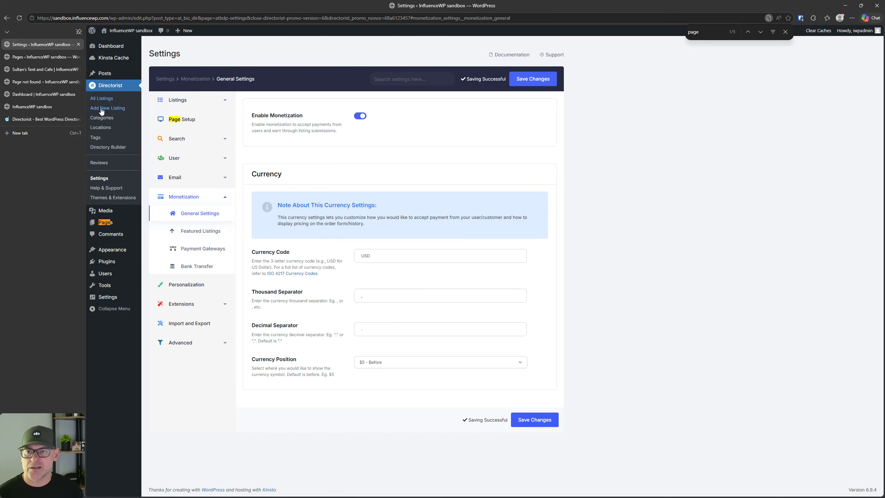
Step: Enable Monetize with Featured Listings, with its 19.99 featured listing fee
{"action": "left_click", "coordinate": [195, 227]}
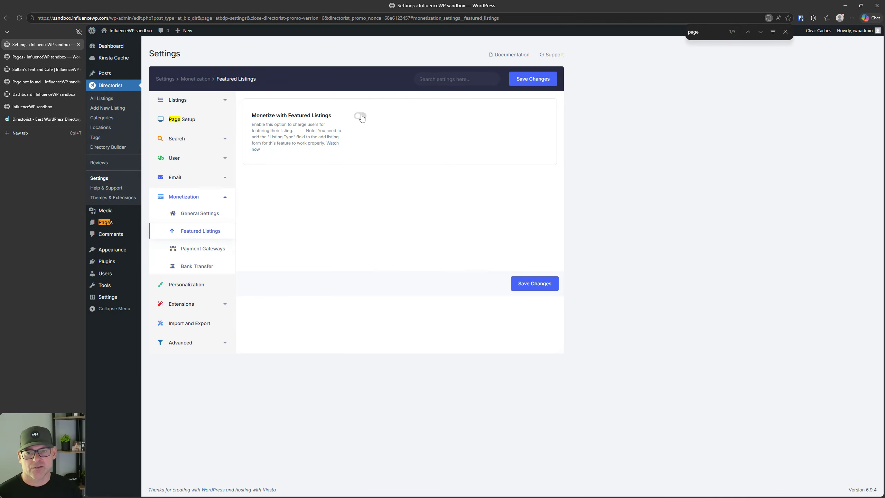
{"action": "left_click", "coordinate": [361, 117]}
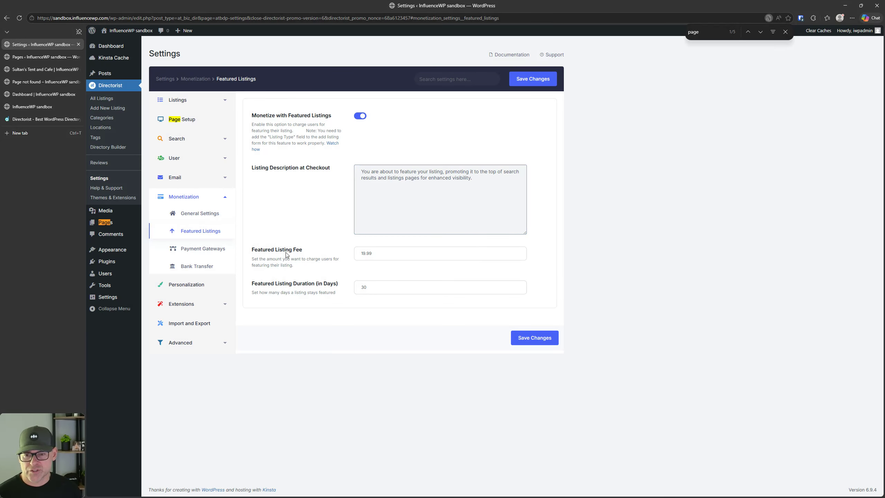
{"action": "left_click", "coordinate": [382, 254]}
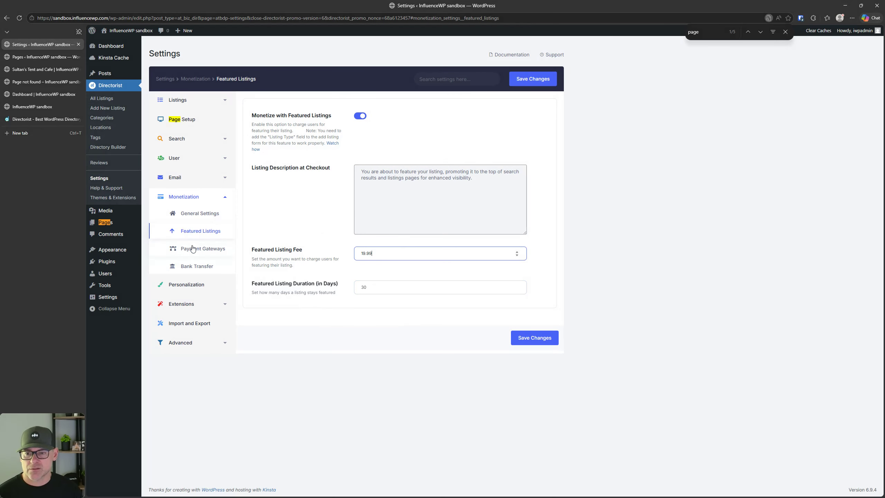
Step: In Payment Gateways, keep Bank Transfer (Offline Gateway) as the default gateway
{"action": "left_click", "coordinate": [192, 248]}
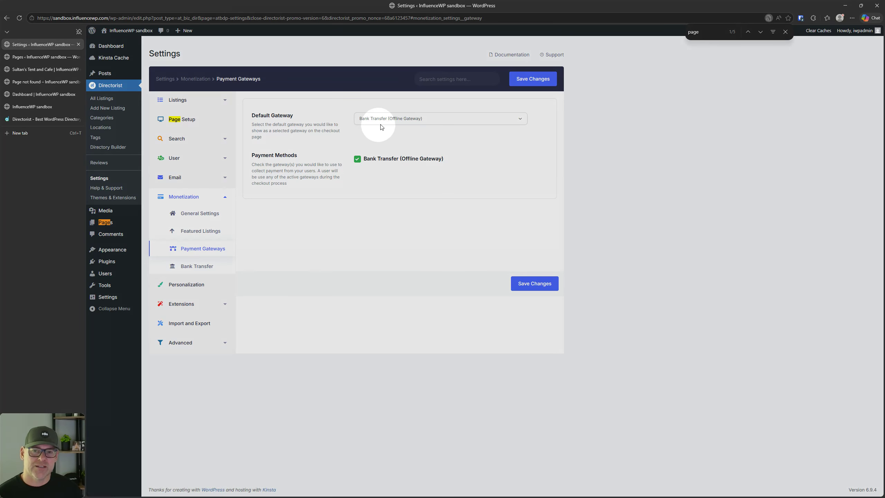
{"action": "left_click", "coordinate": [385, 120]}
{"action": "left_click", "coordinate": [392, 138]}
{"action": "left_click", "coordinate": [395, 120]}
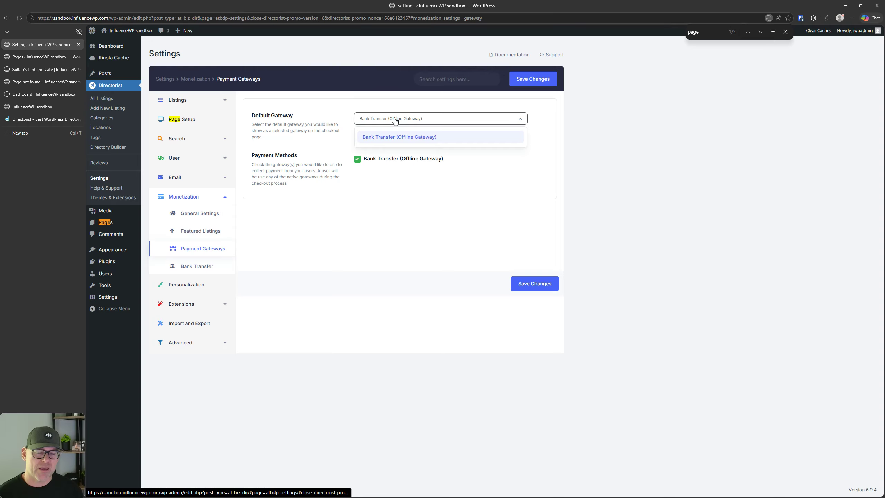
{"action": "left_click", "coordinate": [395, 121]}
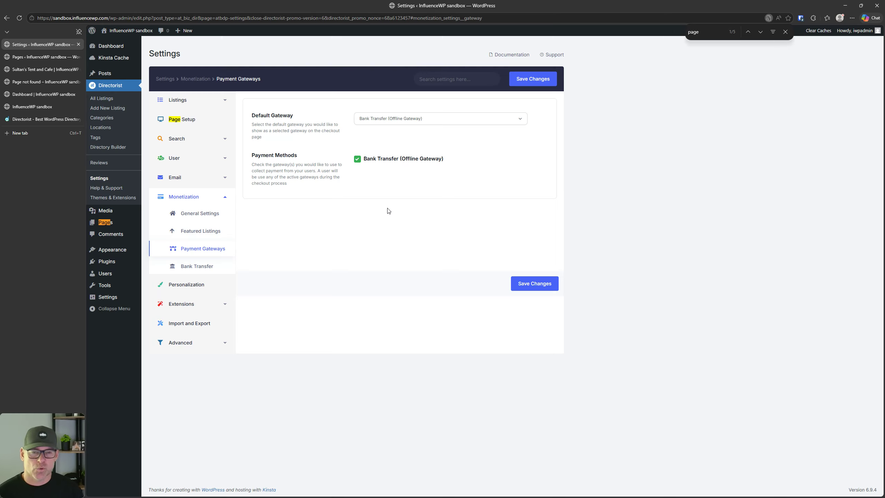
Step: Open Plugins > Add Plugin in a new tab and focus its plugin search field
{"action": "mouse_move", "coordinate": [106, 261]}
{"action": "right_click", "coordinate": [170, 274]}
{"action": "right_click", "coordinate": [162, 272]}
{"action": "left_click", "coordinate": [177, 280]}
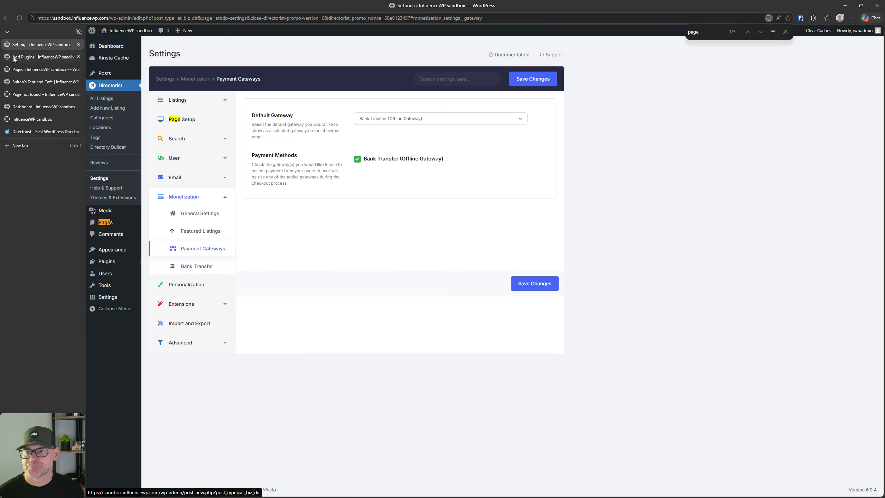
{"action": "left_click", "coordinate": [16, 57]}
{"action": "left_click", "coordinate": [772, 78]}
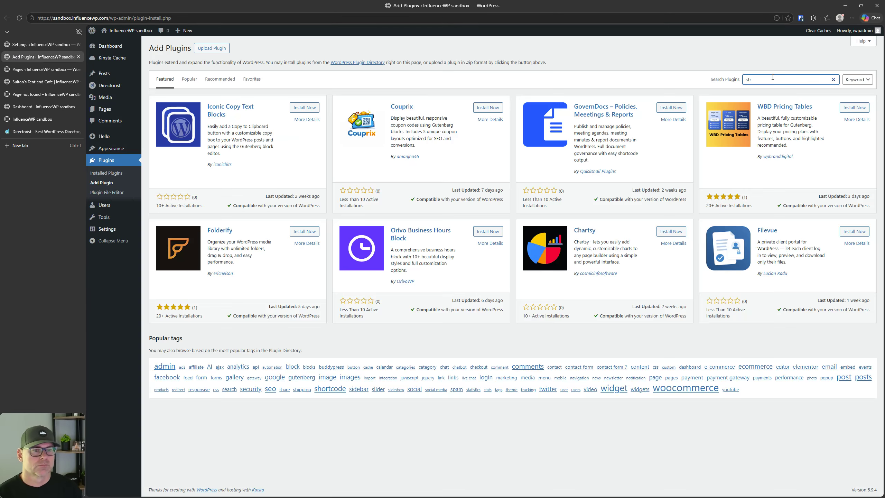
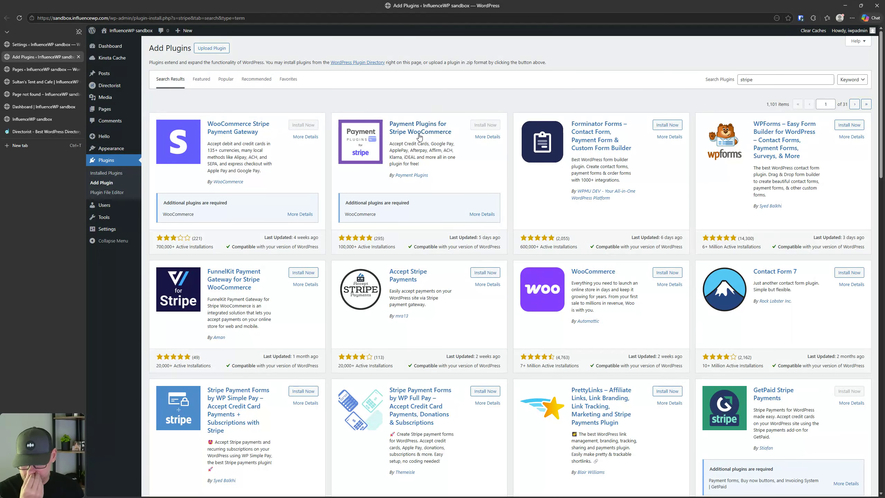
Step: Install and activate Stripe Payment Forms by WP Simple Pay, then choose to leave its setup wizard
{"action": "scroll", "coordinate": [273, 361], "scroll_direction": "down", "scroll_amount": 2}
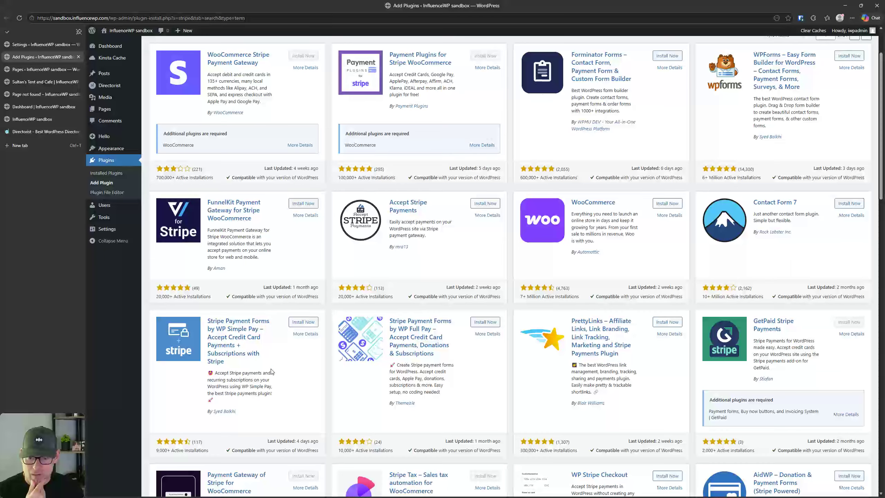
{"action": "left_click", "coordinate": [305, 323]}
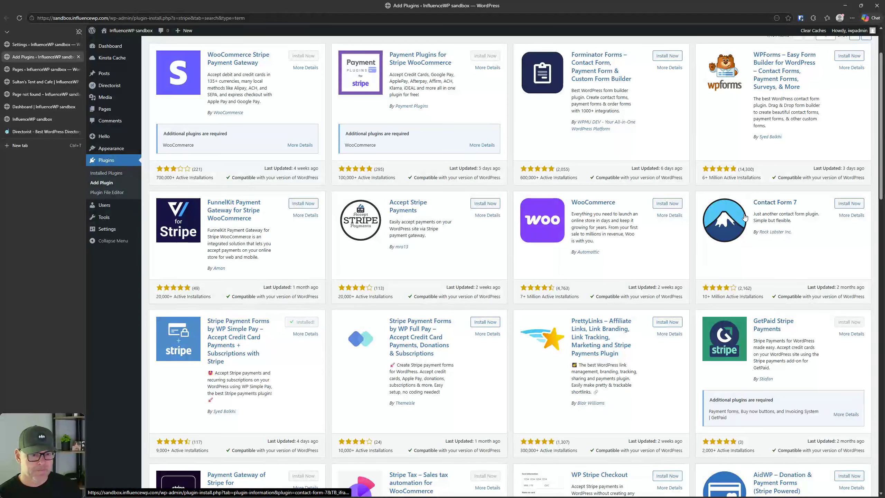
{"action": "left_click", "coordinate": [305, 322]}
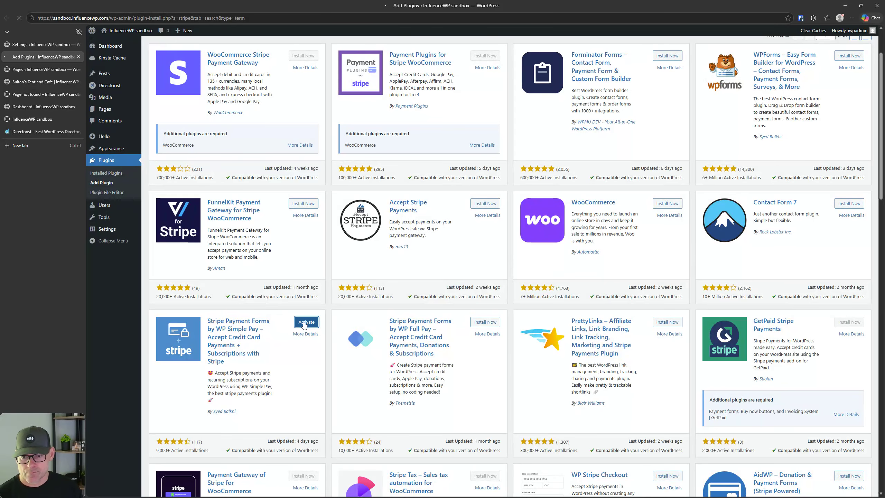
{"action": "left_click", "coordinate": [490, 214]}
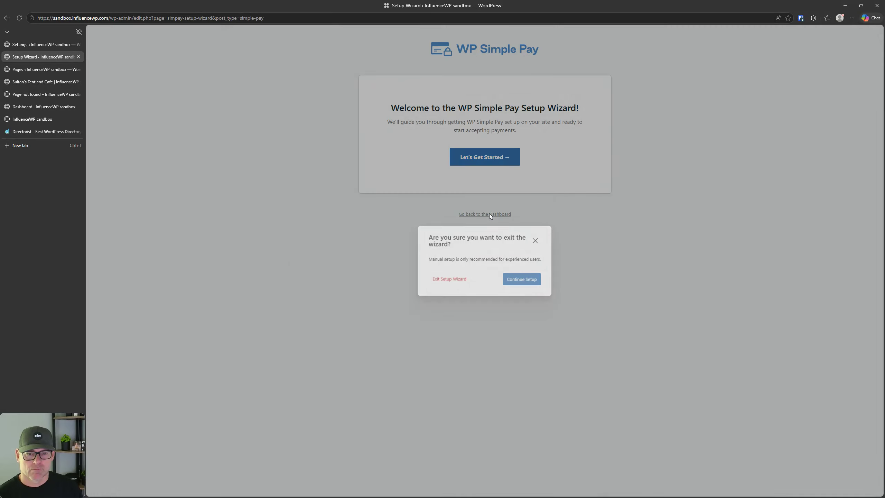
Step: Exit the setup wizard, then save and reload Directorist's payment gateway settings
{"action": "left_click", "coordinate": [456, 284]}
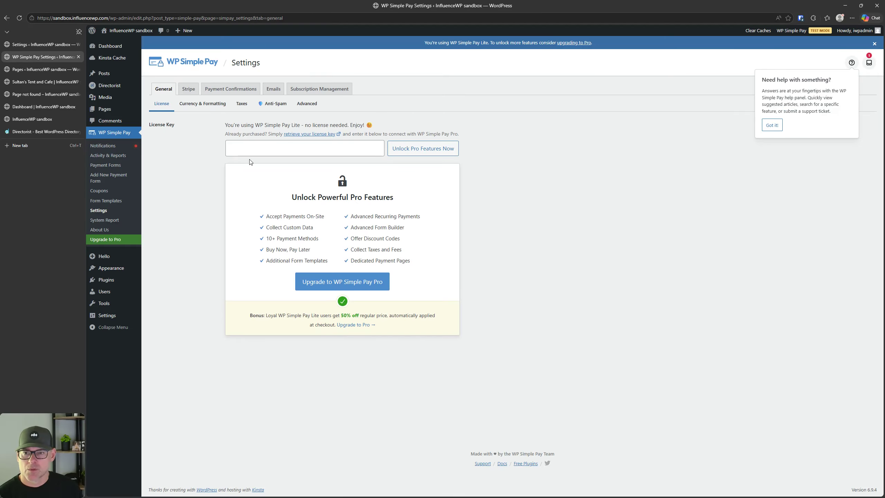
{"action": "left_click", "coordinate": [22, 45]}
{"action": "left_click", "coordinate": [522, 283]}
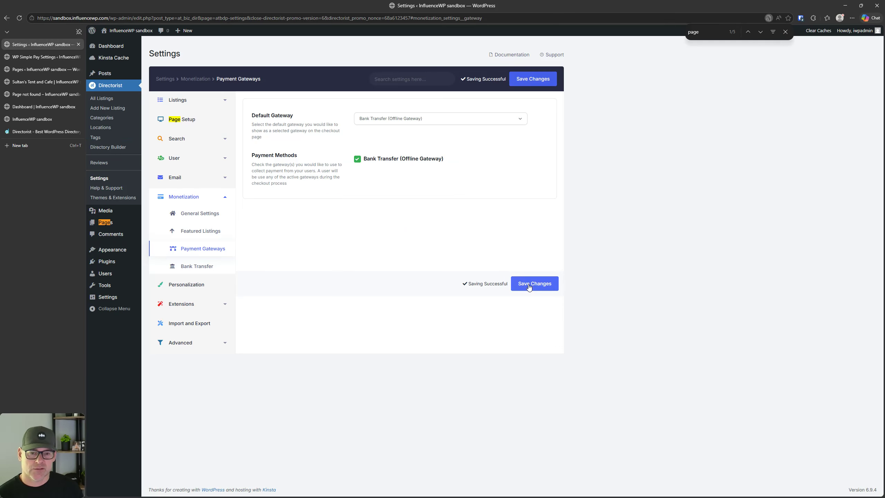
{"action": "left_click", "coordinate": [18, 18]}
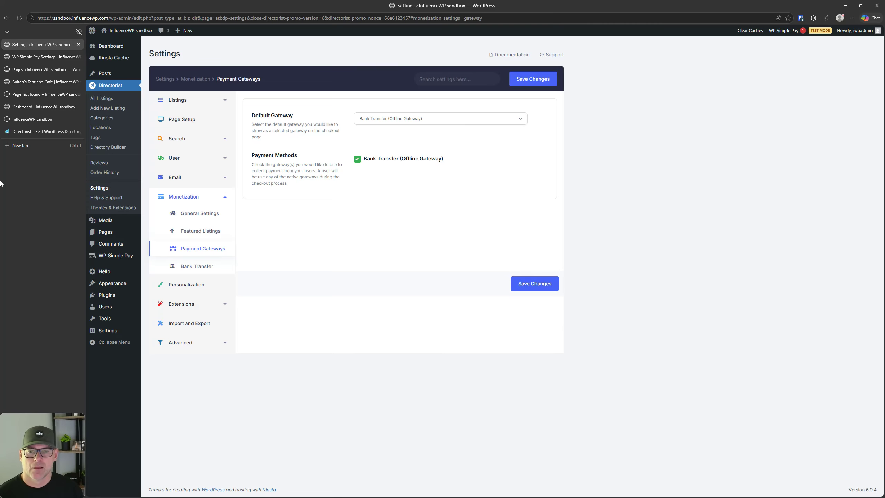
{"action": "left_click", "coordinate": [386, 120]}
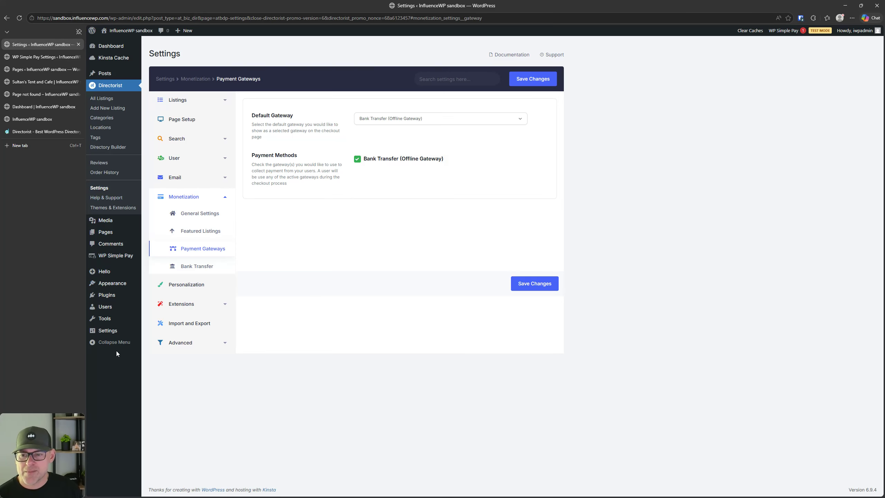
Step: Look over the WP Simple Pay settings, then return to Directorist's Payment Gateways
{"action": "left_click", "coordinate": [112, 256]}
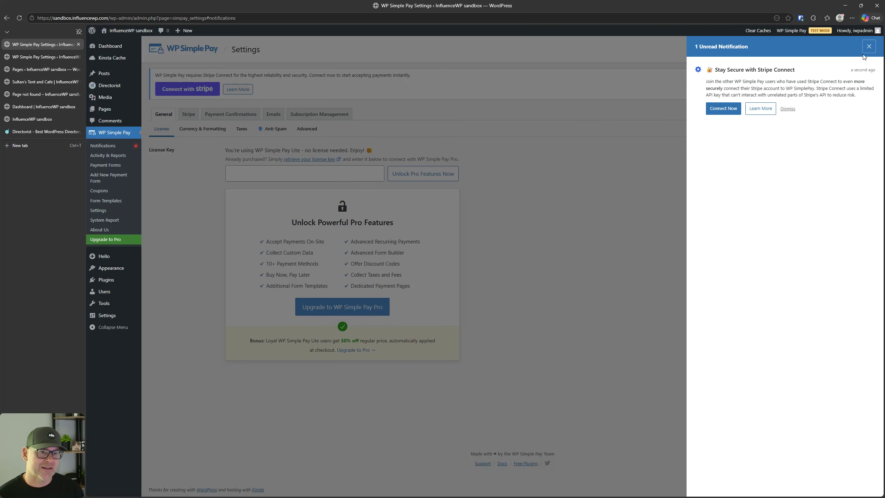
{"action": "left_click", "coordinate": [869, 46]}
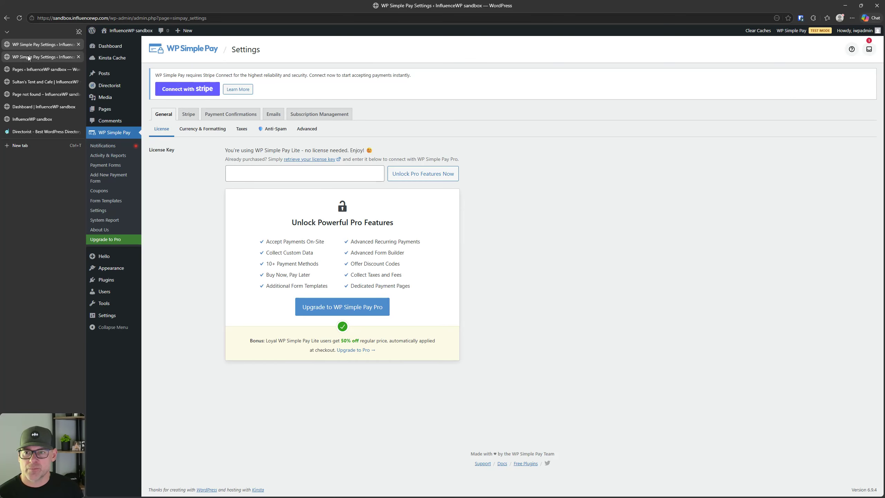
{"action": "left_click", "coordinate": [6, 18]}
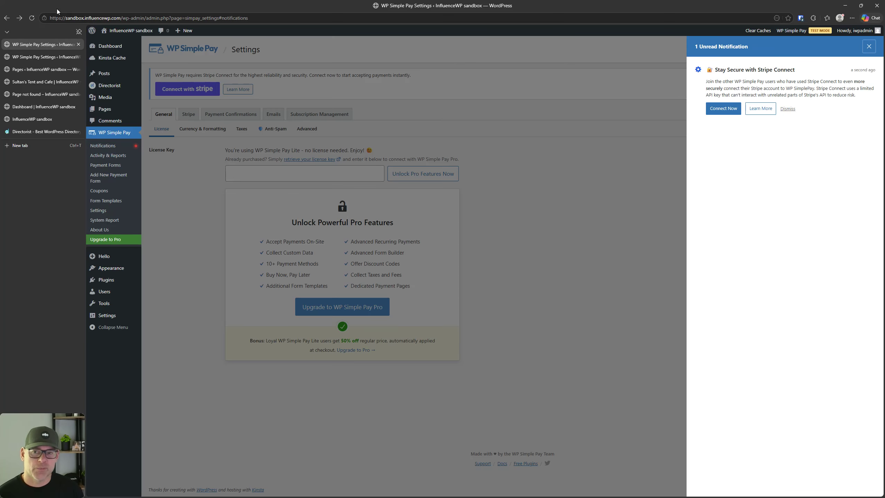
{"action": "left_click", "coordinate": [8, 18]}
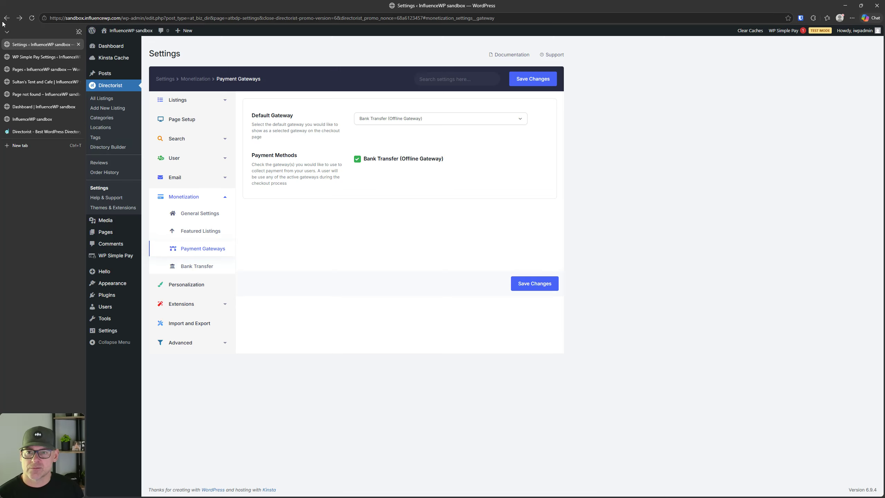
Step: Leave the default gateway unchanged and open the Bank Transfer gateway settings
{"action": "left_click", "coordinate": [420, 120]}
{"action": "left_click", "coordinate": [420, 123]}
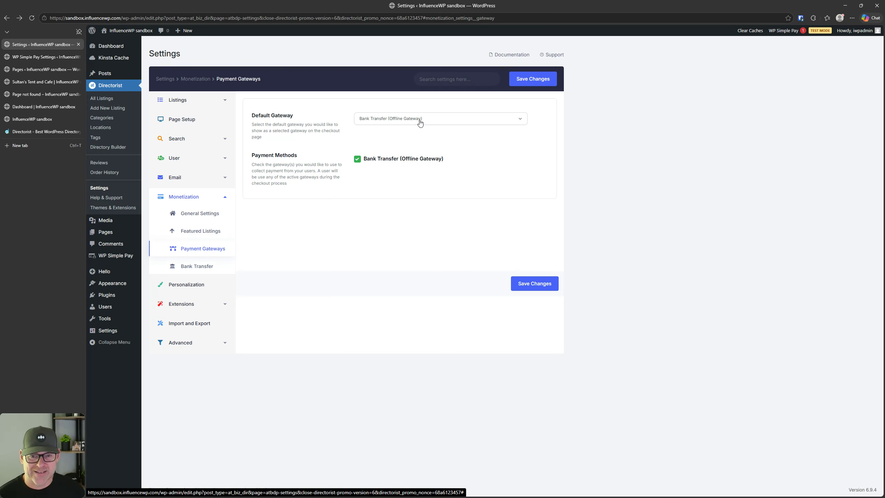
{"action": "left_click", "coordinate": [188, 273]}
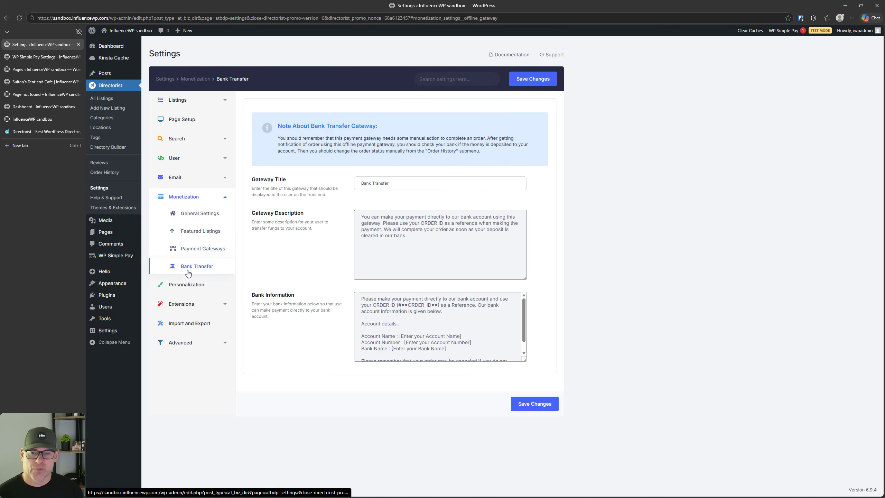
{"action": "left_click", "coordinate": [188, 274]}
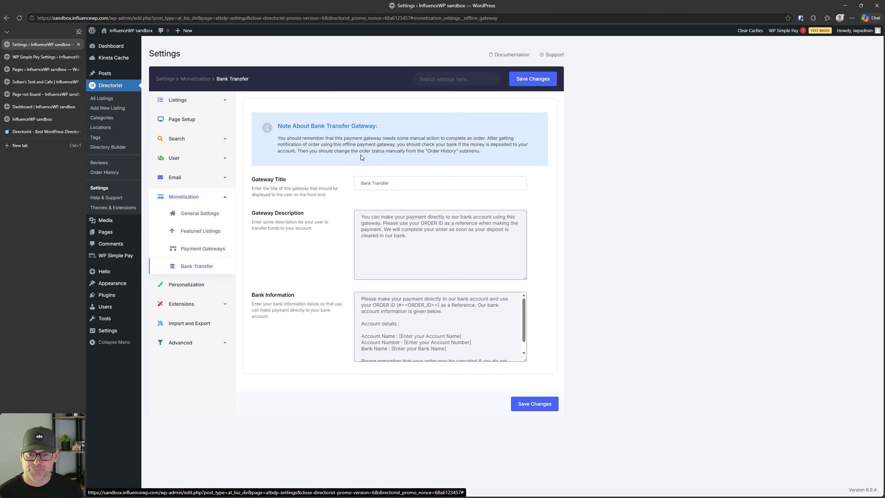
Step: Review the Bank Transfer Gateway Title, Description and Bank Information, then go to Personalization
{"action": "left_click", "coordinate": [378, 183]}
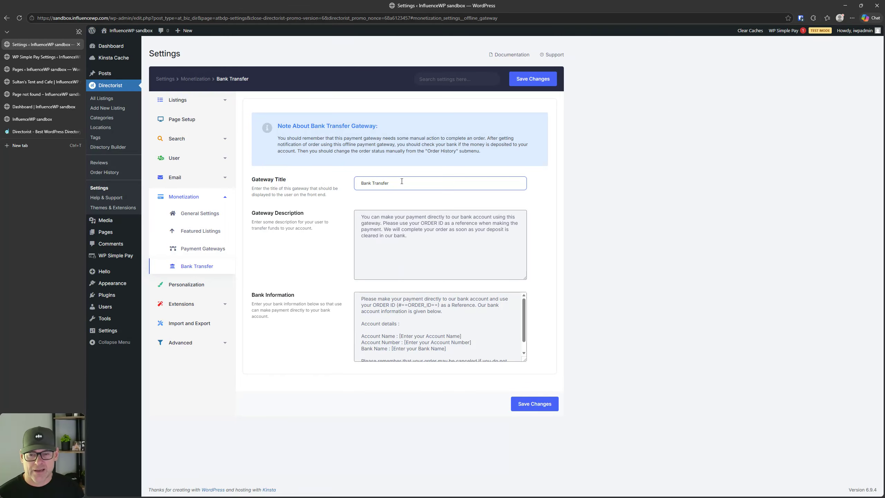
{"action": "key", "text": "Tab"}
{"action": "key", "text": "ctrl+a"}
{"action": "key", "text": "Tab"}
{"action": "left_click", "coordinate": [454, 312]}
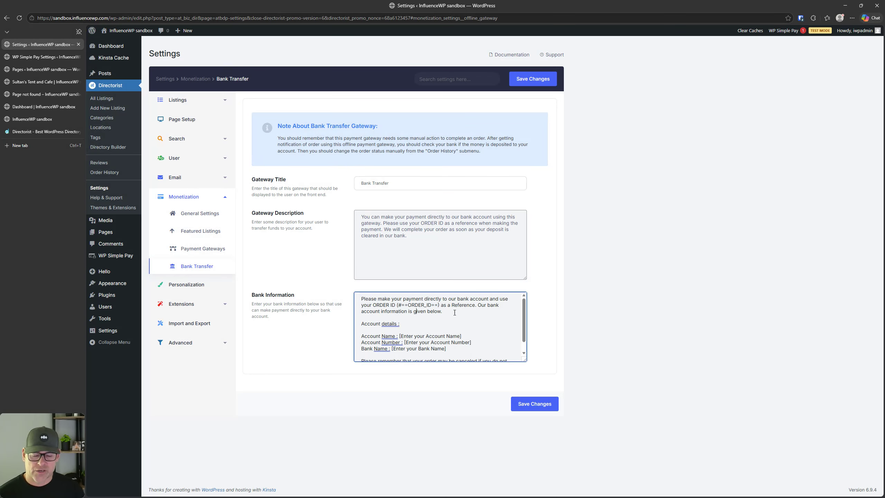
{"action": "left_click", "coordinate": [189, 284]}
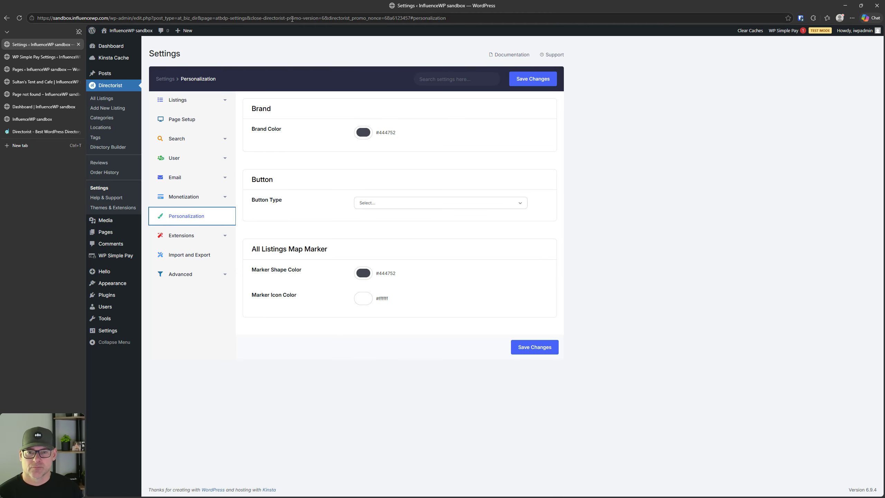
Step: Set the Brand Color to red #f70202 and save the personalization settings
{"action": "left_click", "coordinate": [345, 113]}
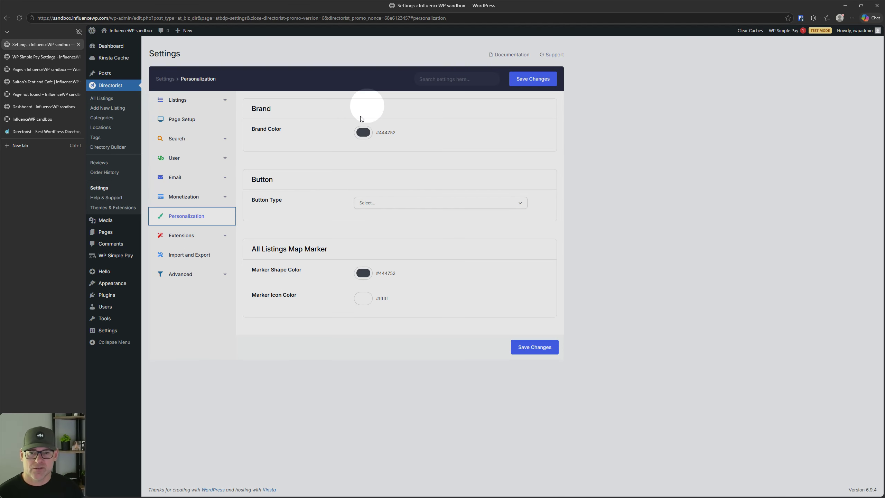
{"action": "left_click", "coordinate": [362, 133]}
{"action": "left_click_drag", "start_coordinate": [393, 195], "coordinate": [385, 198]}
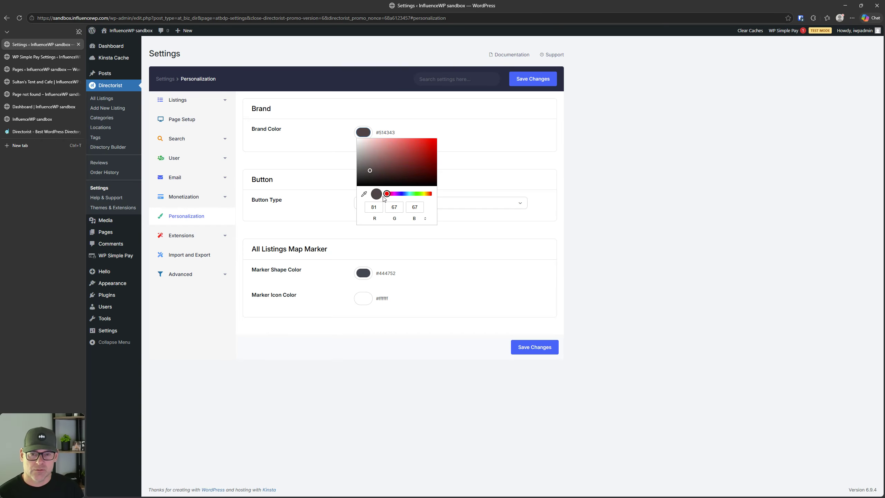
{"action": "left_click_drag", "start_coordinate": [410, 168], "coordinate": [436, 139]}
{"action": "left_click", "coordinate": [551, 355]}
{"action": "left_click", "coordinate": [19, 18]}
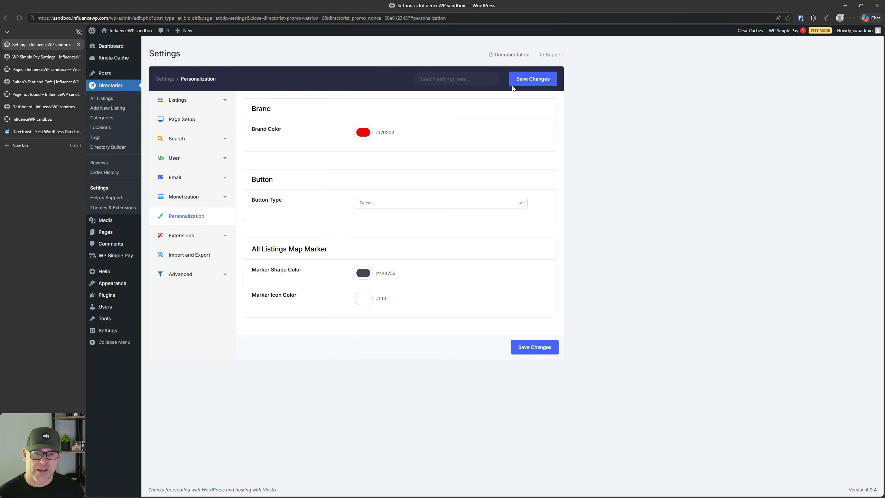
{"action": "left_click", "coordinate": [521, 81]}
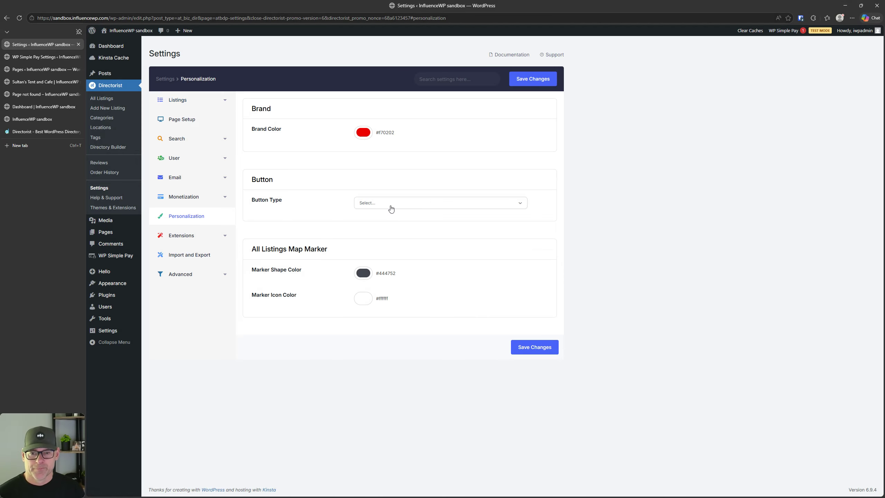
Step: Check the Button Type options and the frontend listings dashboard without changing anything
{"action": "left_click", "coordinate": [391, 205]}
{"action": "left_click", "coordinate": [391, 206]}
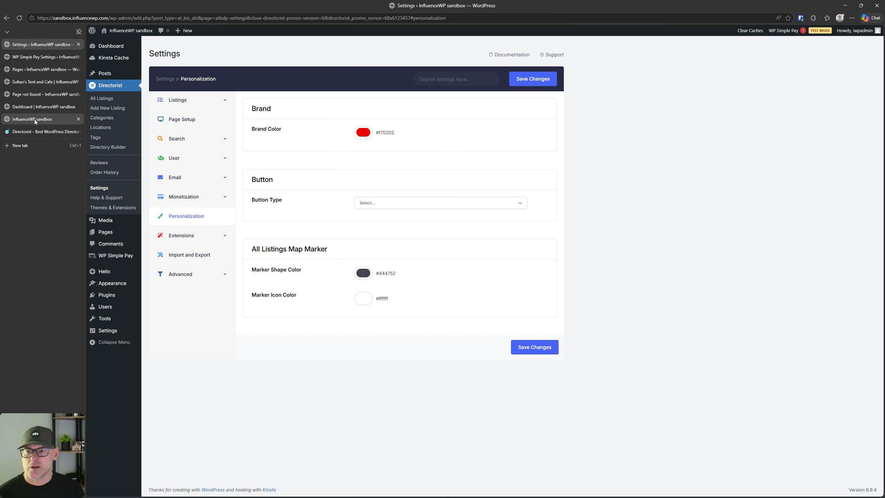
{"action": "left_click", "coordinate": [35, 106]}
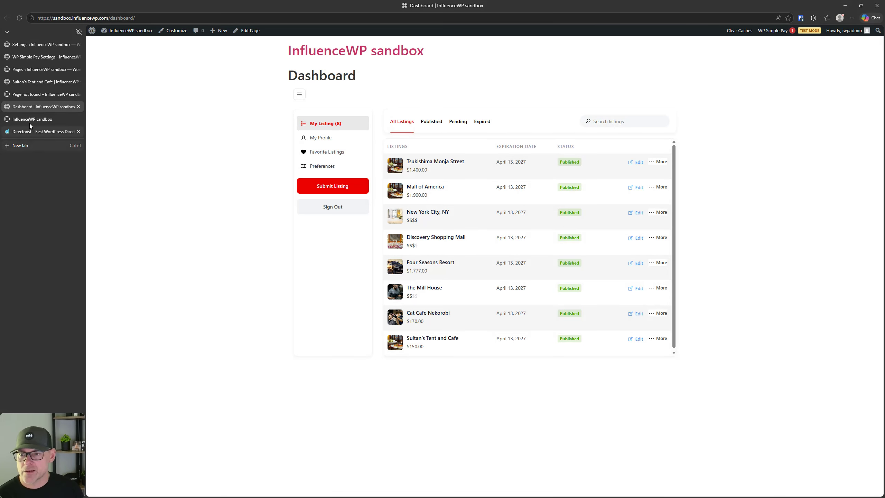
{"action": "left_click", "coordinate": [40, 44]}
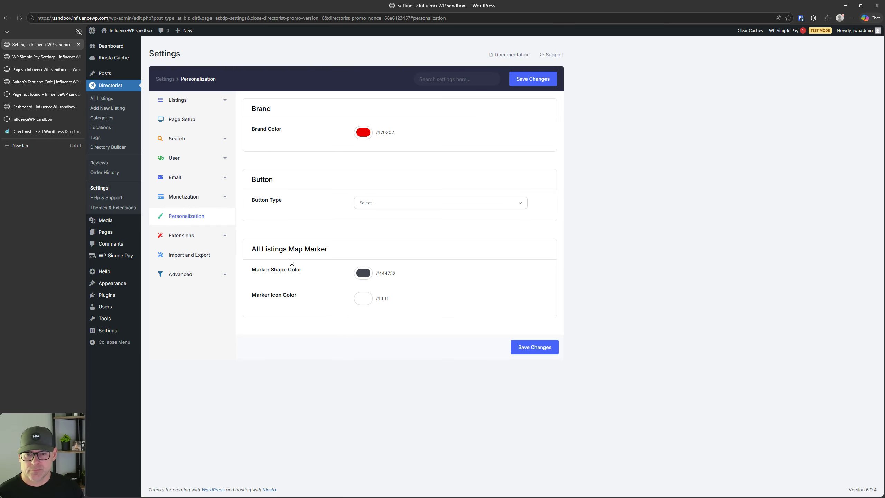
Step: Set the Marker Shape Color to green #00ff1e and save it
{"action": "left_click", "coordinate": [362, 274]}
{"action": "left_click", "coordinate": [416, 335]}
{"action": "left_click_drag", "start_coordinate": [405, 308], "coordinate": [436, 279]}
{"action": "left_click", "coordinate": [547, 346]}
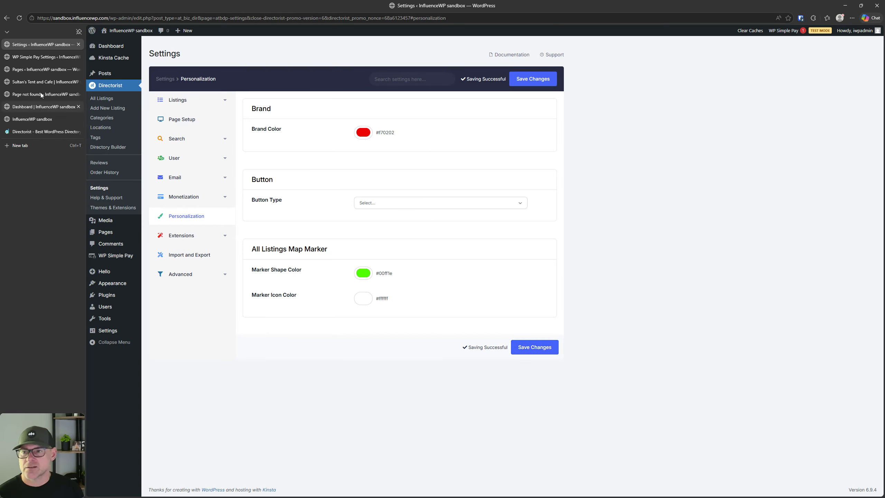
{"action": "left_click", "coordinate": [78, 57]}
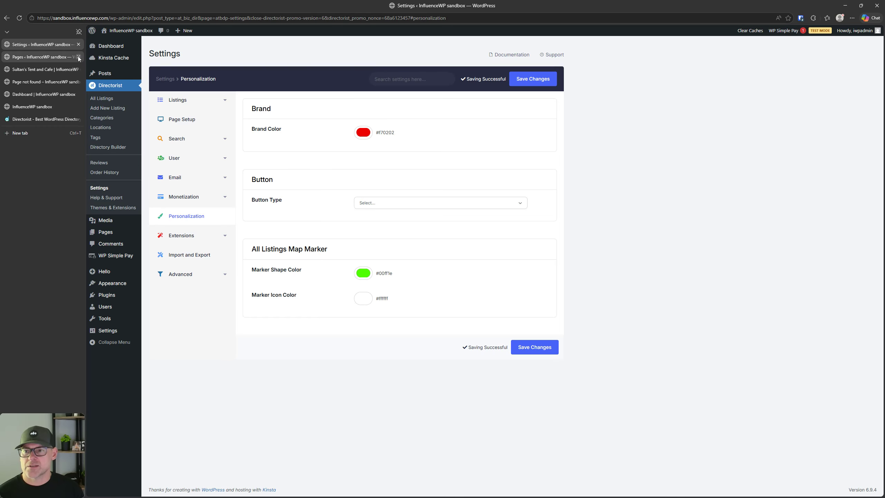
Step: Close leftover tabs and filter the frontend listings dashboard to published, then all listings
{"action": "left_click", "coordinate": [71, 70]}
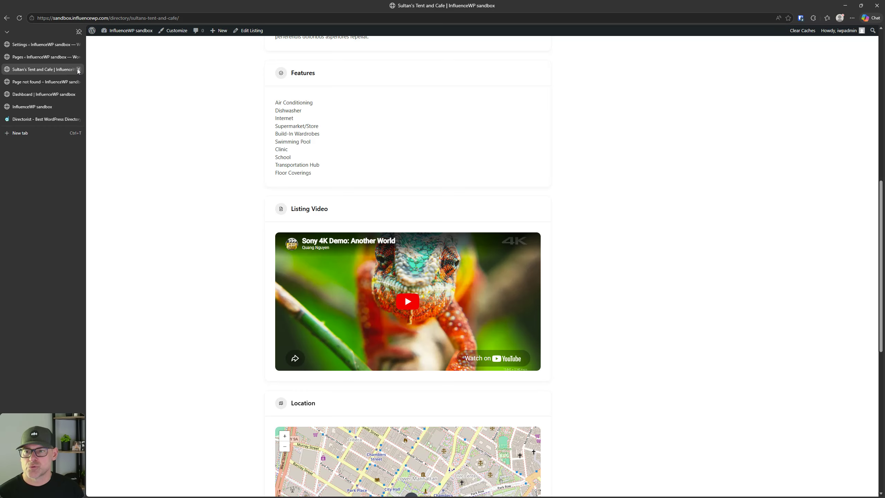
{"action": "left_click", "coordinate": [79, 70]}
{"action": "left_click", "coordinate": [79, 70]}
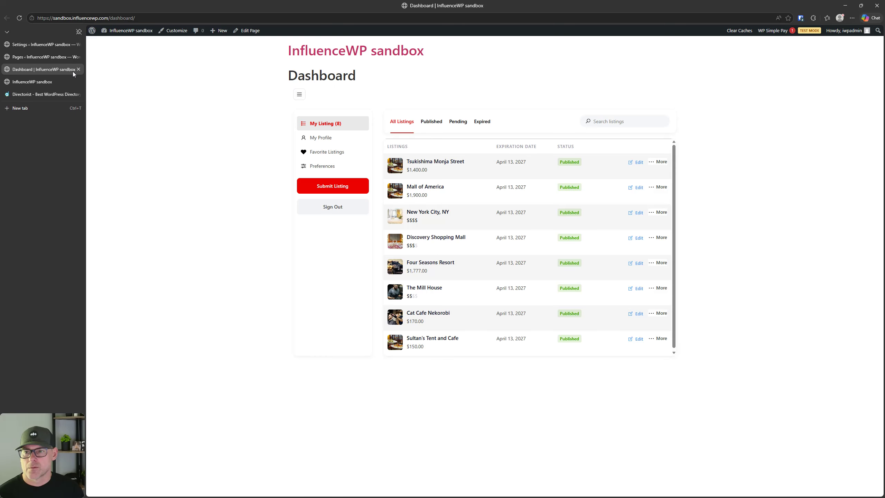
{"action": "left_click", "coordinate": [17, 18]}
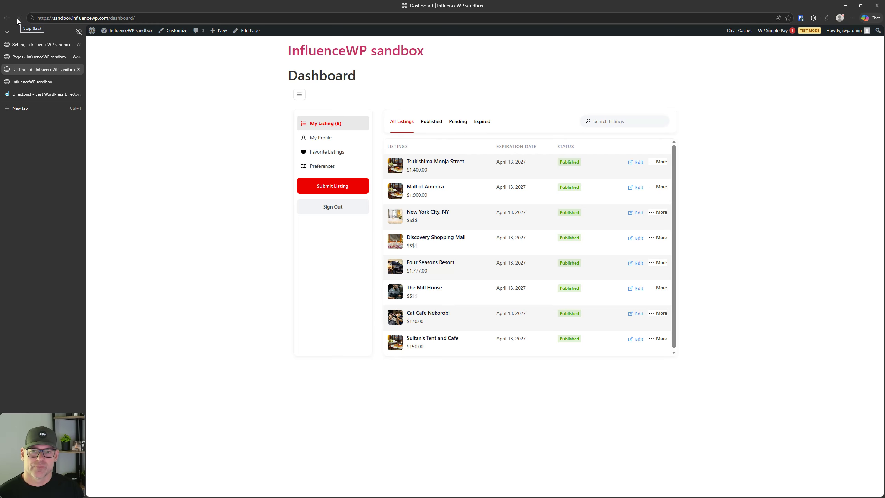
{"action": "left_click", "coordinate": [431, 121]}
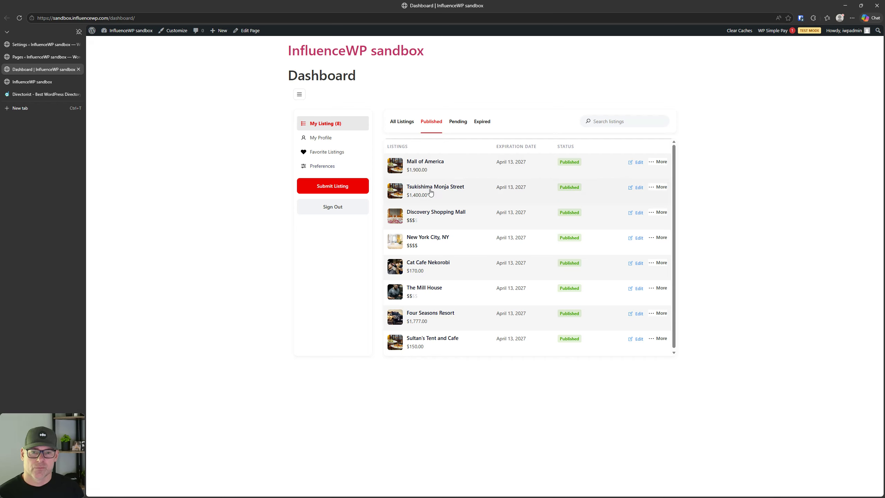
{"action": "left_click", "coordinate": [42, 45]}
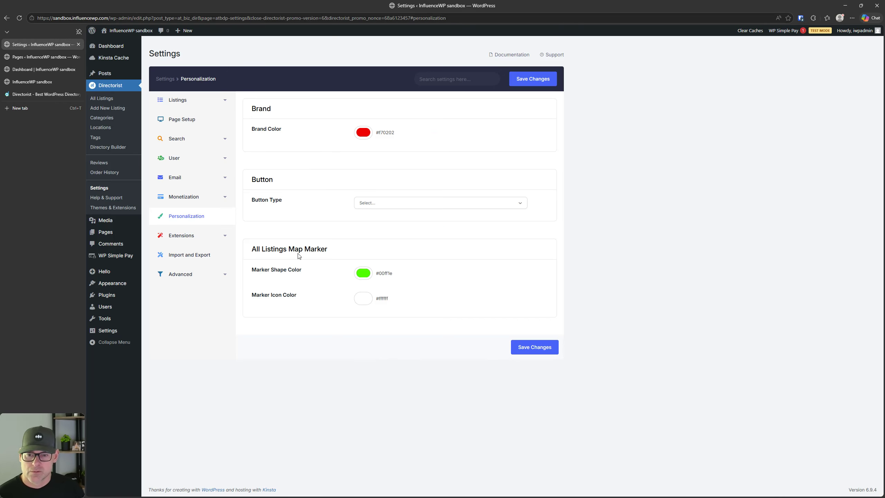
{"action": "left_click", "coordinate": [26, 71]}
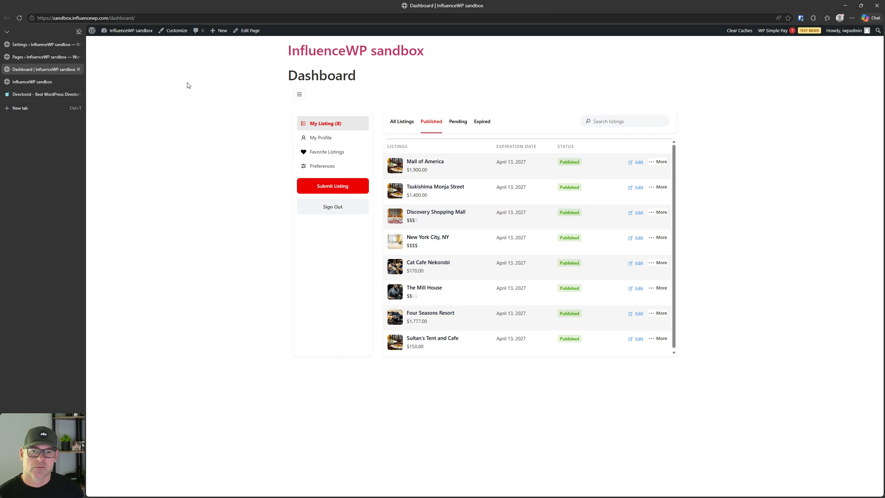
{"action": "left_click", "coordinate": [399, 121]}
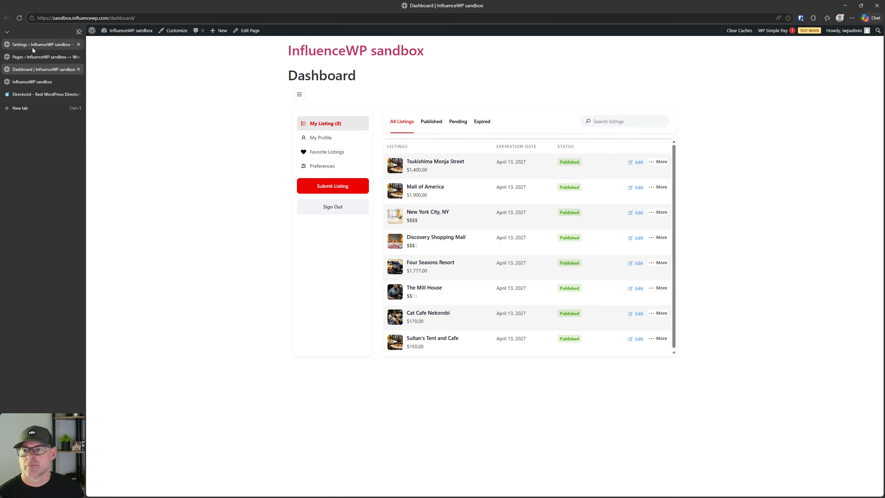
Step: Open the All Listings View page in a new tab and show its listings on the map
{"action": "left_click", "coordinate": [33, 57]}
{"action": "right_click", "coordinate": [217, 156]}
{"action": "left_click", "coordinate": [253, 164]}
{"action": "left_click", "coordinate": [42, 69]}
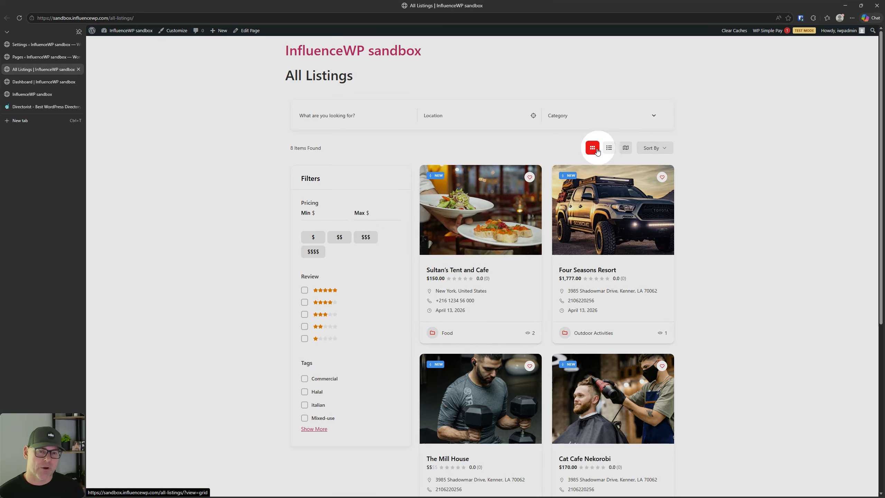
{"action": "left_click", "coordinate": [625, 148]}
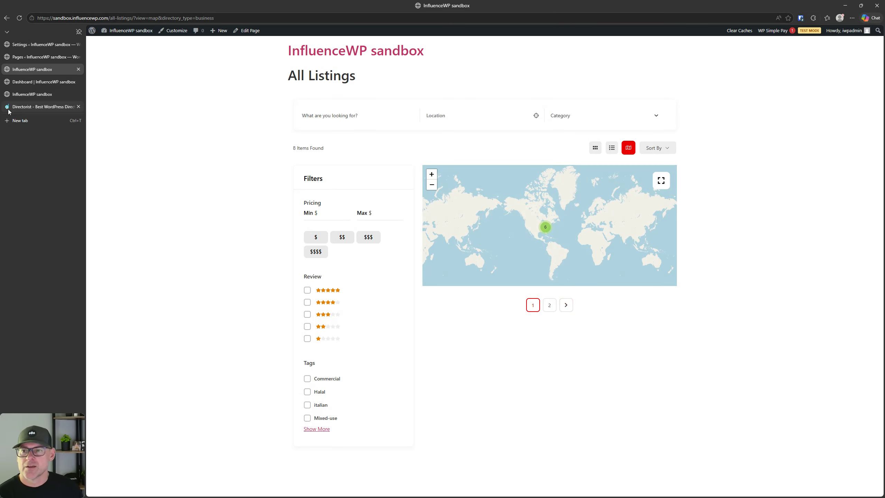
{"action": "left_click", "coordinate": [69, 48]}
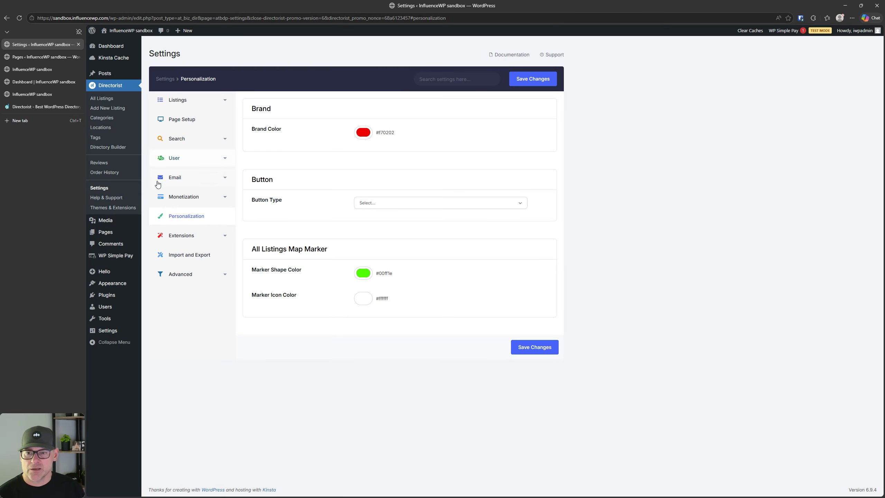
Step: Open 'Checkout Awesome Extensions' from the Extensions settings in a new tab
{"action": "left_click", "coordinate": [188, 237]}
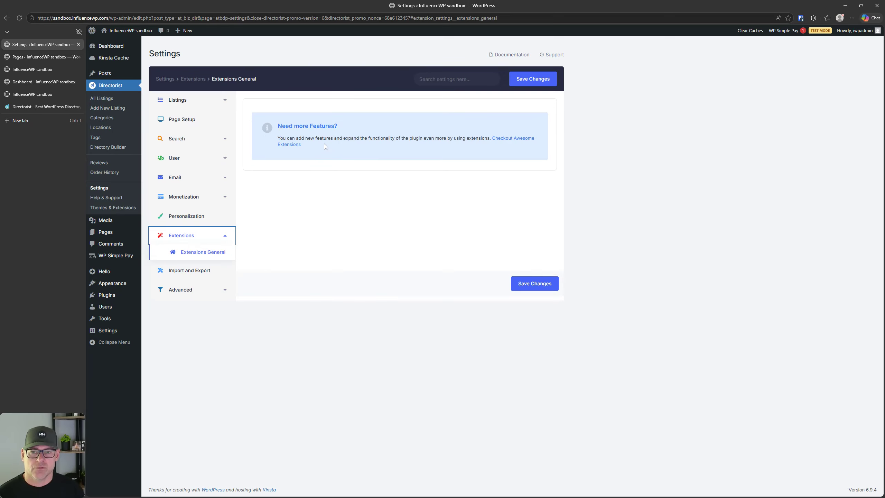
{"action": "key", "text": "ctrl"}
{"action": "key", "text": "ctrl"}
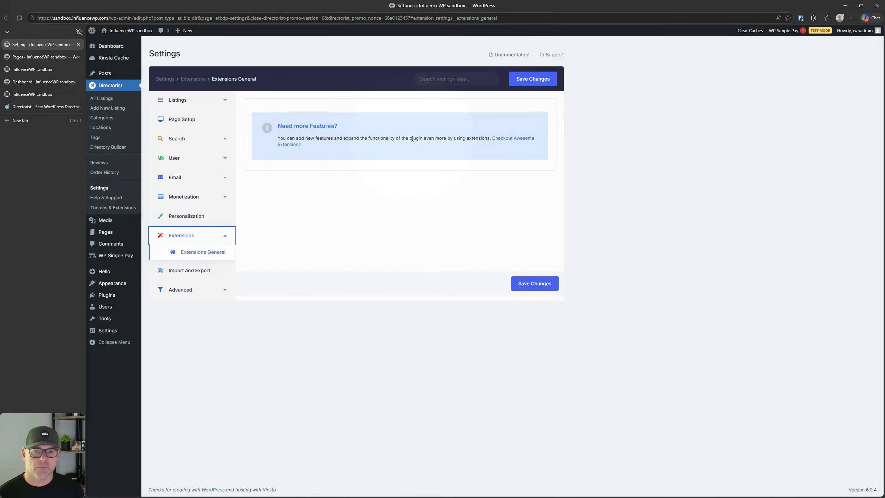
{"action": "right_click", "coordinate": [516, 140]}
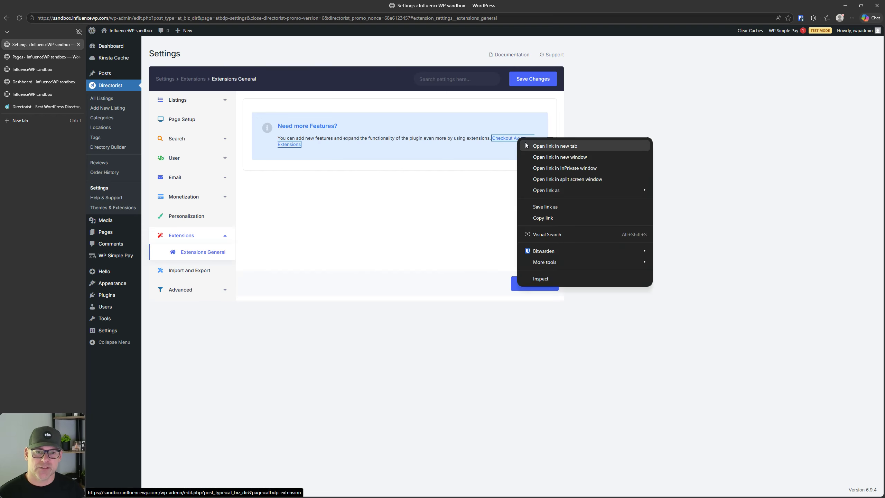
{"action": "left_click", "coordinate": [555, 146]}
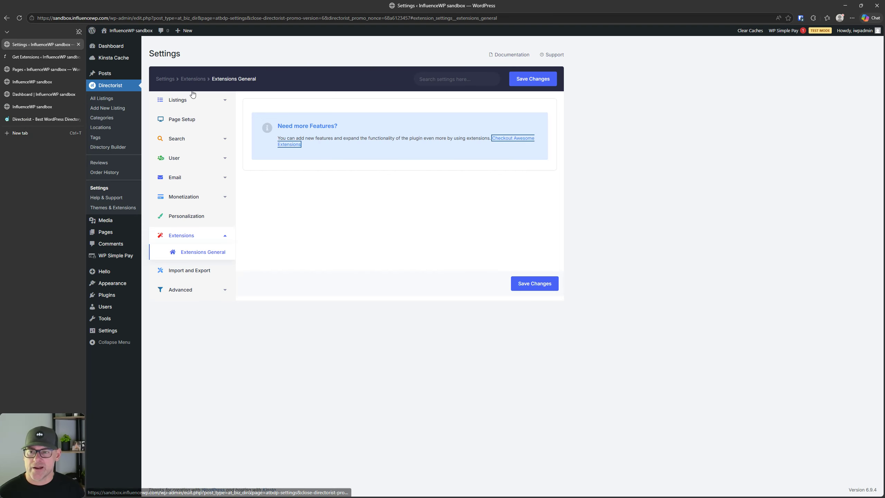
{"action": "left_click", "coordinate": [44, 58]}
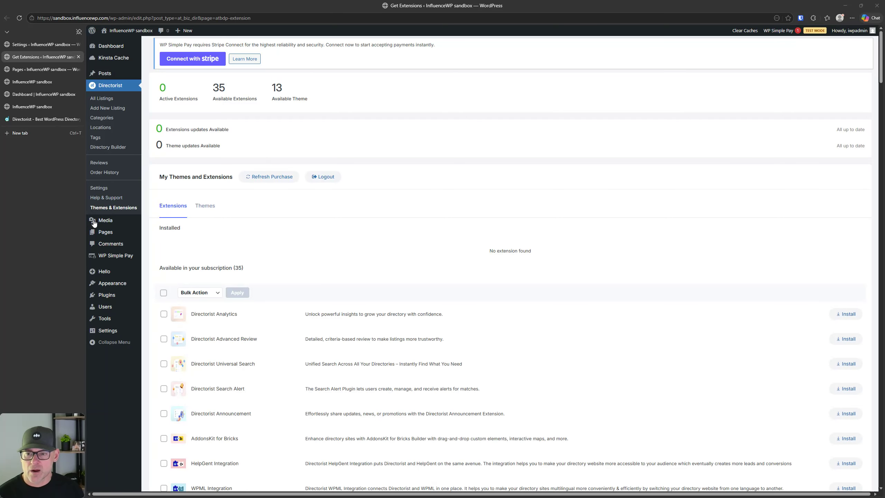
Step: Return to Directorist's Extensions settings and reopen the Themes & Extensions page
{"action": "left_click", "coordinate": [106, 209]}
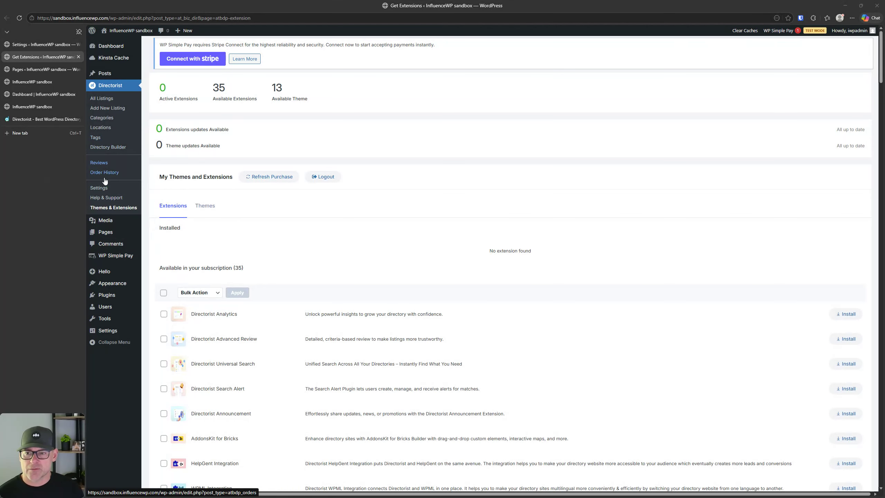
{"action": "left_click", "coordinate": [106, 187]}
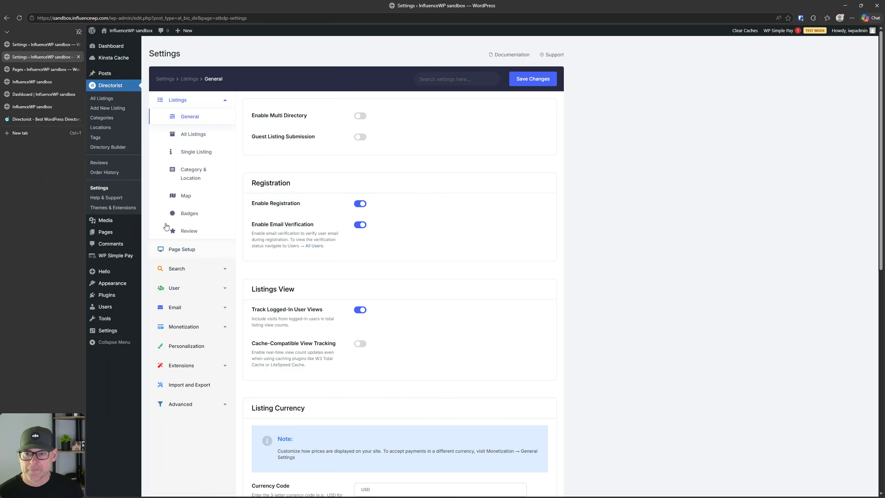
{"action": "scroll", "coordinate": [187, 318], "scroll_direction": "down", "scroll_amount": 1}
{"action": "left_click", "coordinate": [189, 334]}
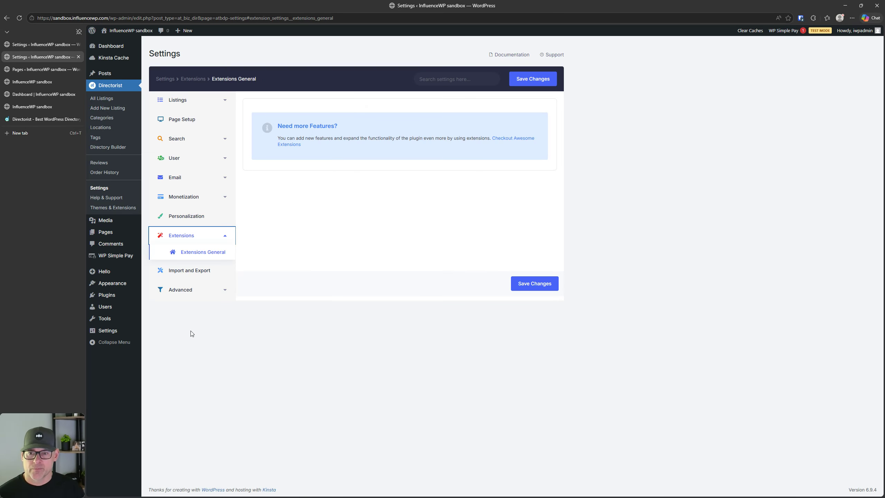
{"action": "left_click", "coordinate": [523, 140]}
{"action": "left_click", "coordinate": [214, 254]}
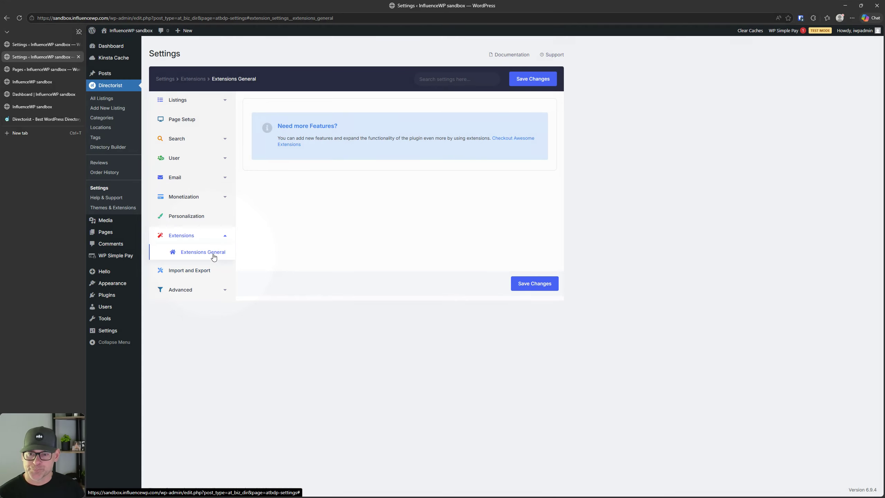
{"action": "left_click", "coordinate": [289, 144]}
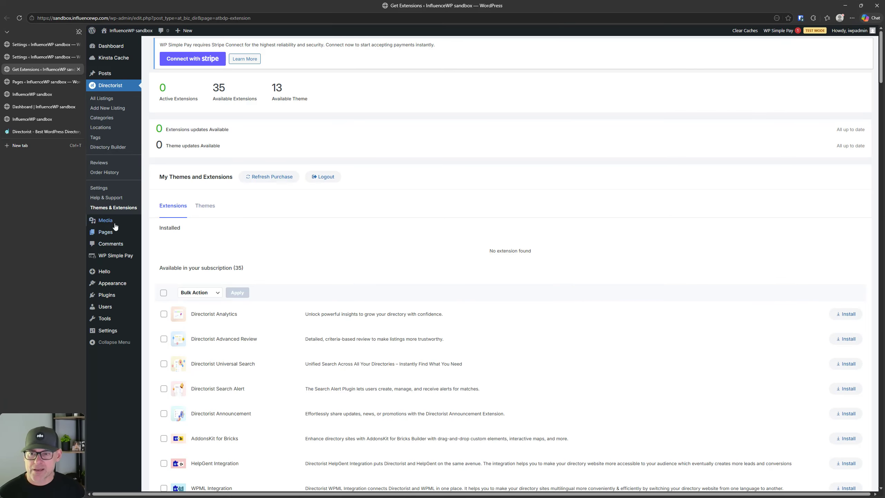
{"action": "left_click", "coordinate": [119, 208]}
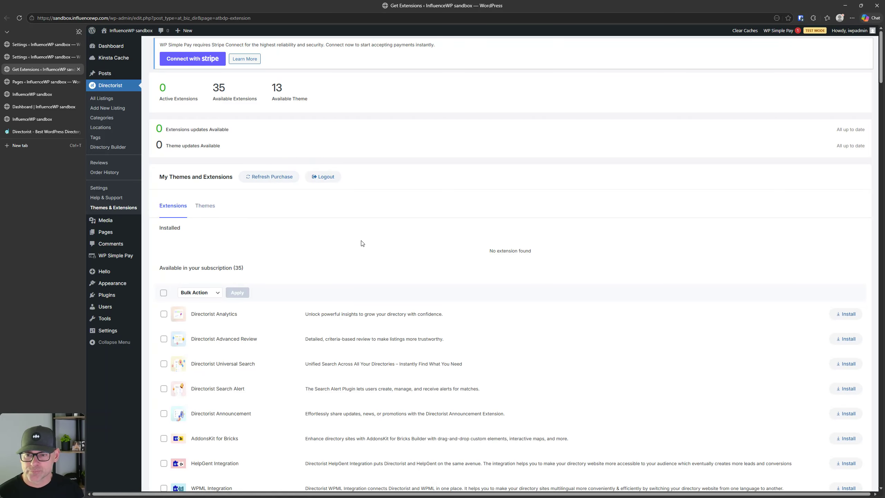
Step: Show the Themes tab and scroll through subscription themes like dJobs and dHotels
{"action": "left_click", "coordinate": [171, 205]}
{"action": "left_click", "coordinate": [200, 208]}
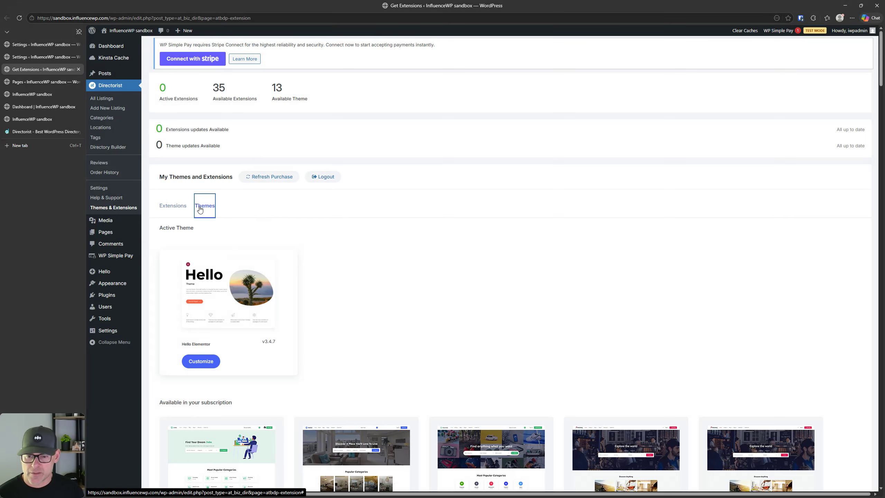
{"action": "scroll", "coordinate": [265, 230], "scroll_direction": "down", "scroll_amount": 2}
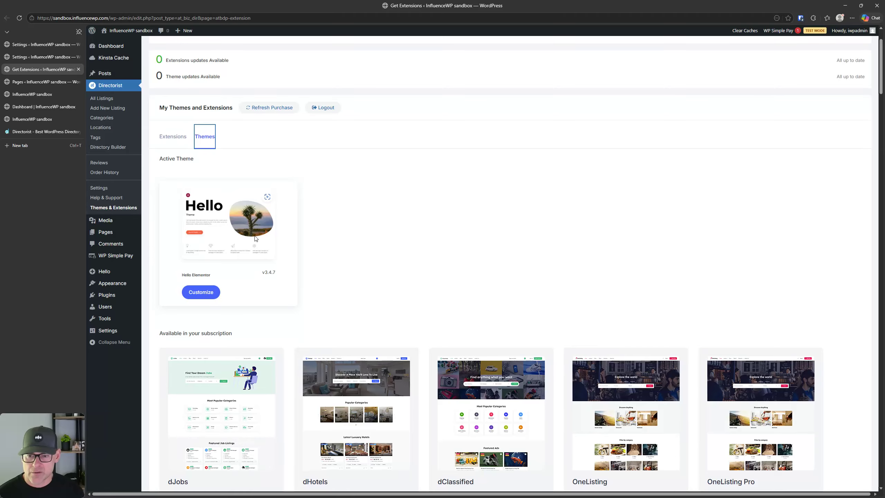
{"action": "scroll", "coordinate": [267, 304], "scroll_direction": "down", "scroll_amount": 3}
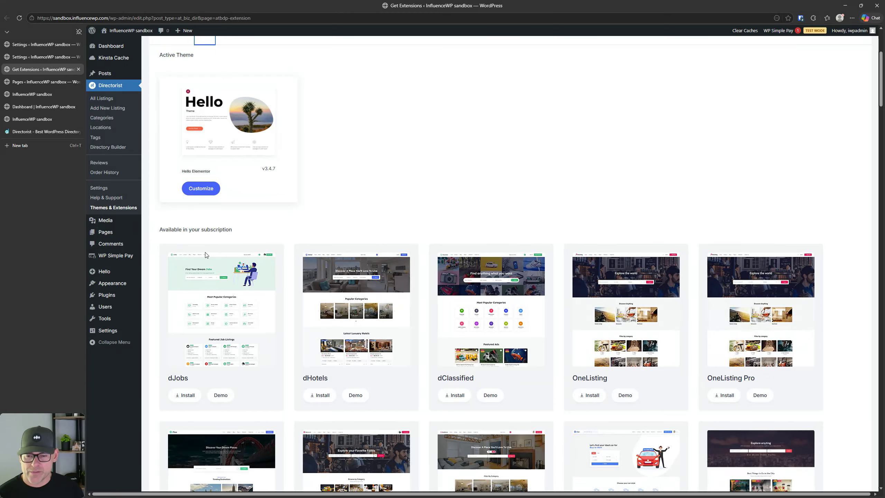
{"action": "scroll", "coordinate": [205, 255], "scroll_direction": "down", "scroll_amount": 3}
{"action": "scroll", "coordinate": [561, 242], "scroll_direction": "down", "scroll_amount": 10}
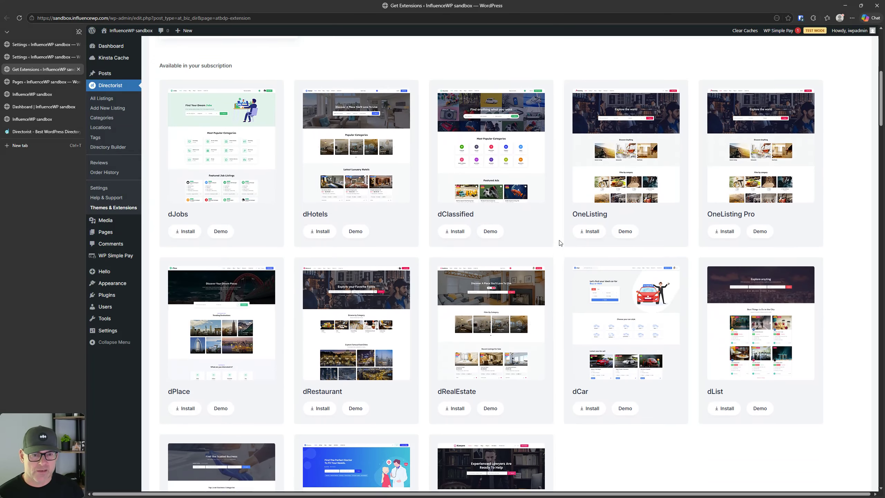
{"action": "scroll", "coordinate": [369, 306], "scroll_direction": "up", "scroll_amount": 7}
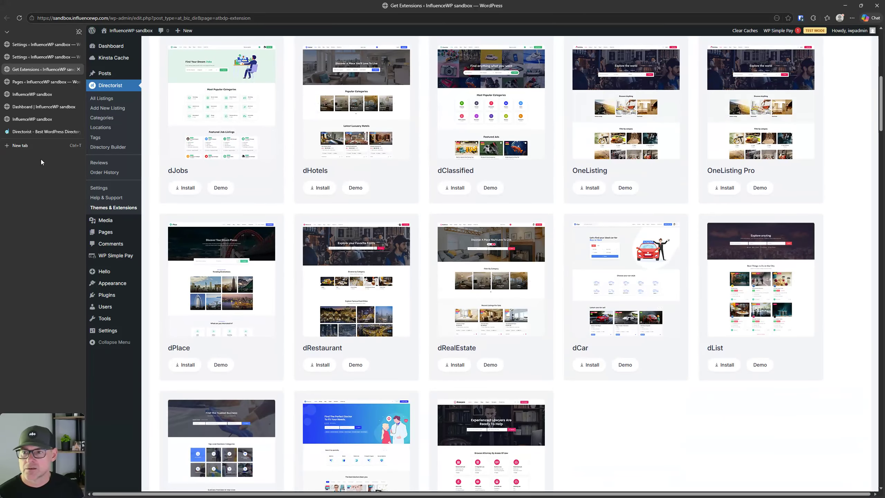
{"action": "left_click", "coordinate": [44, 131]}
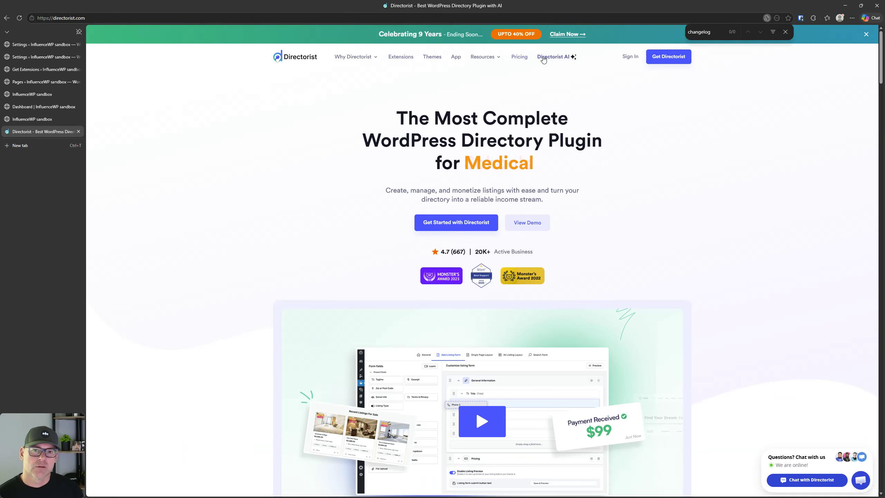
Step: Compare the directorist.com pricing plans, from $103/year to $449 lifetime, then return to Settings
{"action": "left_click", "coordinate": [519, 57]}
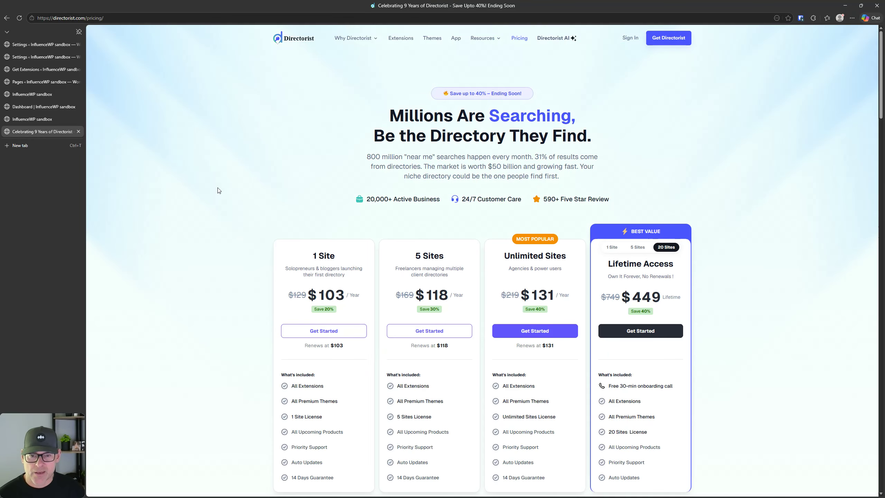
{"action": "scroll", "coordinate": [217, 190], "scroll_direction": "down", "scroll_amount": 4}
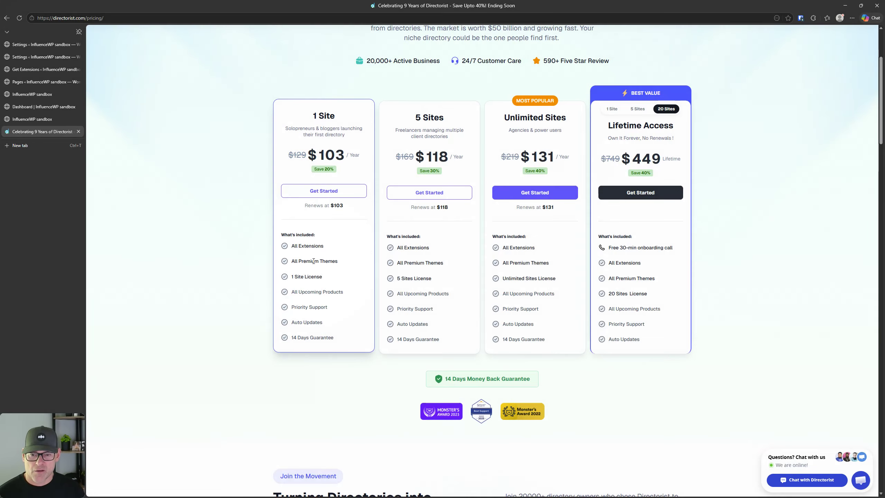
{"action": "scroll", "coordinate": [246, 275], "scroll_direction": "up", "scroll_amount": 4}
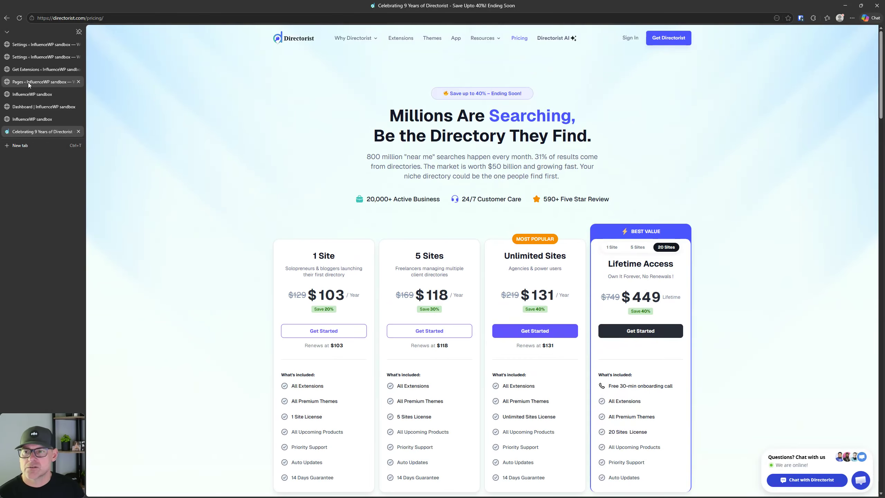
{"action": "left_click", "coordinate": [33, 44]}
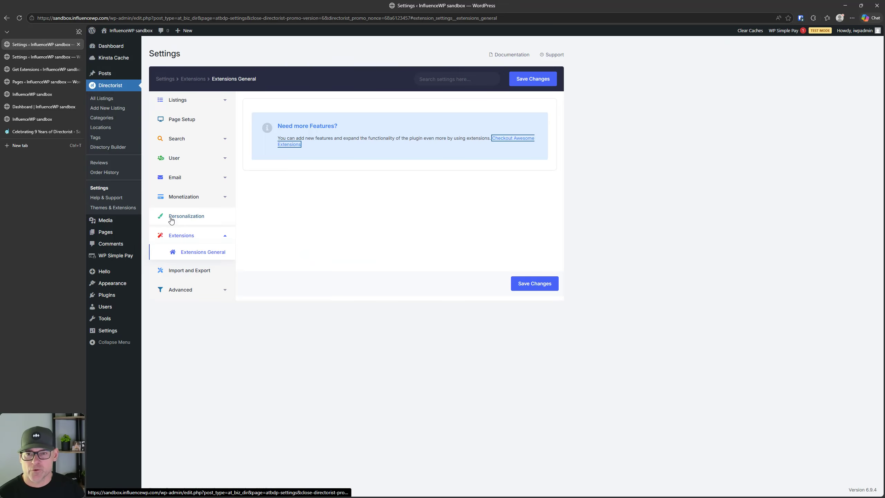
Step: Close the duplicate settings tab and scroll through the 35 extensions and 13 themes
{"action": "left_click", "coordinate": [28, 58]}
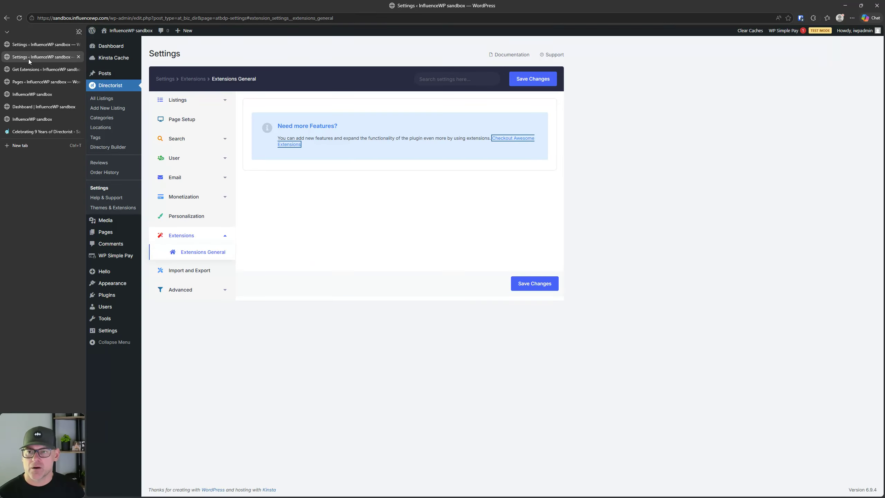
{"action": "left_click", "coordinate": [78, 57]}
{"action": "scroll", "coordinate": [265, 205], "scroll_direction": "up", "scroll_amount": 6}
{"action": "scroll", "coordinate": [267, 213], "scroll_direction": "down", "scroll_amount": 1}
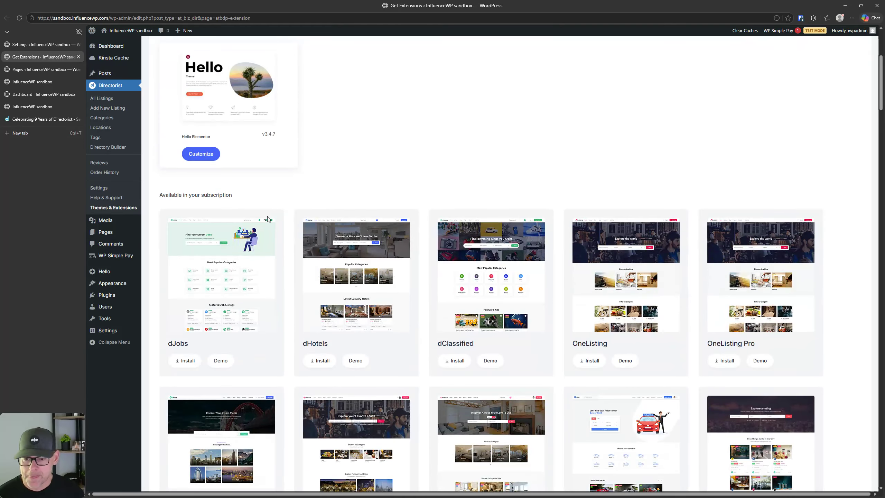
{"action": "scroll", "coordinate": [255, 310], "scroll_direction": "up", "scroll_amount": 5}
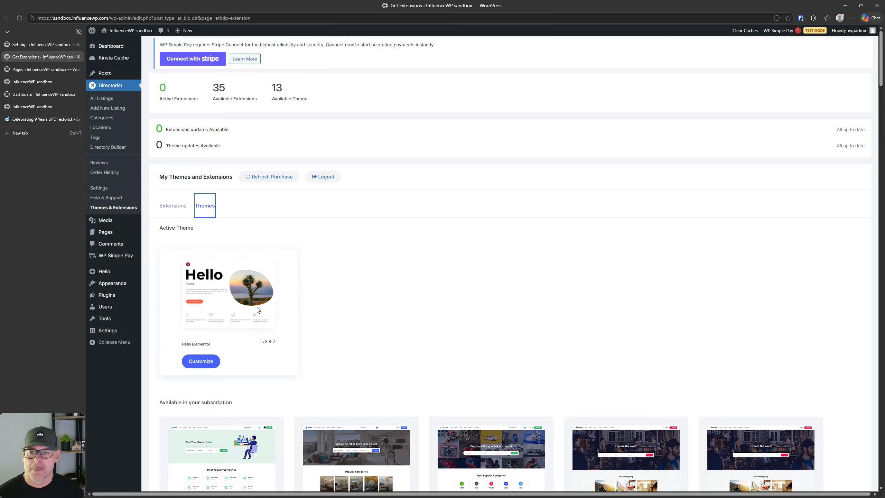
{"action": "scroll", "coordinate": [428, 306], "scroll_direction": "down", "scroll_amount": 17}
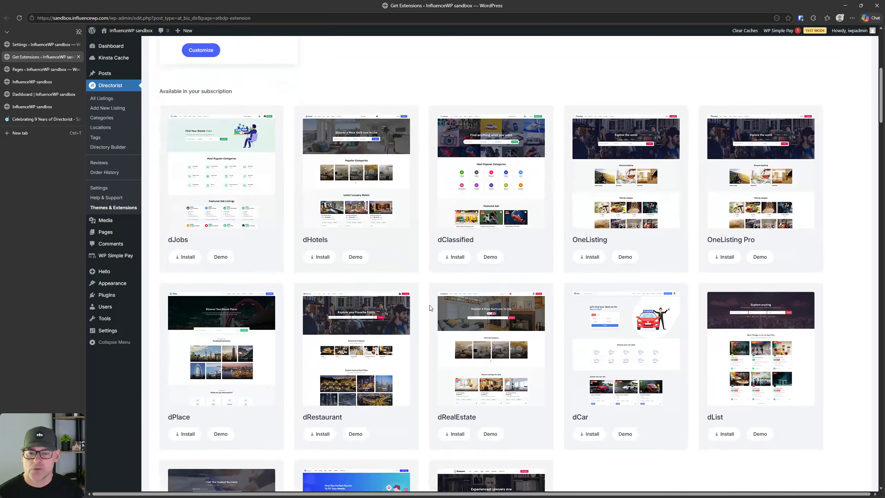
{"action": "scroll", "coordinate": [431, 308], "scroll_direction": "down", "scroll_amount": 5}
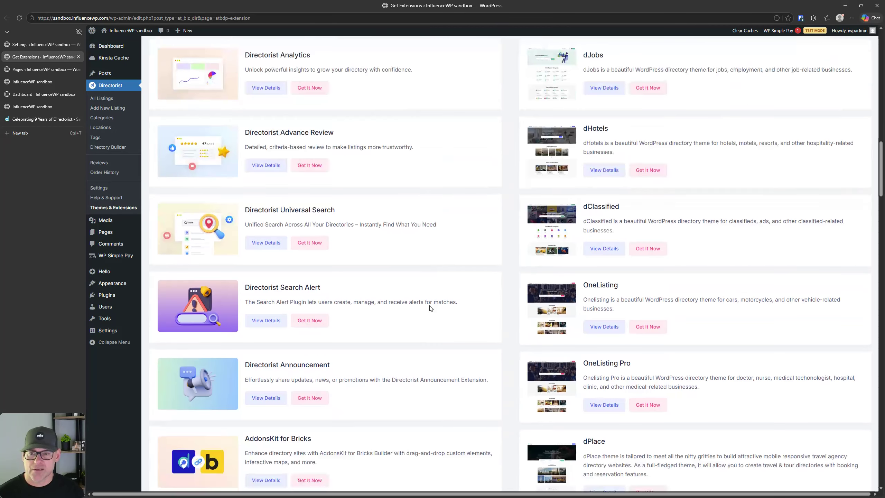
{"action": "scroll", "coordinate": [430, 308], "scroll_direction": "up", "scroll_amount": 3}
{"action": "scroll", "coordinate": [431, 308], "scroll_direction": "down", "scroll_amount": 1}
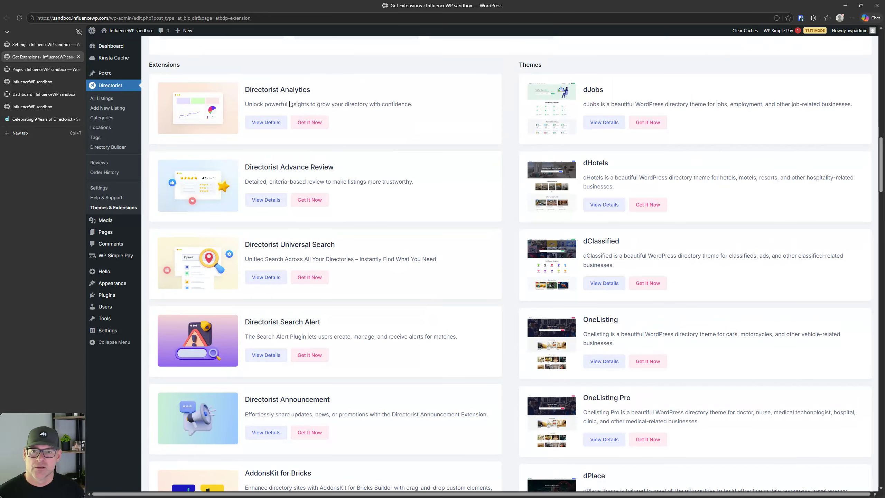
{"action": "scroll", "coordinate": [297, 263], "scroll_direction": "down", "scroll_amount": 10}
{"action": "scroll", "coordinate": [323, 266], "scroll_direction": "up", "scroll_amount": 15}
{"action": "scroll", "coordinate": [324, 266], "scroll_direction": "up", "scroll_amount": 5}
Step: Log out of the Directorist account and scroll the public catalogue's Get It Now offers
{"action": "left_click", "coordinate": [322, 179]}
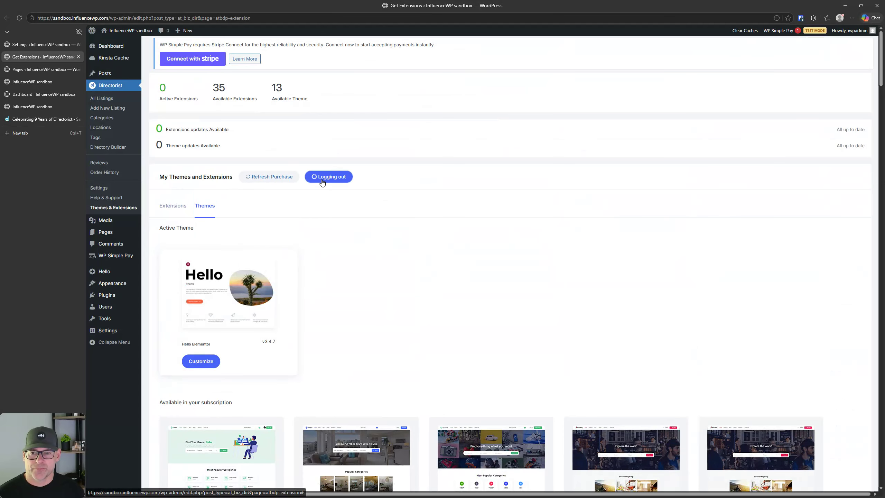
{"action": "scroll", "coordinate": [303, 234], "scroll_direction": "down", "scroll_amount": 6}
{"action": "scroll", "coordinate": [302, 234], "scroll_direction": "down", "scroll_amount": 5}
{"action": "scroll", "coordinate": [303, 235], "scroll_direction": "up", "scroll_amount": 7}
{"action": "scroll", "coordinate": [305, 233], "scroll_direction": "up", "scroll_amount": 3}
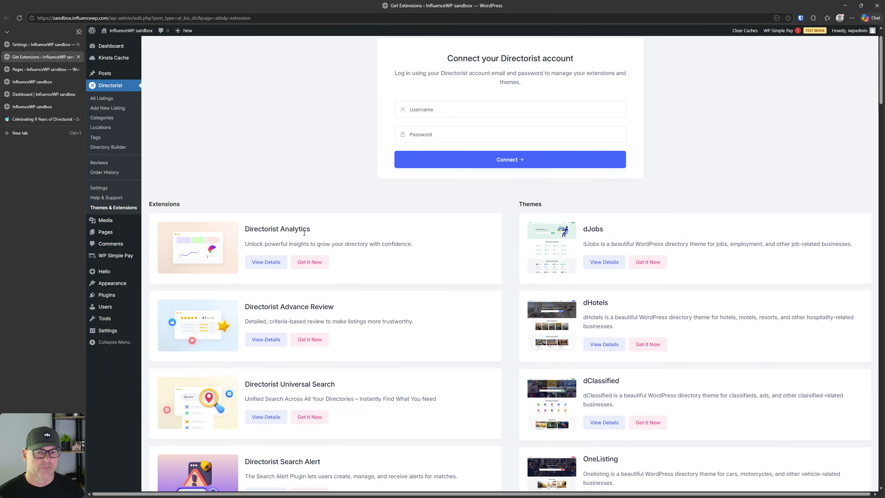
{"action": "scroll", "coordinate": [204, 229], "scroll_direction": "down", "scroll_amount": 5}
{"action": "scroll", "coordinate": [280, 206], "scroll_direction": "up", "scroll_amount": 4}
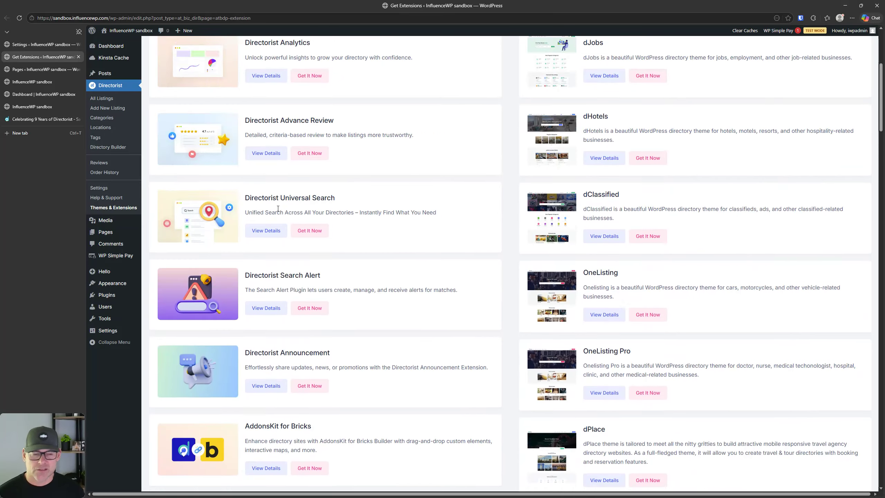
{"action": "left_click", "coordinate": [651, 195]}
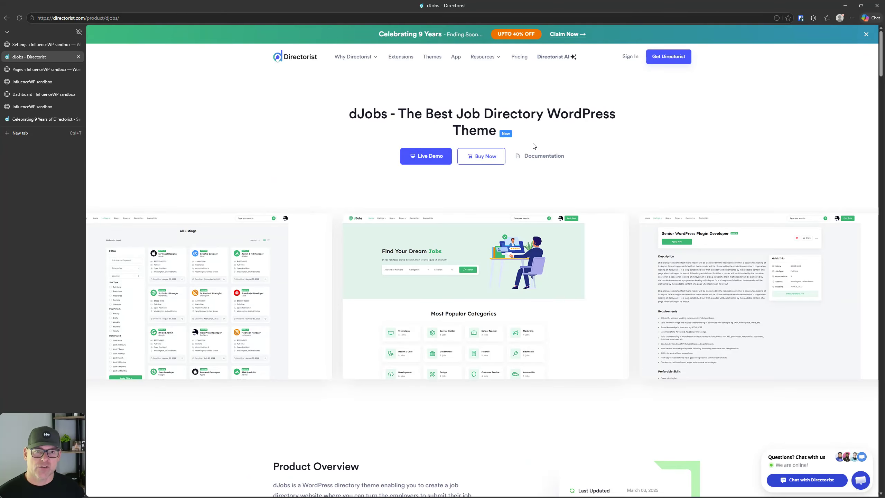
{"action": "scroll", "coordinate": [444, 281], "scroll_direction": "down", "scroll_amount": 8}
{"action": "scroll", "coordinate": [443, 282], "scroll_direction": "up", "scroll_amount": 8}
{"action": "scroll", "coordinate": [444, 282], "scroll_direction": "down", "scroll_amount": 5}
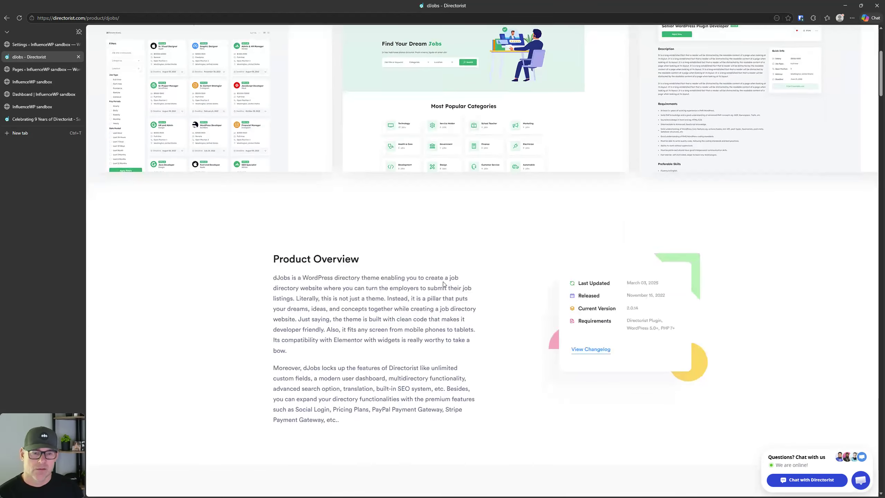
{"action": "scroll", "coordinate": [443, 284], "scroll_direction": "down", "scroll_amount": 3}
{"action": "scroll", "coordinate": [443, 284], "scroll_direction": "up", "scroll_amount": 9}
{"action": "left_click", "coordinate": [7, 18]}
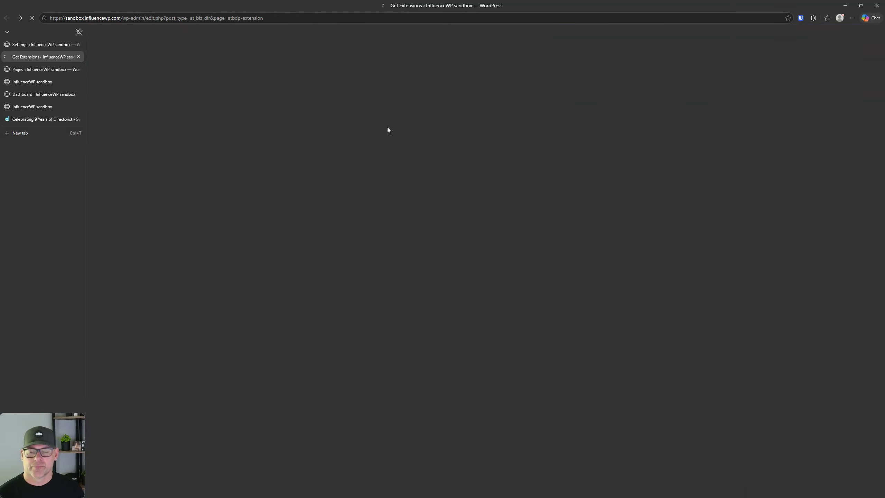
Step: Show the subscription themes, switch to Extensions, then back to Themes
{"action": "scroll", "coordinate": [435, 189], "scroll_direction": "up", "scroll_amount": 3}
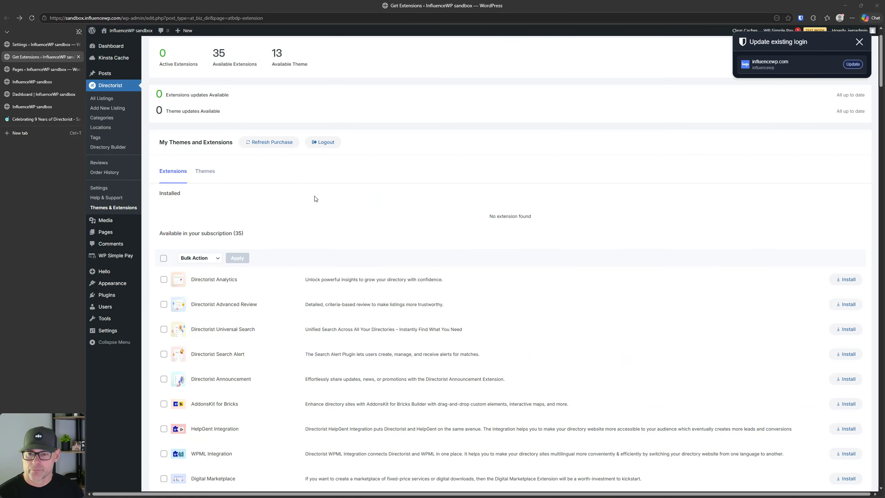
{"action": "scroll", "coordinate": [316, 198], "scroll_direction": "up", "scroll_amount": 2}
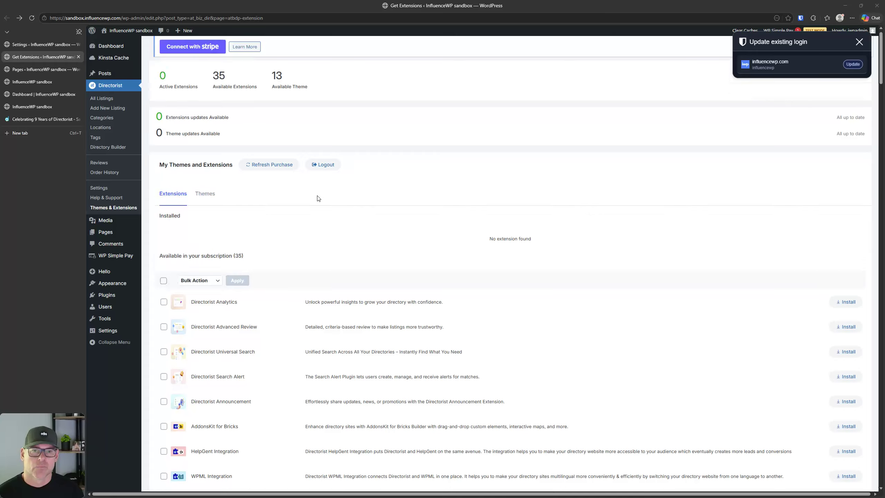
{"action": "left_click", "coordinate": [200, 207]}
{"action": "scroll", "coordinate": [419, 233], "scroll_direction": "down", "scroll_amount": 8}
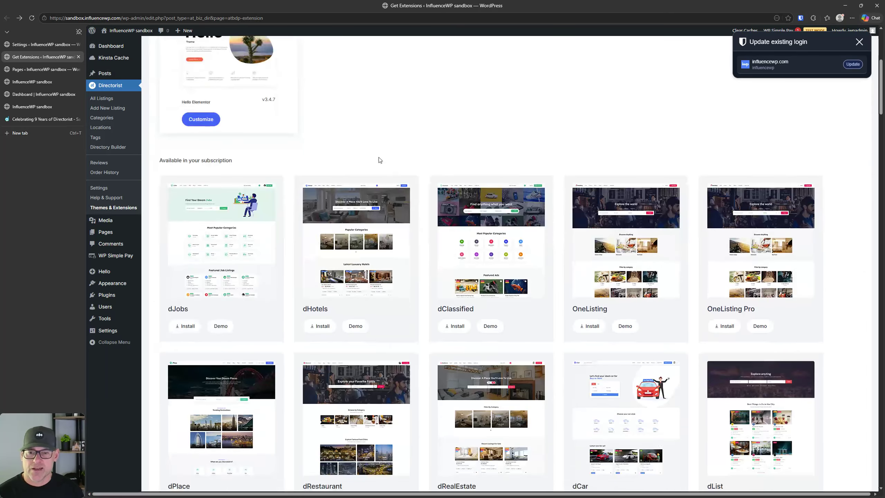
{"action": "scroll", "coordinate": [295, 166], "scroll_direction": "up", "scroll_amount": 4}
{"action": "scroll", "coordinate": [234, 159], "scroll_direction": "up", "scroll_amount": 4}
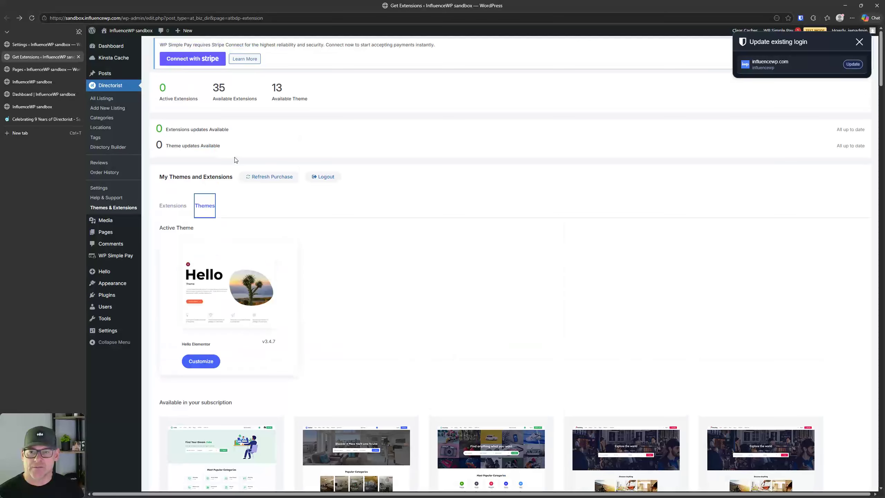
{"action": "left_click", "coordinate": [185, 204]}
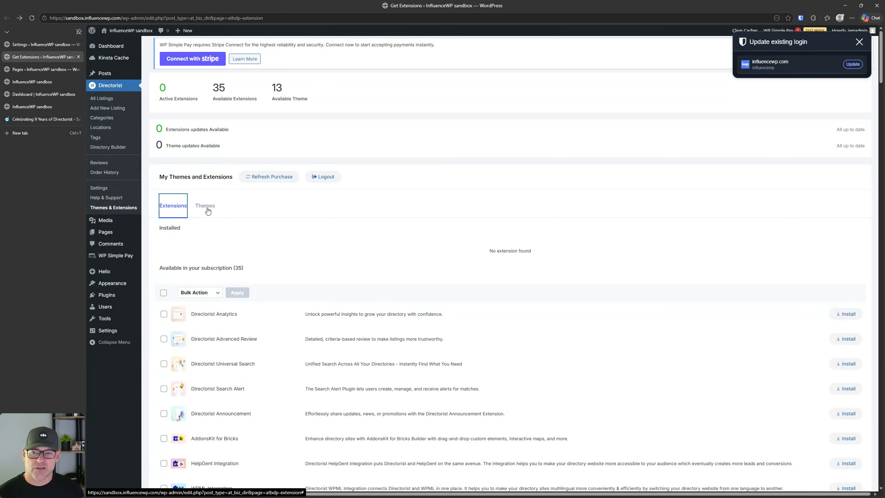
{"action": "left_click", "coordinate": [206, 209]}
{"action": "scroll", "coordinate": [505, 244], "scroll_direction": "down", "scroll_amount": 5}
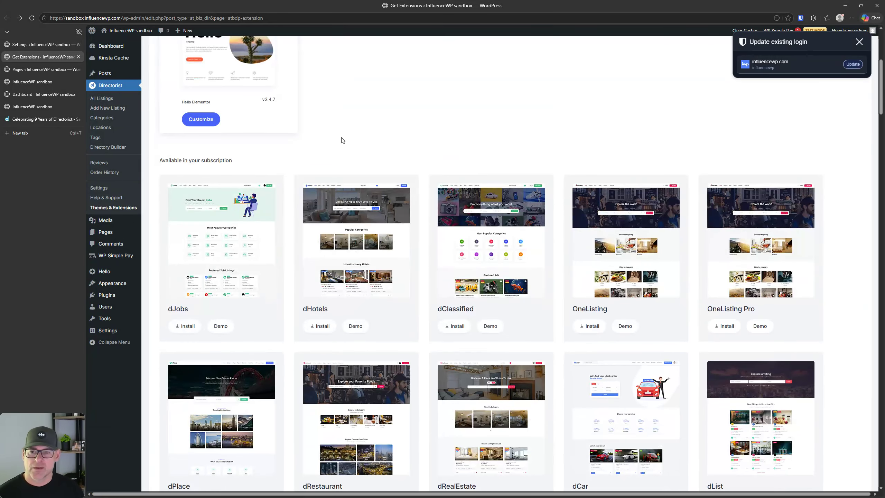
Step: Scroll through the 'Available in your subscription' themes such as dJobs, dHotels and dClassified
{"action": "triple_click", "coordinate": [177, 163]}
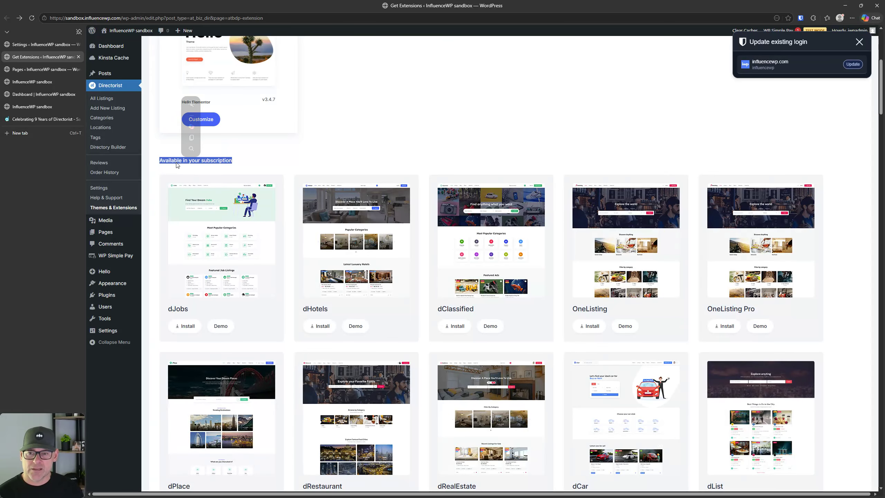
{"action": "left_click", "coordinate": [306, 153]}
{"action": "scroll", "coordinate": [327, 159], "scroll_direction": "down", "scroll_amount": 10}
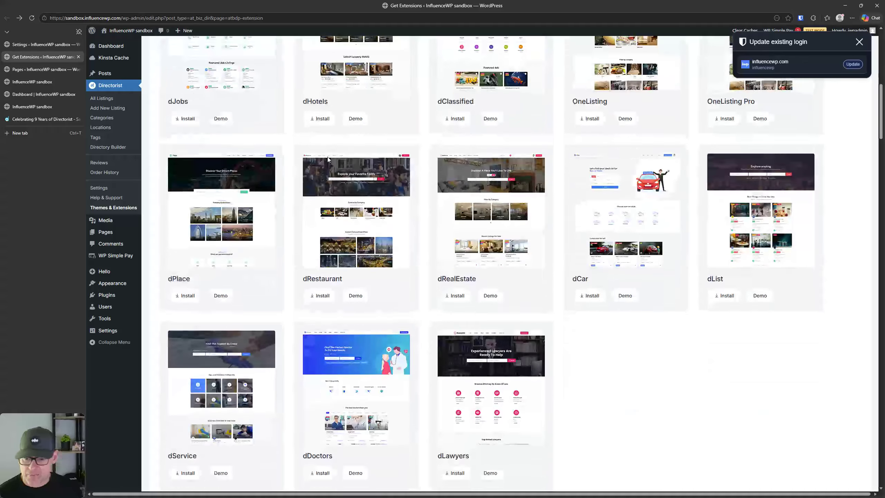
{"action": "scroll", "coordinate": [492, 272], "scroll_direction": "up", "scroll_amount": 7}
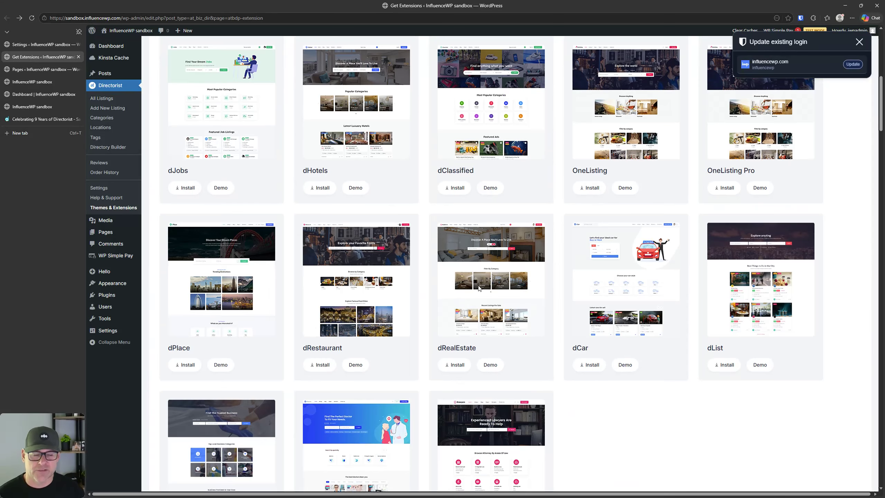
{"action": "scroll", "coordinate": [450, 297], "scroll_direction": "up", "scroll_amount": 8}
{"action": "scroll", "coordinate": [446, 299], "scroll_direction": "down", "scroll_amount": 6}
{"action": "scroll", "coordinate": [444, 303], "scroll_direction": "down", "scroll_amount": 10}
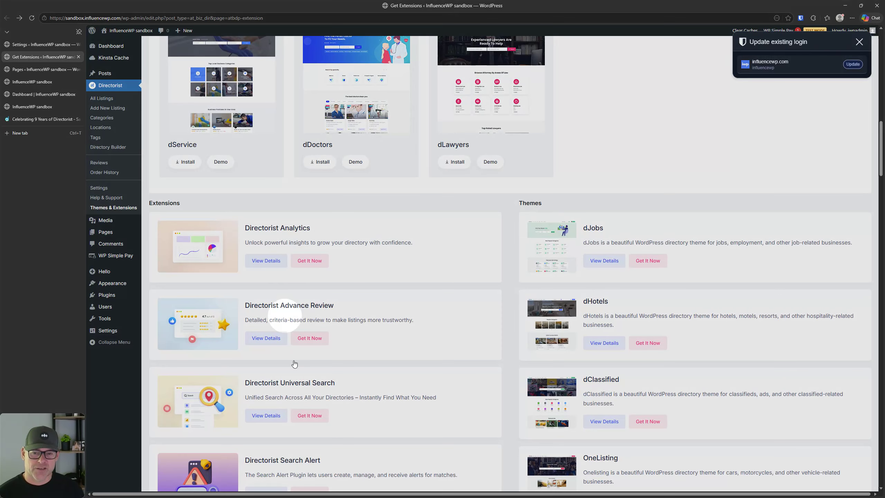
{"action": "scroll", "coordinate": [632, 363], "scroll_direction": "down", "scroll_amount": 7}
{"action": "scroll", "coordinate": [634, 366], "scroll_direction": "up", "scroll_amount": 12}
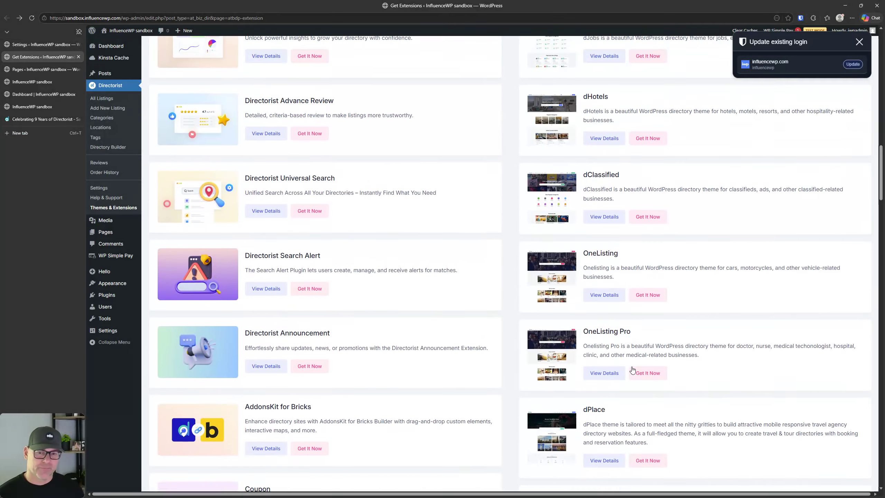
{"action": "scroll", "coordinate": [633, 361], "scroll_direction": "up", "scroll_amount": 3}
{"action": "scroll", "coordinate": [205, 157], "scroll_direction": "up", "scroll_amount": 4}
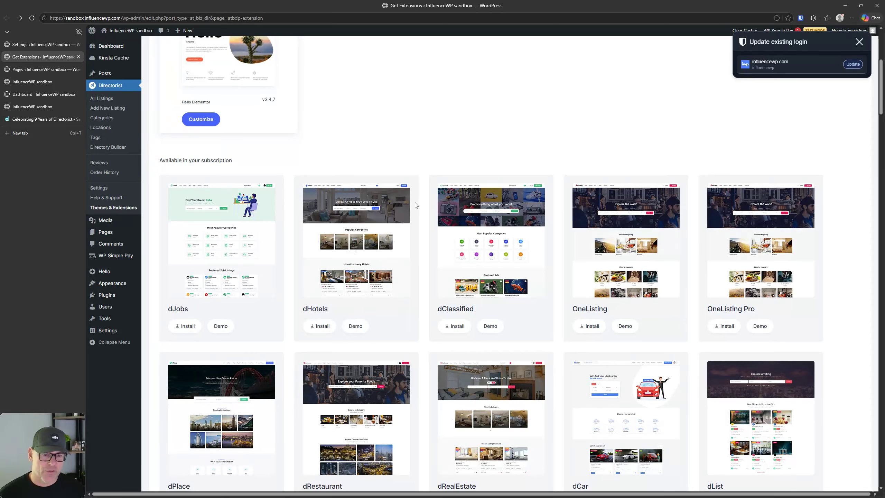
Step: Find the dList theme in the subscription list and start its installation
{"action": "scroll", "coordinate": [533, 264], "scroll_direction": "down", "scroll_amount": 4}
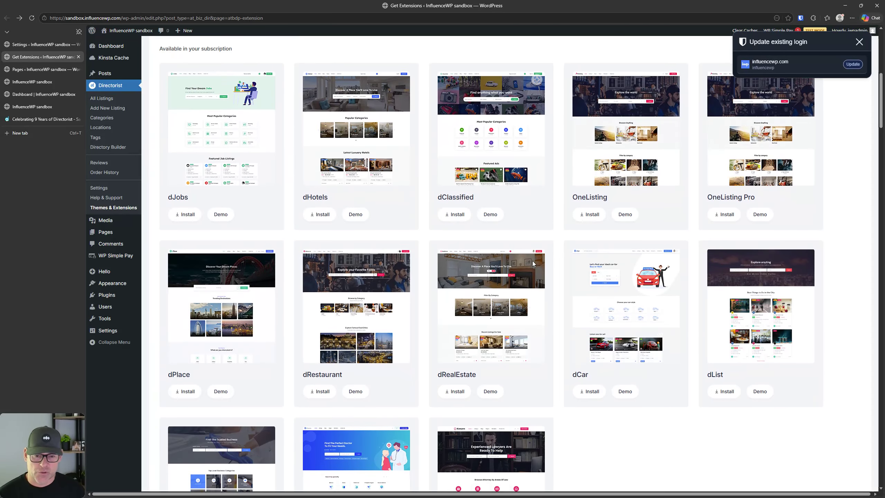
{"action": "scroll", "coordinate": [533, 264], "scroll_direction": "down", "scroll_amount": 1}
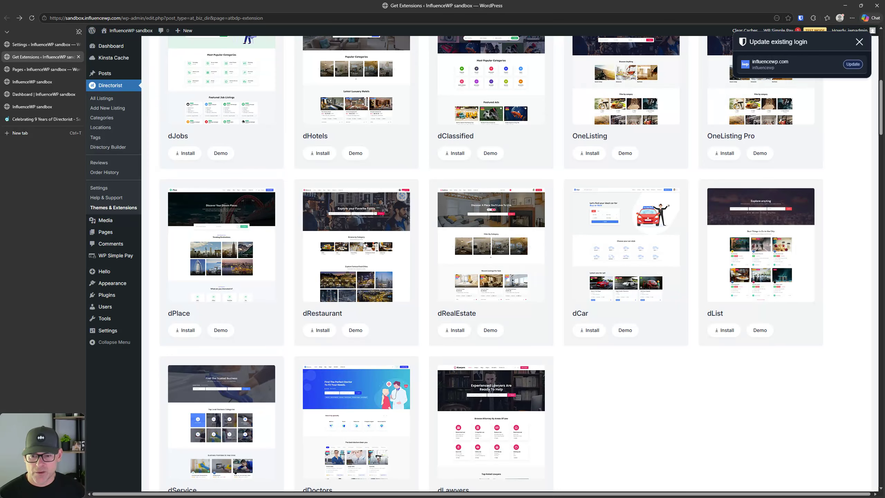
{"action": "scroll", "coordinate": [366, 246], "scroll_direction": "down", "scroll_amount": 4}
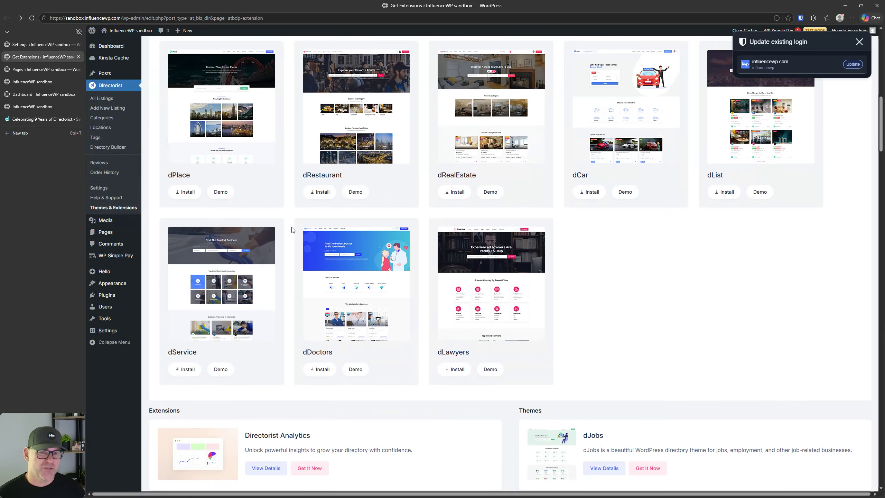
{"action": "scroll", "coordinate": [374, 376], "scroll_direction": "up", "scroll_amount": 6}
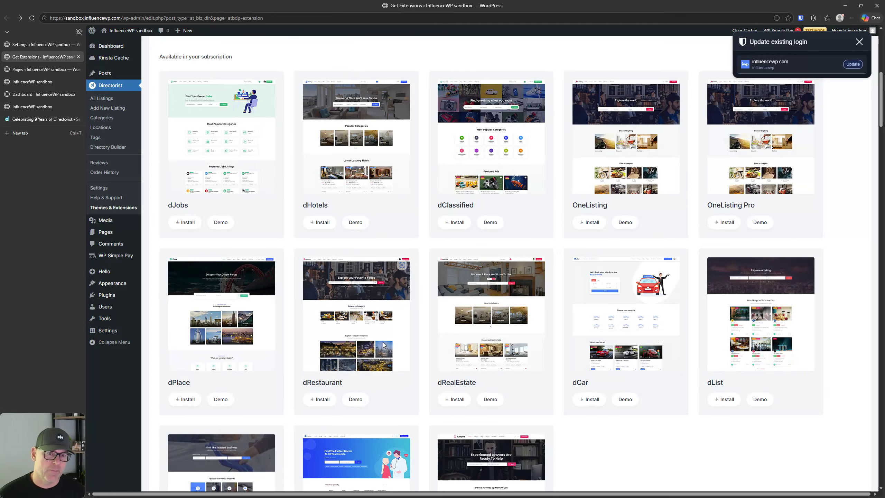
{"action": "scroll", "coordinate": [380, 341], "scroll_direction": "down", "scroll_amount": 2}
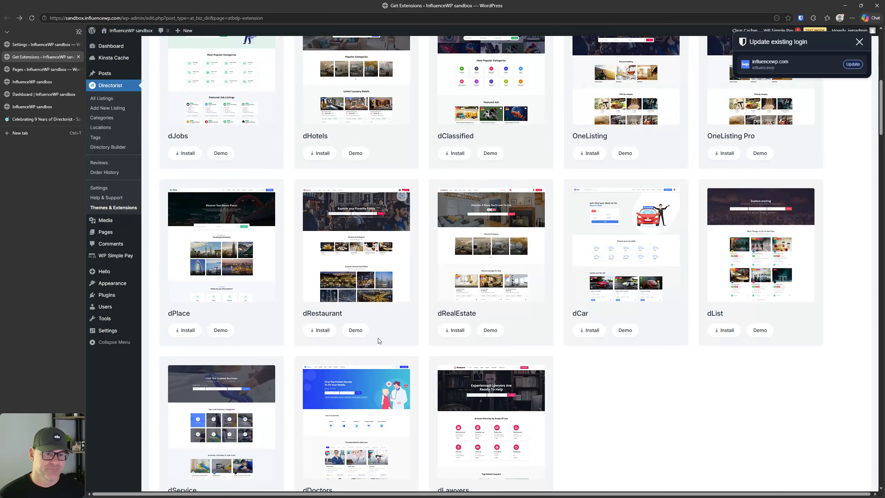
{"action": "scroll", "coordinate": [379, 340], "scroll_direction": "down", "scroll_amount": 3}
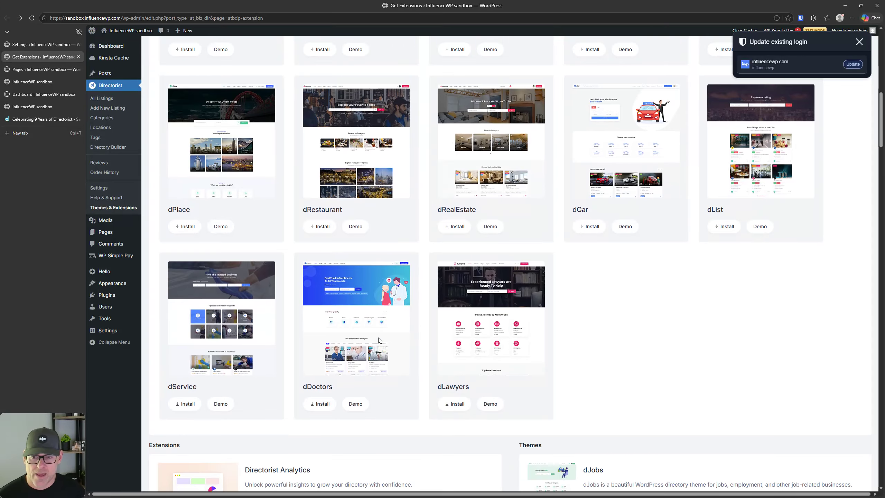
{"action": "scroll", "coordinate": [667, 249], "scroll_direction": "up", "scroll_amount": 3}
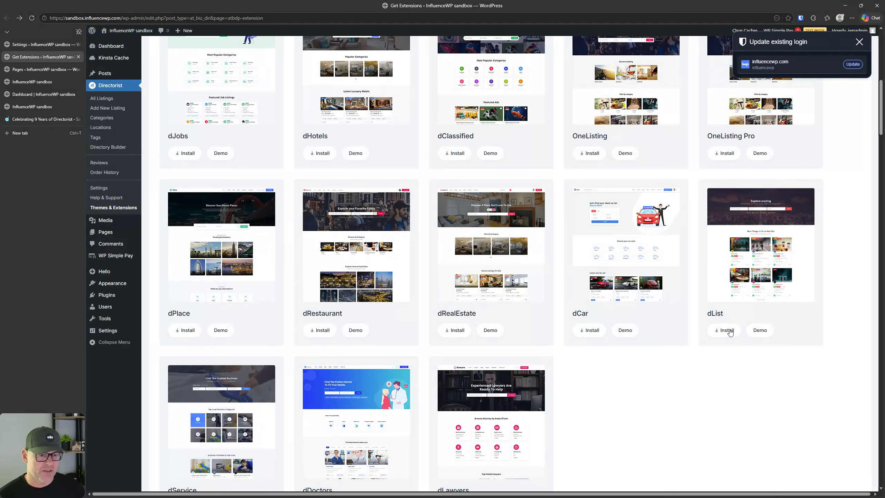
{"action": "left_click", "coordinate": [727, 330]}
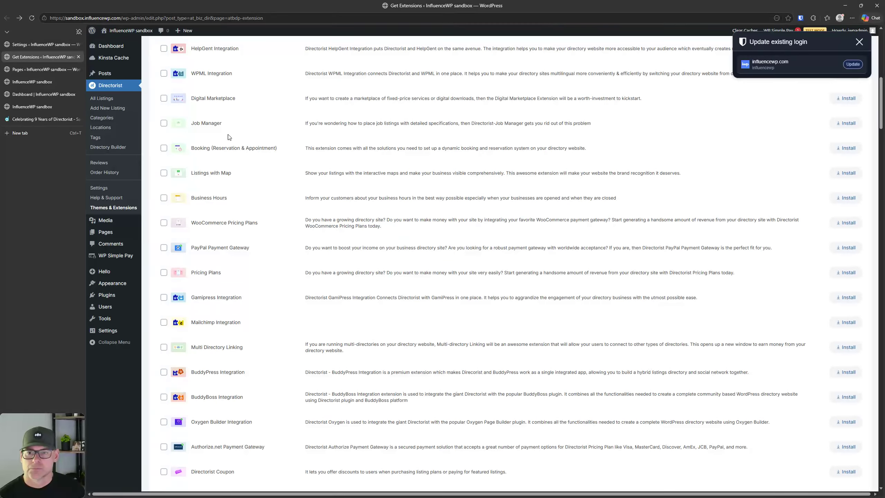
Step: Dismiss the saved-login update prompt, glance at Themes, then return to the Extensions list
{"action": "scroll", "coordinate": [535, 386], "scroll_direction": "up", "scroll_amount": 10}
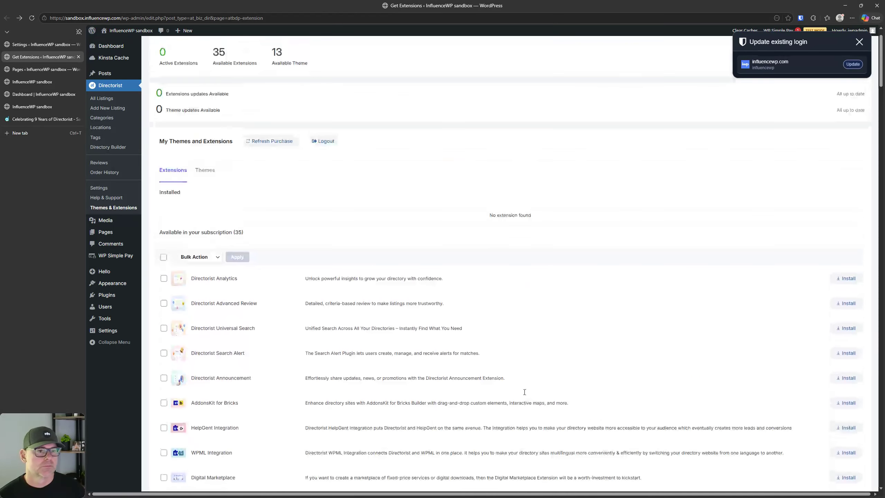
{"action": "left_click", "coordinate": [858, 42]}
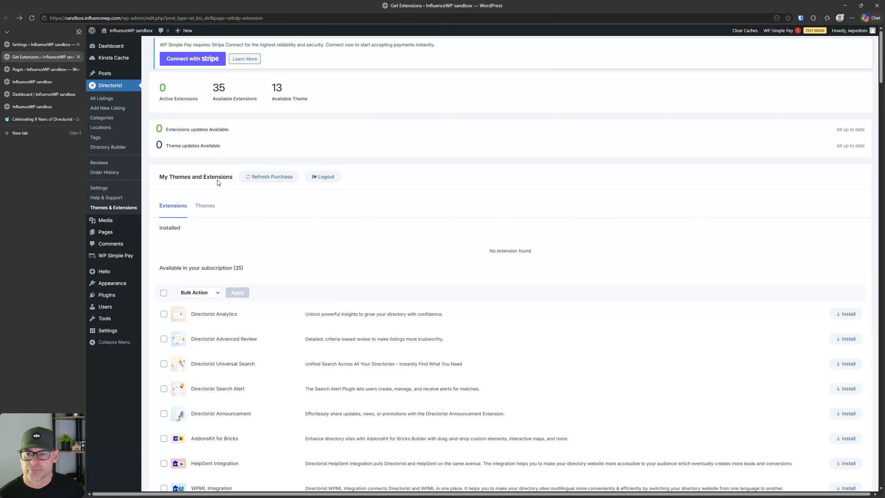
{"action": "left_click", "coordinate": [205, 206]}
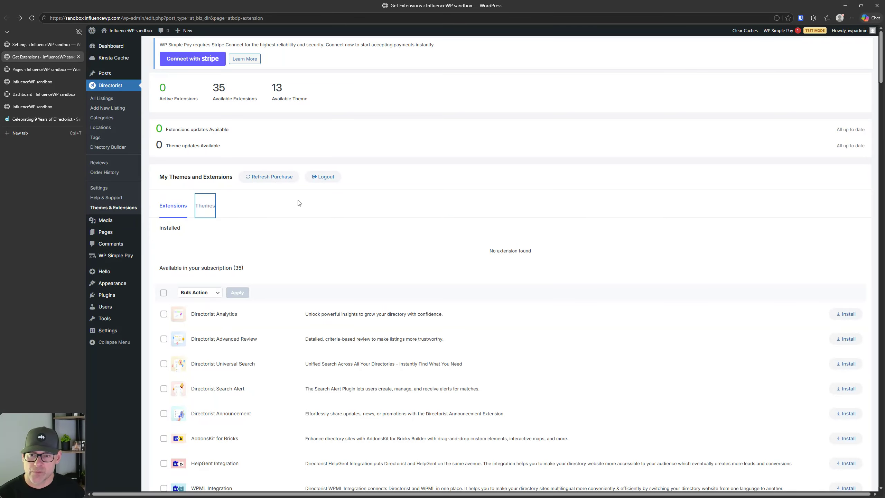
{"action": "left_click", "coordinate": [209, 212]}
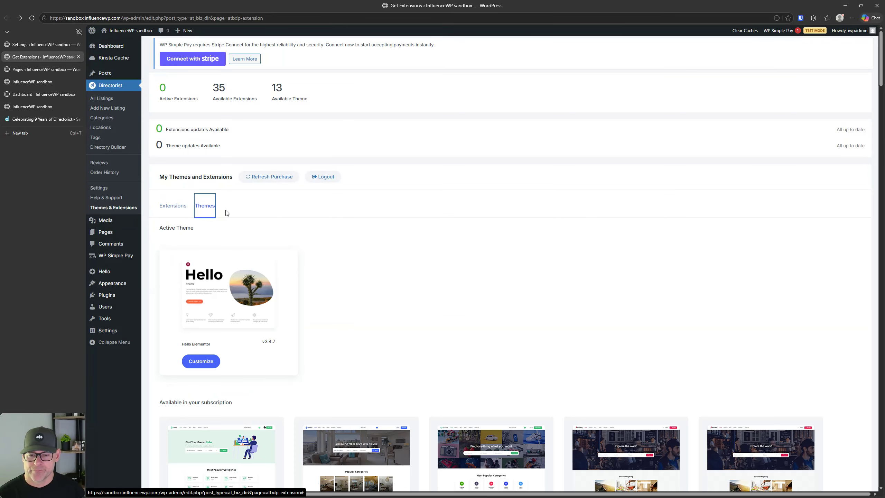
{"action": "left_click", "coordinate": [176, 206]}
{"action": "scroll", "coordinate": [333, 223], "scroll_direction": "down", "scroll_amount": 10}
{"action": "scroll", "coordinate": [330, 222], "scroll_direction": "up", "scroll_amount": 10}
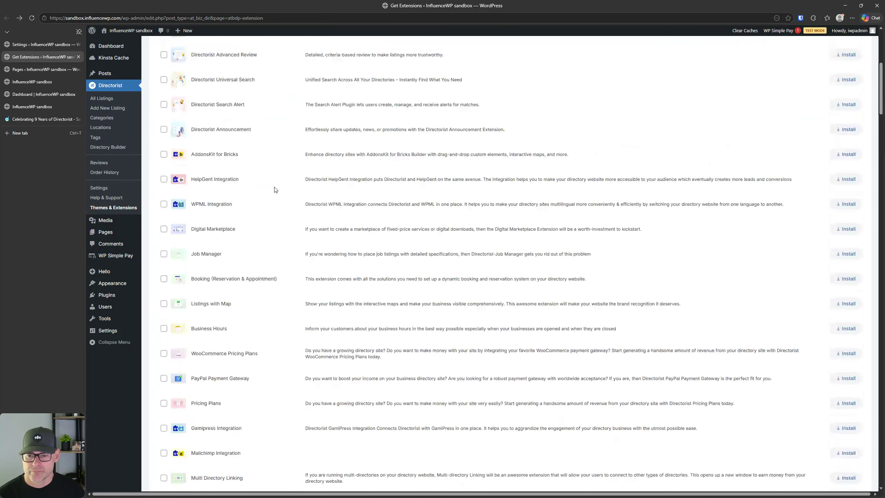
Step: Activate the dList theme from the Themes tab
{"action": "left_click", "coordinate": [205, 206]}
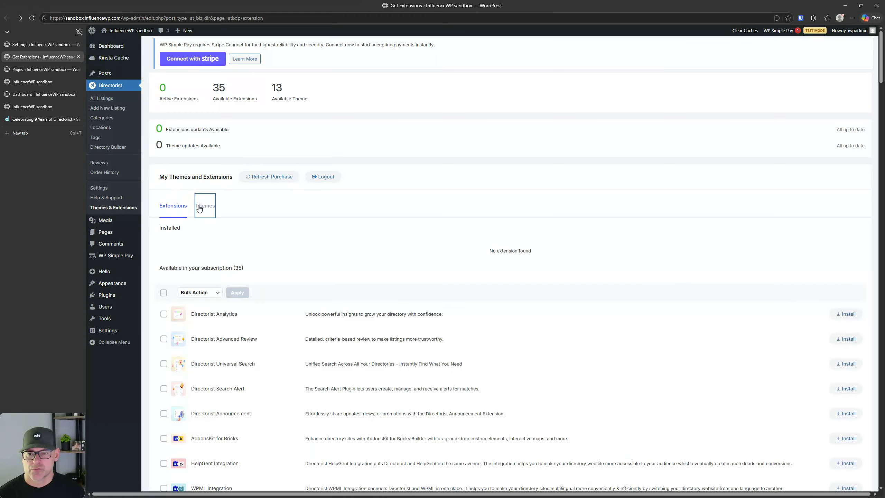
{"action": "scroll", "coordinate": [790, 363], "scroll_direction": "down", "scroll_amount": 15}
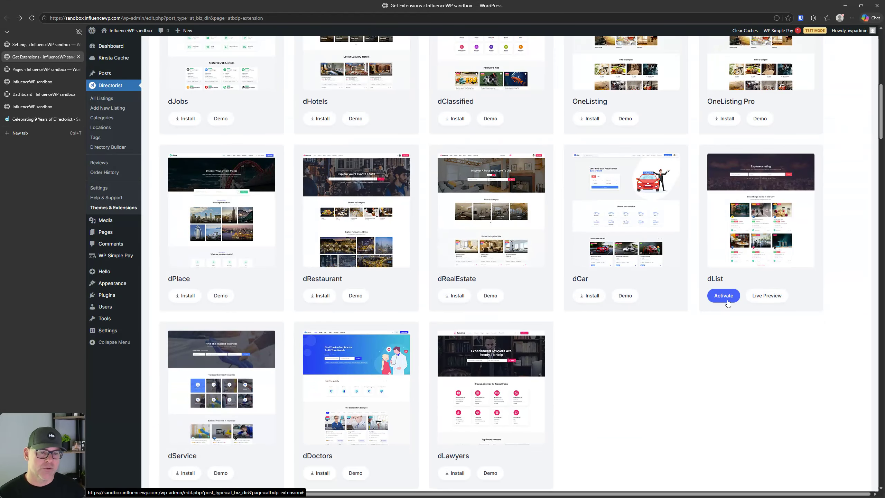
{"action": "left_click", "coordinate": [723, 295]}
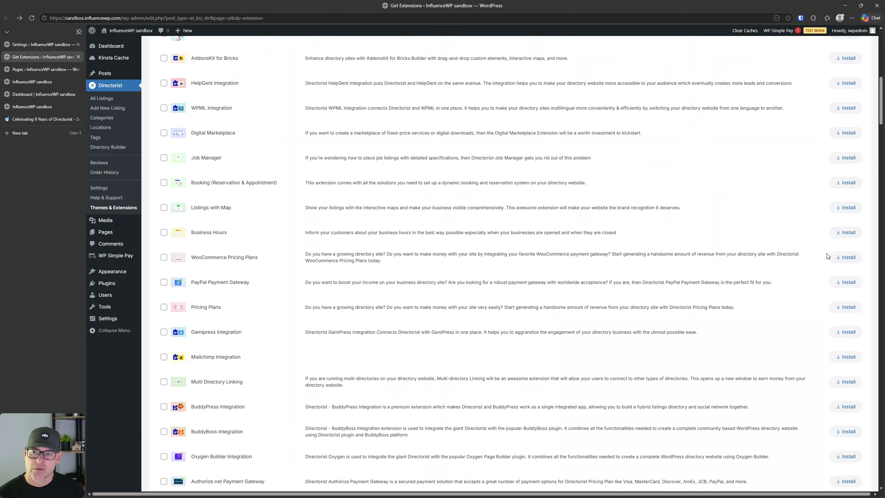
{"action": "scroll", "coordinate": [460, 279], "scroll_direction": "up", "scroll_amount": 15}
Step: Read the notices requiring Kirki and dList Core and recommending Elementor, FormGent, WpWax Demo Importer
{"action": "scroll", "coordinate": [344, 334], "scroll_direction": "down", "scroll_amount": 8}
{"action": "scroll", "coordinate": [344, 334], "scroll_direction": "up", "scroll_amount": 9}
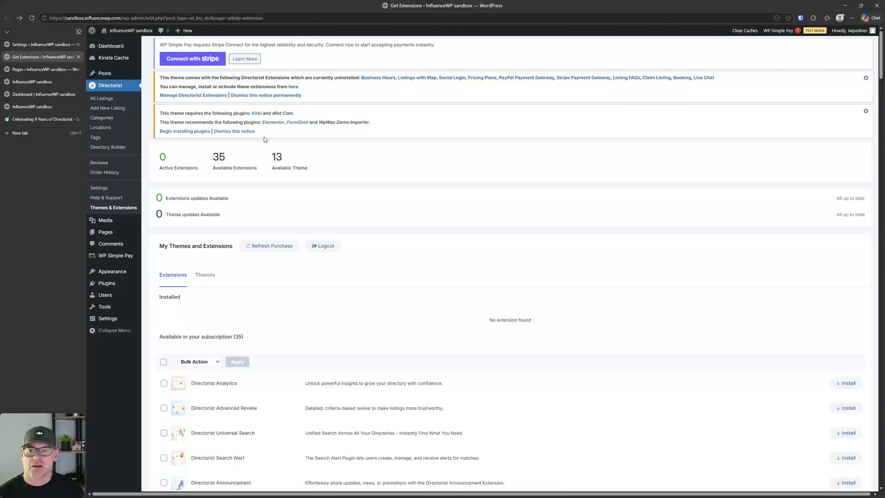
{"action": "left_click", "coordinate": [192, 60]}
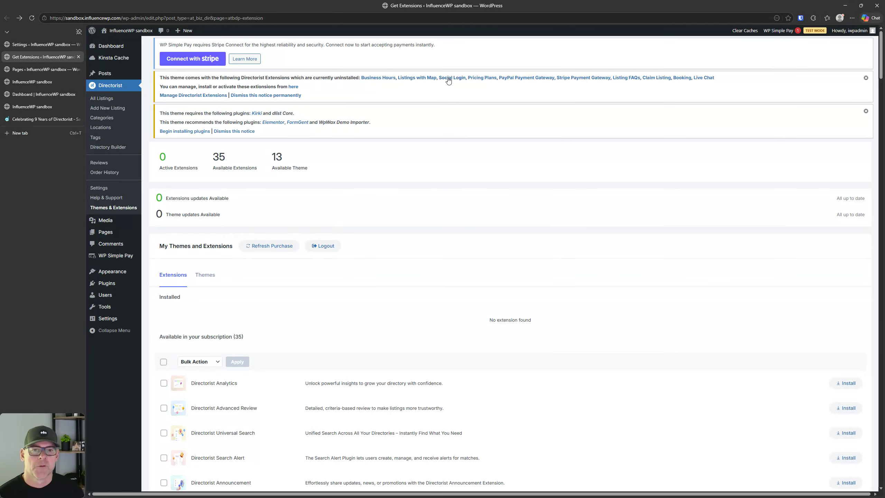
{"action": "key", "text": "ctrl"}
{"action": "key", "text": "ctrl"}
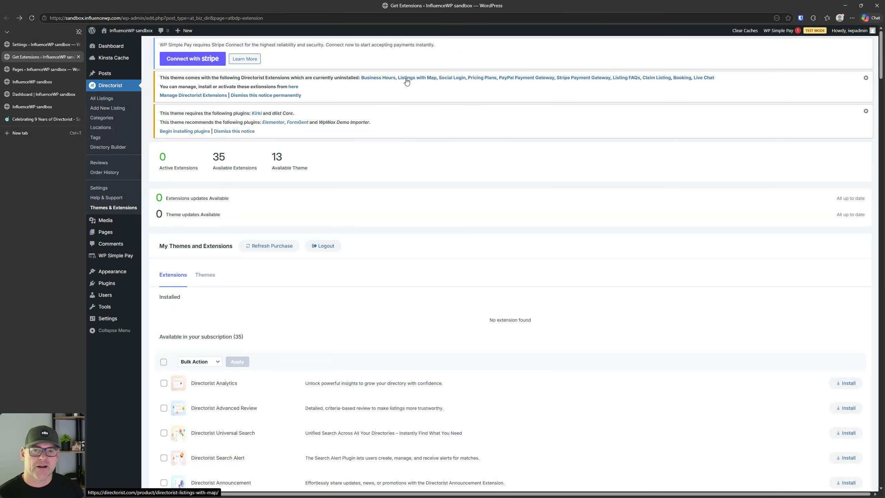
{"action": "key", "text": "ctrl"}
{"action": "key", "text": "ctrl"}
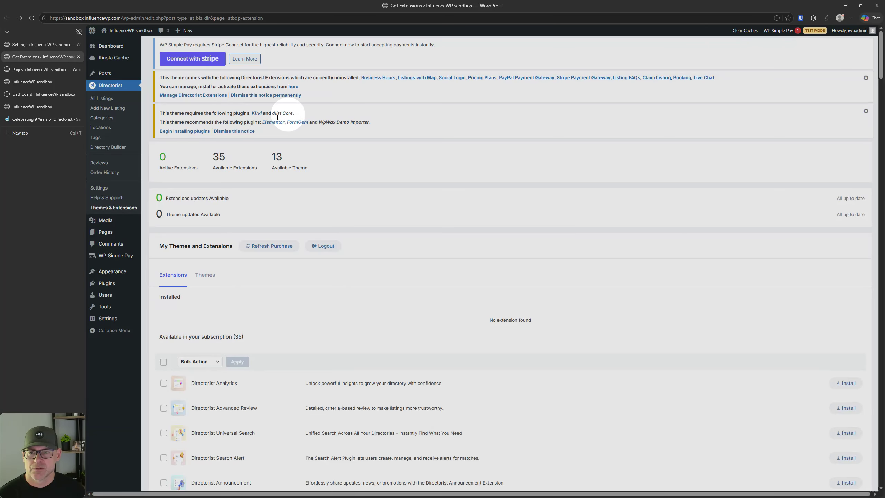
{"action": "left_click", "coordinate": [191, 132]}
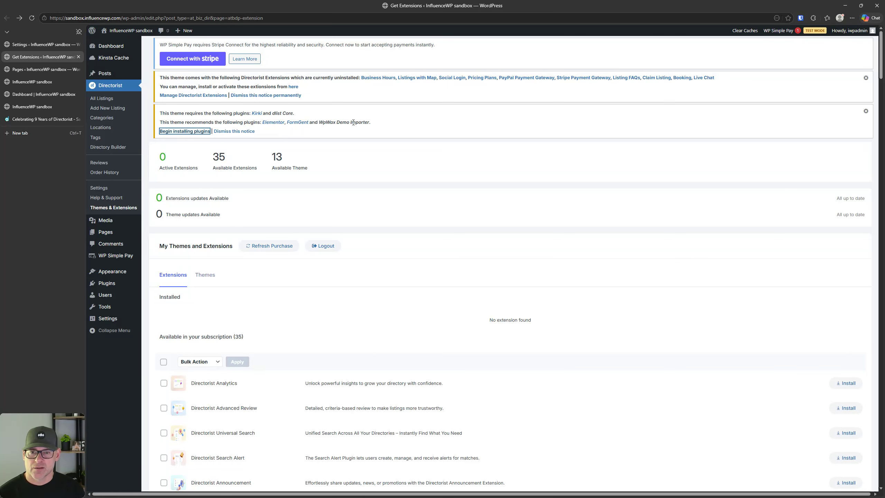
Step: Bulk-install only Kirki and dlist Core from the theme's required plugins list
{"action": "left_click", "coordinate": [189, 131]}
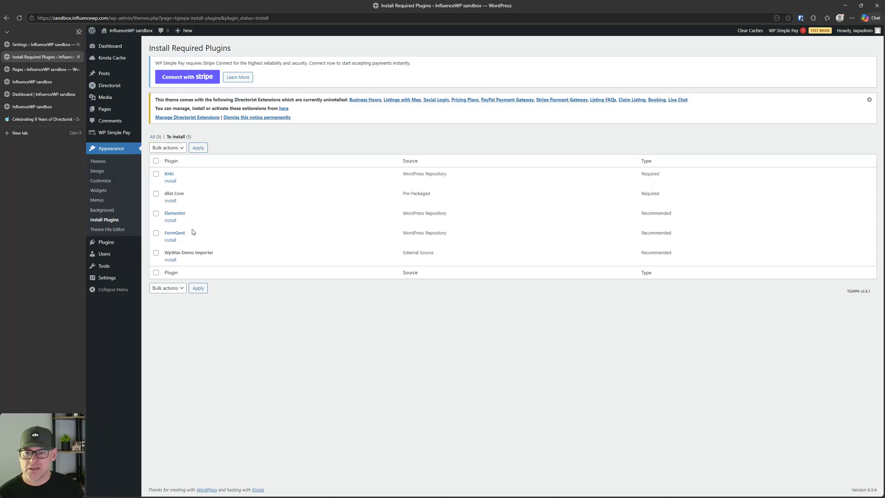
{"action": "left_click", "coordinate": [156, 161]}
{"action": "left_click", "coordinate": [169, 148]}
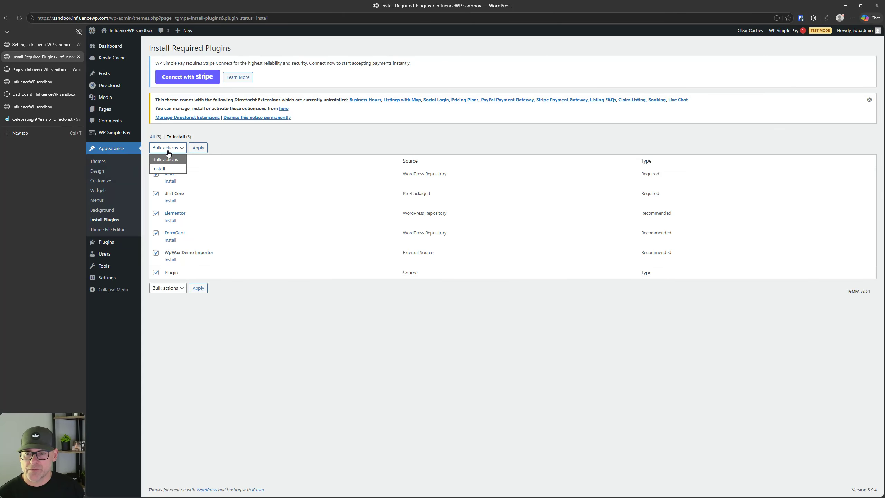
{"action": "left_click", "coordinate": [303, 305]}
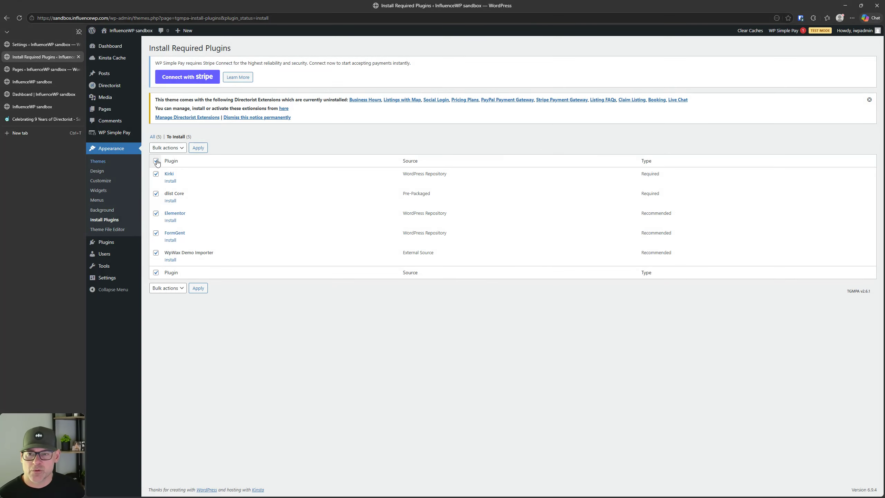
{"action": "left_click", "coordinate": [156, 160]}
{"action": "left_click", "coordinate": [156, 174]}
{"action": "left_click", "coordinate": [156, 194]}
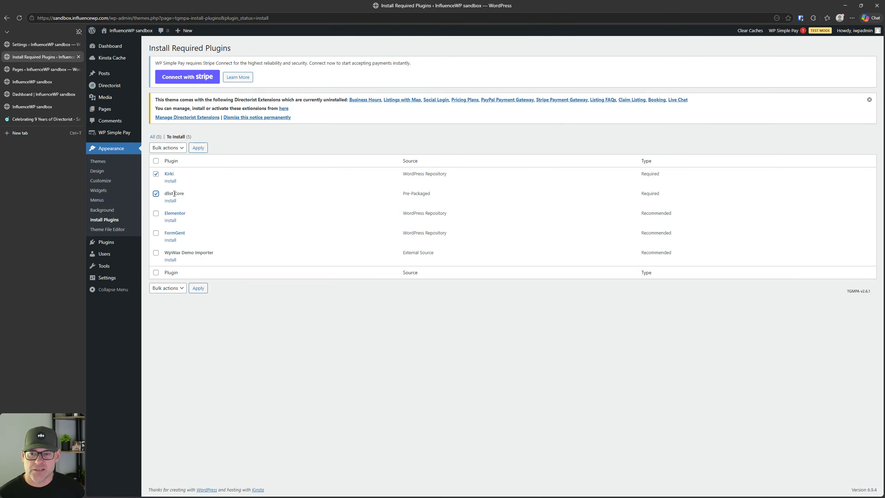
{"action": "left_click", "coordinate": [167, 147]}
{"action": "left_click", "coordinate": [169, 169]}
{"action": "left_click", "coordinate": [198, 148]}
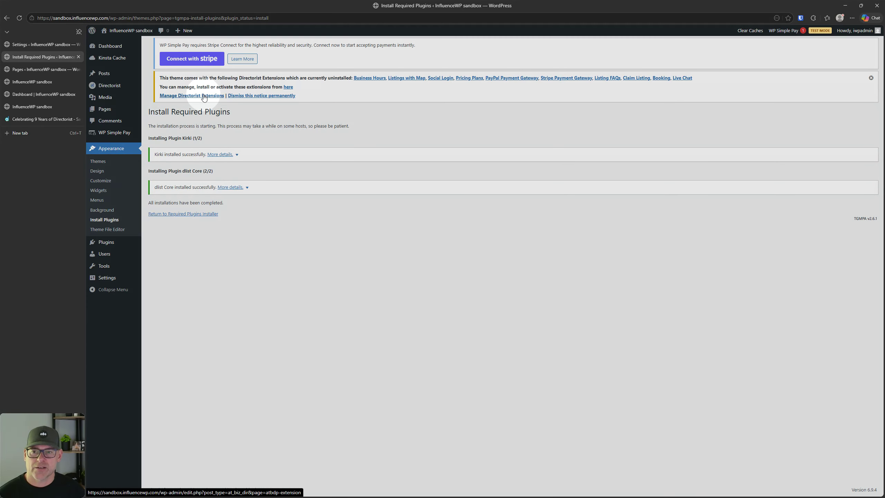
Step: Go to Manage Directorist Extensions and scroll the list, noting Kirki flagged as inactive
{"action": "left_click", "coordinate": [204, 96]}
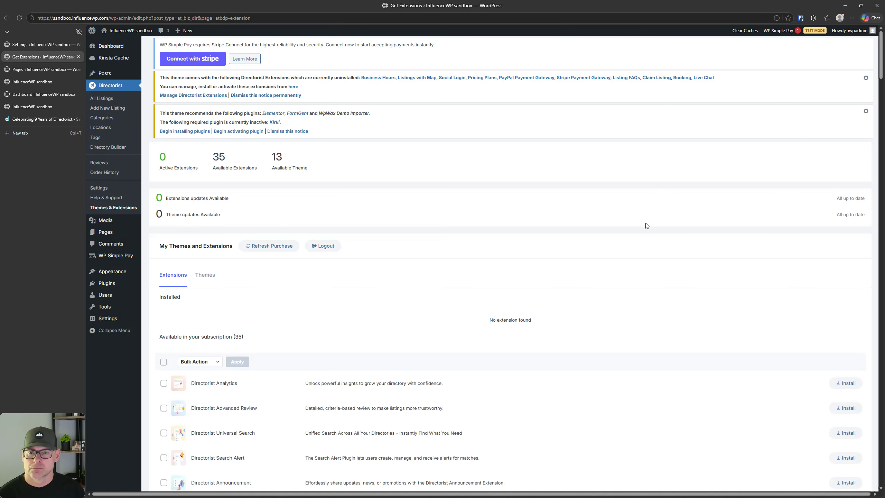
{"action": "scroll", "coordinate": [446, 213], "scroll_direction": "down", "scroll_amount": 20}
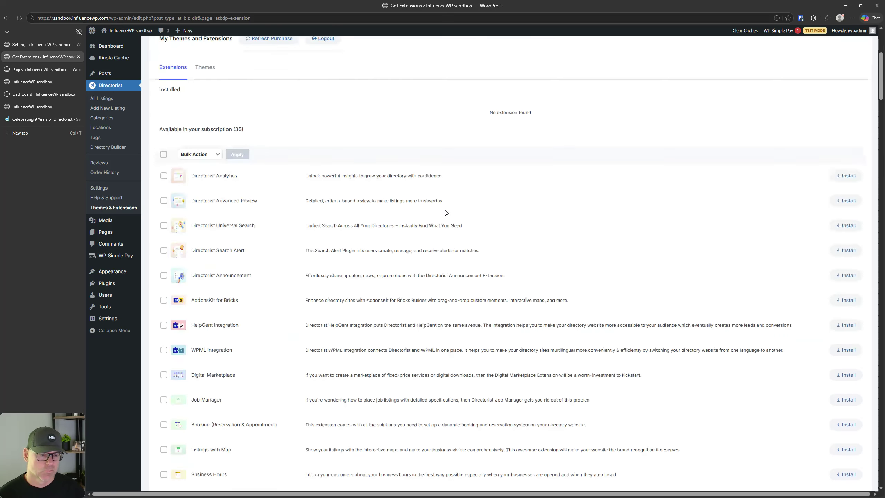
{"action": "scroll", "coordinate": [445, 214], "scroll_direction": "up", "scroll_amount": 20}
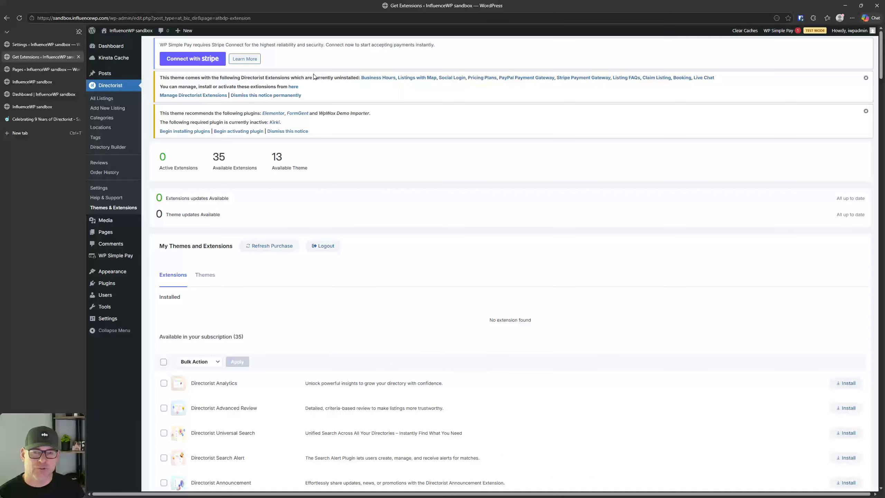
{"action": "scroll", "coordinate": [363, 166], "scroll_direction": "down", "scroll_amount": 8}
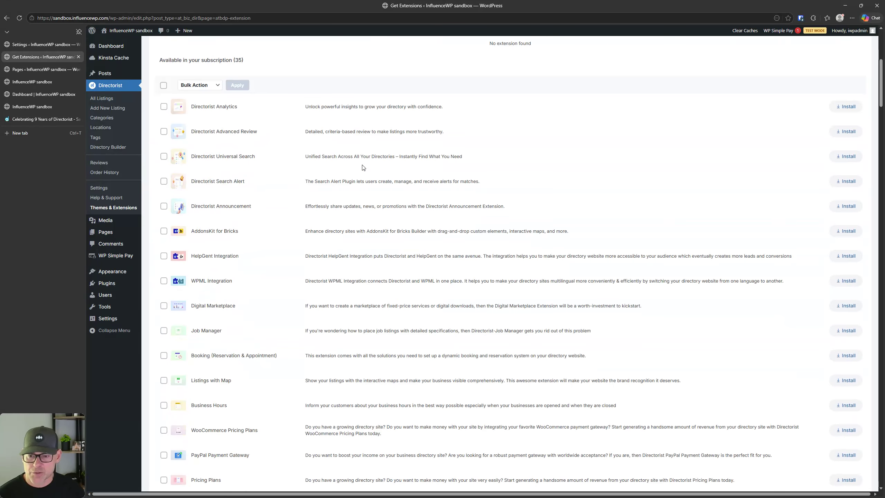
{"action": "scroll", "coordinate": [345, 195], "scroll_direction": "up", "scroll_amount": 8}
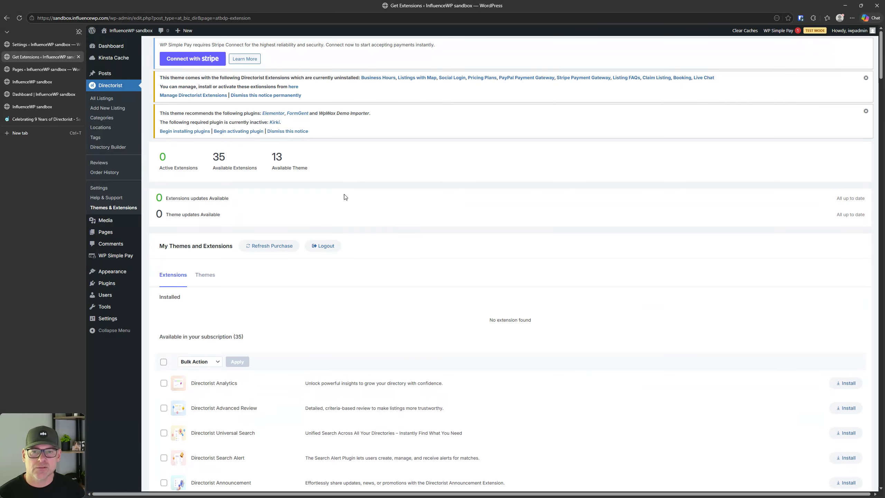
Step: Look over the Business Hours product page and directorist.com pricing plans, then return to Get Extensions
{"action": "left_click", "coordinate": [377, 77]}
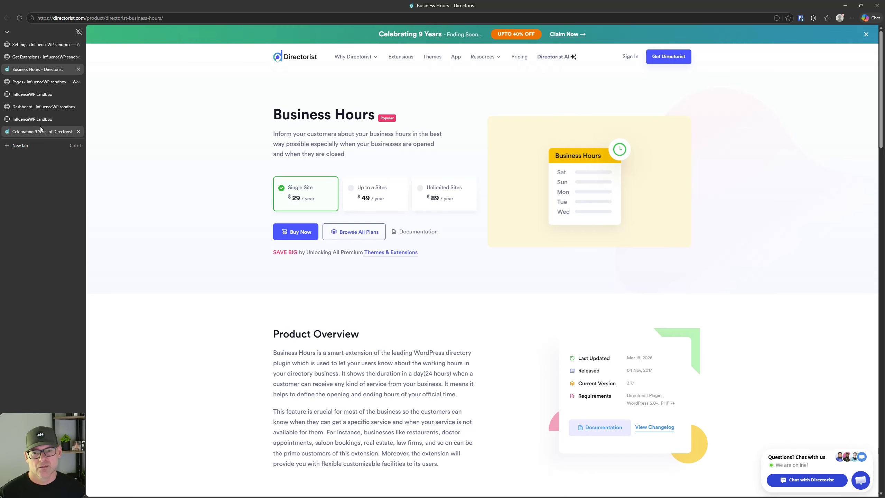
{"action": "mouse_move", "coordinate": [40, 128]}
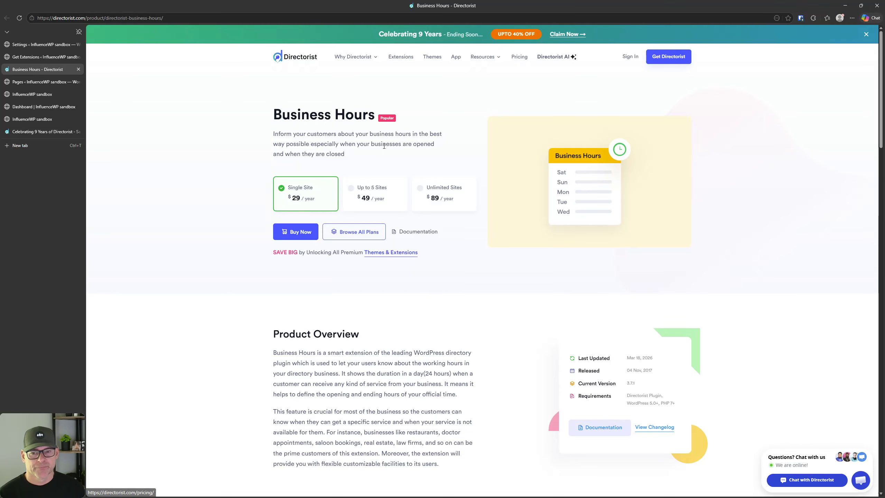
{"action": "left_click", "coordinate": [358, 238]}
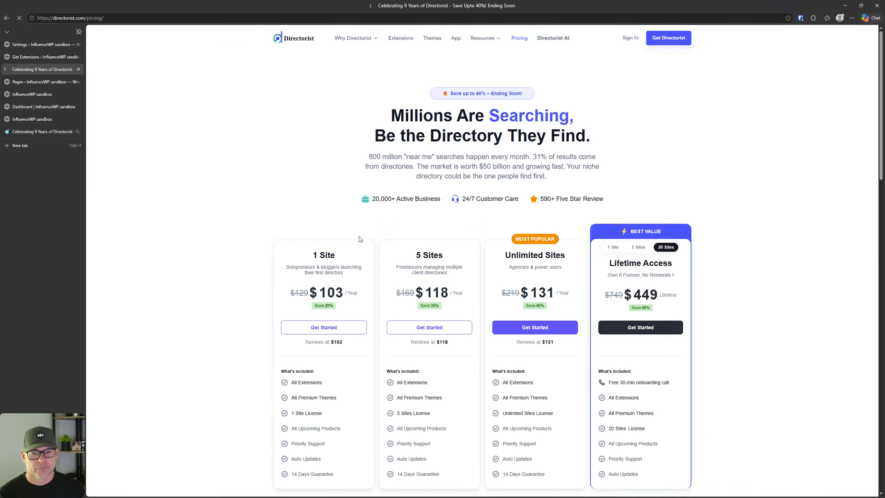
{"action": "scroll", "coordinate": [301, 196], "scroll_direction": "down", "scroll_amount": 5}
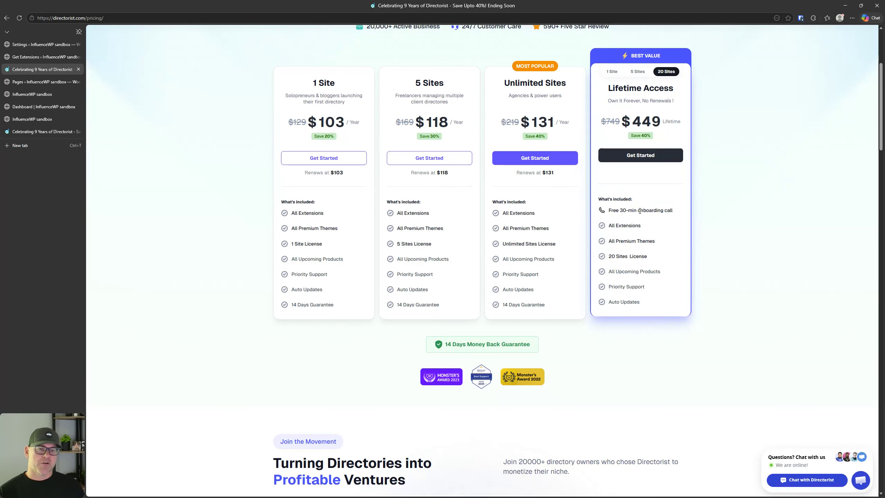
{"action": "key", "text": "ctrl"}
{"action": "key", "text": "ctrl"}
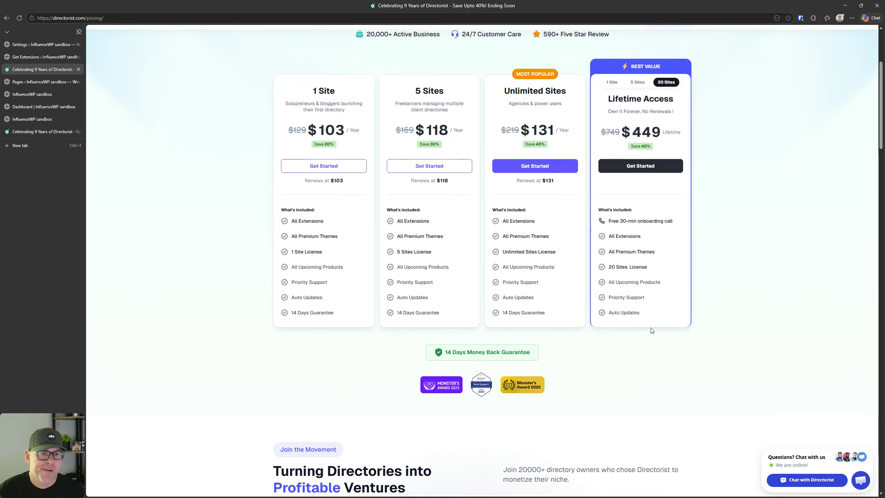
{"action": "scroll", "coordinate": [651, 330], "scroll_direction": "up", "scroll_amount": 5}
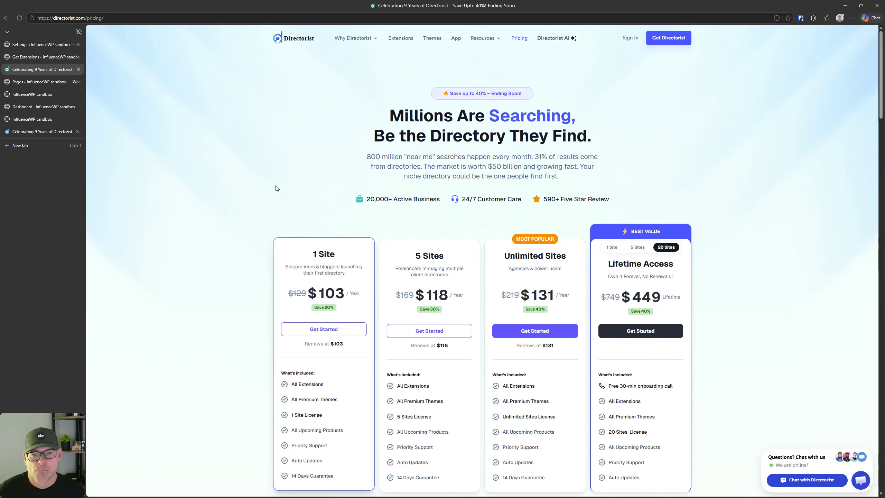
{"action": "scroll", "coordinate": [275, 190], "scroll_direction": "down", "scroll_amount": 2}
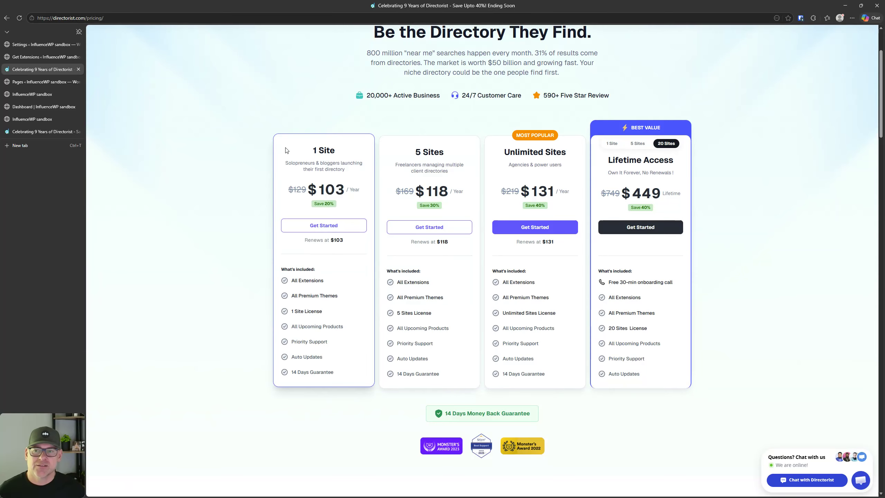
{"action": "left_click", "coordinate": [36, 56]}
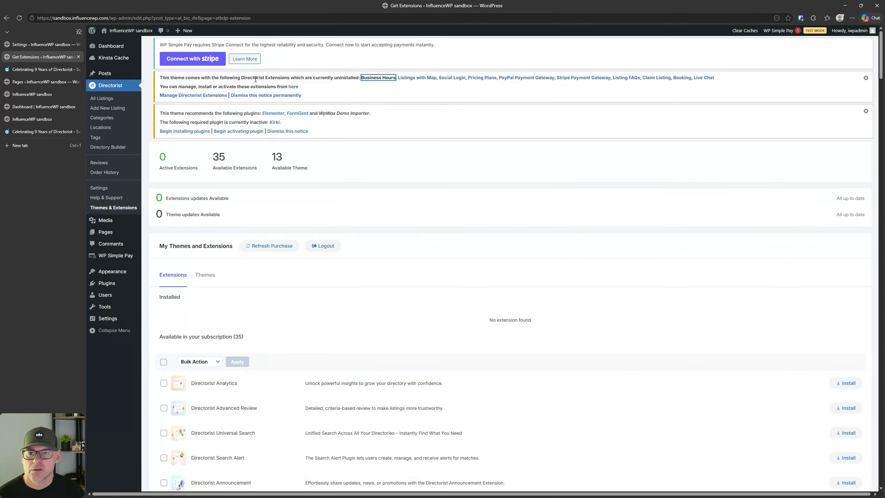
Step: Reload the extensions page and install Business Hours (v3.7.1) from the subscription list
{"action": "left_click", "coordinate": [290, 87]}
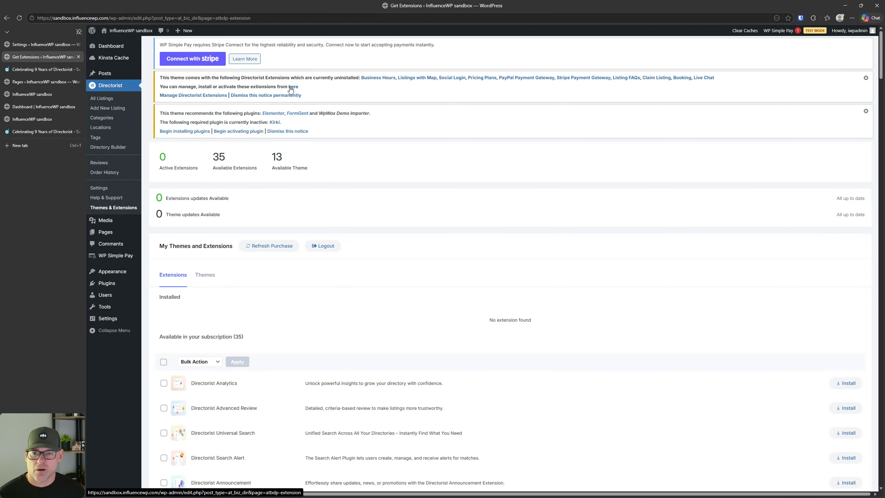
{"action": "scroll", "coordinate": [314, 156], "scroll_direction": "down", "scroll_amount": 7}
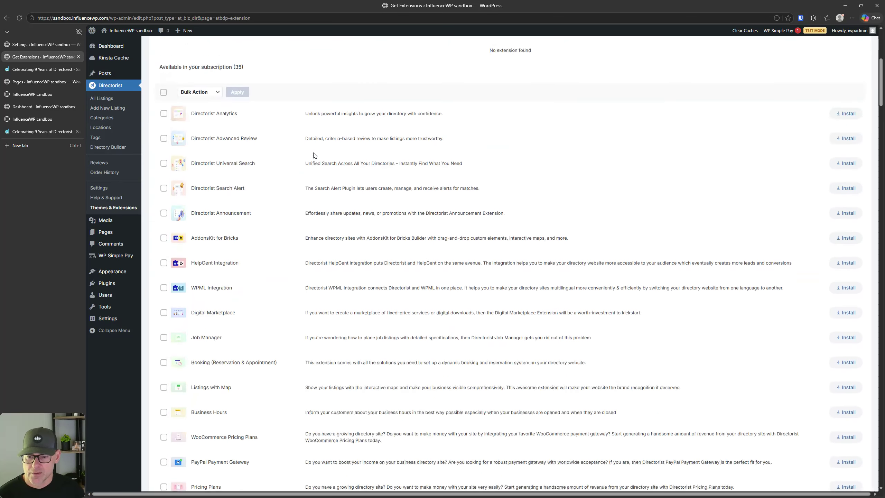
{"action": "scroll", "coordinate": [314, 156], "scroll_direction": "down", "scroll_amount": 3}
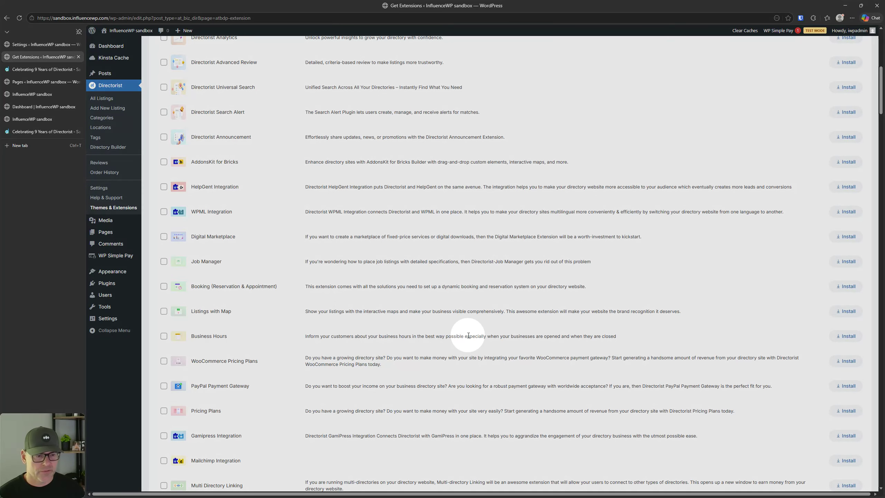
{"action": "left_click", "coordinate": [843, 341]}
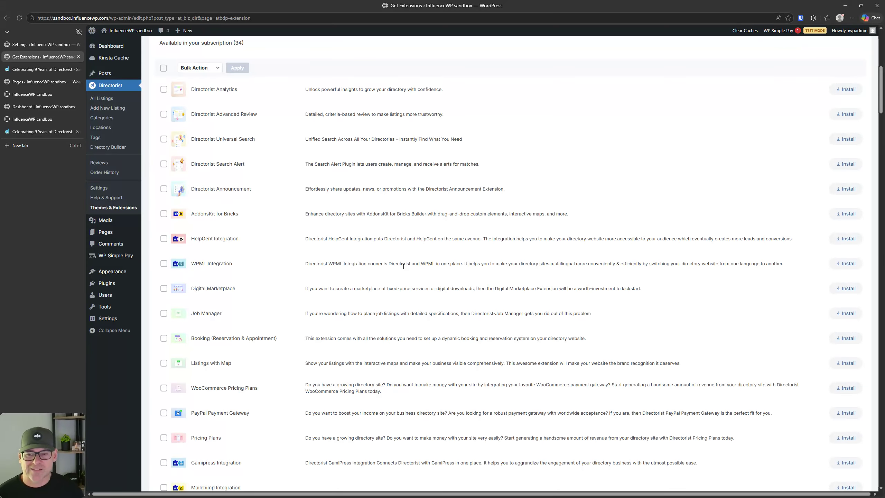
{"action": "scroll", "coordinate": [310, 236], "scroll_direction": "up", "scroll_amount": 10}
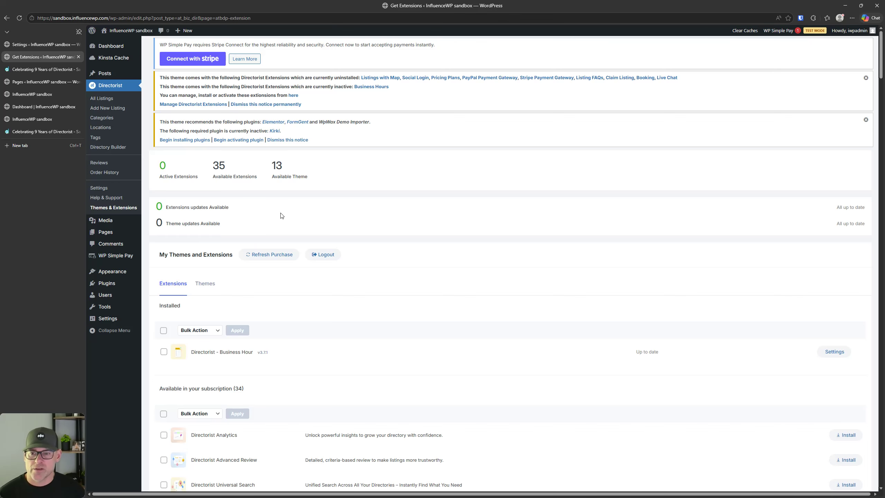
Step: Deactivate and delete WP Simple Pay Lite, then delete PreLaunch Kit
{"action": "left_click", "coordinate": [108, 282]}
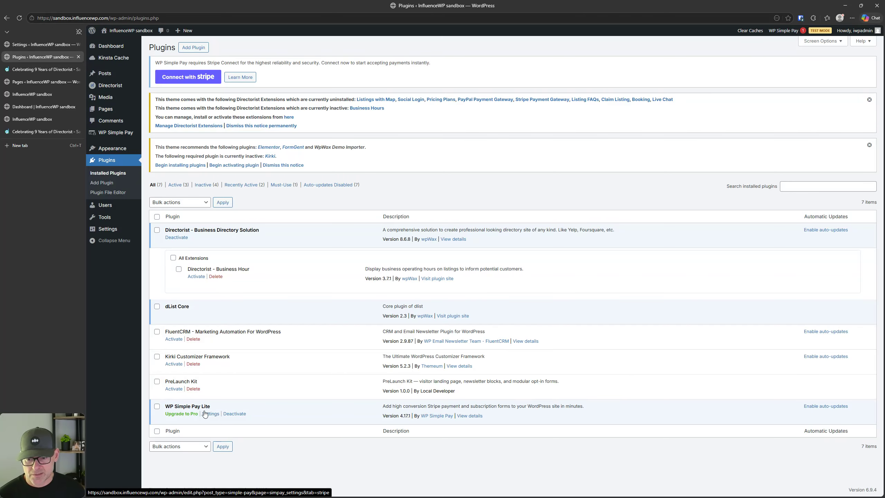
{"action": "left_click", "coordinate": [234, 414]}
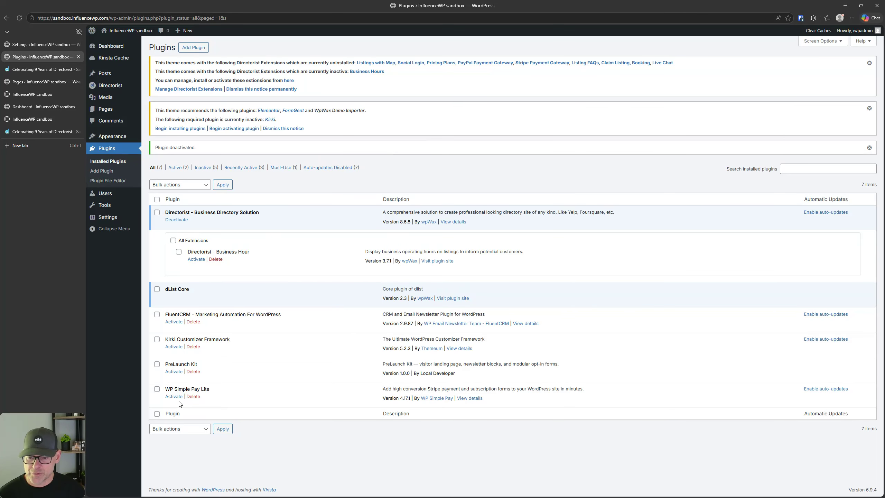
{"action": "left_click", "coordinate": [193, 397]}
{"action": "left_click", "coordinate": [525, 69]}
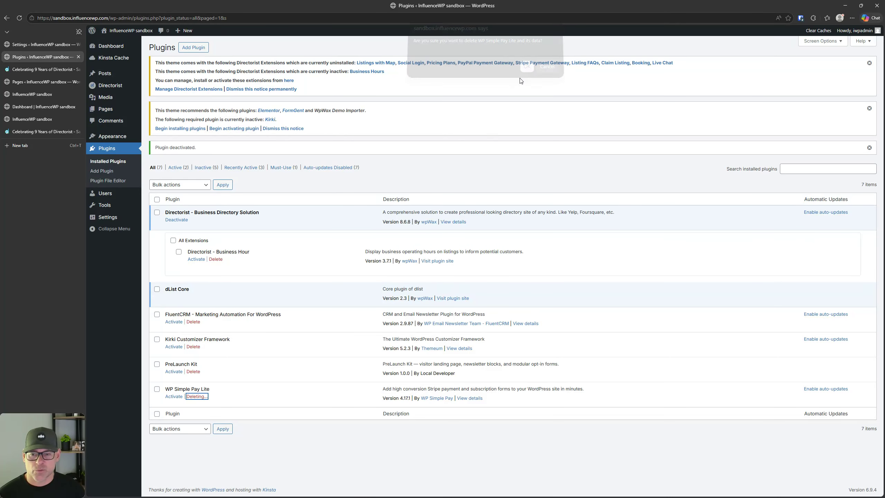
{"action": "left_click", "coordinate": [193, 371]}
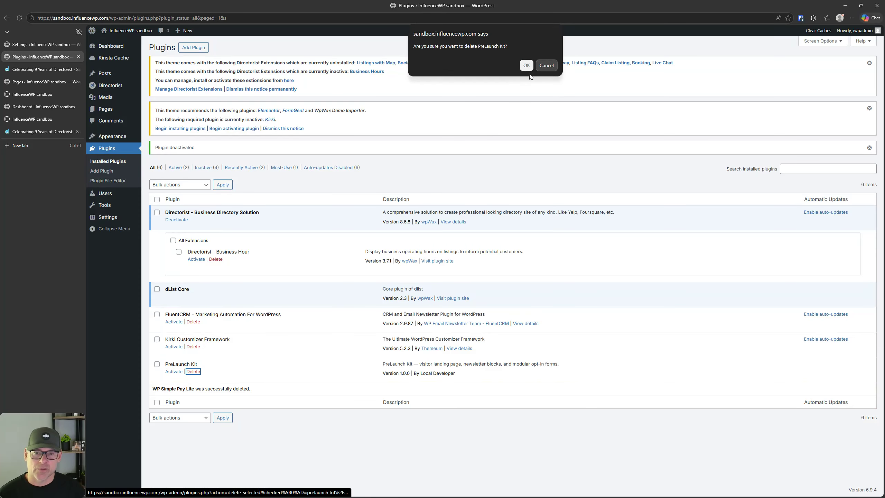
{"action": "left_click", "coordinate": [525, 67]}
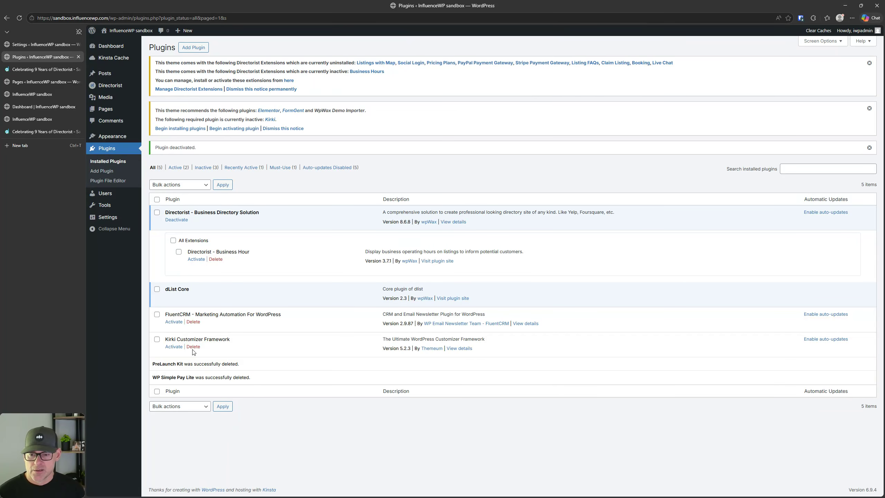
Step: Activate Kirki Customizer Framework and delete FluentCRM, leaving 4 plugins
{"action": "key", "text": "F5"}
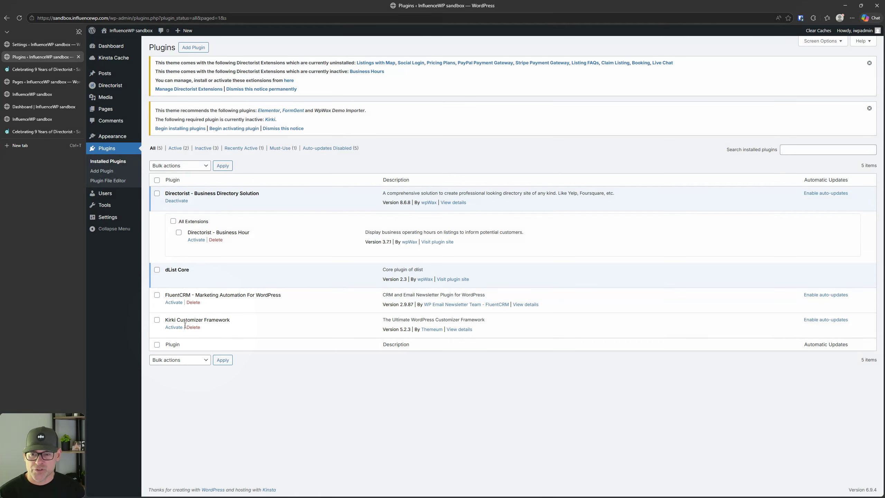
{"action": "left_click", "coordinate": [174, 328]}
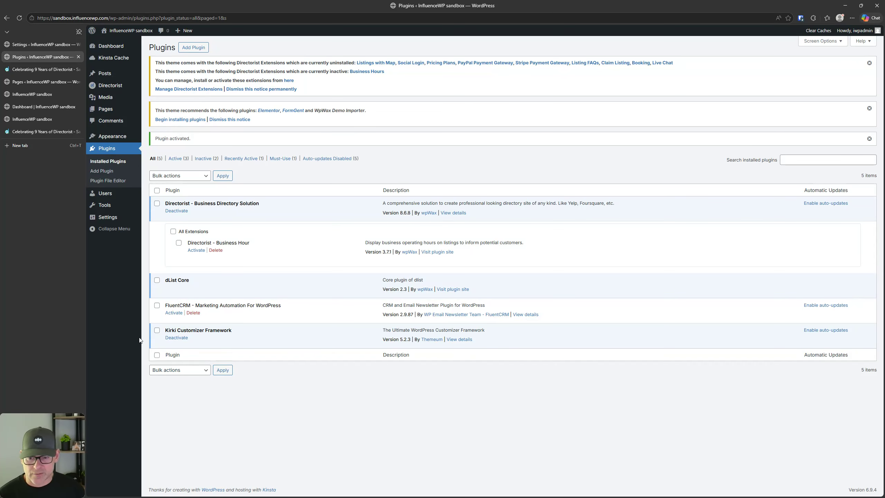
{"action": "left_click", "coordinate": [193, 313]}
{"action": "left_click", "coordinate": [527, 73]}
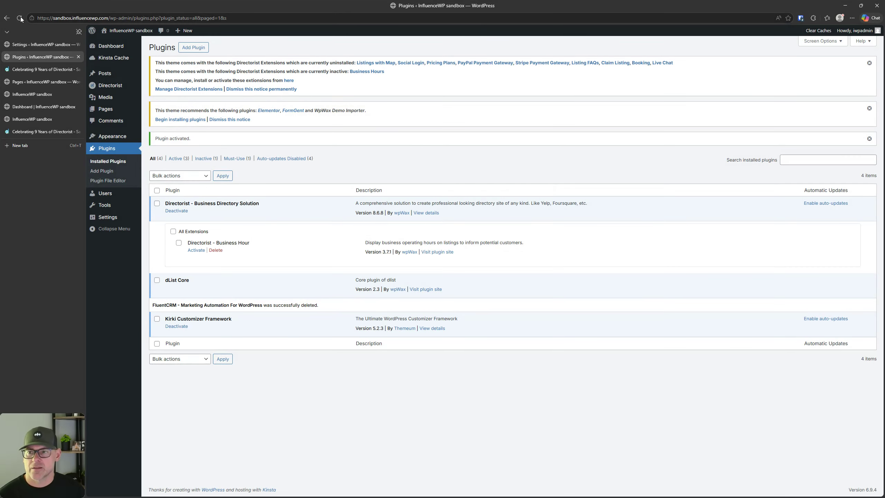
{"action": "left_click", "coordinate": [19, 18]}
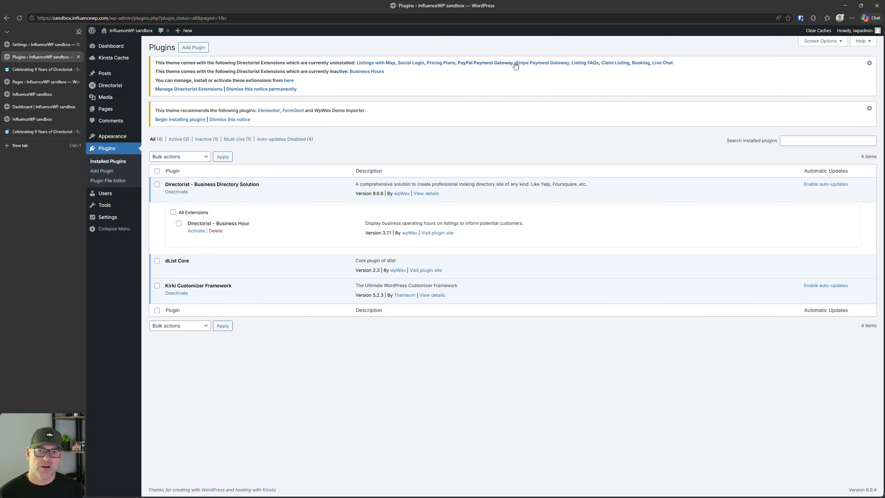
Step: Search the extensions page for 'stripe' and install Stripe Payment Gateway 2.9
{"action": "left_click", "coordinate": [201, 89]}
{"action": "scroll", "coordinate": [246, 279], "scroll_direction": "down", "scroll_amount": 7}
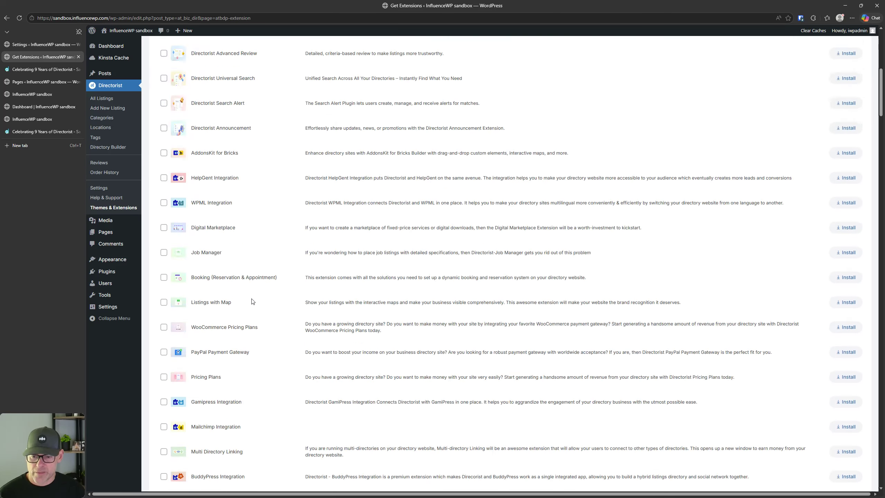
{"action": "scroll", "coordinate": [253, 301], "scroll_direction": "down", "scroll_amount": 15}
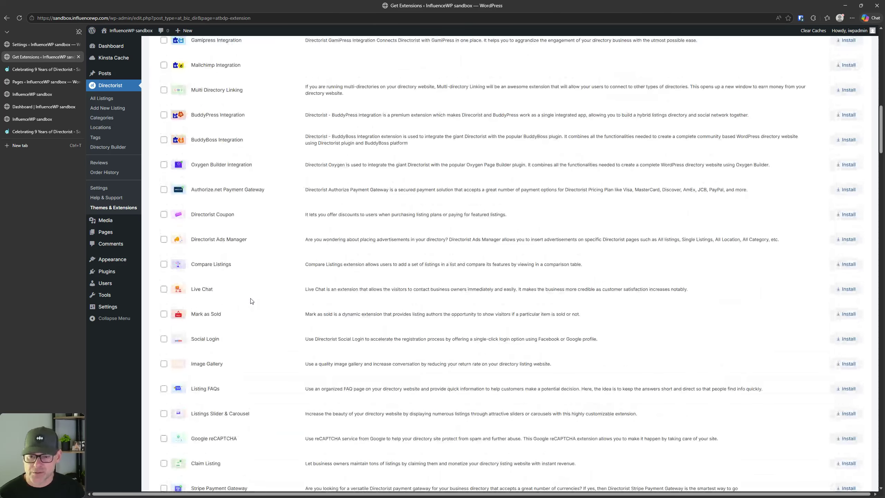
{"action": "key", "text": "ctrl+f"}
{"action": "type", "text": "stripe"}
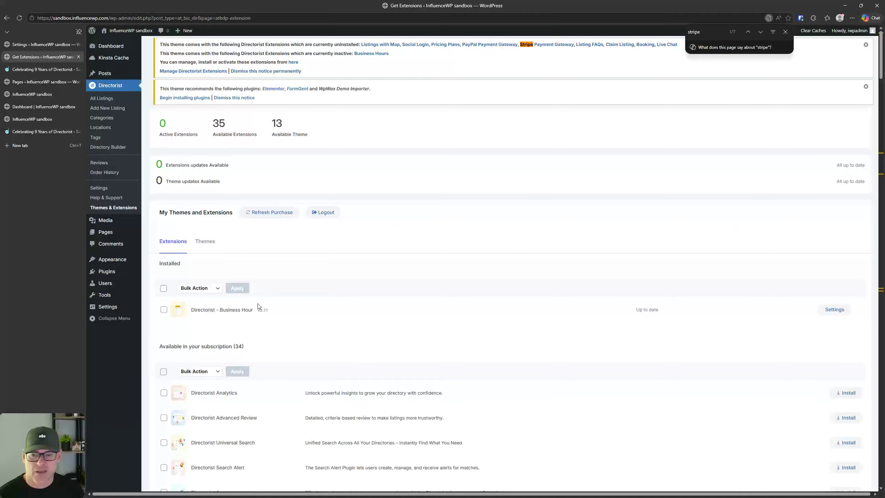
{"action": "key", "text": "Return"}
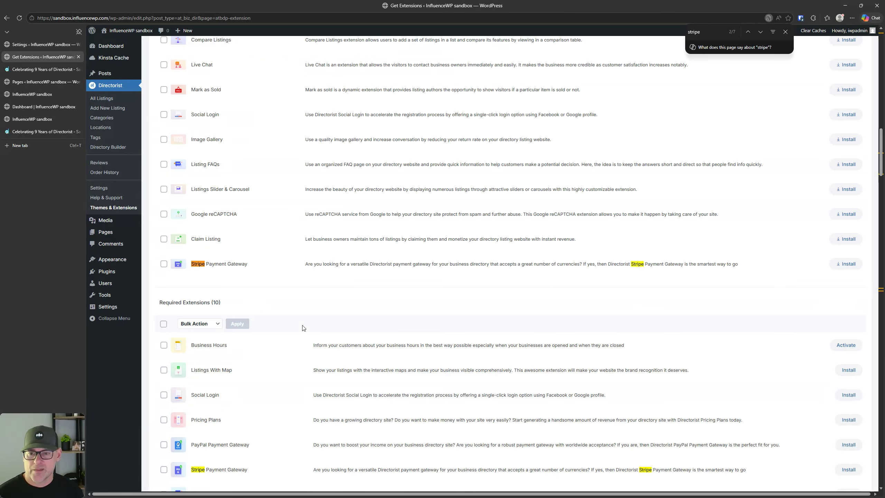
{"action": "left_click", "coordinate": [853, 264]}
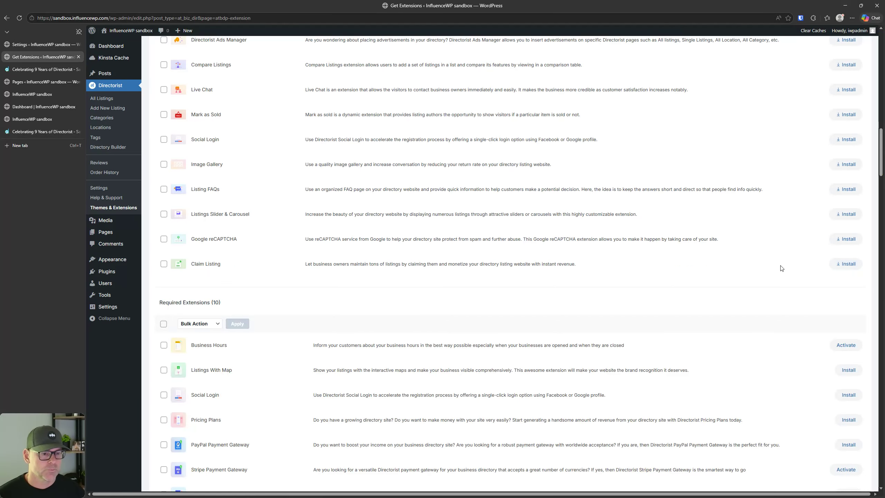
Step: Open Directorist Settings, showing the General Listings settings
{"action": "left_click", "coordinate": [109, 273]}
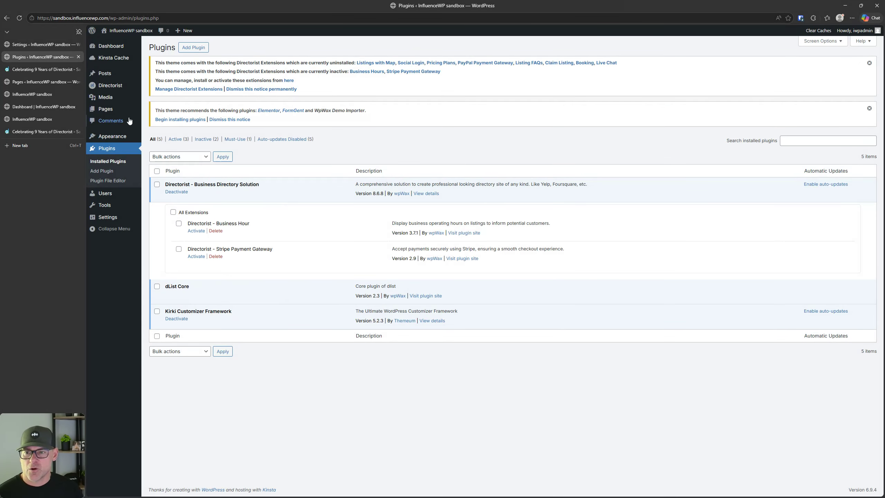
{"action": "mouse_move", "coordinate": [115, 86]}
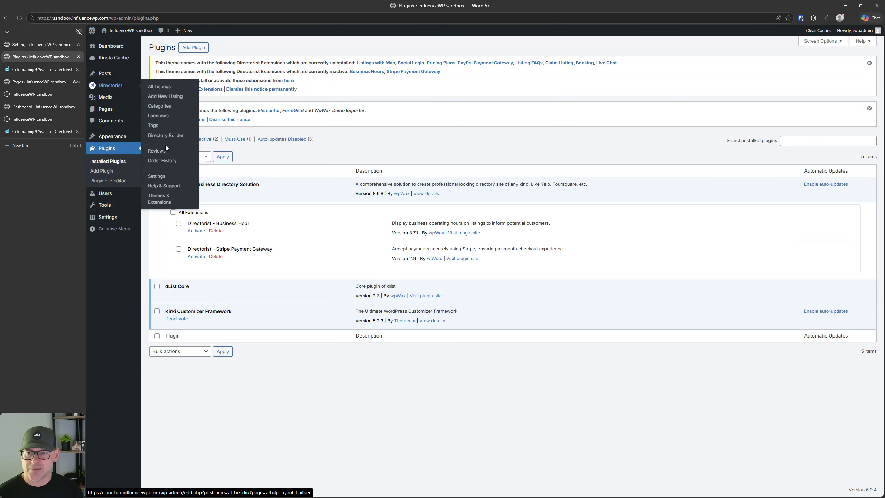
{"action": "left_click", "coordinate": [157, 177]}
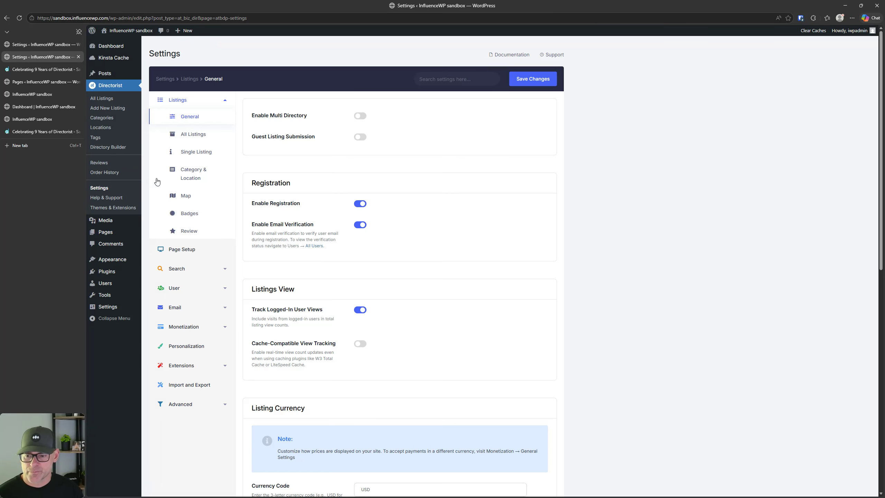
Step: Review Monetization's Payment Gateways default choices, General Settings and Featured Listings settings
{"action": "left_click", "coordinate": [187, 329]}
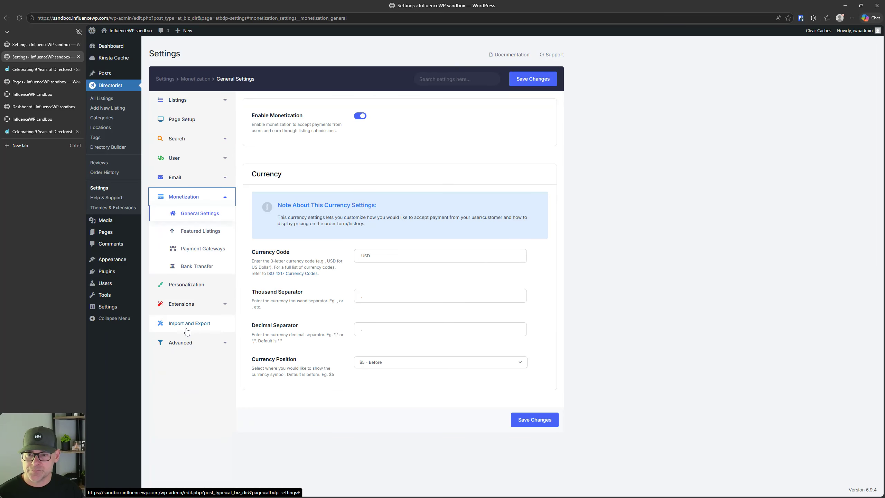
{"action": "left_click", "coordinate": [199, 251]}
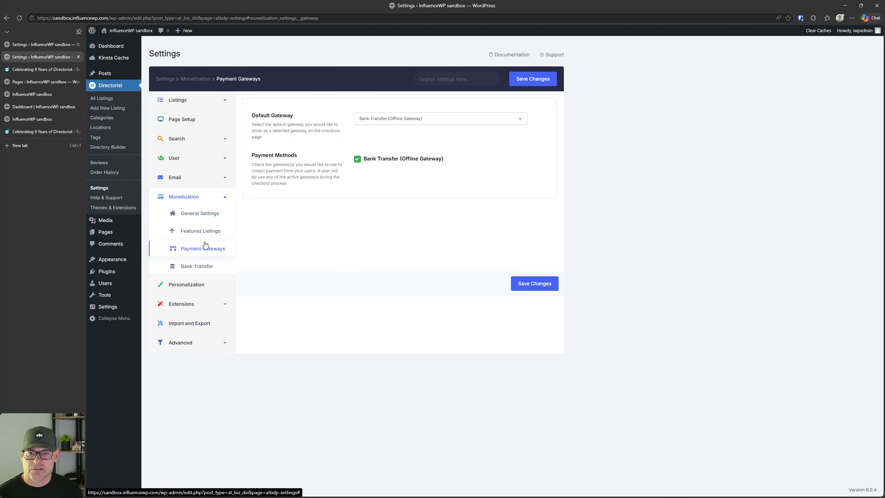
{"action": "left_click", "coordinate": [414, 119]}
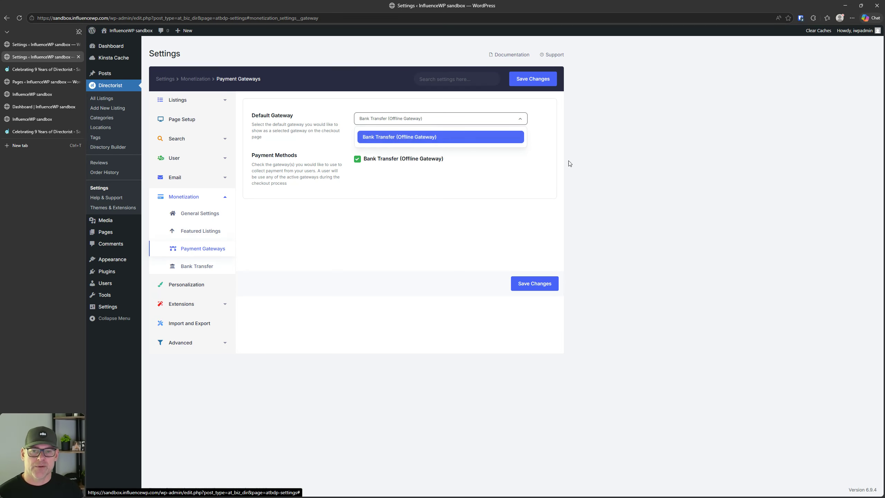
{"action": "left_click", "coordinate": [652, 176]}
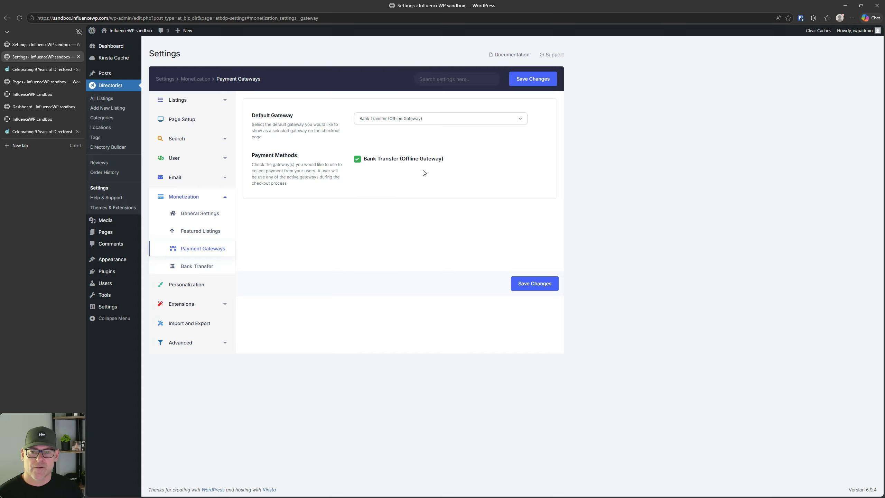
{"action": "left_click", "coordinate": [197, 212]}
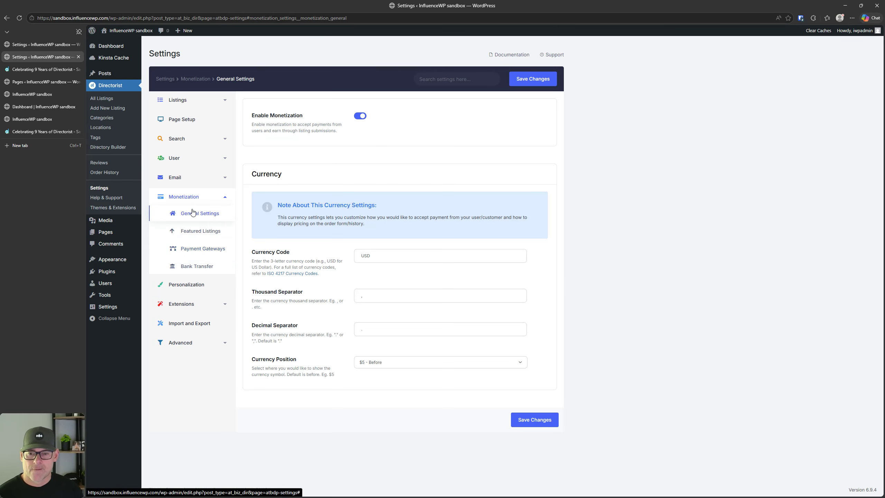
{"action": "left_click", "coordinate": [195, 231]}
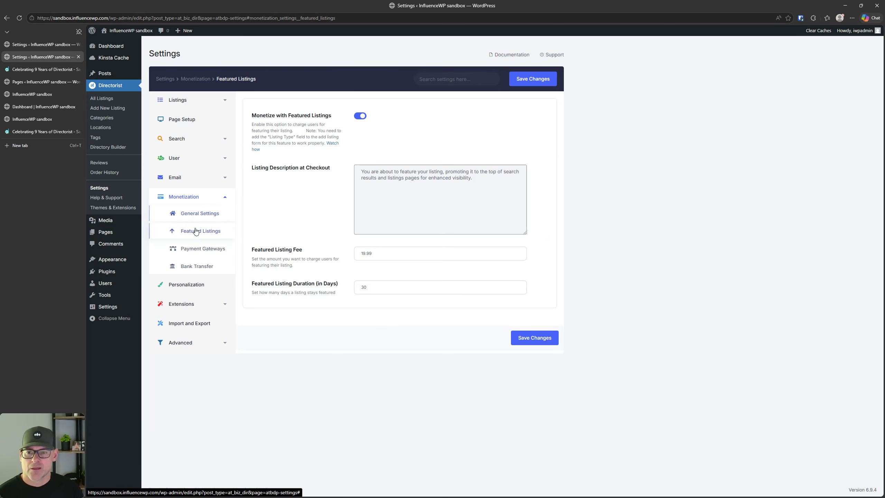
Step: Recheck the default gateway choices and Bank Transfer, then view Extensions General settings
{"action": "left_click", "coordinate": [200, 249]}
{"action": "left_click", "coordinate": [411, 120]}
{"action": "left_click", "coordinate": [411, 119]}
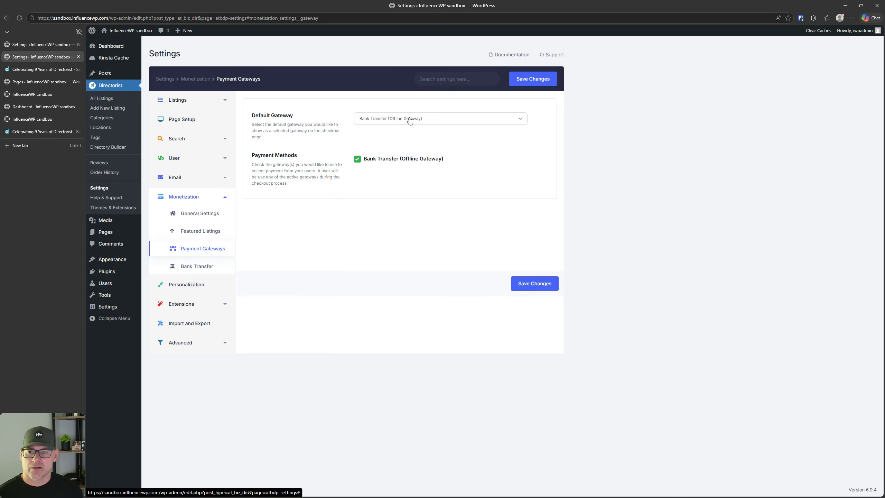
{"action": "left_click", "coordinate": [194, 266]}
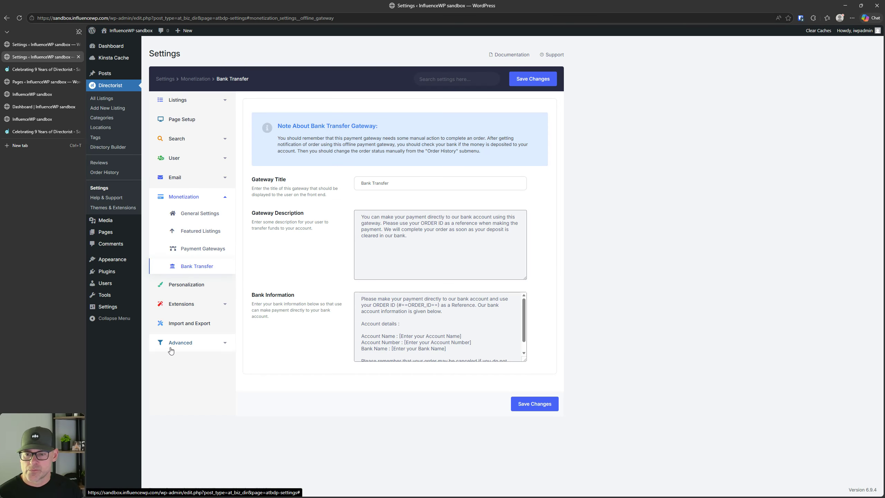
{"action": "left_click", "coordinate": [207, 306]}
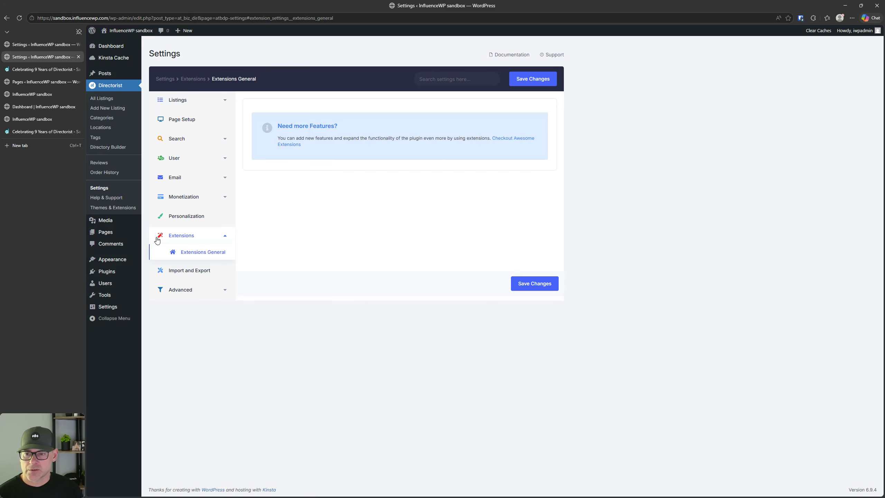
Step: Bulk-activate Business Hour and Stripe Payment Gateway in a new Plugins tab, then reload settings
{"action": "right_click", "coordinate": [109, 272]}
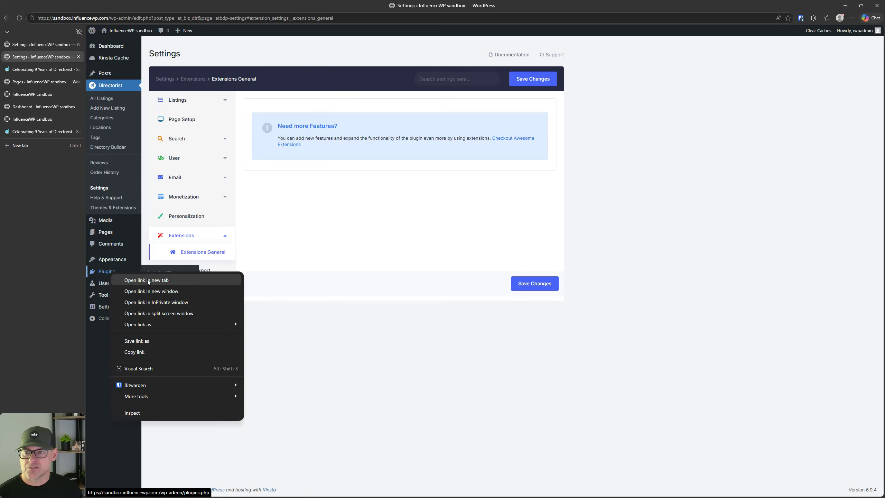
{"action": "left_click", "coordinate": [147, 280]}
{"action": "left_click", "coordinate": [54, 84]}
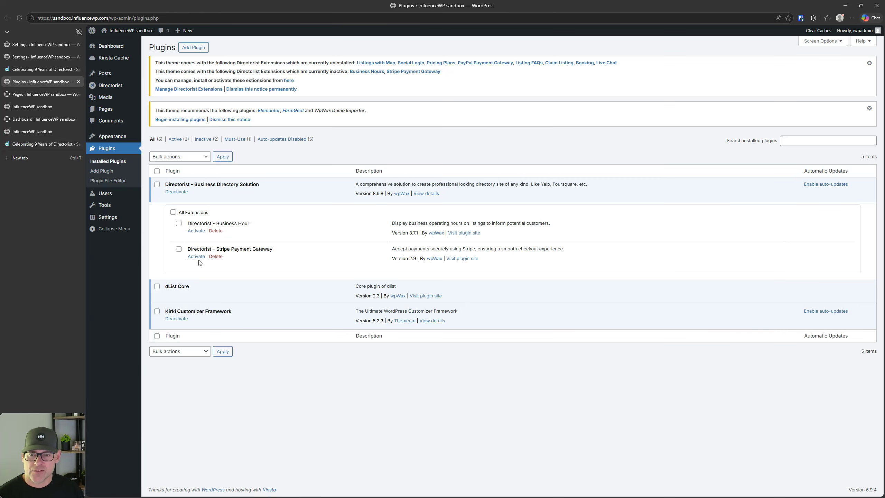
{"action": "left_click", "coordinate": [179, 224]}
{"action": "left_click", "coordinate": [172, 212]}
{"action": "left_click", "coordinate": [171, 157]}
{"action": "left_click", "coordinate": [161, 176]}
{"action": "left_click", "coordinate": [221, 157]}
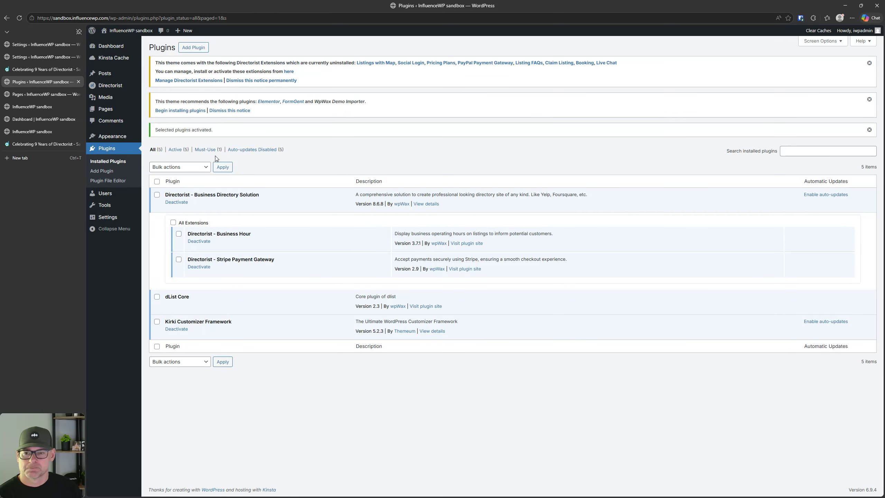
{"action": "left_click", "coordinate": [32, 57]}
{"action": "left_click", "coordinate": [19, 18]}
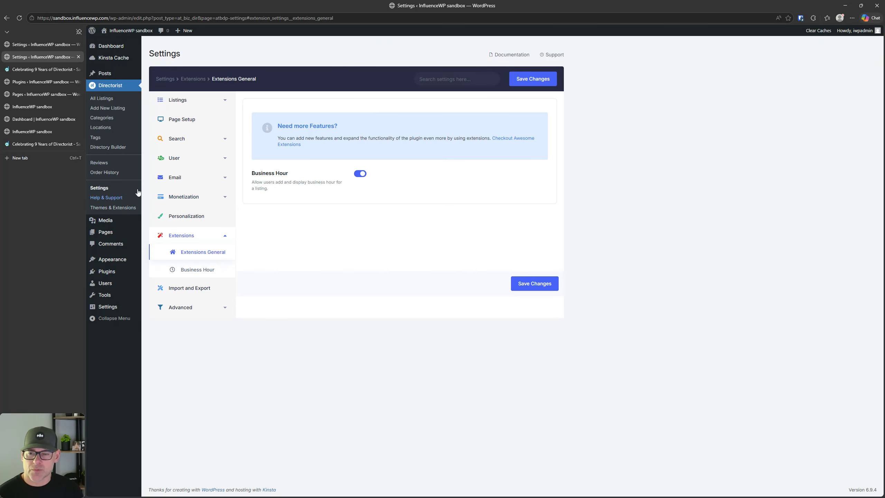
Step: Look over the Stripe gateway settings under Monetization, including the live publishable key field
{"action": "left_click", "coordinate": [189, 197]}
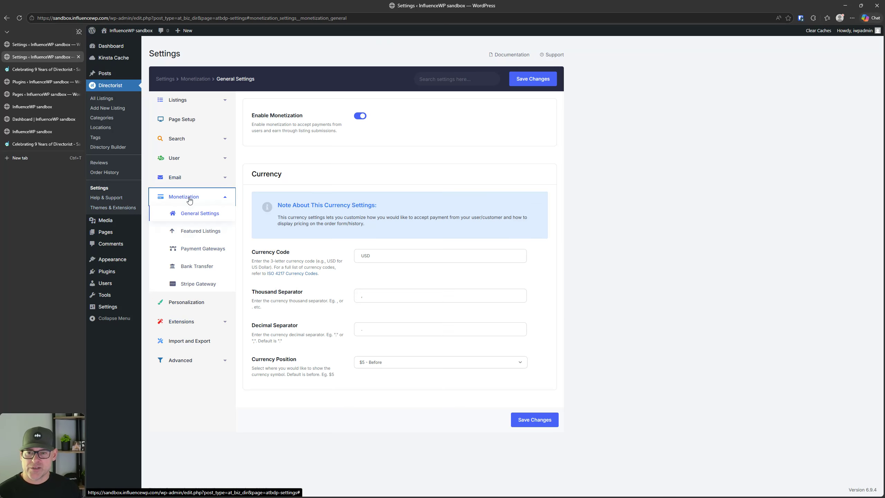
{"action": "left_click", "coordinate": [198, 284]}
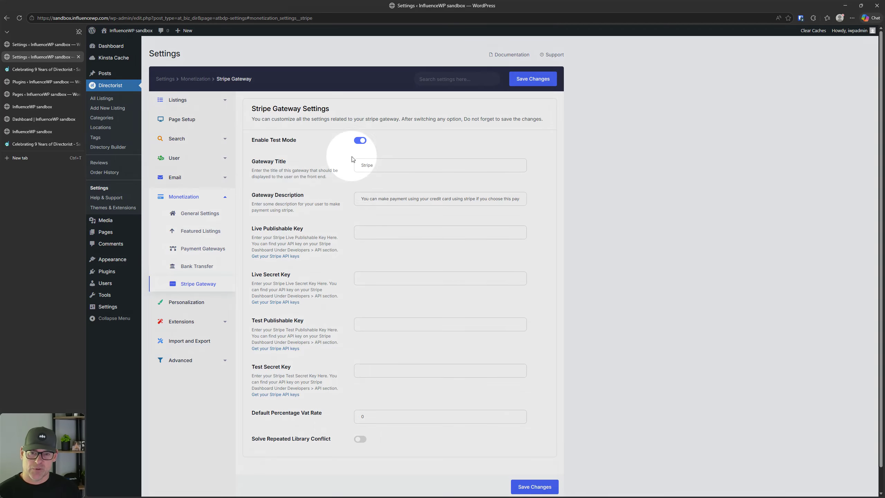
{"action": "left_click", "coordinate": [392, 233]}
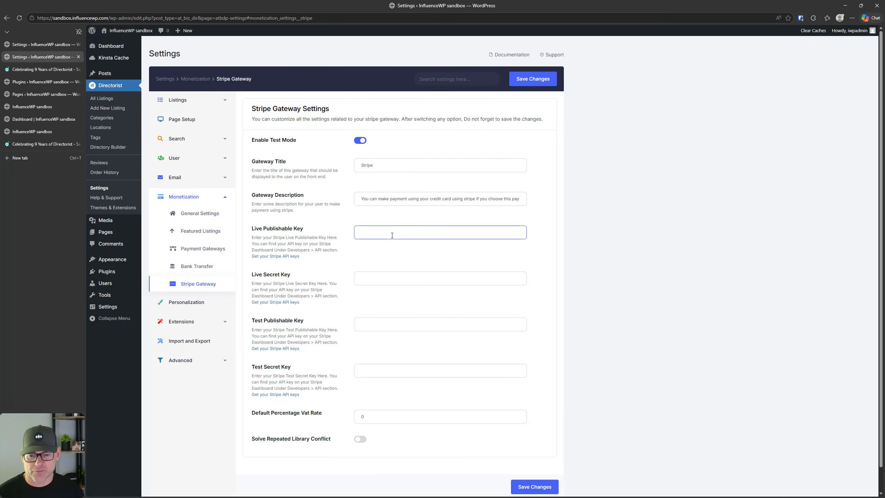
{"action": "left_click", "coordinate": [198, 248]}
Step: Make Stripe the default gateway and only enabled payment method, save, and glance at Bank Transfer
{"action": "left_click", "coordinate": [415, 119]}
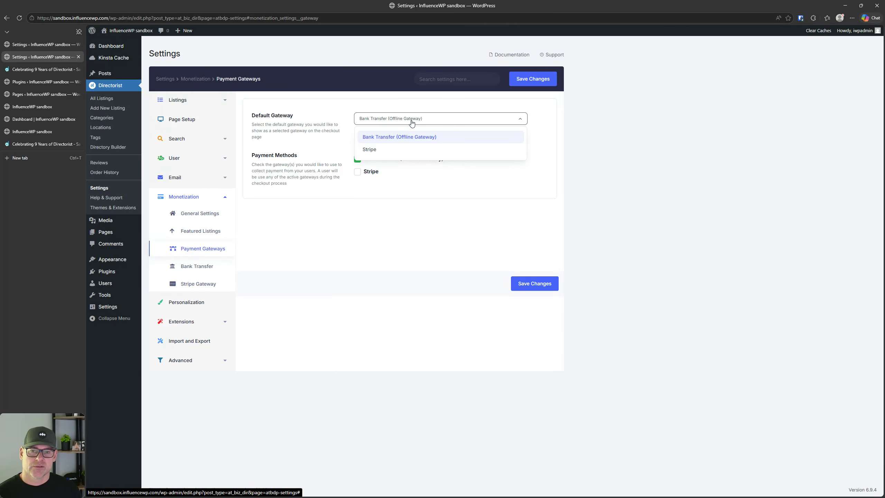
{"action": "left_click", "coordinate": [389, 150]}
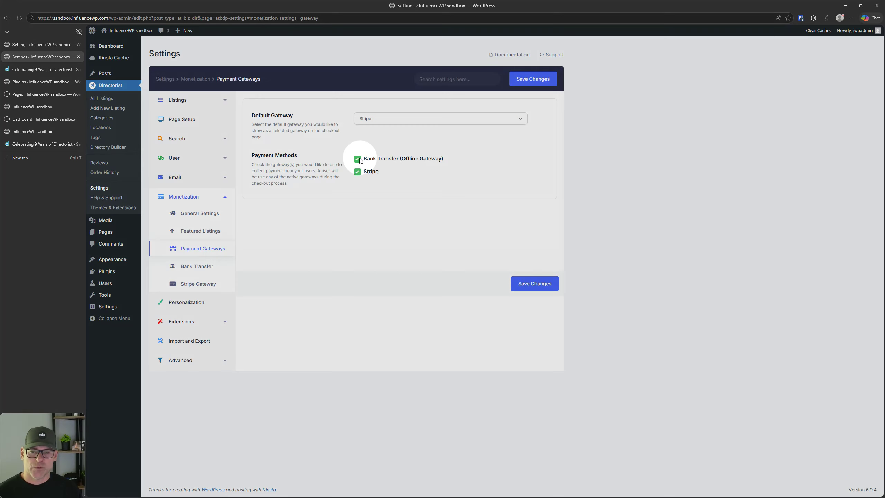
{"action": "left_click", "coordinate": [358, 159]}
{"action": "left_click", "coordinate": [358, 172]}
{"action": "left_click", "coordinate": [357, 172]}
{"action": "left_click", "coordinate": [545, 291]}
{"action": "left_click", "coordinate": [183, 267]}
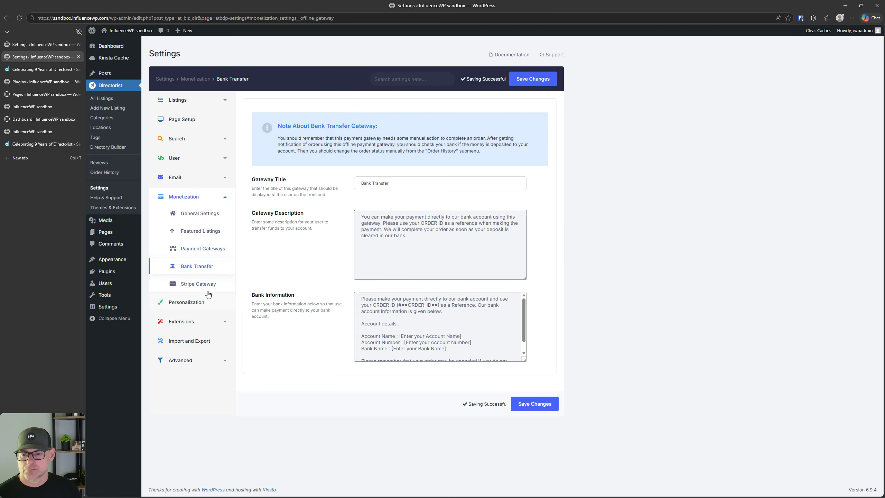
{"action": "left_click", "coordinate": [191, 321]}
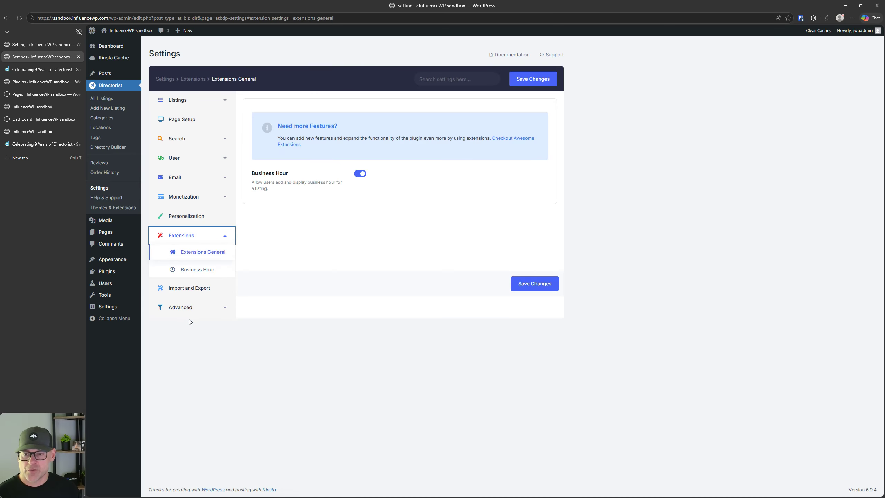
Step: Review the Business Hour extension settings, then view the Import and Export settings
{"action": "left_click", "coordinate": [194, 268]}
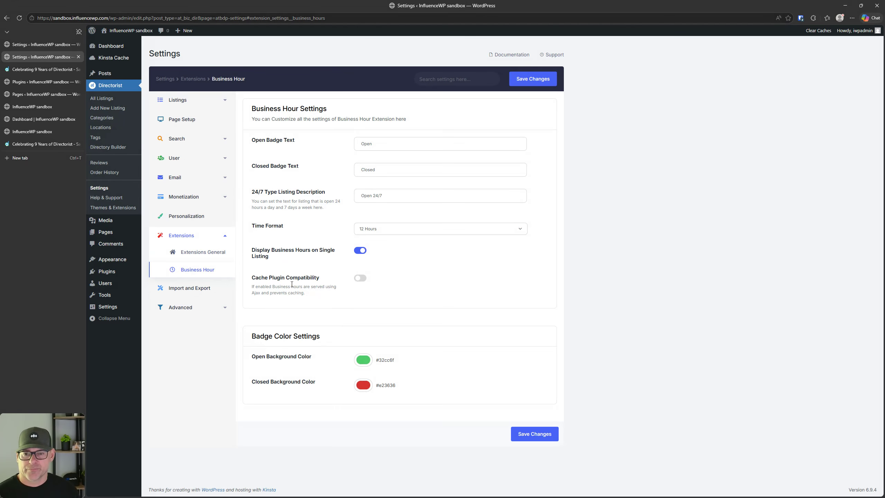
{"action": "left_click", "coordinate": [197, 289]}
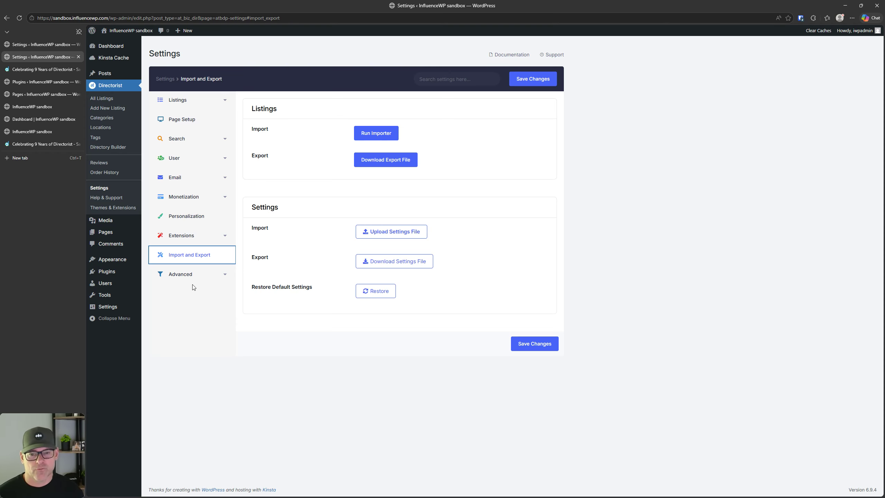
Step: Launch the CSV listing importer, then return to the Directorist settings
{"action": "left_click", "coordinate": [374, 134]}
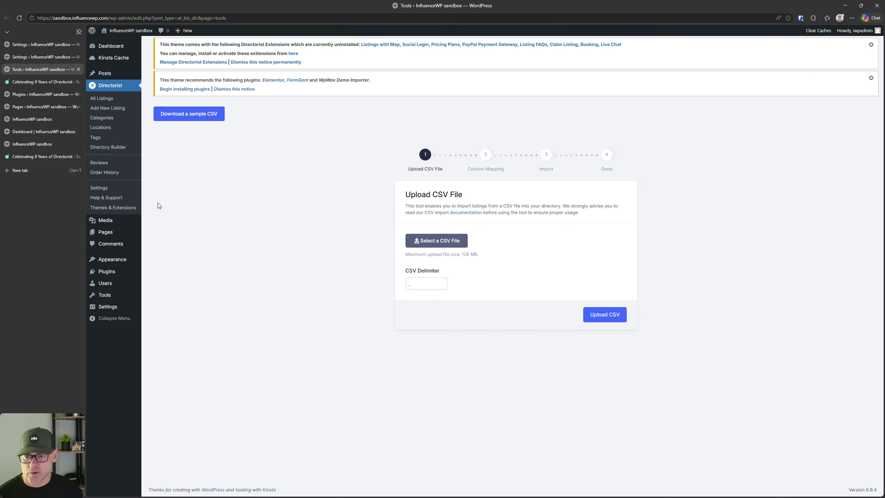
{"action": "left_click", "coordinate": [99, 189]}
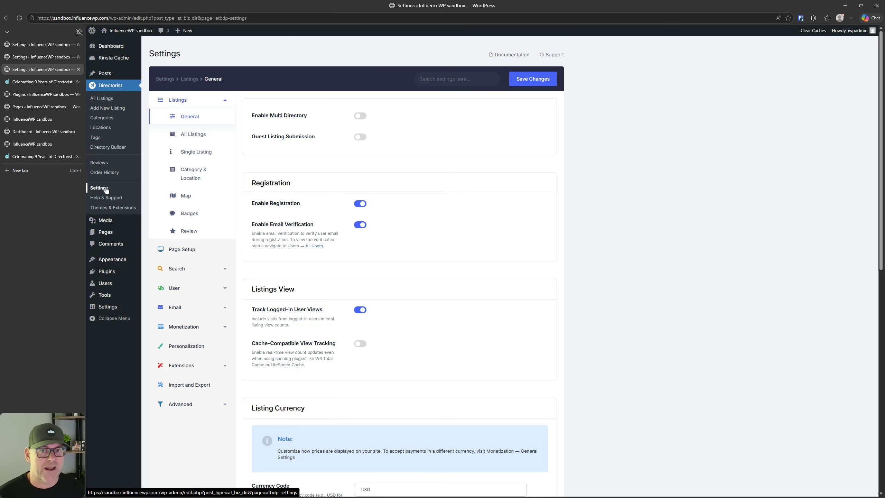
{"action": "scroll", "coordinate": [377, 249], "scroll_direction": "down", "scroll_amount": 5}
{"action": "scroll", "coordinate": [376, 250], "scroll_direction": "up", "scroll_amount": 3}
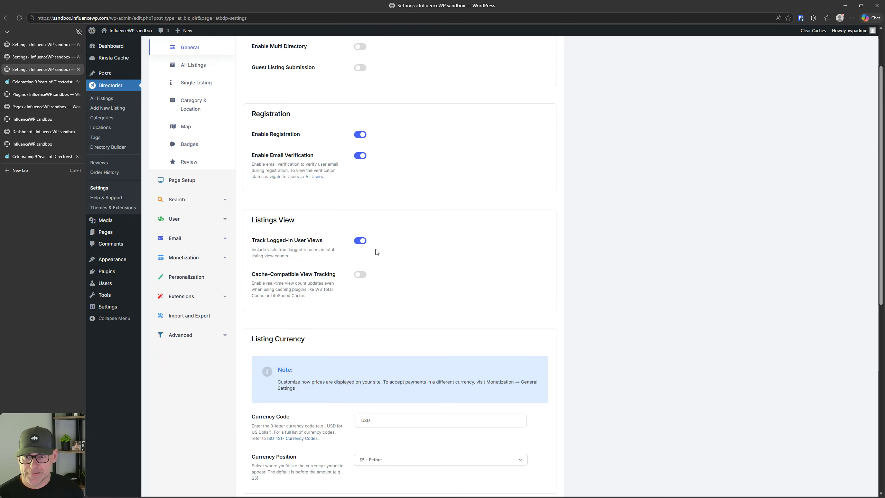
Step: Browse the Extensions and Business Hour settings, then open Advanced > Title & Meta (SEO)
{"action": "left_click", "coordinate": [205, 300]}
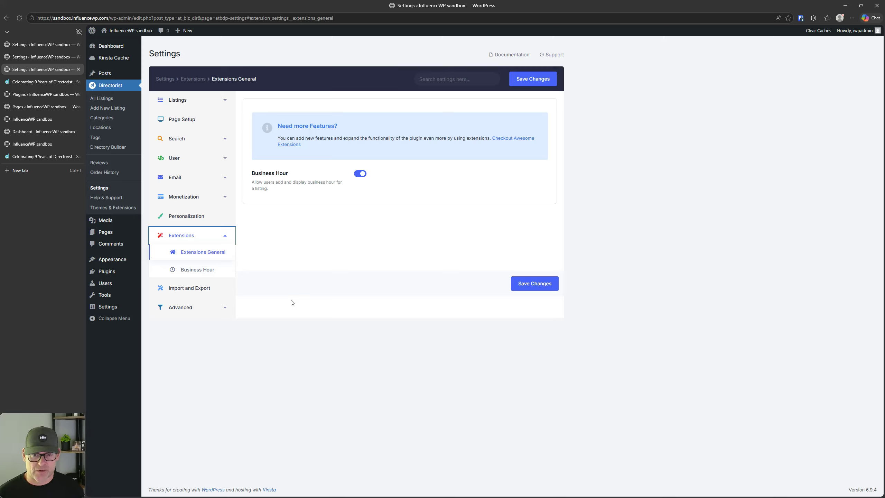
{"action": "left_click", "coordinate": [207, 274]}
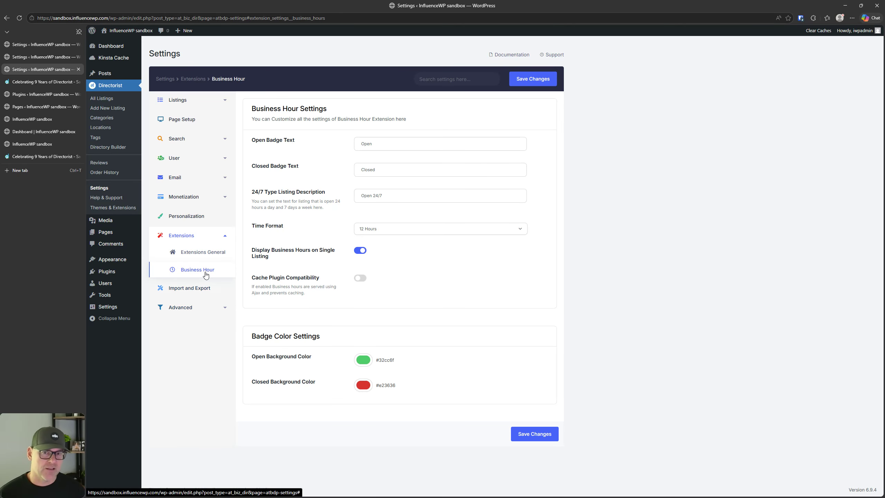
{"action": "left_click", "coordinate": [202, 307]}
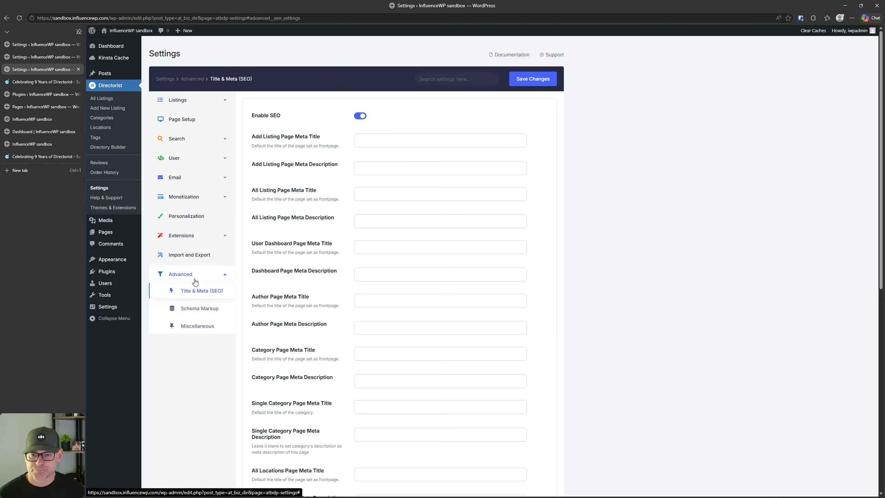
{"action": "left_click", "coordinate": [197, 262]}
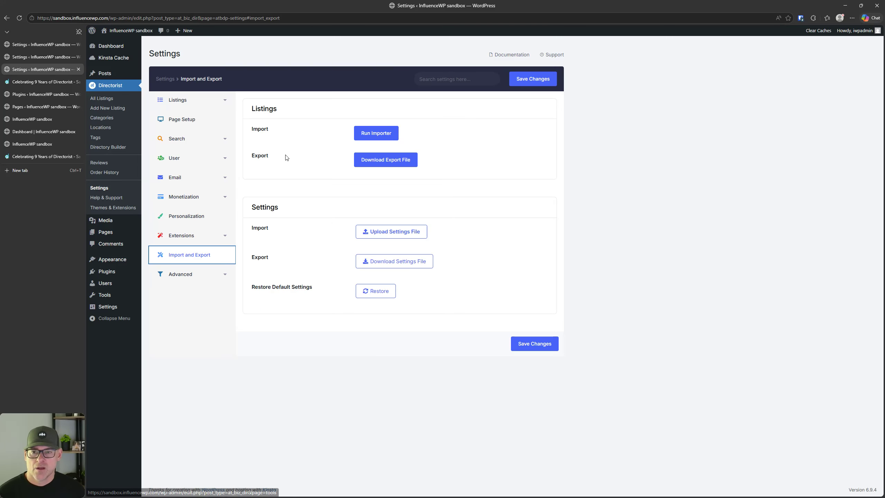
{"action": "left_click", "coordinate": [387, 159]}
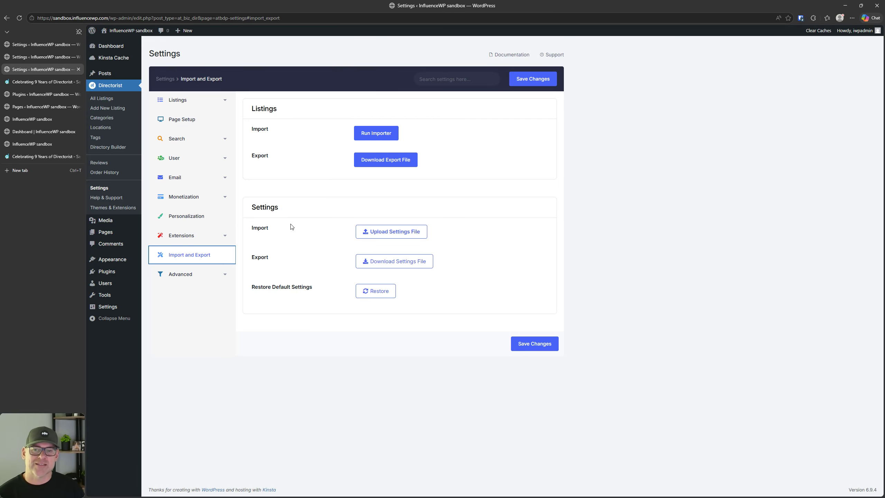
{"action": "left_click", "coordinate": [365, 226]}
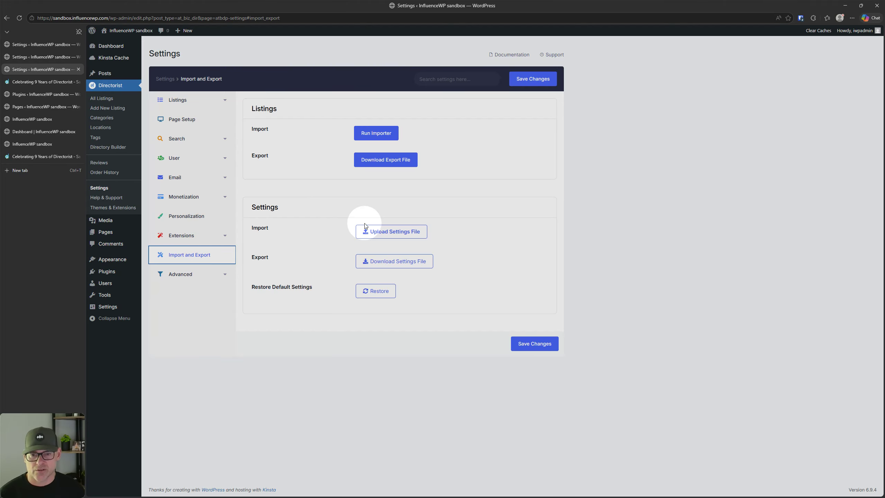
{"action": "left_click", "coordinate": [395, 266]}
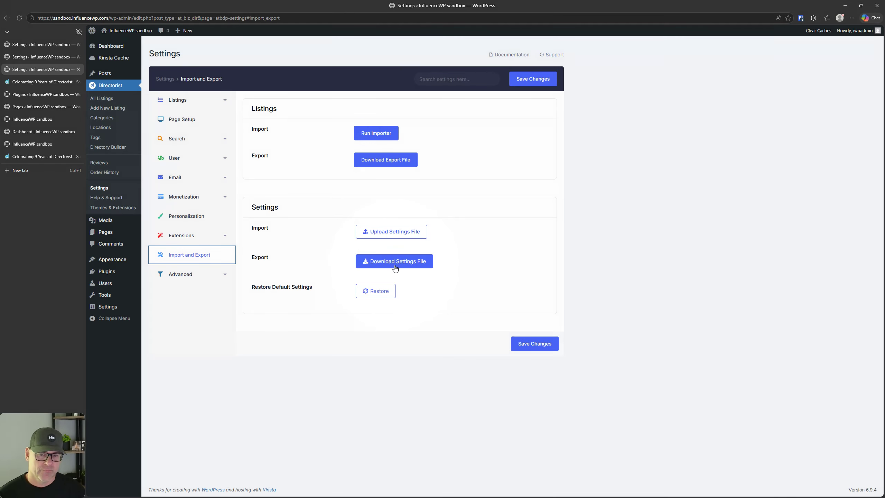
{"action": "left_click", "coordinate": [395, 267]}
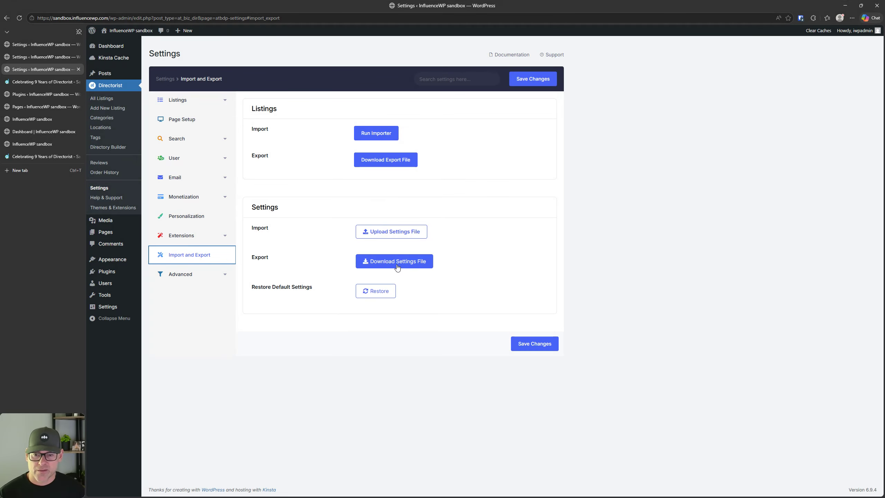
{"action": "left_click", "coordinate": [373, 297]}
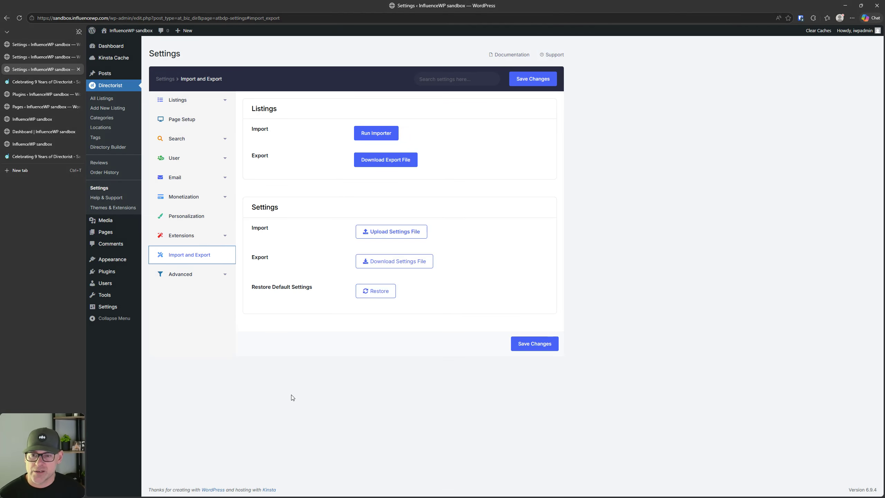
{"action": "left_click", "coordinate": [191, 276]}
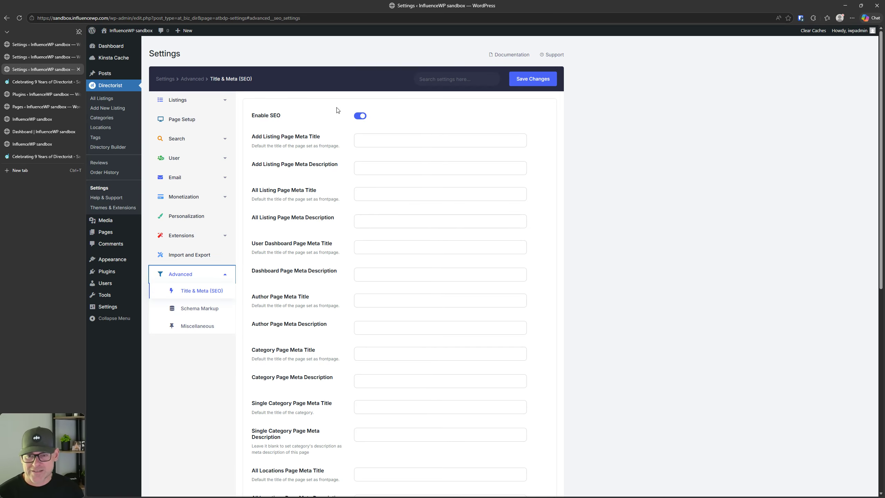
Step: Scroll through the SEO meta title and description fields, then go to Schema Markup
{"action": "scroll", "coordinate": [300, 140], "scroll_direction": "down", "scroll_amount": 1}
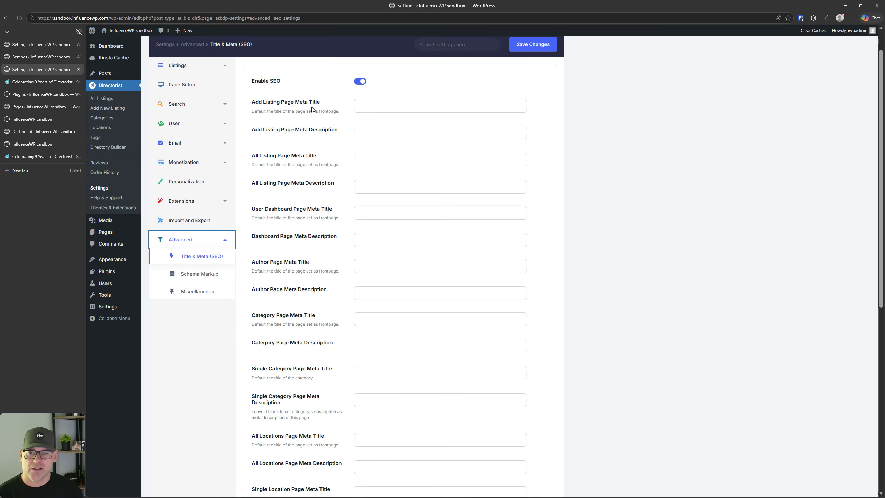
{"action": "scroll", "coordinate": [333, 254], "scroll_direction": "down", "scroll_amount": 5}
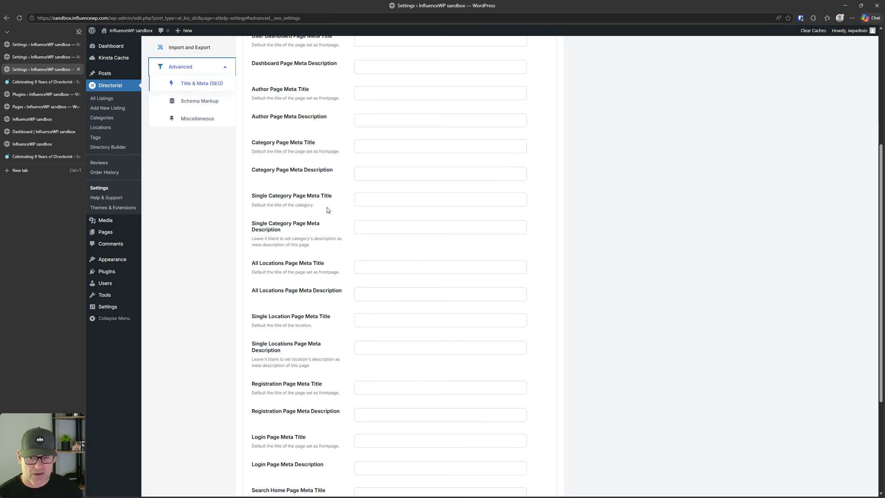
{"action": "scroll", "coordinate": [327, 210], "scroll_direction": "down", "scroll_amount": 5}
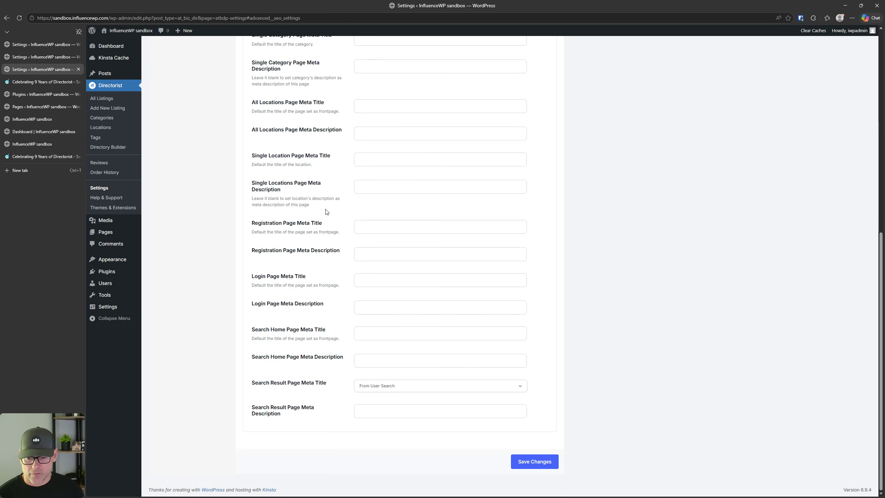
{"action": "scroll", "coordinate": [327, 211], "scroll_direction": "up", "scroll_amount": 11}
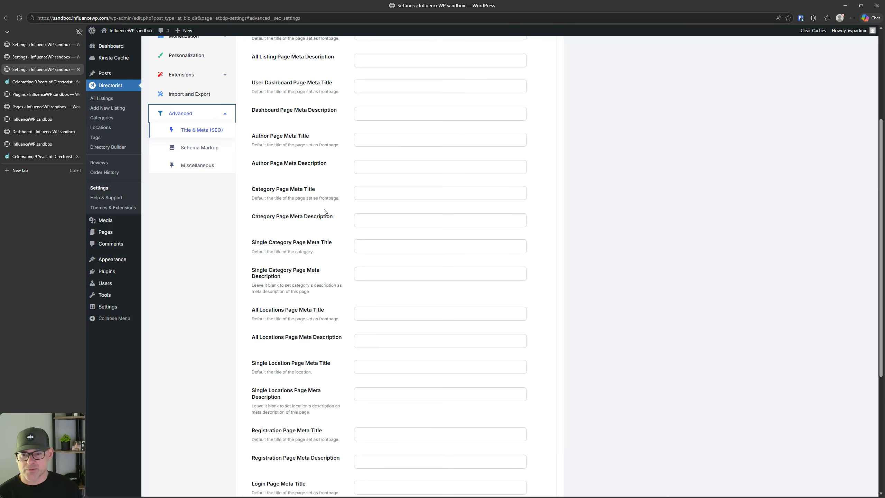
{"action": "scroll", "coordinate": [227, 181], "scroll_direction": "down", "scroll_amount": 5}
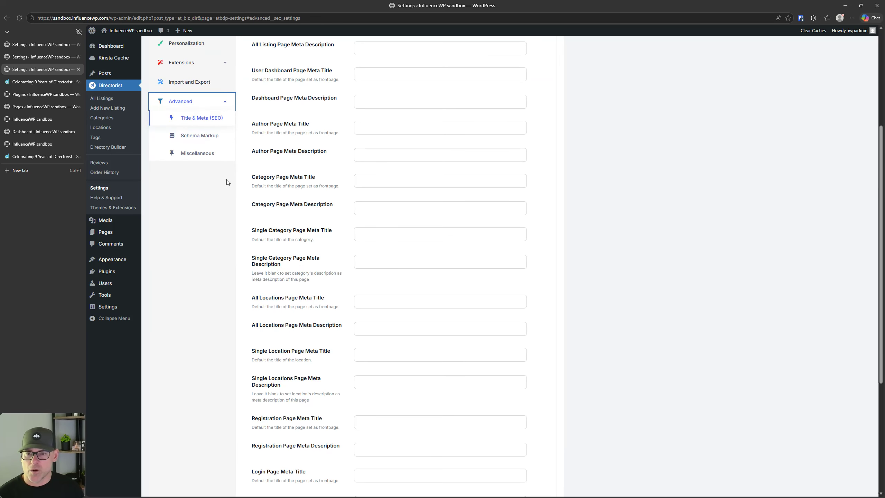
{"action": "left_click", "coordinate": [200, 135]}
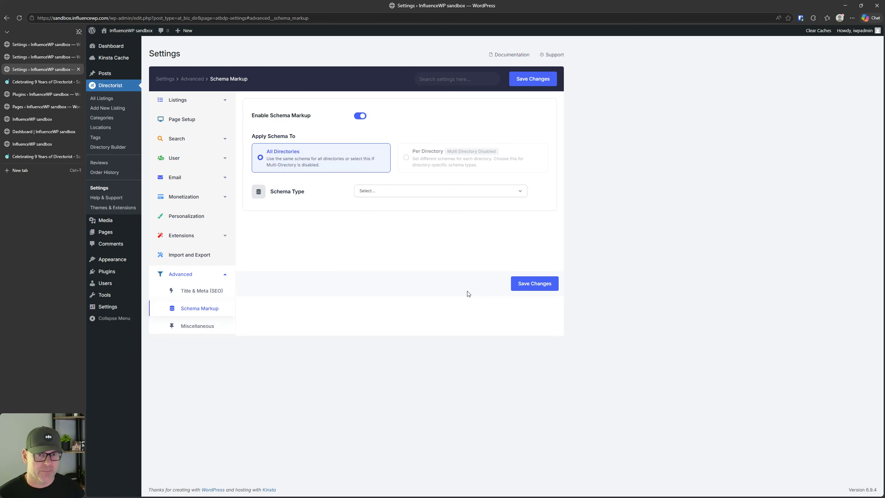
Step: Choose JobPosting as the Schema Type, then go to the Miscellaneous settings
{"action": "left_click", "coordinate": [408, 192]}
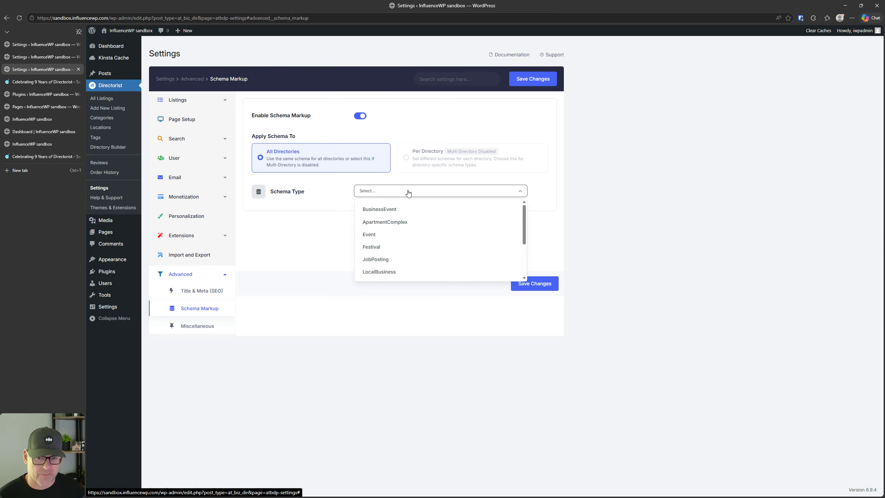
{"action": "left_click", "coordinate": [393, 260]}
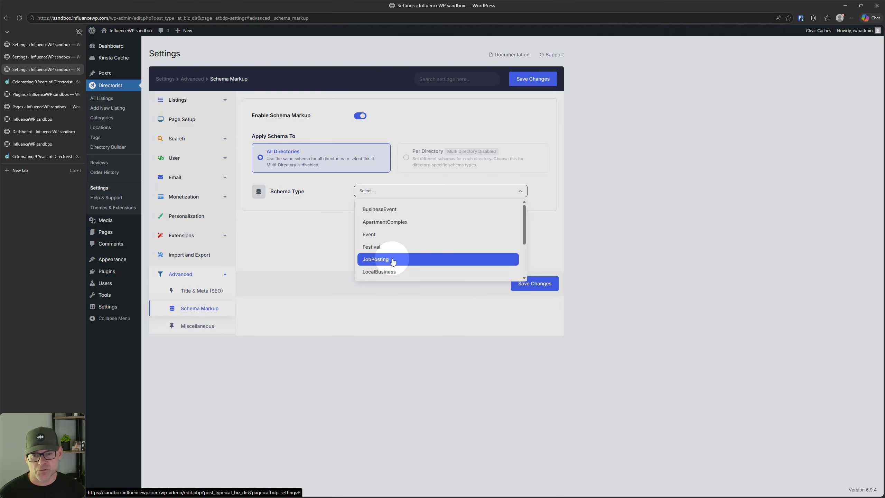
{"action": "left_click", "coordinate": [393, 259]}
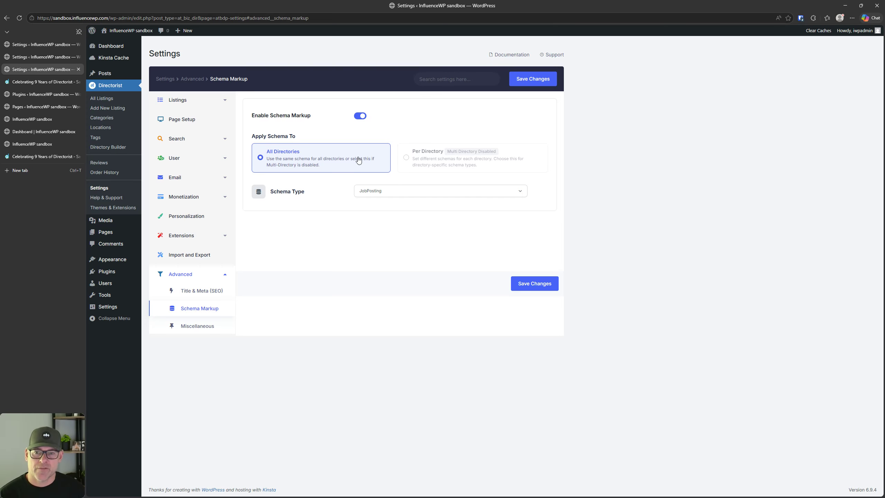
{"action": "key", "text": "ctrl"}
{"action": "key", "text": "ctrl"}
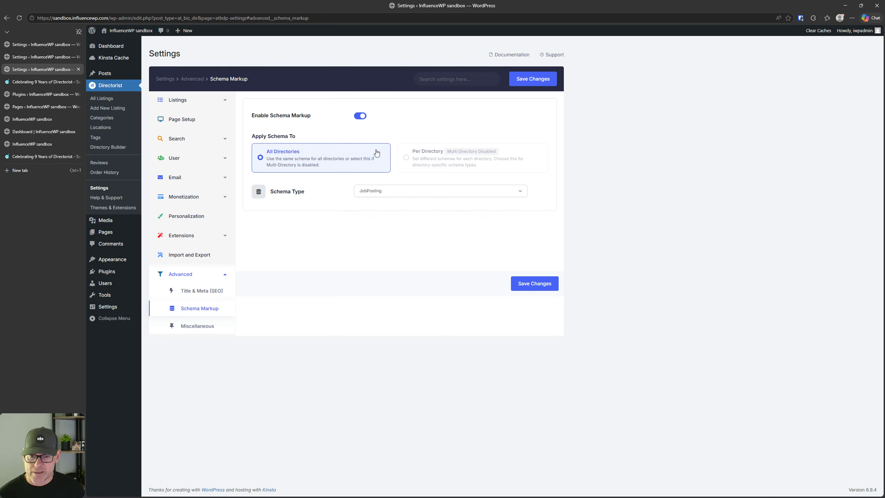
{"action": "left_click", "coordinate": [201, 329]}
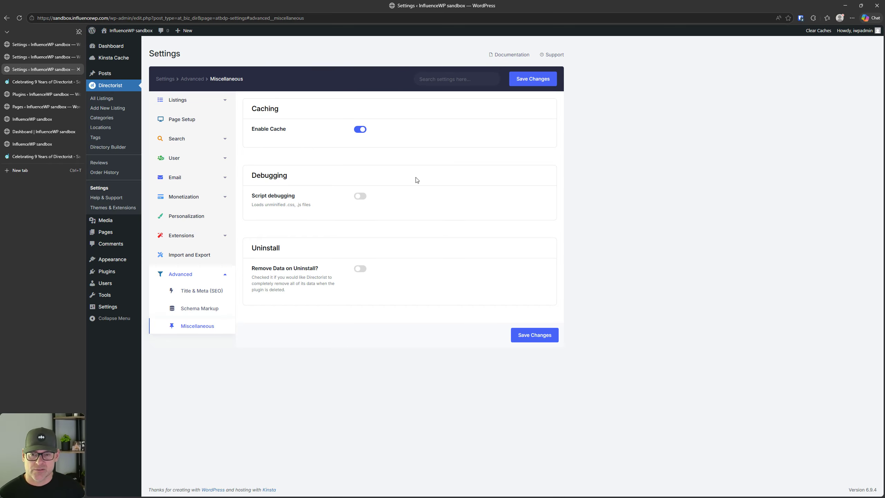
Step: Keep Enable Cache on and script debugging off, and switch on Remove Data on Uninstall
{"action": "left_click", "coordinate": [361, 132]}
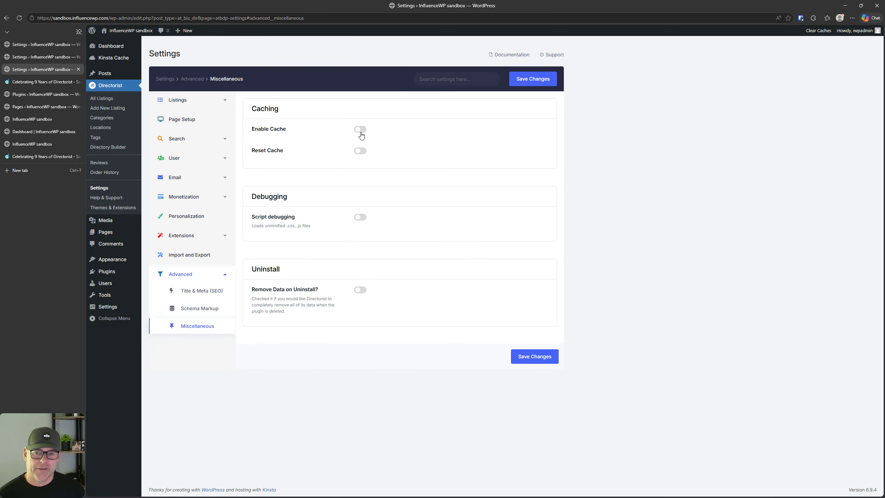
{"action": "left_click", "coordinate": [361, 132]}
{"action": "left_click", "coordinate": [360, 132]}
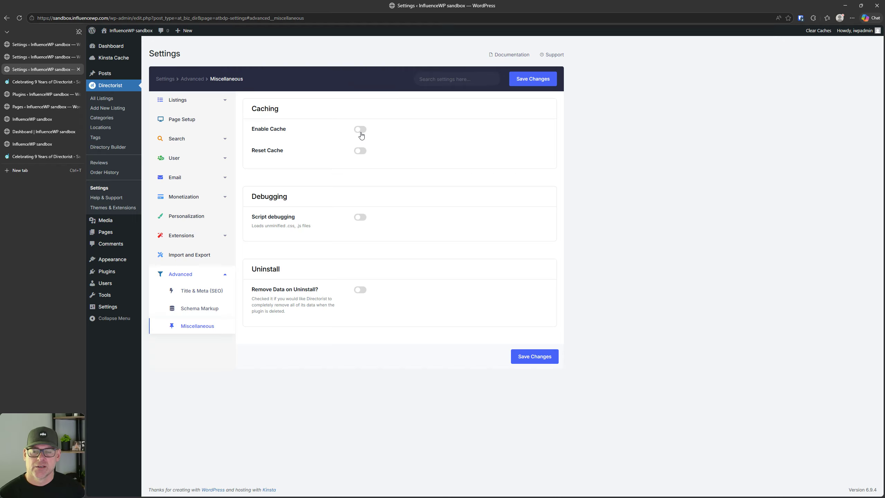
{"action": "left_click", "coordinate": [361, 152]}
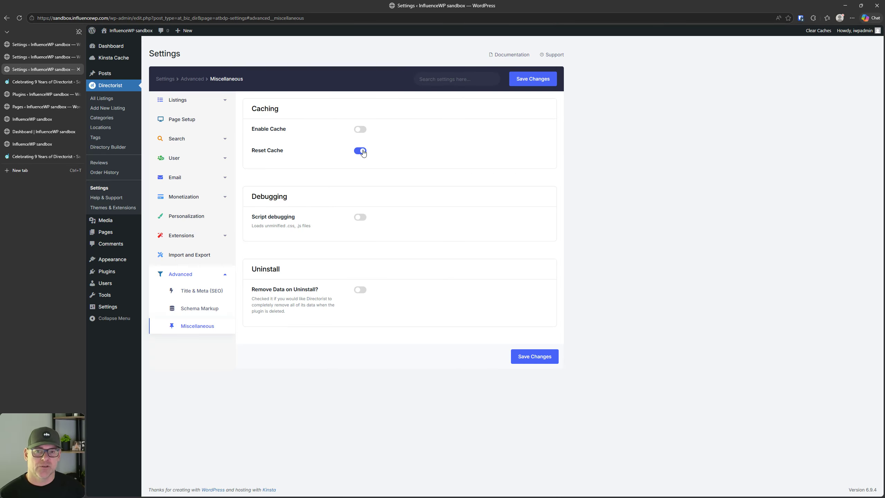
{"action": "left_click", "coordinate": [361, 129]}
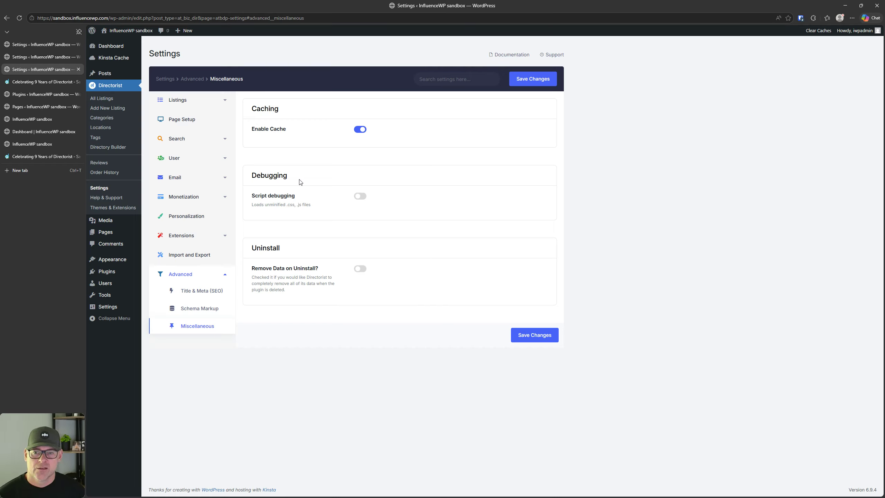
{"action": "left_click", "coordinate": [365, 200]}
{"action": "left_click", "coordinate": [361, 197]}
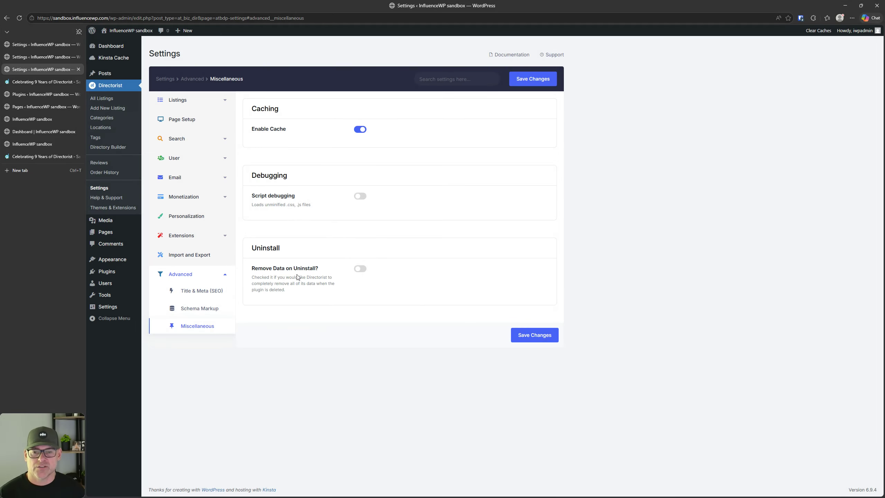
{"action": "left_click", "coordinate": [361, 269]}
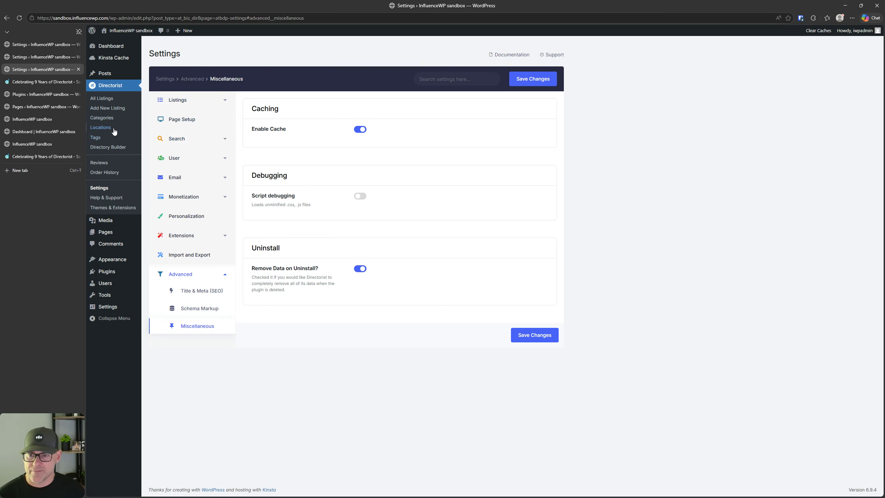
Step: Open the Business directory's General settings and browse icon packs, keeping the la-chart-bar icon
{"action": "left_click", "coordinate": [116, 148]}
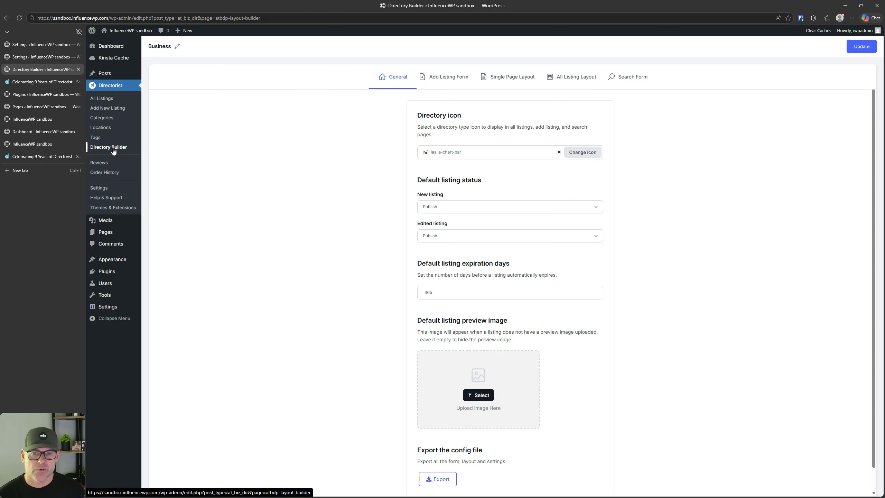
{"action": "left_click", "coordinate": [113, 150]}
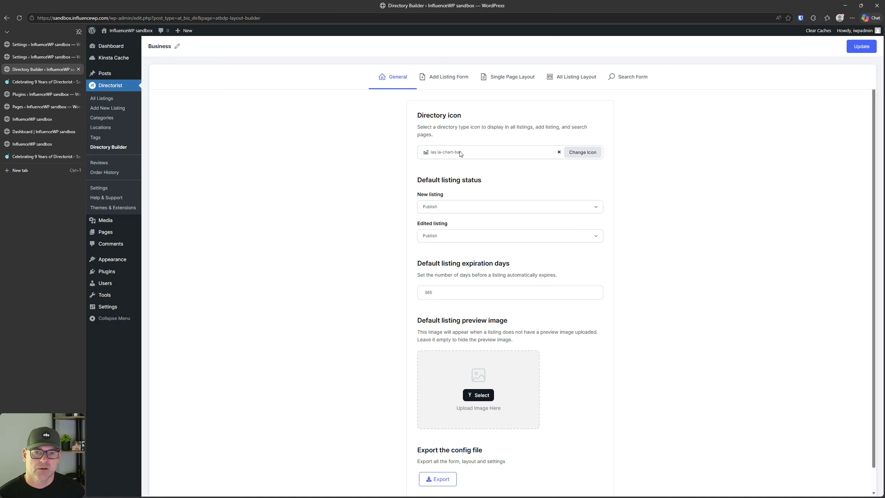
{"action": "left_click", "coordinate": [446, 146]}
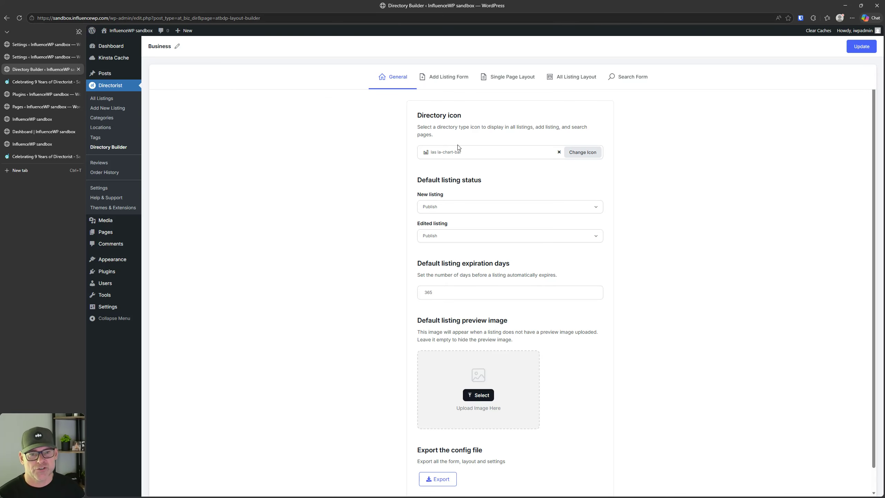
{"action": "left_click", "coordinate": [581, 152]}
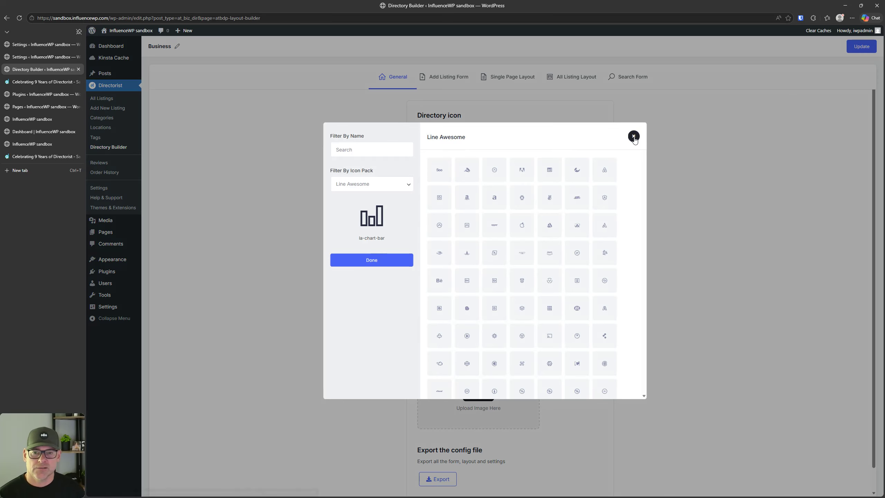
{"action": "left_click", "coordinate": [391, 185]}
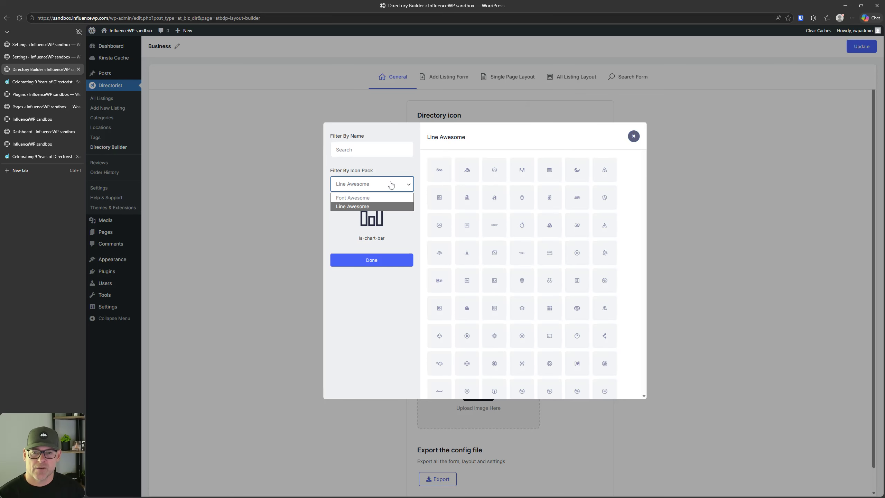
{"action": "left_click", "coordinate": [390, 184]}
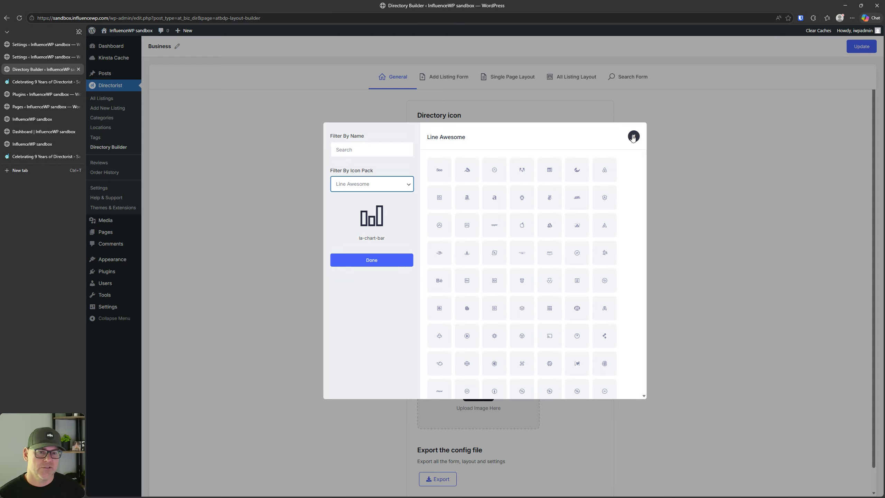
{"action": "left_click", "coordinate": [633, 137]}
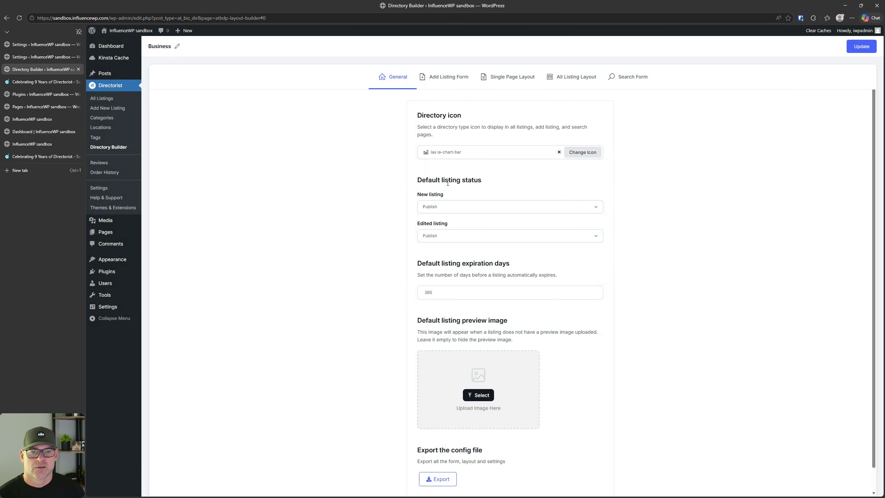
{"action": "scroll", "coordinate": [445, 251], "scroll_direction": "down", "scroll_amount": 1}
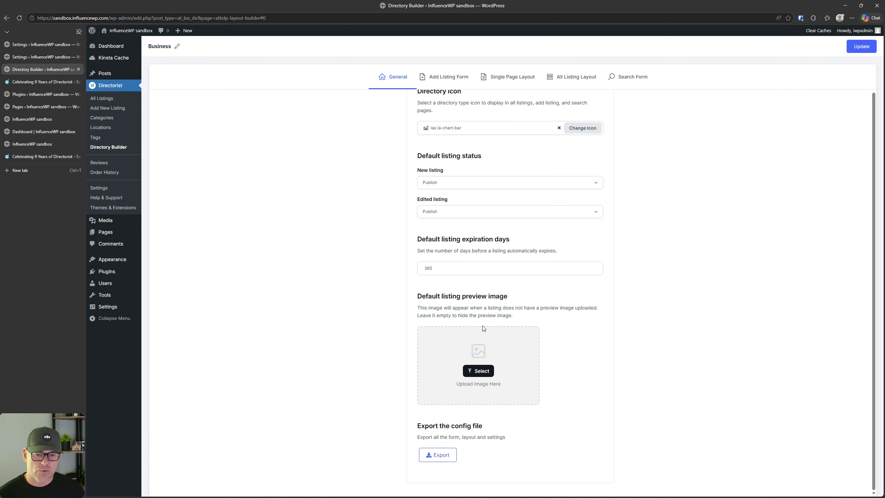
Step: Close the Archives page tab and switch the All Listings page to grid view
{"action": "left_click", "coordinate": [30, 132]}
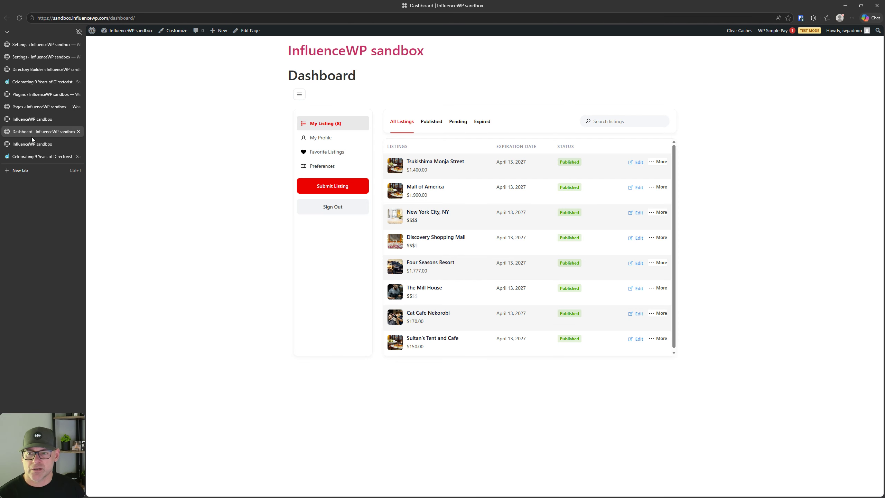
{"action": "left_click", "coordinate": [38, 147]}
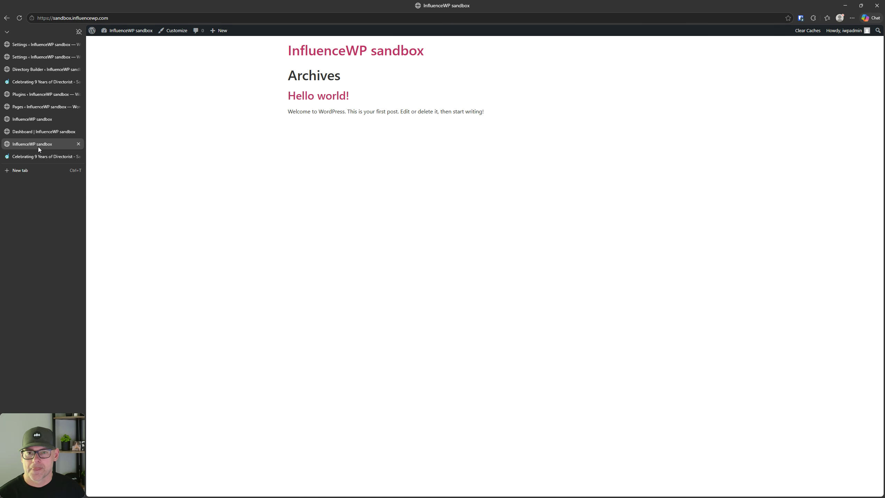
{"action": "left_click", "coordinate": [79, 144]}
{"action": "left_click", "coordinate": [33, 119]}
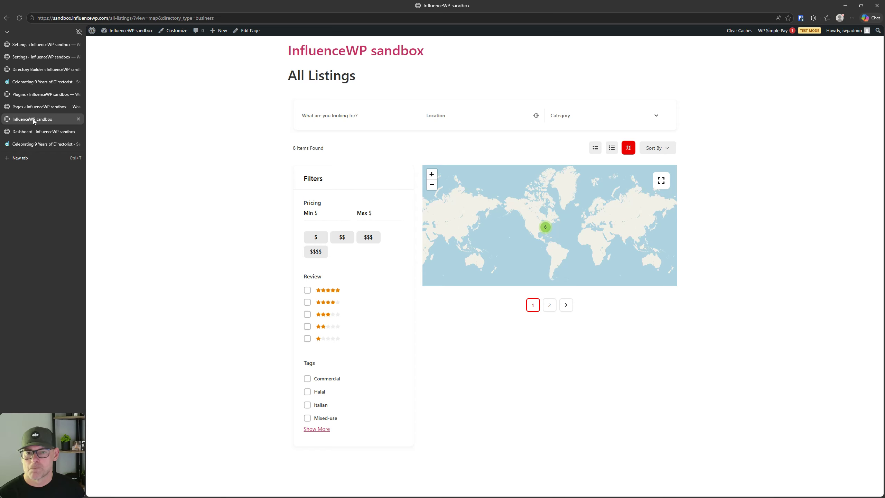
{"action": "left_click", "coordinate": [6, 19]}
{"action": "left_click", "coordinate": [594, 147]}
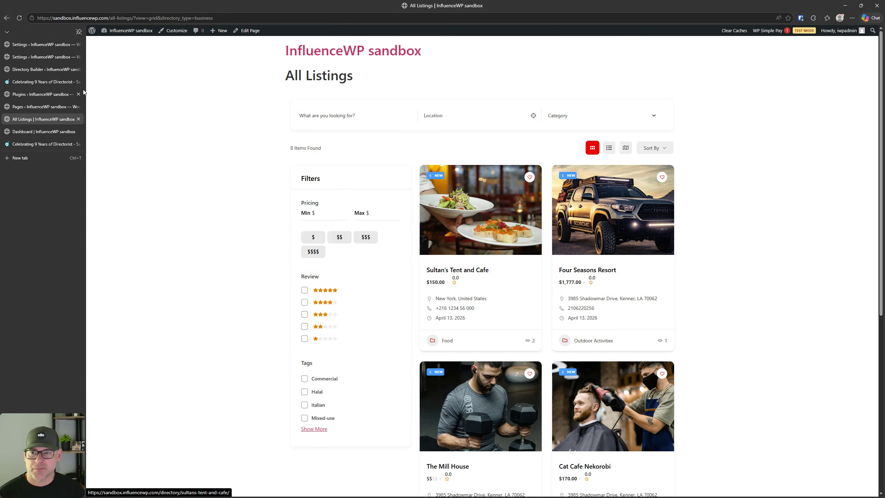
Step: Close the Extensions and Import and Export settings tabs, leaving the default preview image unset
{"action": "left_click", "coordinate": [40, 45]}
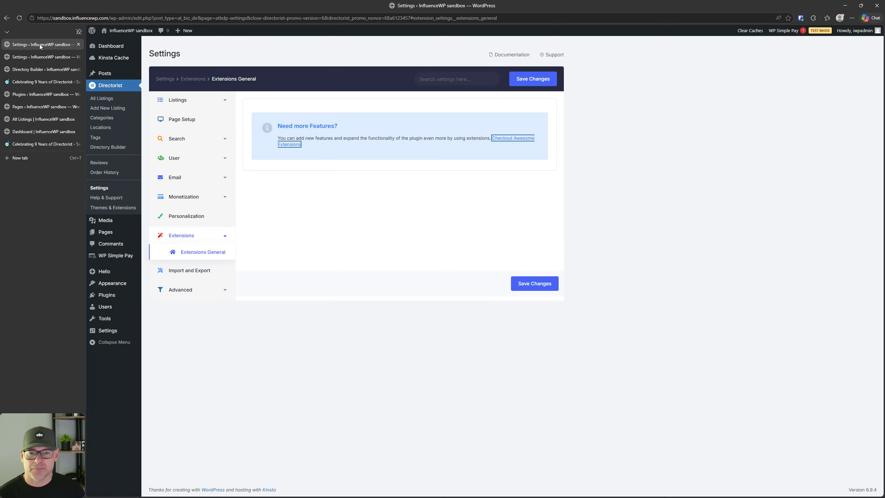
{"action": "left_click", "coordinate": [79, 44]}
{"action": "left_click", "coordinate": [79, 45]}
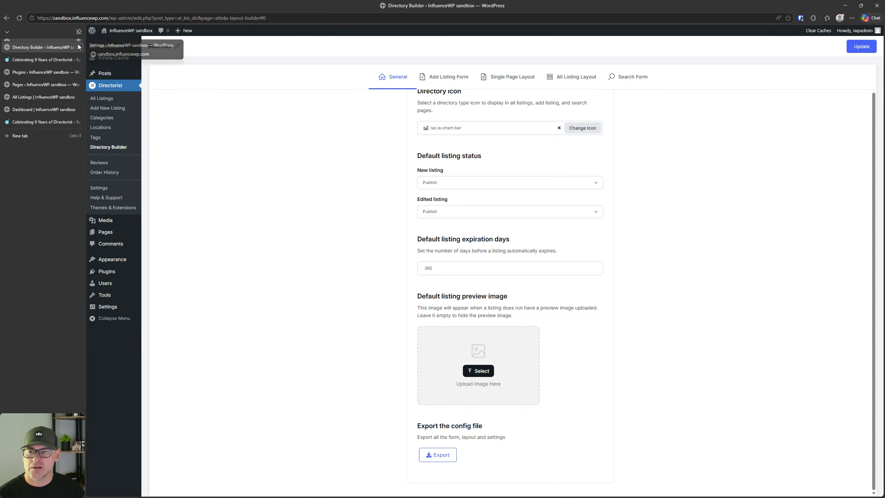
{"action": "left_click", "coordinate": [448, 334]}
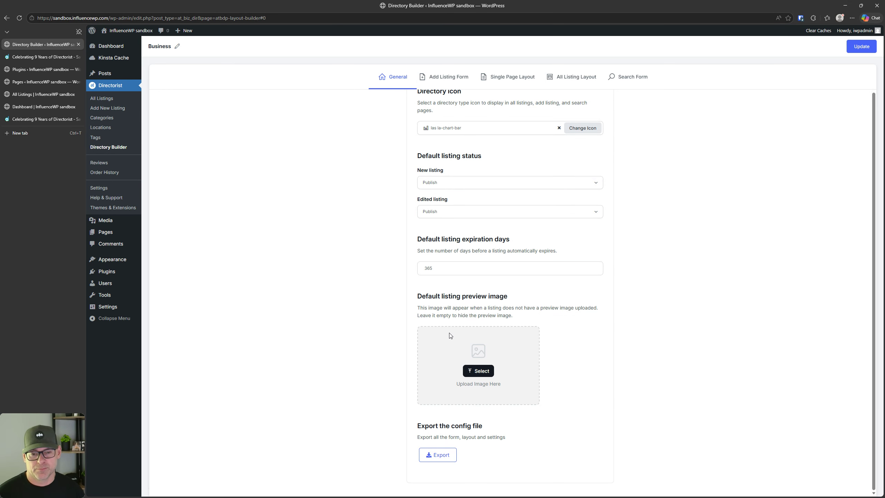
{"action": "left_click", "coordinate": [450, 335]}
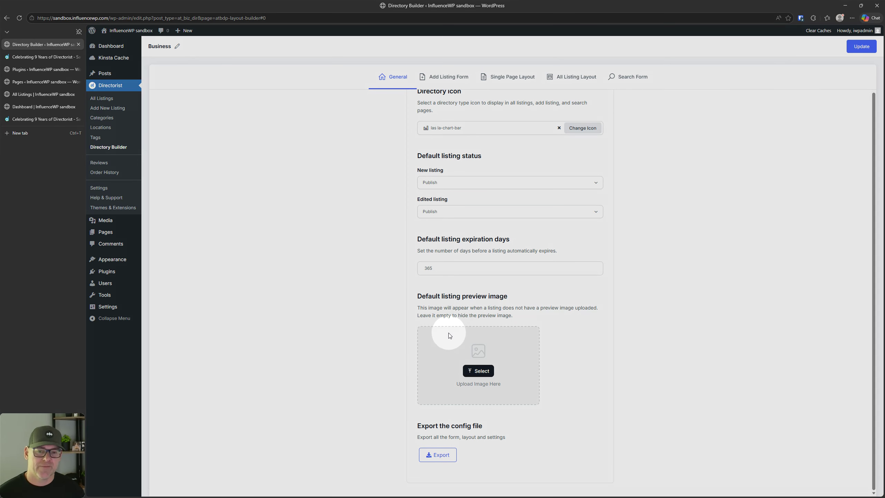
Step: Close the Directorist pricing tab and return to the Directory Builder's General settings
{"action": "left_click", "coordinate": [32, 56]}
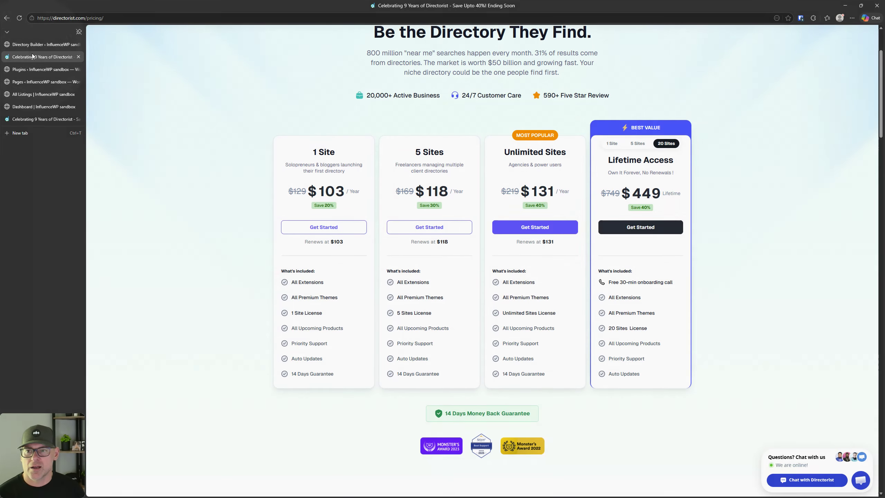
{"action": "left_click", "coordinate": [78, 57]}
{"action": "left_click", "coordinate": [38, 69]}
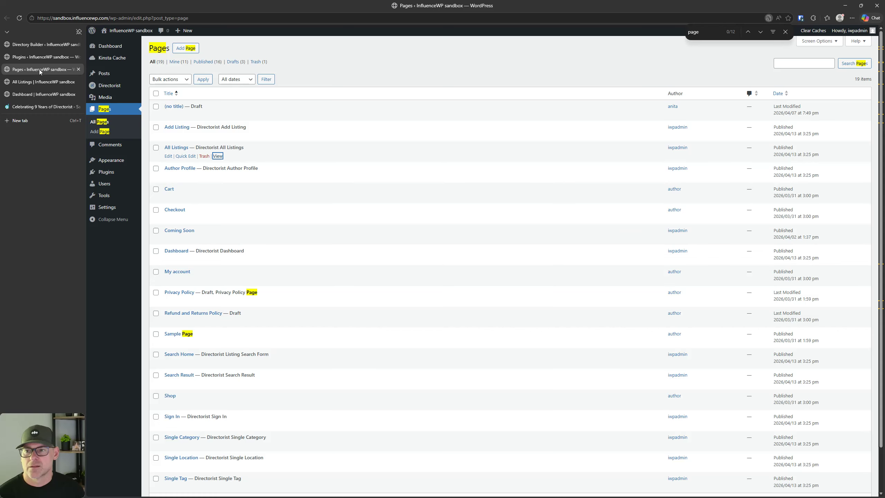
{"action": "left_click", "coordinate": [40, 83]}
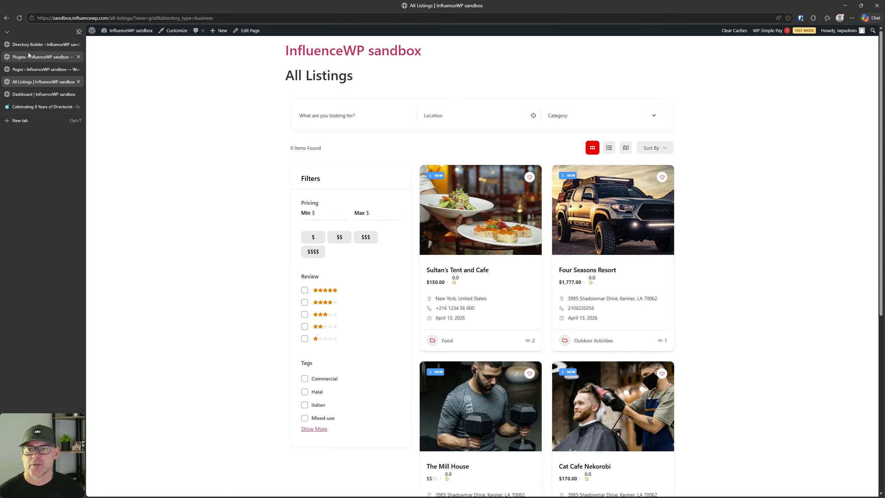
{"action": "left_click", "coordinate": [30, 45]}
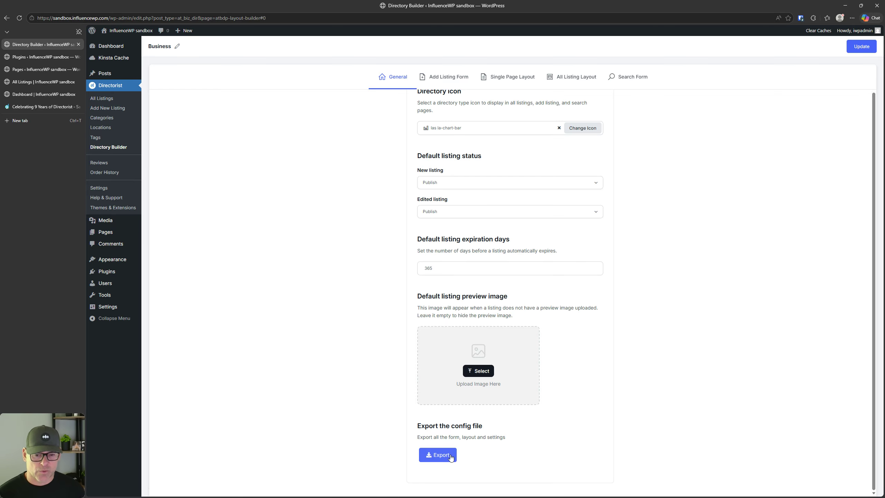
{"action": "scroll", "coordinate": [415, 217], "scroll_direction": "up", "scroll_amount": 1}
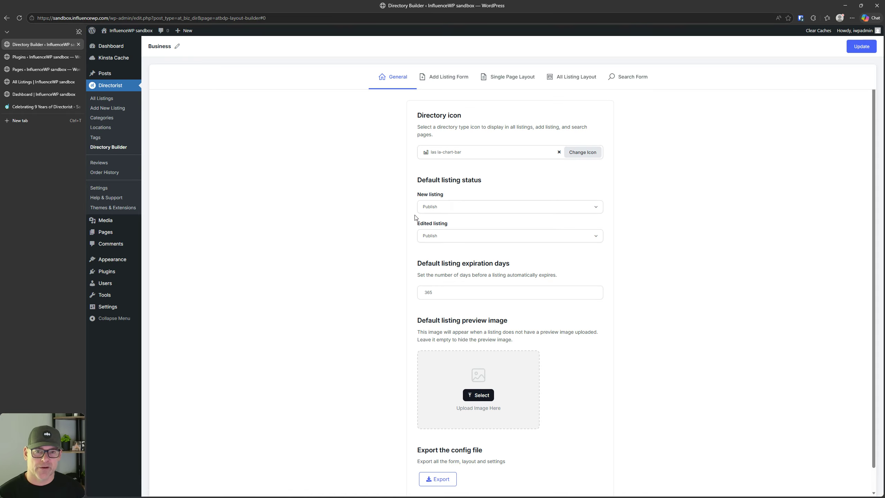
Step: Open the Add Listing Form builder and the front-end Add Listing page in a new tab
{"action": "left_click", "coordinate": [450, 84]}
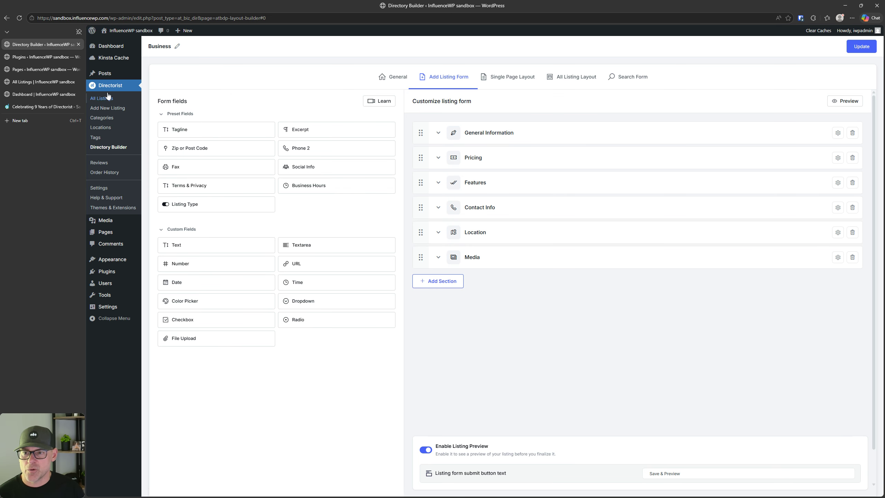
{"action": "left_click", "coordinate": [33, 71]}
{"action": "right_click", "coordinate": [216, 138]}
{"action": "left_click", "coordinate": [241, 143]}
{"action": "left_click", "coordinate": [44, 83]}
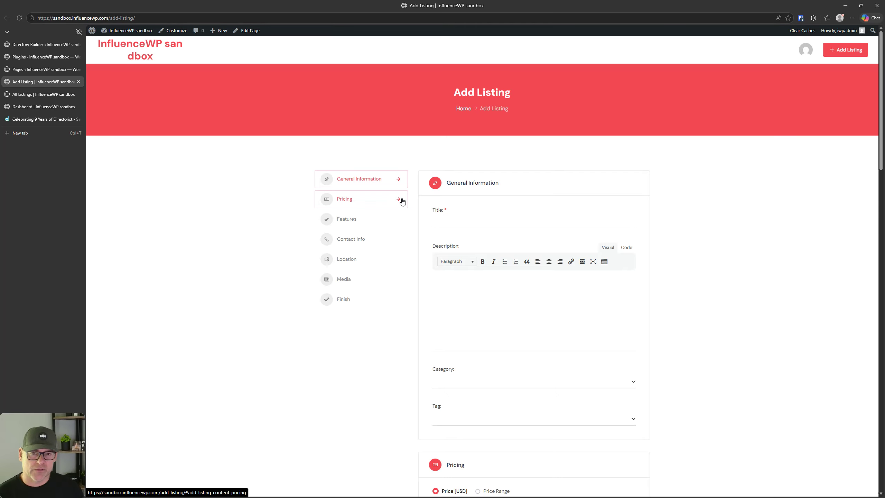
Step: Review the front-end Add Listing form through its Finish step, then open Single Page Layout
{"action": "left_click", "coordinate": [25, 46]}
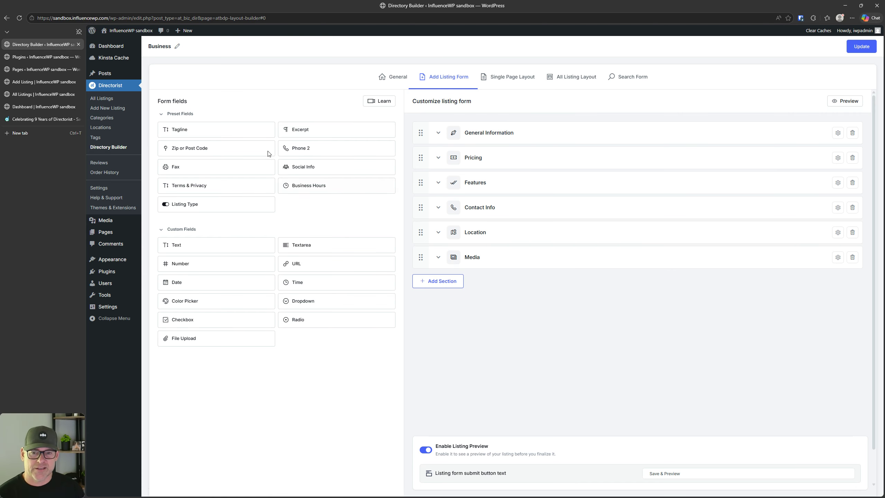
{"action": "left_click", "coordinate": [39, 82]}
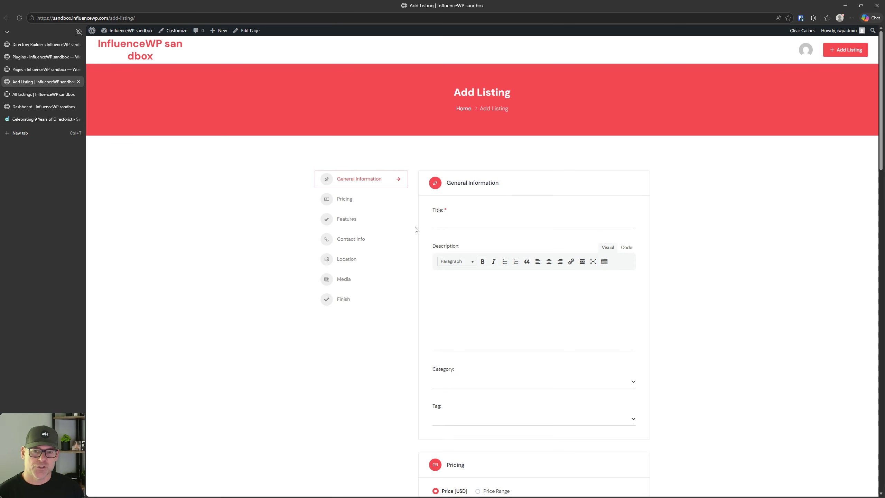
{"action": "scroll", "coordinate": [331, 241], "scroll_direction": "down", "scroll_amount": 3}
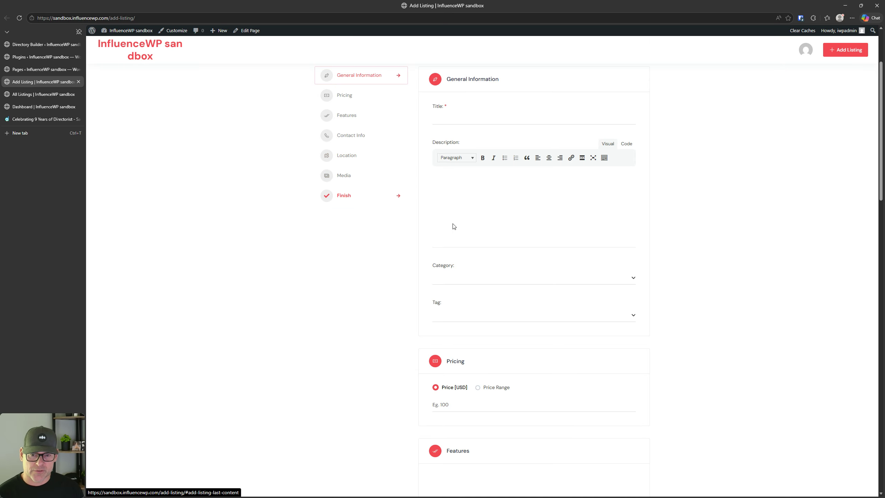
{"action": "left_click", "coordinate": [382, 209]}
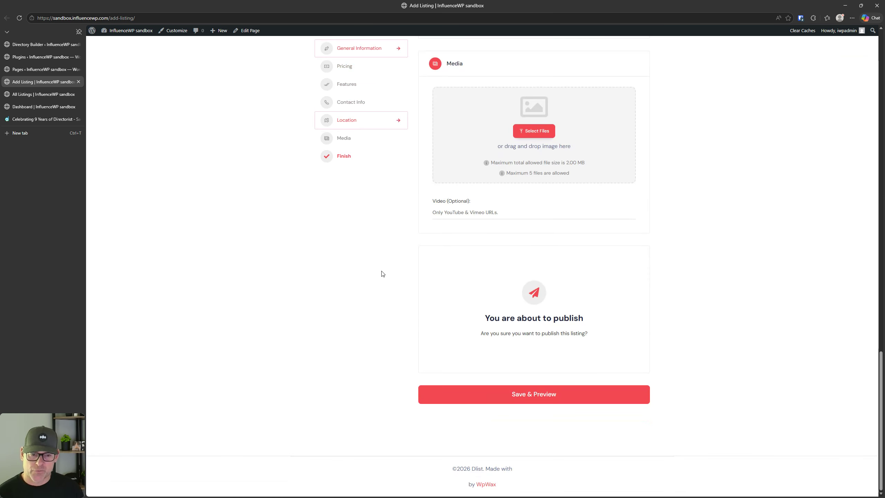
{"action": "scroll", "coordinate": [383, 270], "scroll_direction": "up", "scroll_amount": 20}
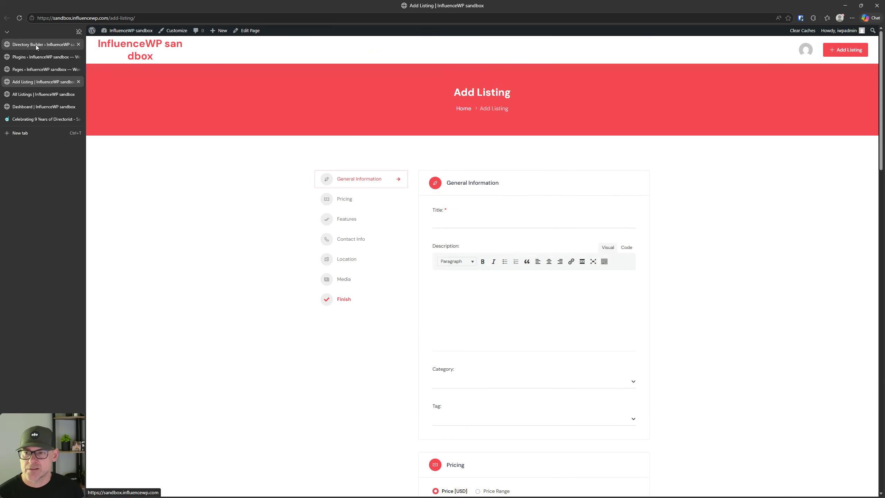
{"action": "left_click", "coordinate": [36, 44]}
{"action": "left_click", "coordinate": [505, 79]}
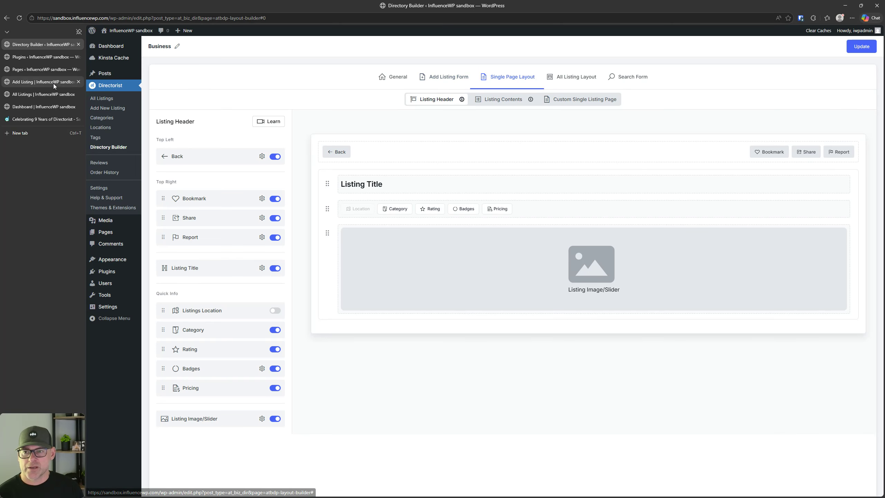
Step: Compare the Sultan's Tent and Cafe listing with the header layout, trying to reorder Listings Location
{"action": "left_click", "coordinate": [48, 94]}
{"action": "left_click", "coordinate": [481, 211]}
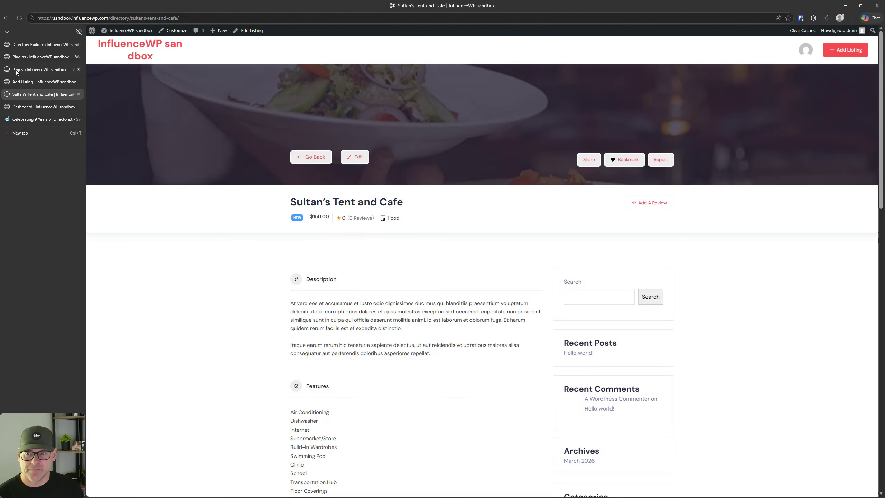
{"action": "left_click", "coordinate": [34, 50]}
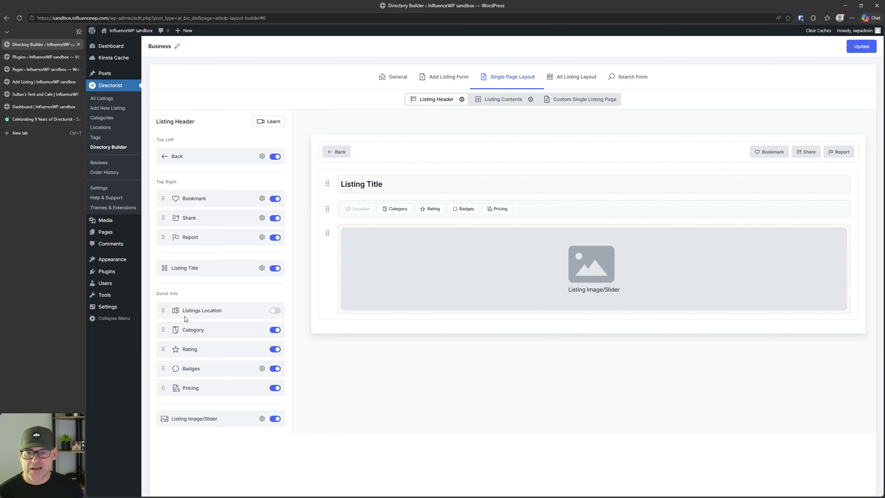
{"action": "mouse_move", "coordinate": [163, 311]}
{"action": "left_mouse_down"}
{"action": "mouse_move", "coordinate": [161, 335]}
{"action": "mouse_move", "coordinate": [162, 308]}
{"action": "left_mouse_up"}
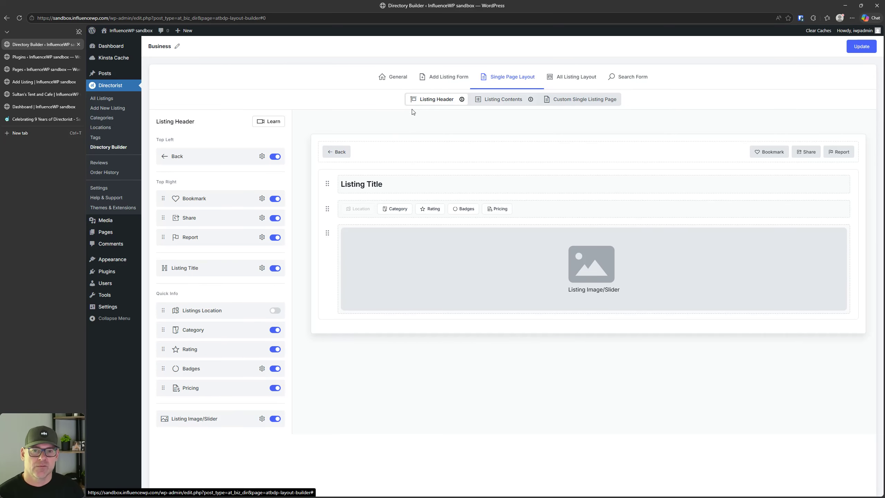
{"action": "left_click", "coordinate": [439, 101]}
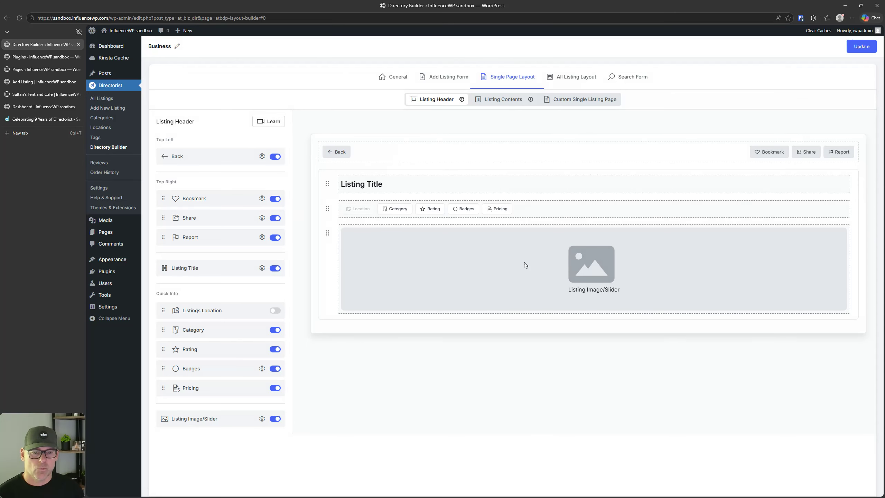
Step: Recheck the front-end form and listing, then show the Listing Contents sections in the builder
{"action": "left_click", "coordinate": [28, 81]}
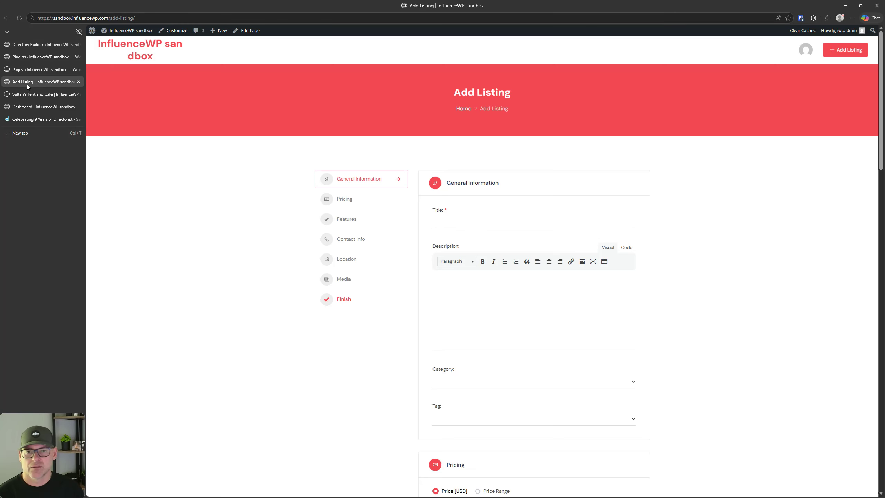
{"action": "left_click", "coordinate": [28, 94]}
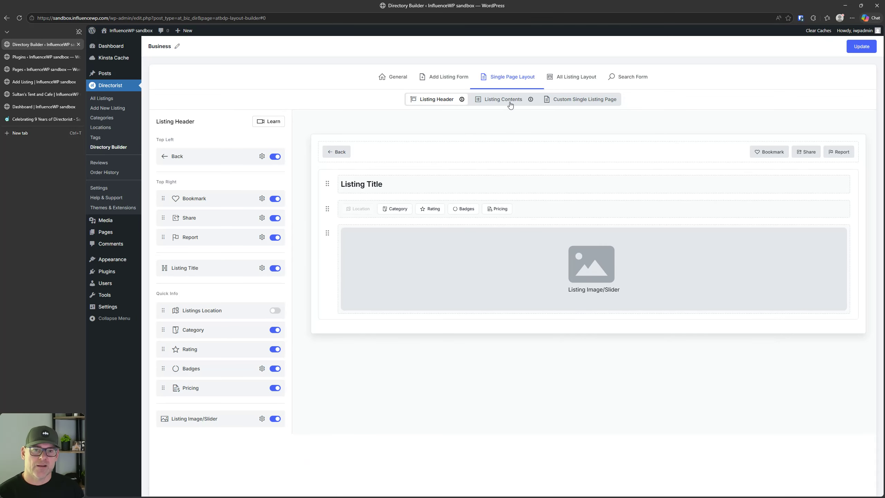
{"action": "left_click", "coordinate": [510, 101]}
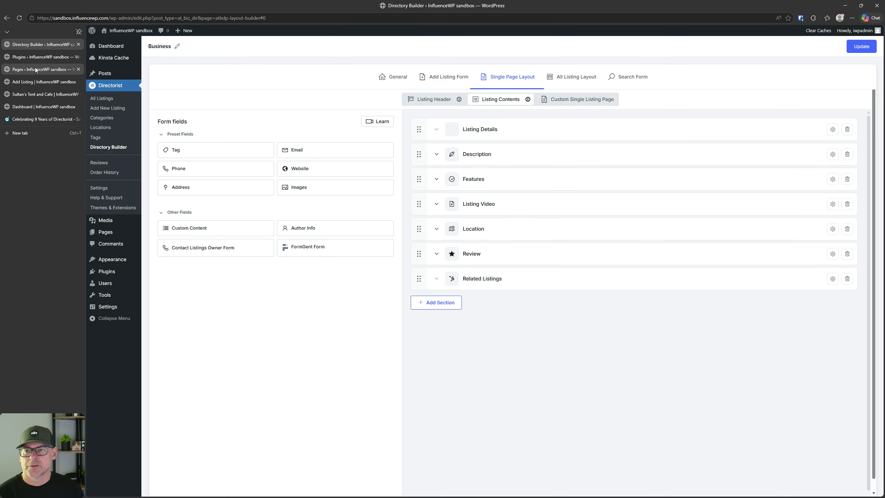
{"action": "left_click", "coordinate": [37, 95]}
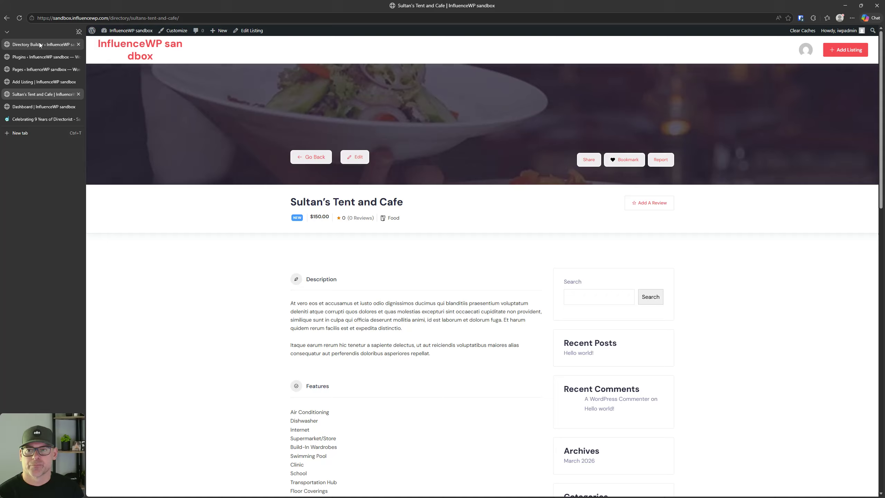
{"action": "left_click", "coordinate": [41, 45]}
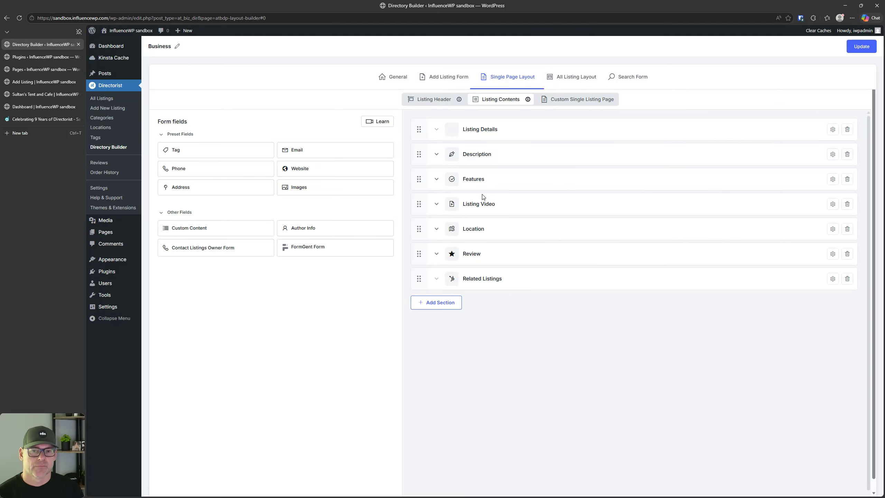
Step: Switch on the Custom Single Listing Page option for the Business directory and save
{"action": "left_click", "coordinate": [566, 101]}
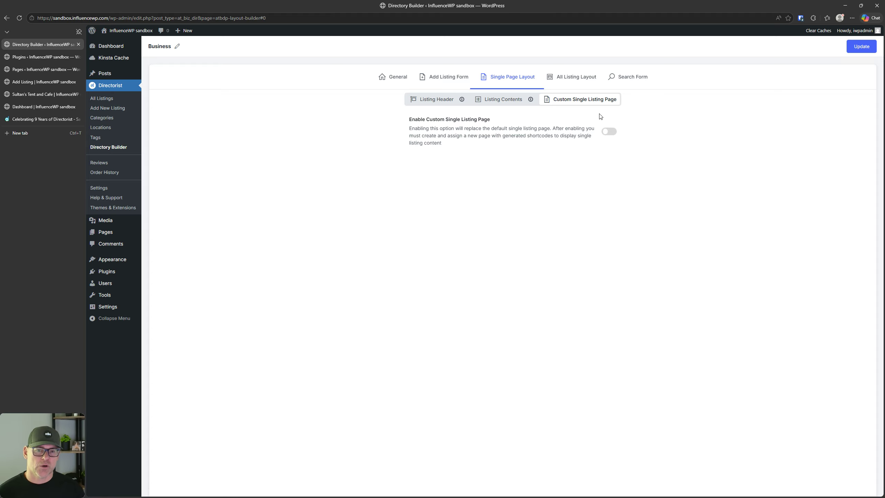
{"action": "left_click", "coordinate": [610, 131]}
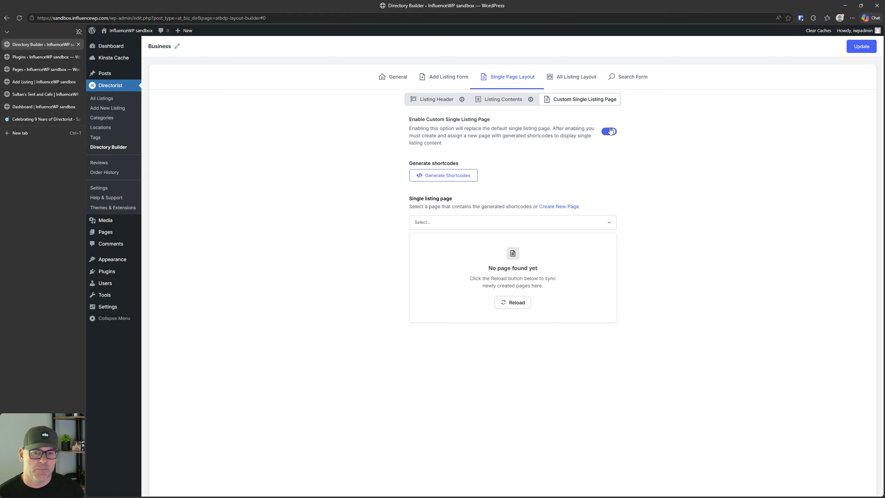
{"action": "left_click", "coordinate": [860, 49]}
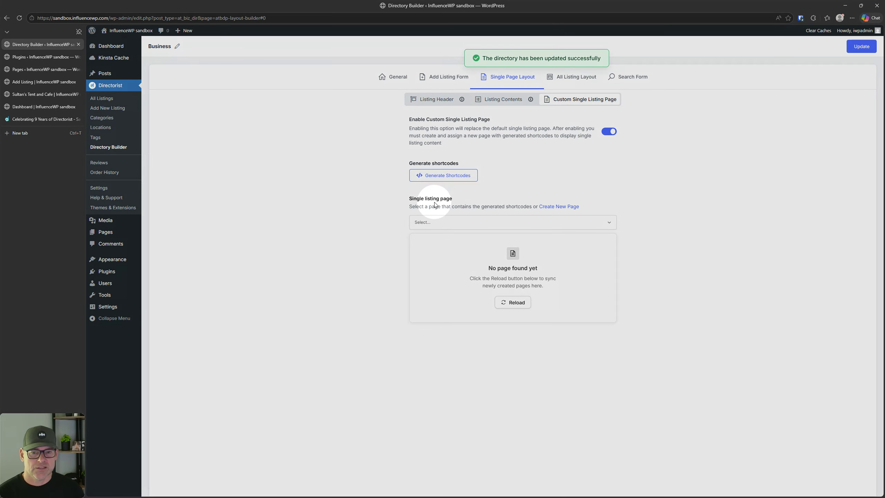
Step: Browse the pages that could host the single listing, closing the list without choosing one
{"action": "left_click", "coordinate": [434, 222]}
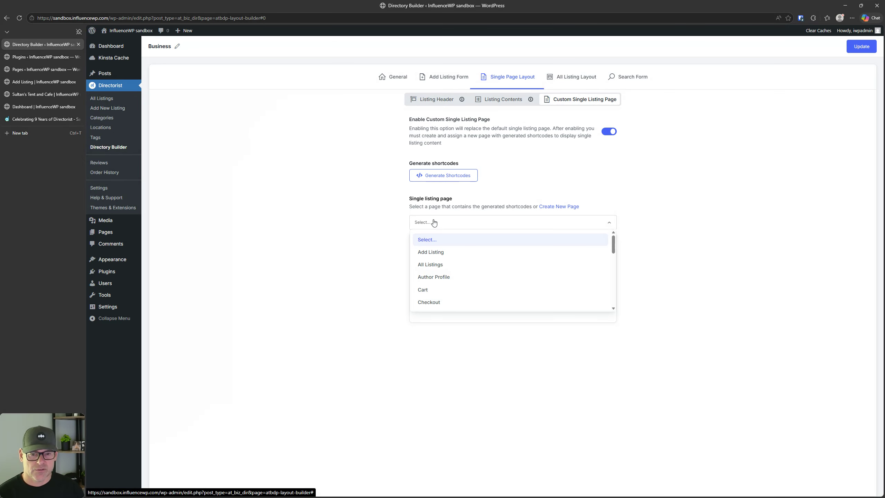
{"action": "scroll", "coordinate": [441, 279], "scroll_direction": "down", "scroll_amount": 1}
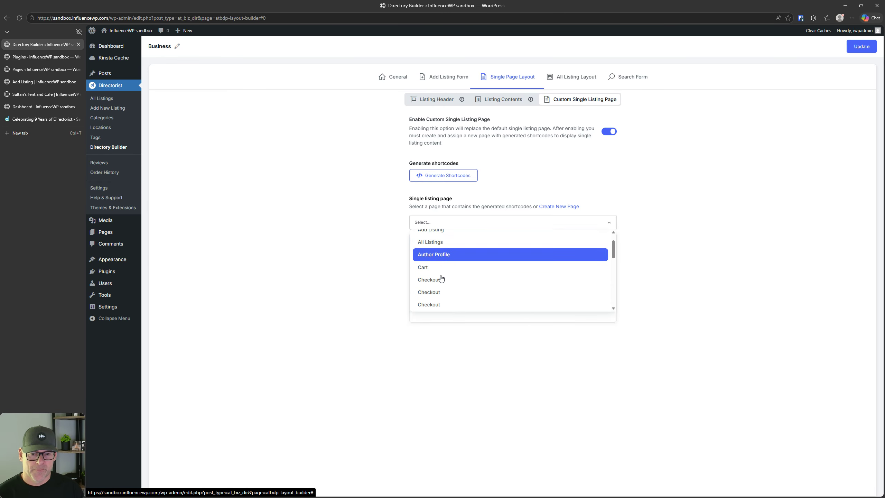
{"action": "scroll", "coordinate": [441, 279], "scroll_direction": "up", "scroll_amount": 1}
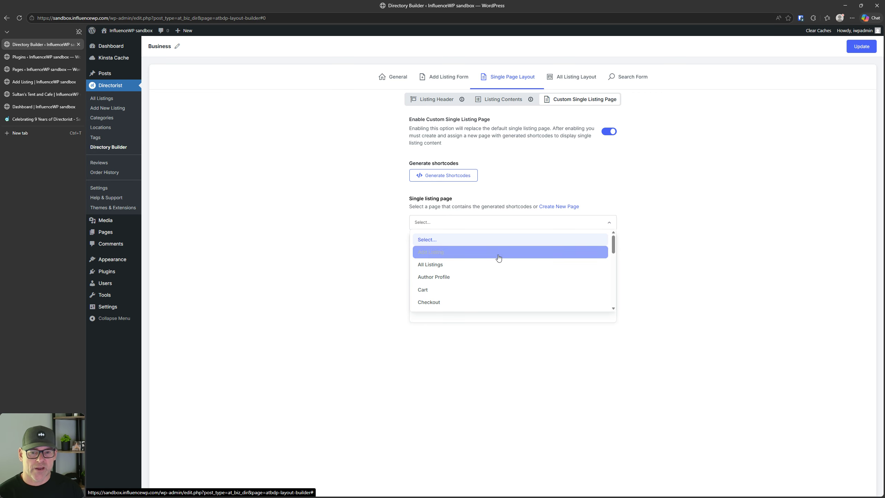
{"action": "scroll", "coordinate": [498, 257], "scroll_direction": "down", "scroll_amount": 3}
{"action": "scroll", "coordinate": [499, 258], "scroll_direction": "down", "scroll_amount": 3}
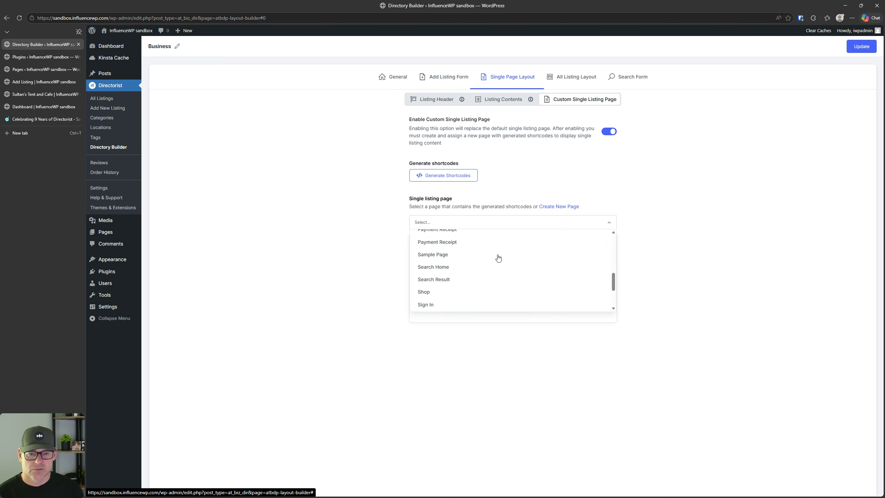
{"action": "left_click", "coordinate": [347, 237]}
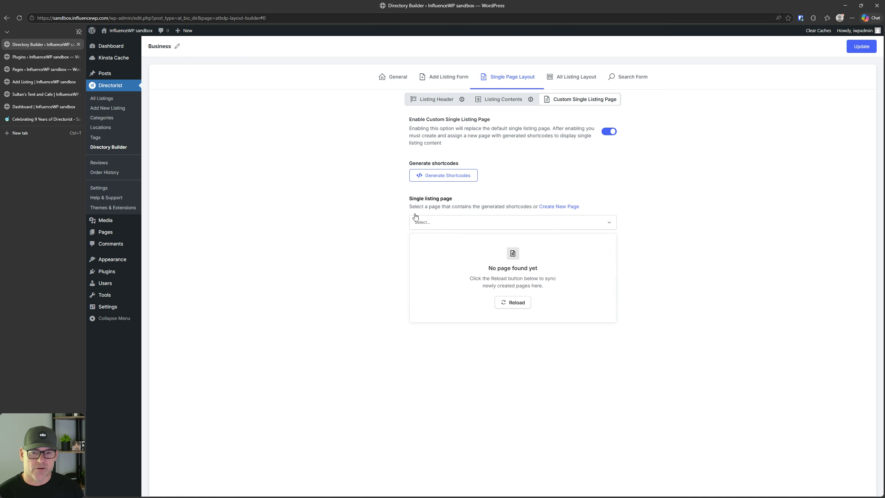
Step: Generate the single listing shortcodes, then switch the custom page option back off
{"action": "left_click", "coordinate": [429, 176]}
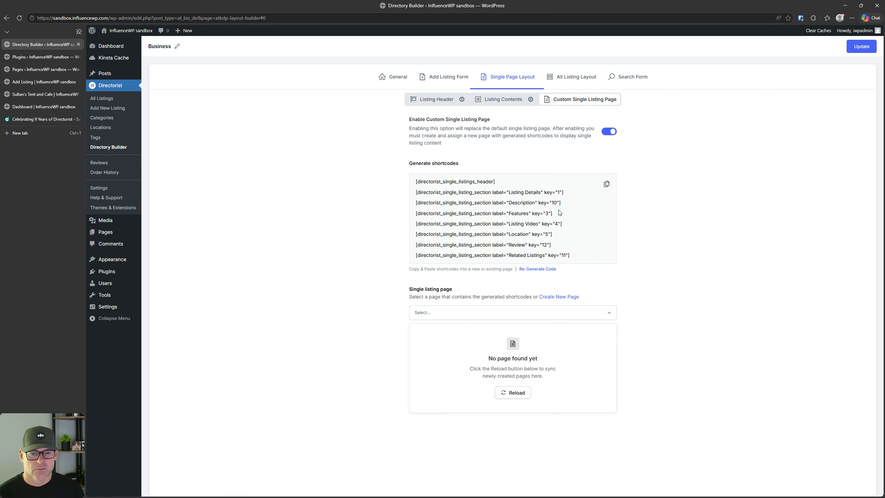
{"action": "key", "text": "ctrl"}
{"action": "key", "text": "ctrl"}
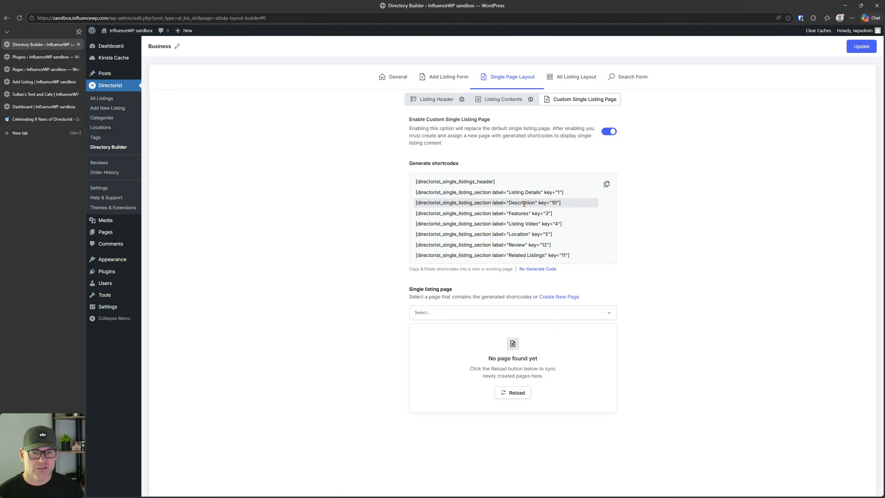
{"action": "key", "text": "ctrl"}
{"action": "key", "text": "ctrl"}
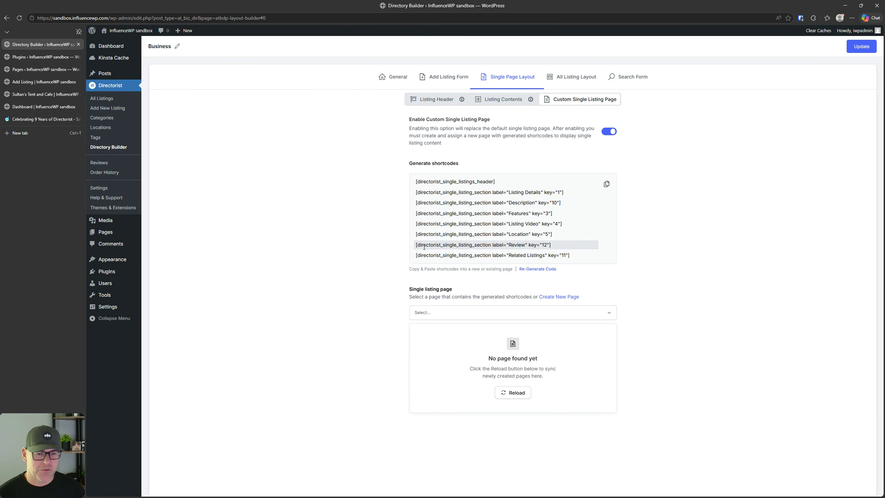
{"action": "left_click", "coordinate": [609, 132]}
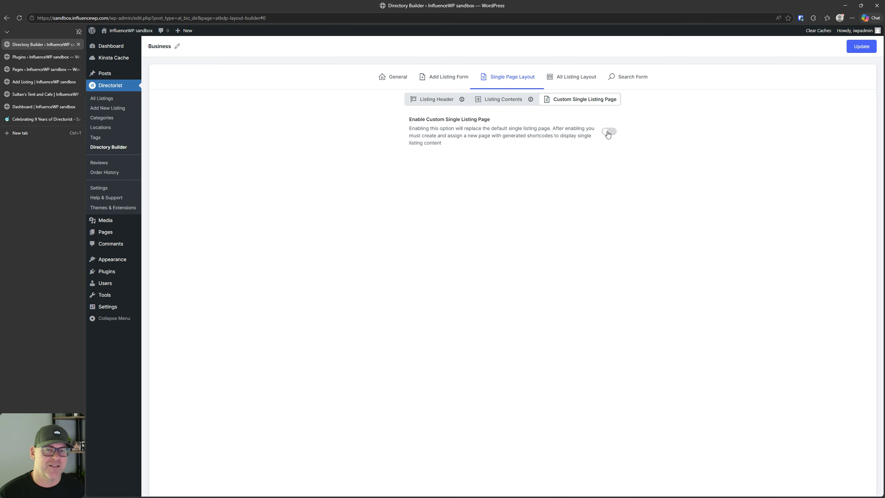
Step: Cycle through the Listing Header, Contents and Custom Single Listing Page sub-tabs
{"action": "left_click", "coordinate": [513, 99]}
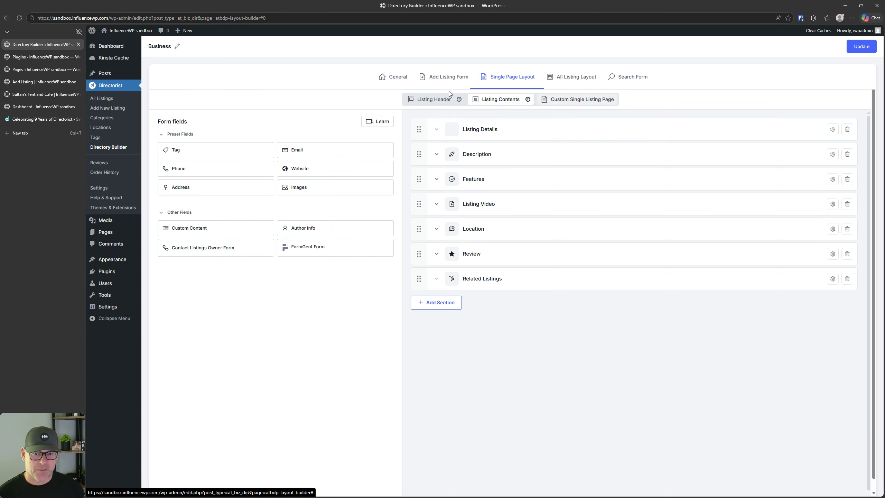
{"action": "left_click", "coordinate": [439, 99]}
{"action": "left_click", "coordinate": [509, 104]}
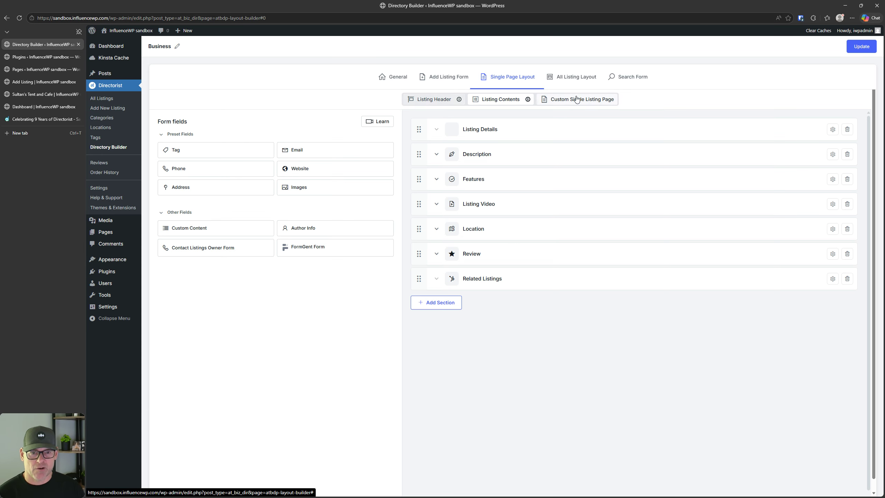
{"action": "left_click", "coordinate": [576, 99]}
{"action": "left_click", "coordinate": [439, 100]}
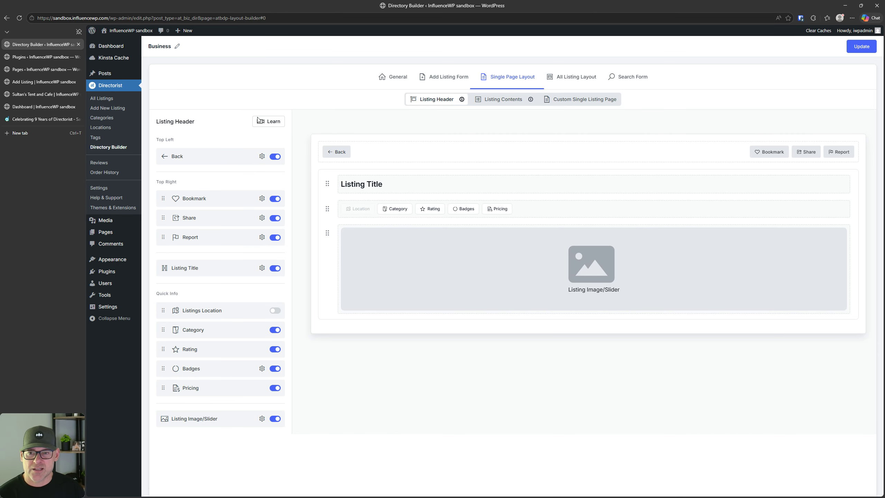
Step: Open and close the Back header item's settings, then go to the All Listing Layout builder
{"action": "left_click", "coordinate": [261, 157]}
{"action": "left_click", "coordinate": [261, 157]}
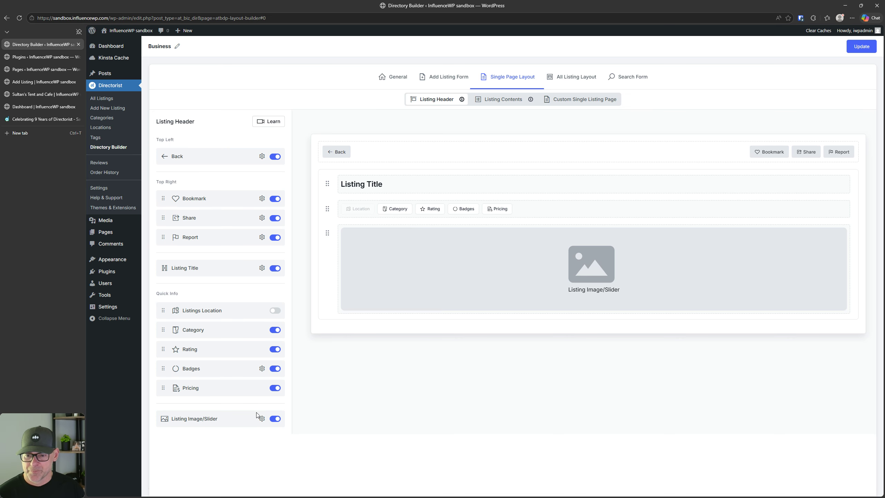
{"action": "left_click", "coordinate": [501, 98]}
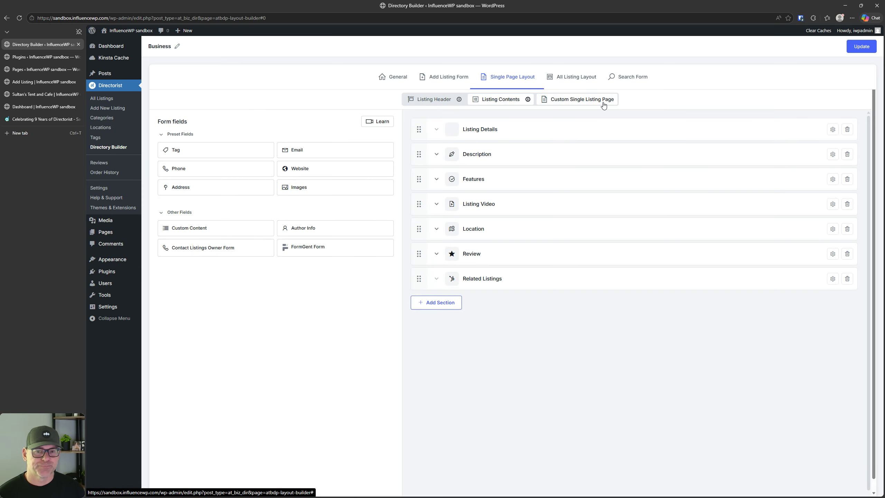
{"action": "left_click", "coordinate": [602, 101]}
{"action": "left_click", "coordinate": [577, 78]}
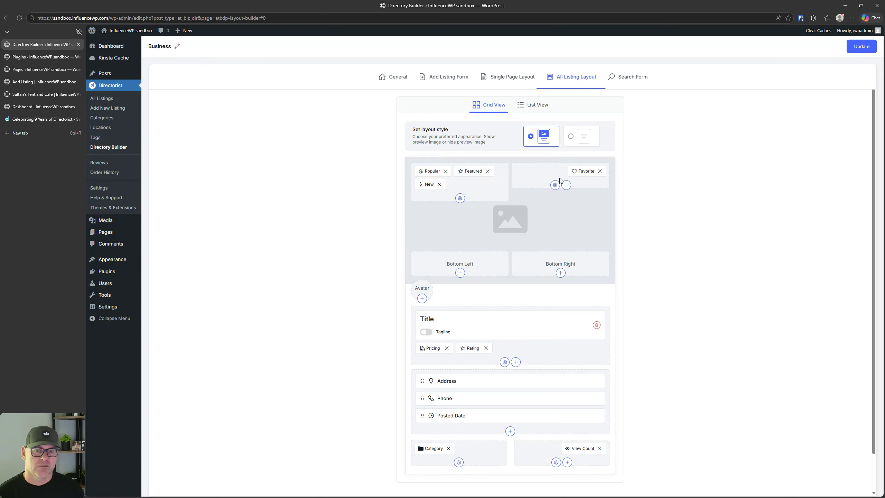
Step: View the Sultan's Tent and Cafe listing page, then return to the Directory Builder
{"action": "left_click", "coordinate": [37, 95]}
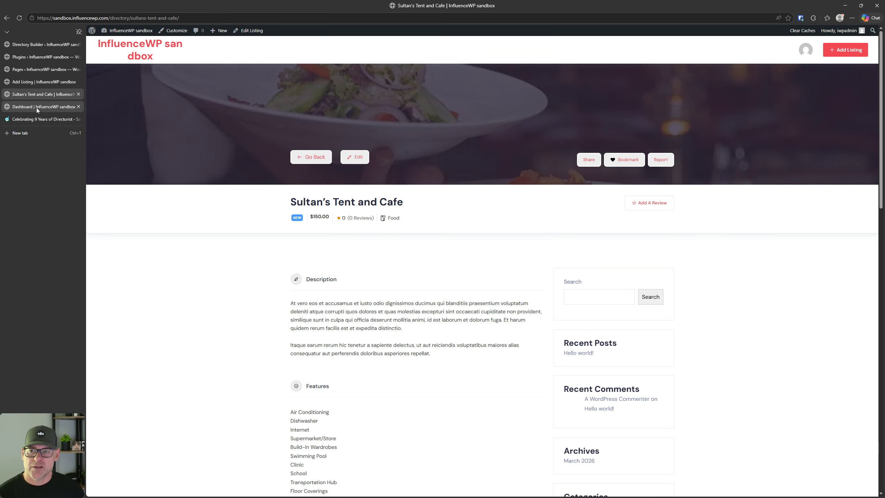
{"action": "left_click", "coordinate": [5, 18]}
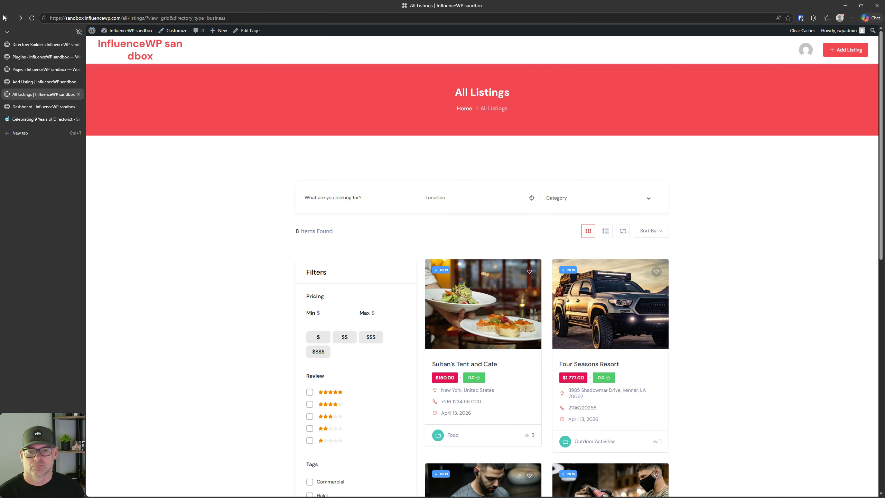
{"action": "key", "text": "ctrl"}
{"action": "key", "text": "ctrl"}
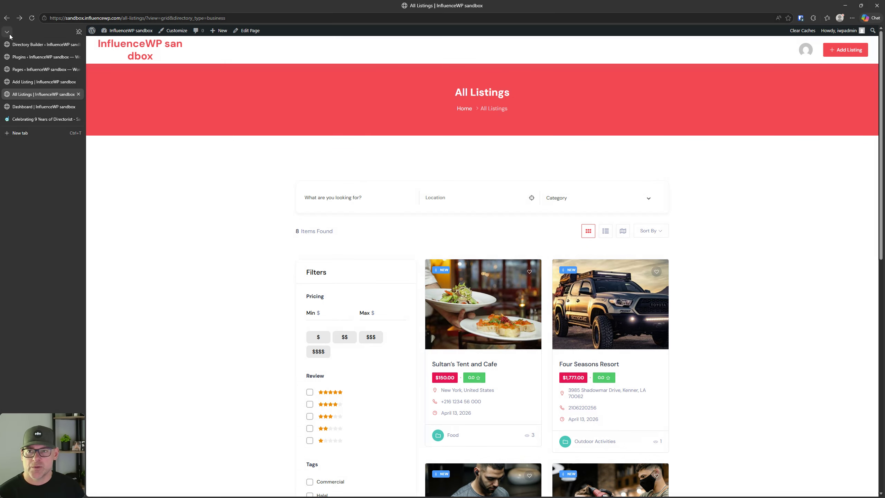
{"action": "left_click", "coordinate": [35, 45]}
Step: Preview the listing card in List View, then bring up the Search Form builder
{"action": "scroll", "coordinate": [503, 334], "scroll_direction": "down", "scroll_amount": 1}
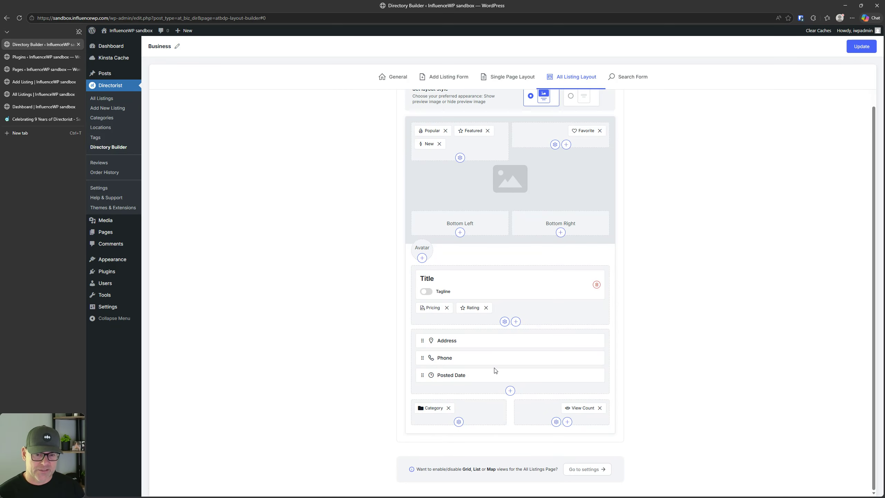
{"action": "scroll", "coordinate": [498, 375], "scroll_direction": "up", "scroll_amount": 1}
{"action": "scroll", "coordinate": [498, 373], "scroll_direction": "down", "scroll_amount": 1}
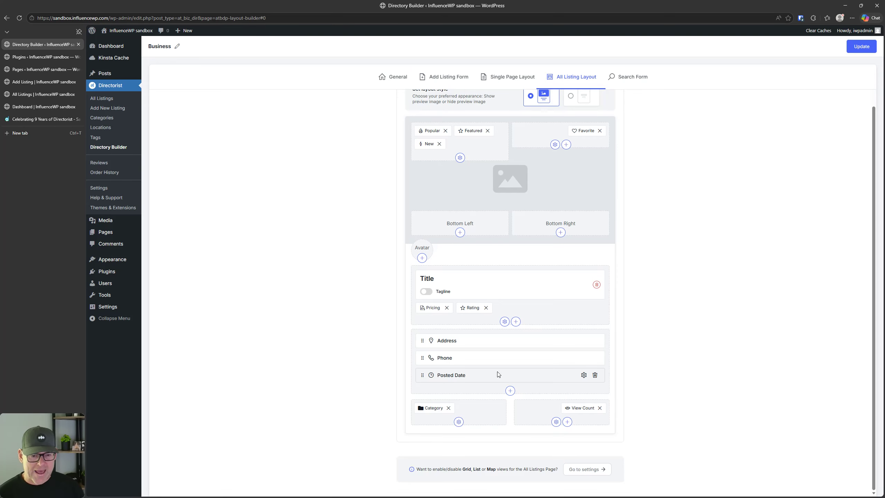
{"action": "scroll", "coordinate": [498, 374], "scroll_direction": "up", "scroll_amount": 1}
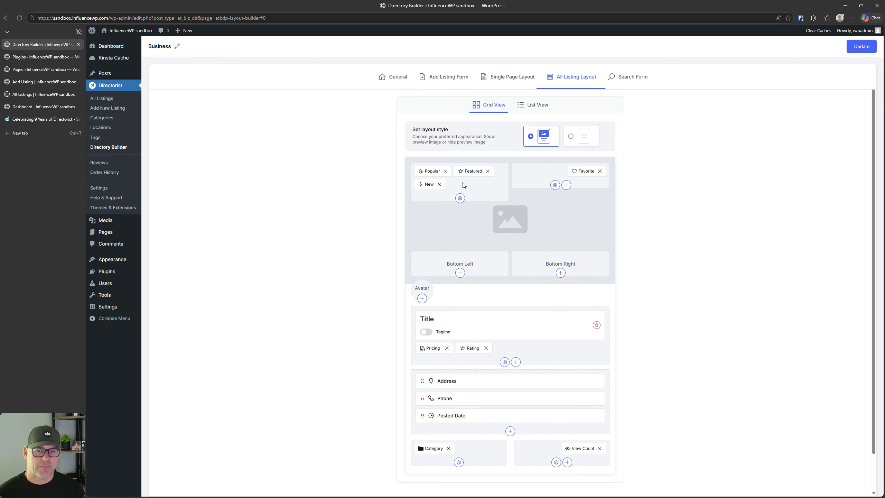
{"action": "key", "text": "ctrl"}
{"action": "key", "text": "ctrl"}
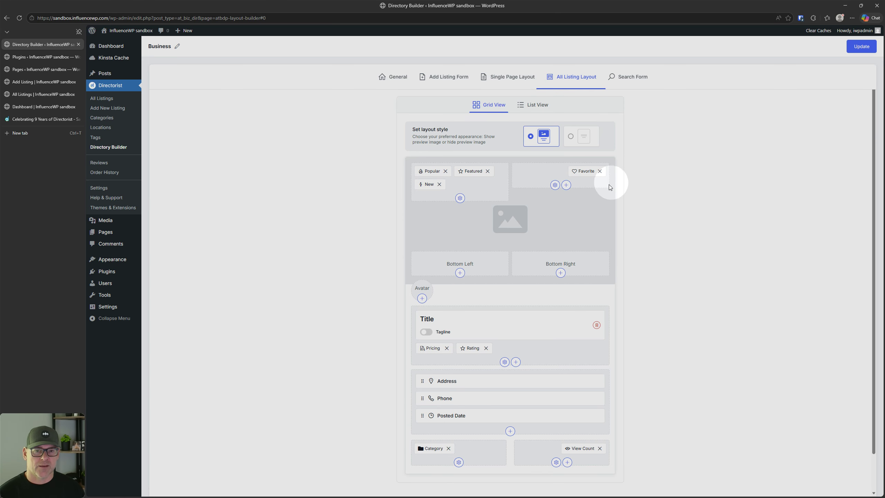
{"action": "left_click", "coordinate": [535, 108]}
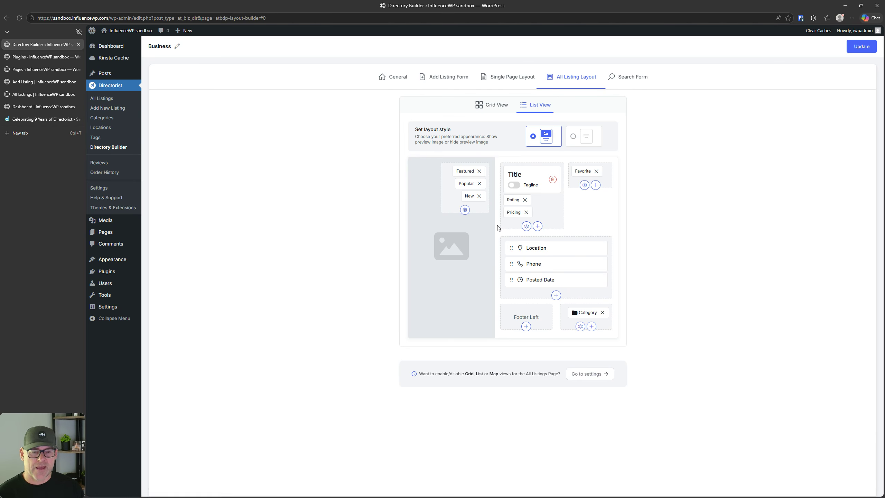
{"action": "left_click", "coordinate": [629, 81]}
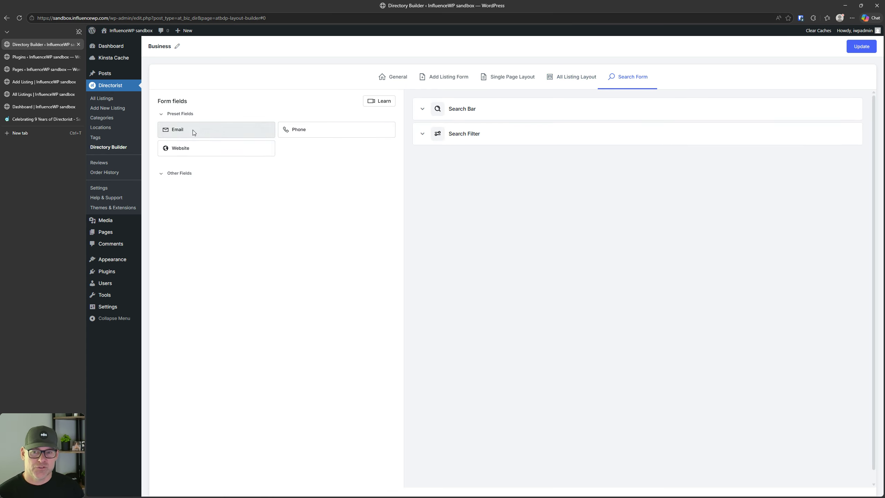
Step: Expand and collapse the Other Fields, Search Bar and Search Filter sections, then return to Directorist pricing
{"action": "left_click", "coordinate": [166, 176]}
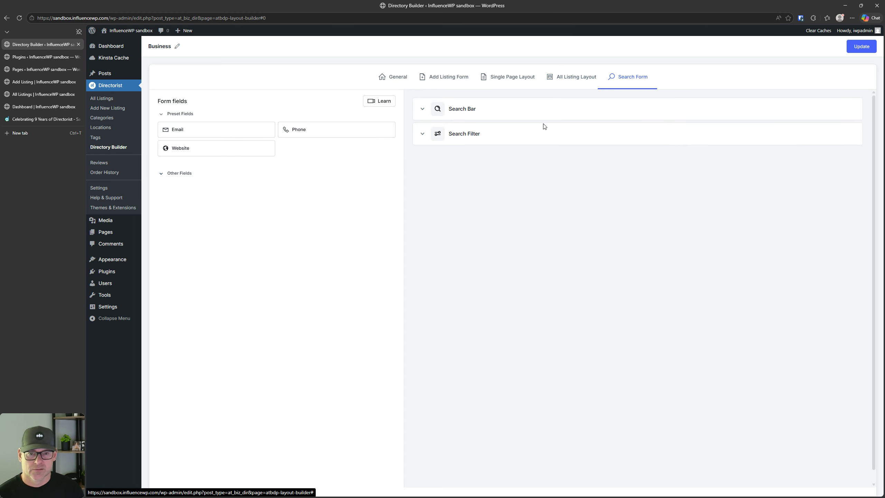
{"action": "left_click", "coordinate": [423, 109]}
{"action": "left_click", "coordinate": [423, 110]}
{"action": "left_click", "coordinate": [421, 135]}
{"action": "left_click", "coordinate": [421, 136]}
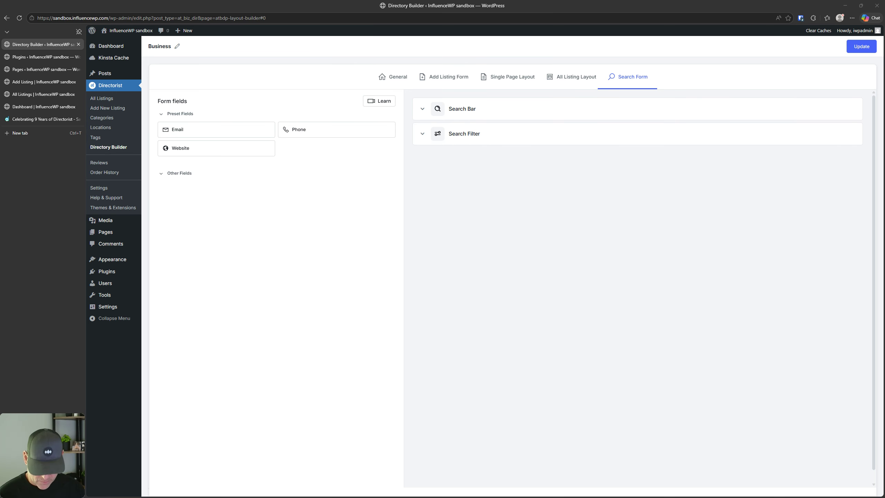
{"action": "left_click", "coordinate": [43, 119]}
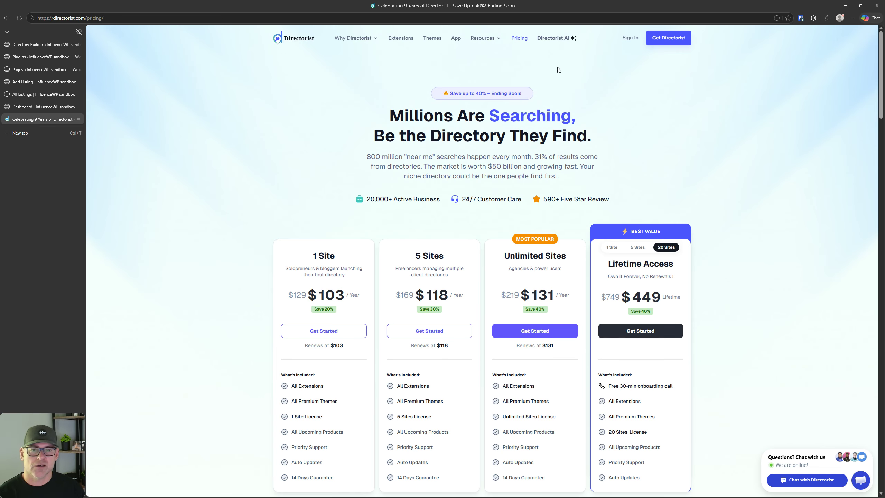
Step: Scroll through directorist.com's Extensions catalogue cards, then return to the Directory Builder tab
{"action": "left_click", "coordinate": [413, 40]}
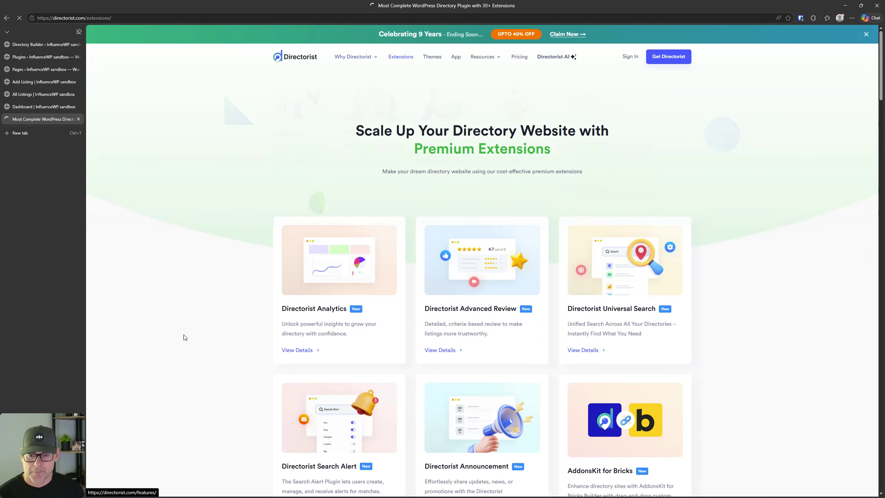
{"action": "scroll", "coordinate": [188, 330], "scroll_direction": "down", "scroll_amount": 2}
{"action": "scroll", "coordinate": [213, 274], "scroll_direction": "down", "scroll_amount": 3}
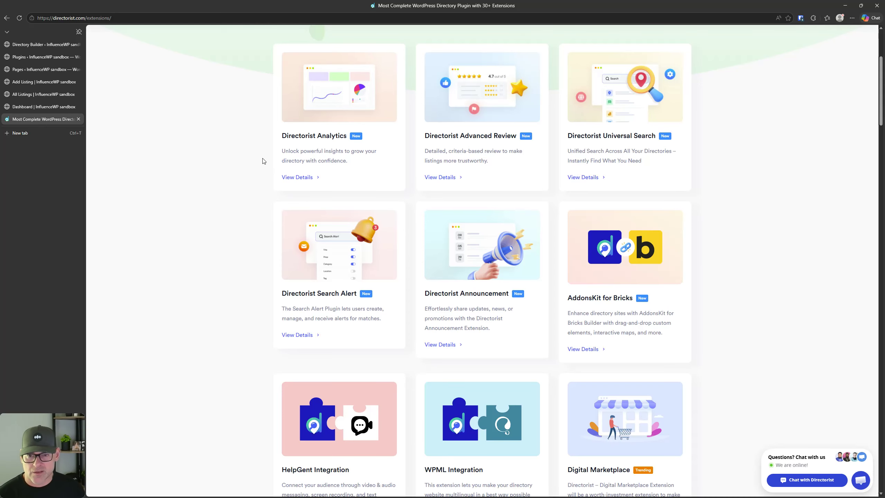
{"action": "key", "text": "ctrl"}
{"action": "key", "text": "ctrl"}
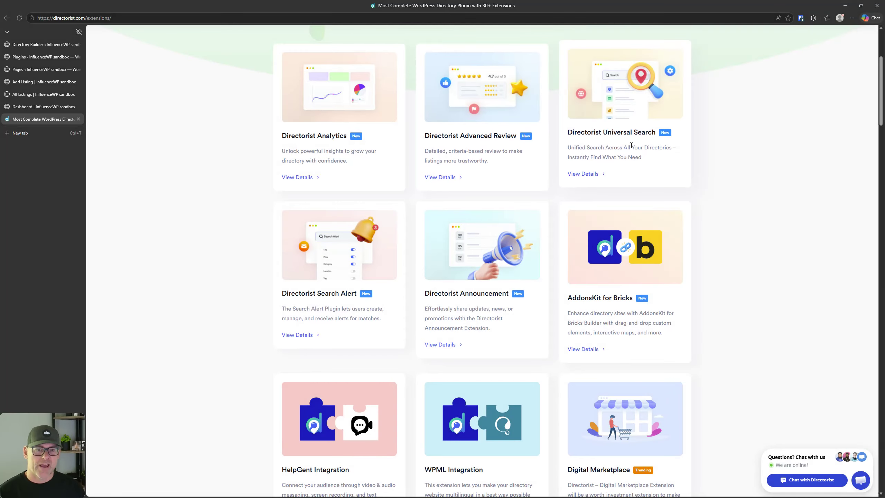
{"action": "key", "text": "ctrl"}
{"action": "key", "text": "ctrl"}
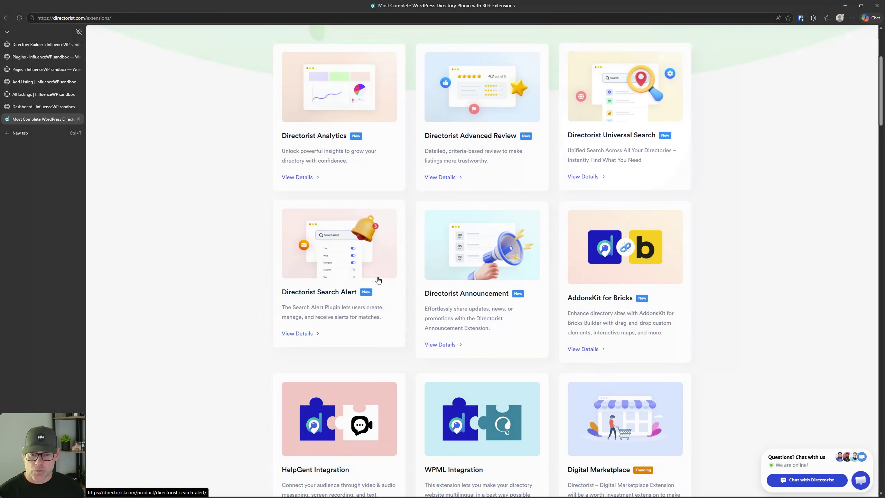
{"action": "scroll", "coordinate": [493, 294], "scroll_direction": "down", "scroll_amount": 3}
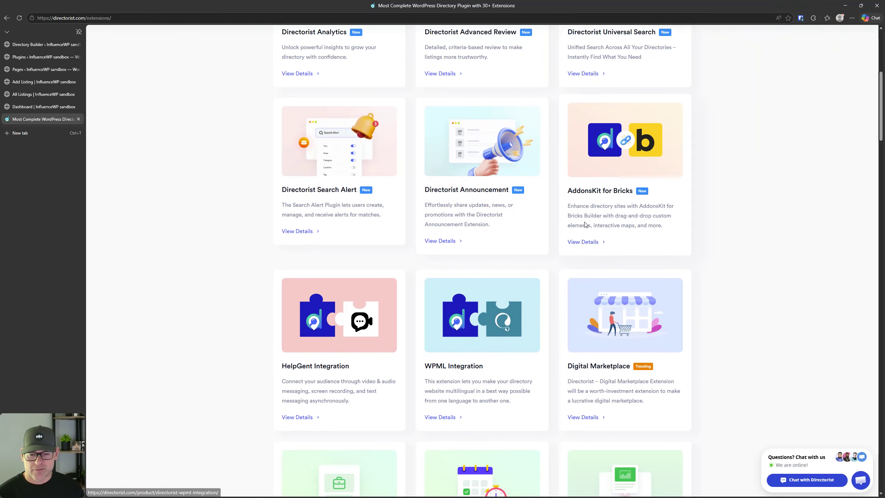
{"action": "scroll", "coordinate": [585, 224], "scroll_direction": "down", "scroll_amount": 2}
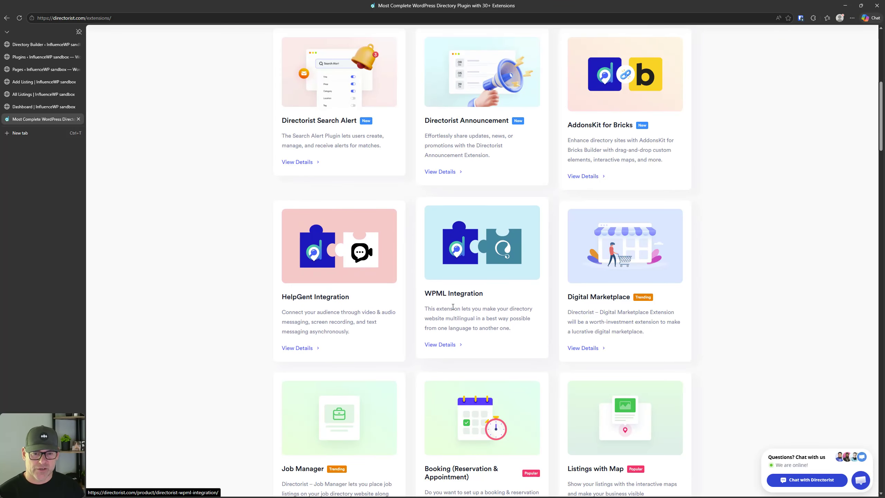
{"action": "scroll", "coordinate": [453, 306], "scroll_direction": "down", "scroll_amount": 1}
{"action": "scroll", "coordinate": [346, 399], "scroll_direction": "down", "scroll_amount": 3}
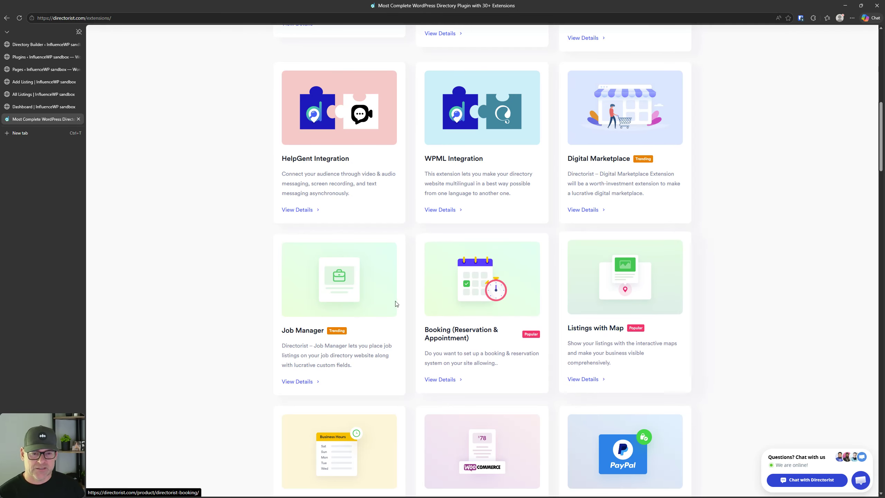
{"action": "scroll", "coordinate": [389, 306], "scroll_direction": "down", "scroll_amount": 3}
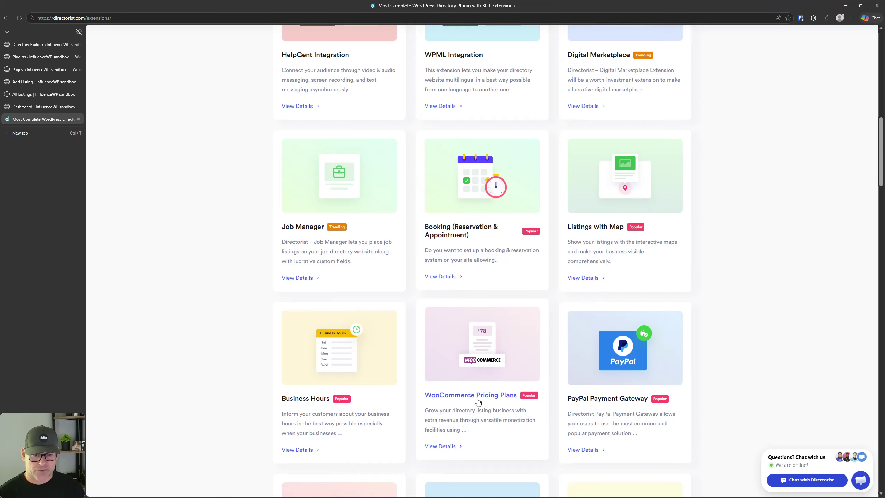
{"action": "scroll", "coordinate": [449, 323], "scroll_direction": "down", "scroll_amount": 2}
{"action": "scroll", "coordinate": [545, 314], "scroll_direction": "down", "scroll_amount": 2}
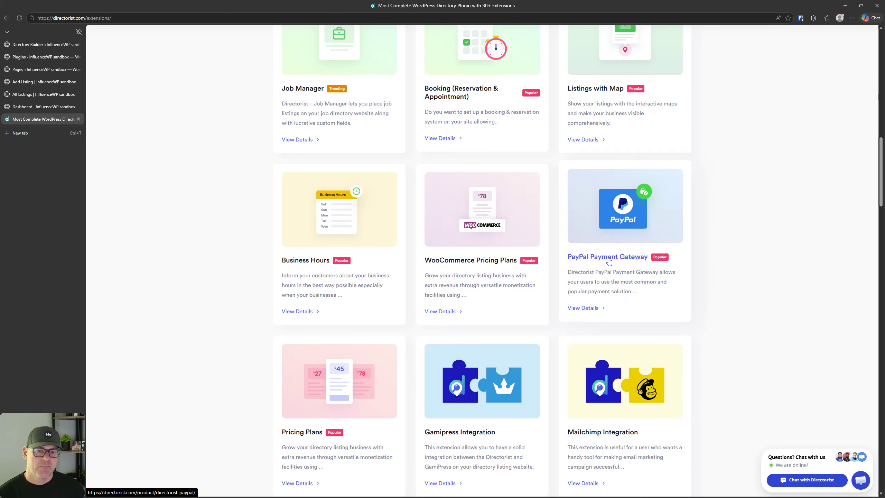
{"action": "scroll", "coordinate": [481, 244], "scroll_direction": "down", "scroll_amount": 3}
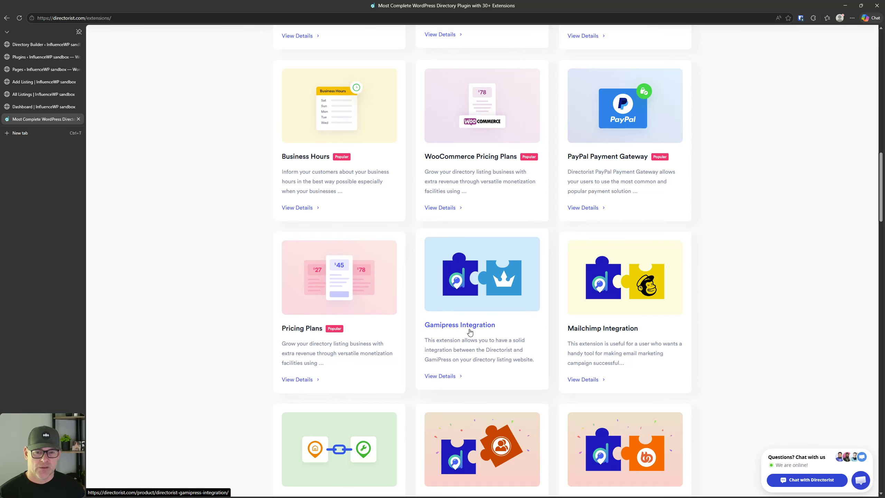
{"action": "scroll", "coordinate": [557, 324], "scroll_direction": "down", "scroll_amount": 5}
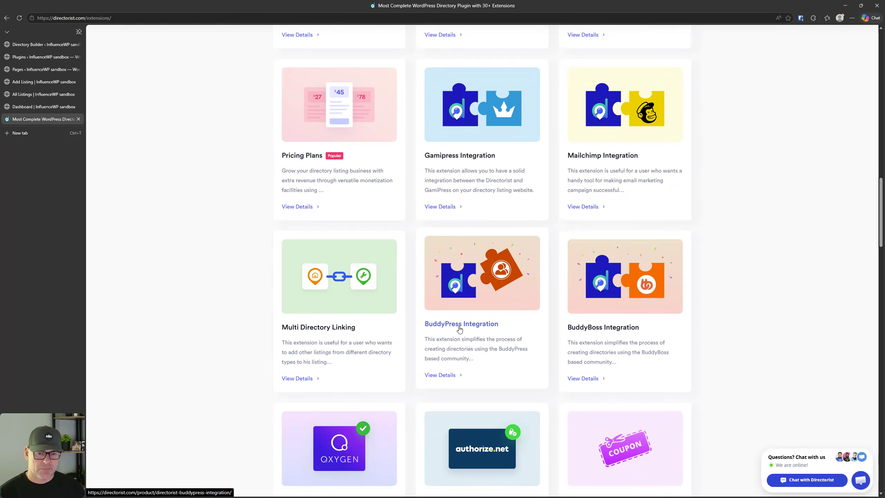
{"action": "scroll", "coordinate": [509, 331], "scroll_direction": "down", "scroll_amount": 3}
{"action": "scroll", "coordinate": [509, 332], "scroll_direction": "down", "scroll_amount": 3}
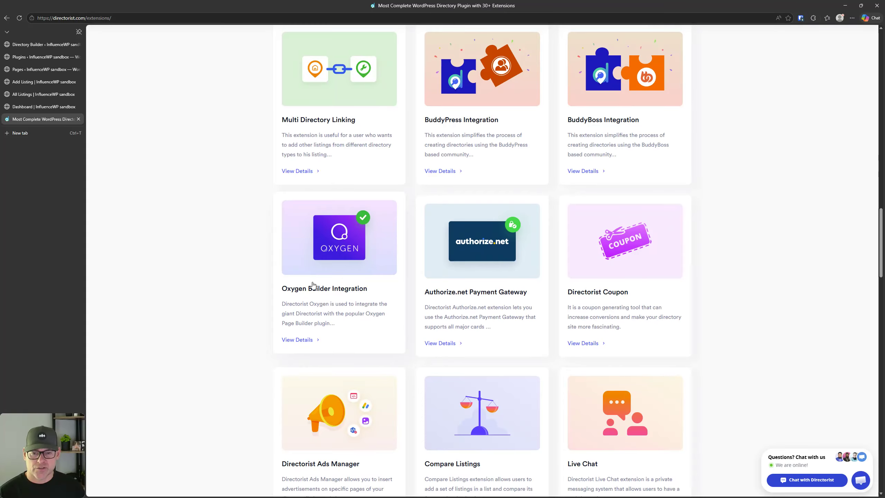
{"action": "scroll", "coordinate": [488, 289], "scroll_direction": "up", "scroll_amount": 12}
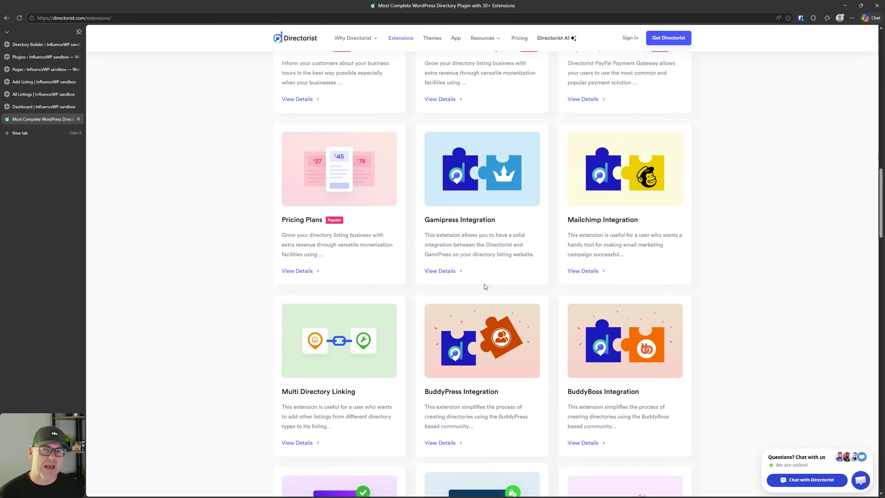
{"action": "left_click", "coordinate": [39, 45]}
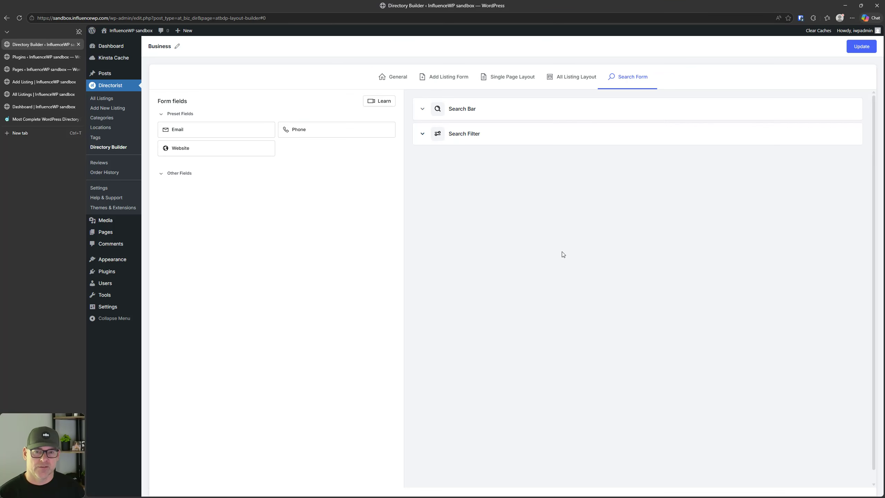
Step: Visit Reviews and the empty Order History page, leaving the builder unsaved, then open Directorist AI
{"action": "left_click", "coordinate": [109, 149]}
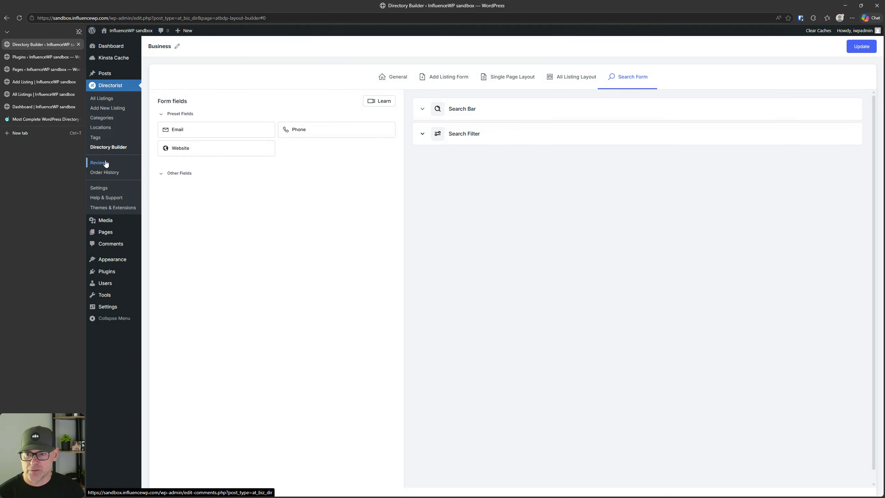
{"action": "left_click", "coordinate": [107, 163]}
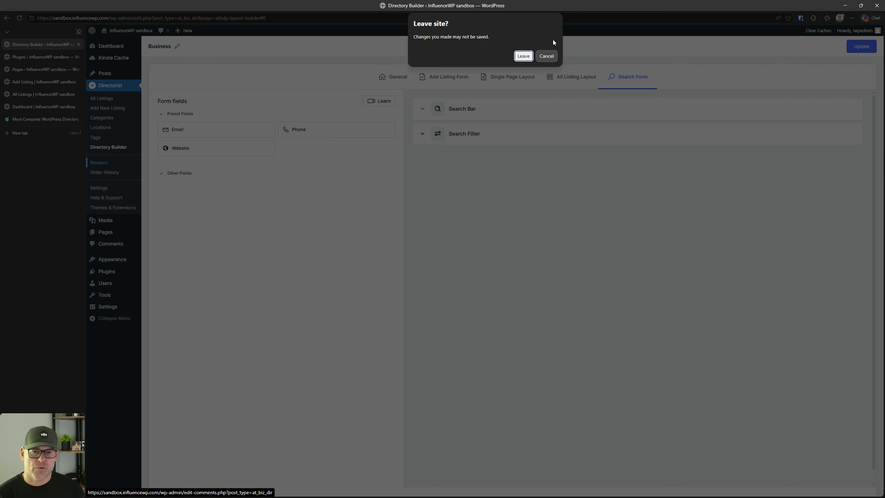
{"action": "left_click", "coordinate": [523, 56]}
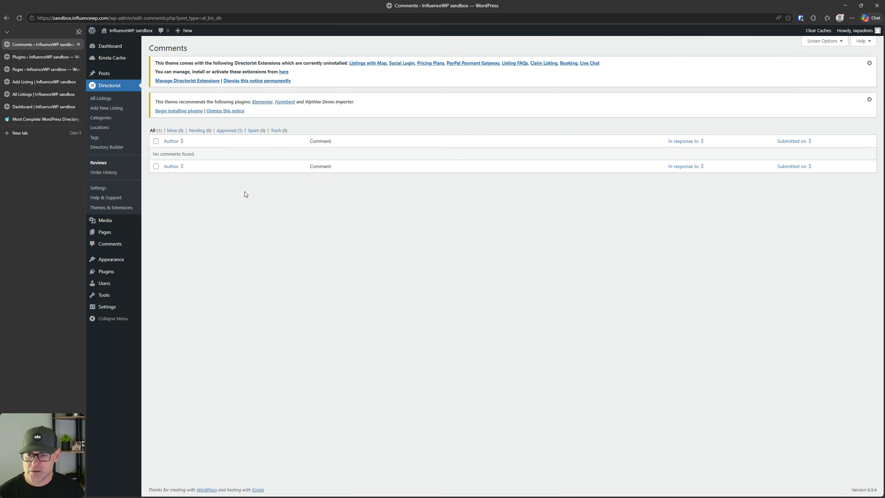
{"action": "left_click", "coordinate": [112, 173]}
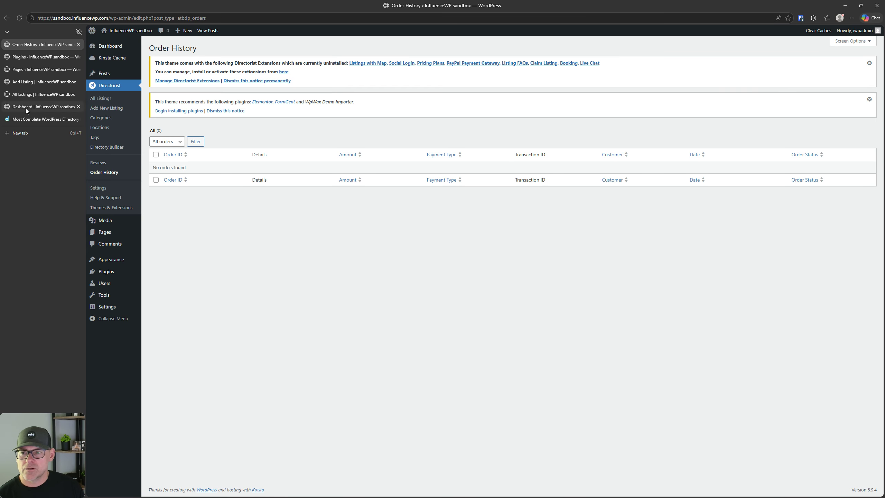
{"action": "left_click", "coordinate": [37, 119]}
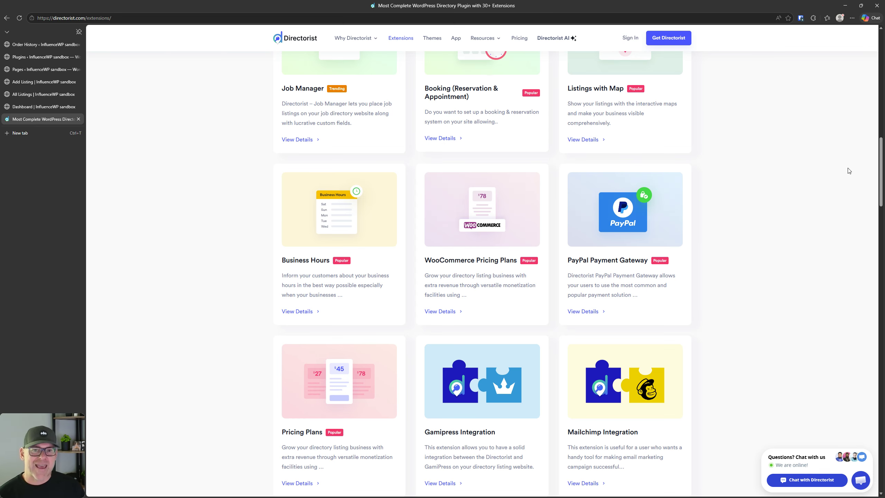
{"action": "left_click", "coordinate": [555, 41]}
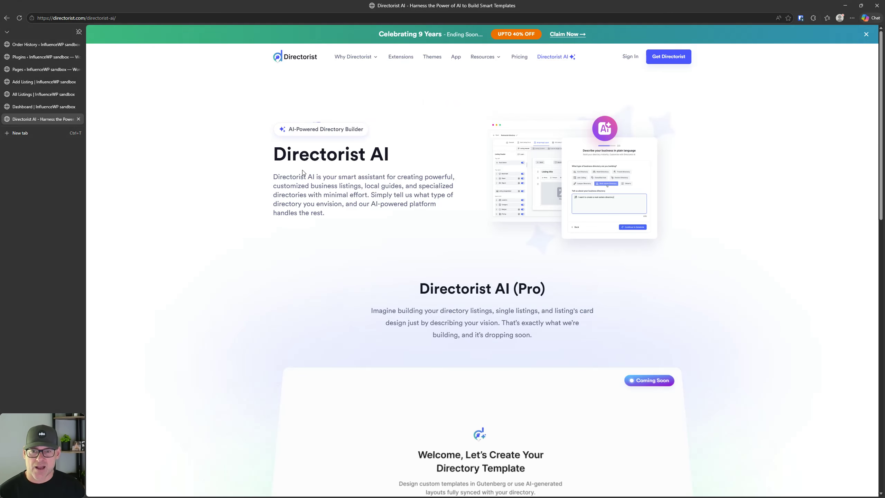
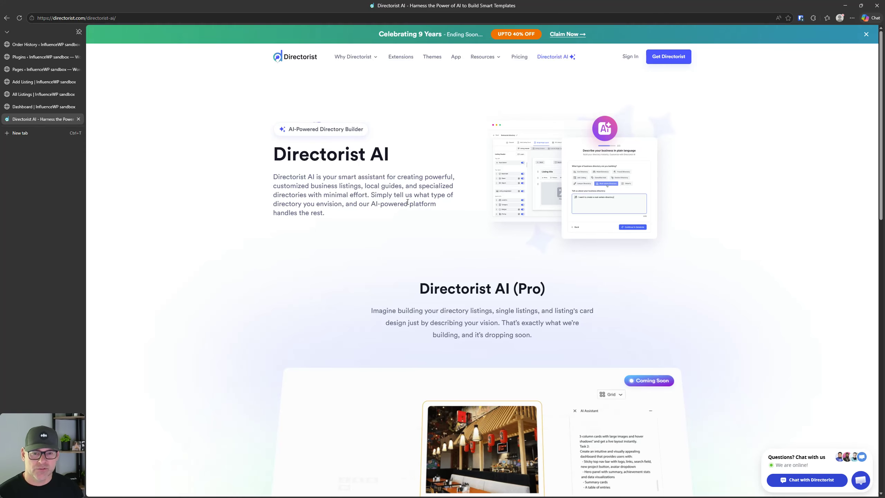
Step: Scroll through the Directorist AI page, then return to the empty Order History page
{"action": "scroll", "coordinate": [406, 204], "scroll_direction": "down", "scroll_amount": 2}
{"action": "scroll", "coordinate": [453, 216], "scroll_direction": "down", "scroll_amount": 2}
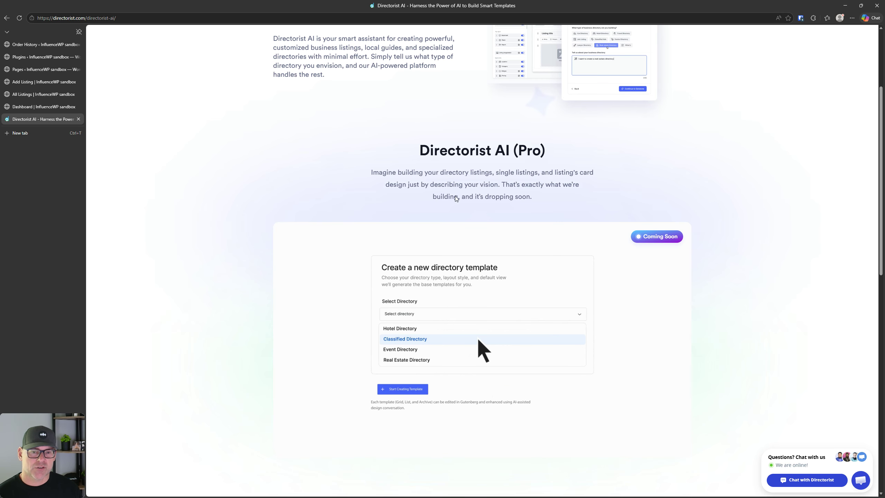
{"action": "scroll", "coordinate": [352, 206], "scroll_direction": "down", "scroll_amount": 5}
{"action": "scroll", "coordinate": [352, 206], "scroll_direction": "down", "scroll_amount": 5}
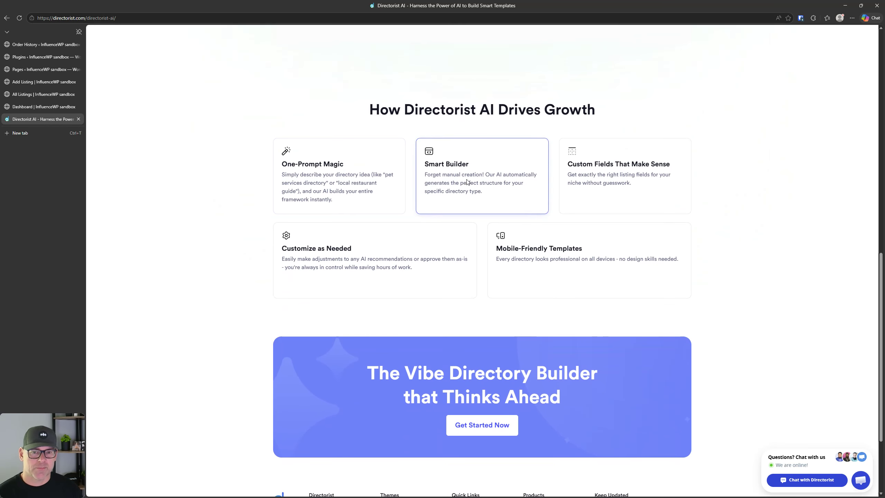
{"action": "scroll", "coordinate": [418, 202], "scroll_direction": "down", "scroll_amount": 3}
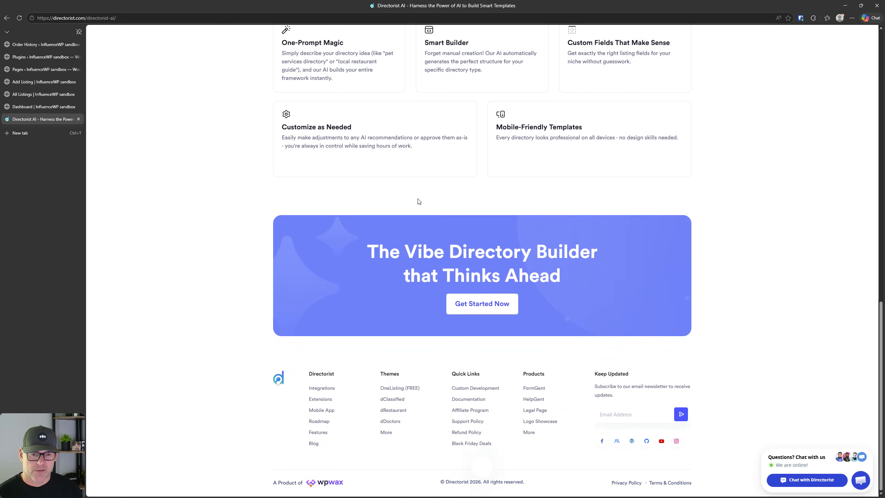
{"action": "scroll", "coordinate": [419, 203], "scroll_direction": "up", "scroll_amount": 1}
{"action": "scroll", "coordinate": [422, 206], "scroll_direction": "up", "scroll_amount": 15}
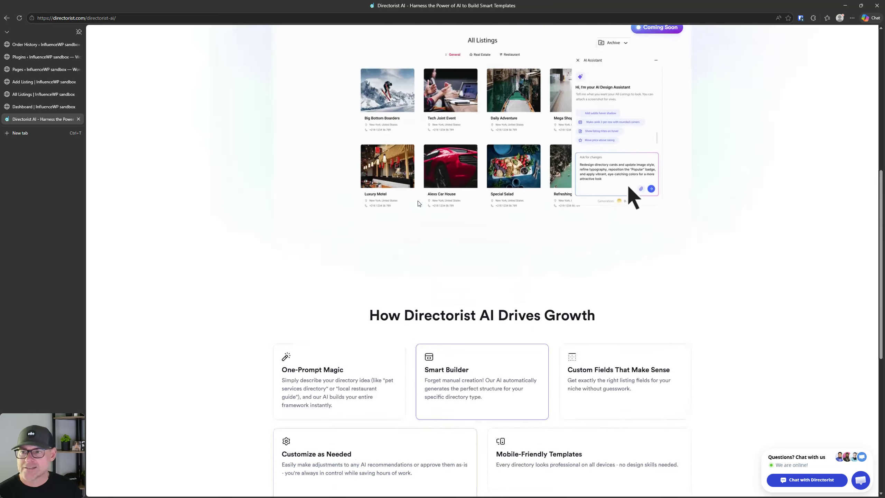
{"action": "left_click", "coordinate": [23, 45]}
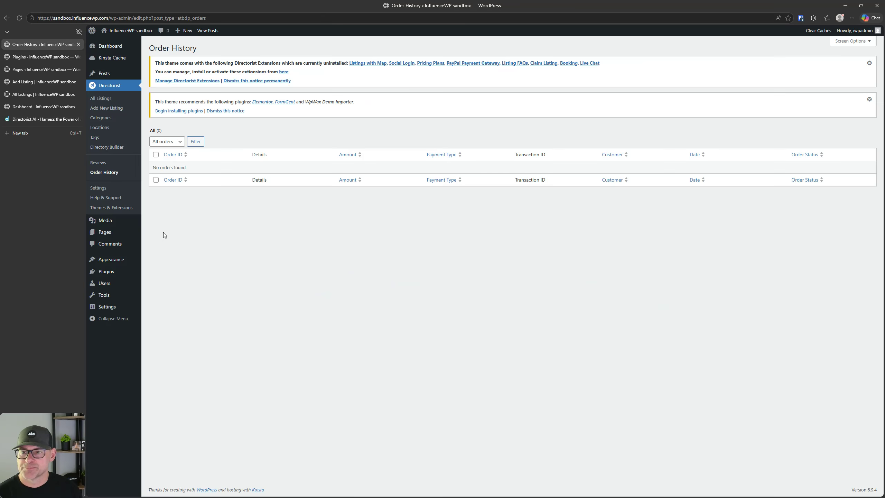
Step: Go from All Listings to Directorist Settings > Extensions and follow 'Checkout Awesome Extensions'
{"action": "left_click", "coordinate": [102, 99]}
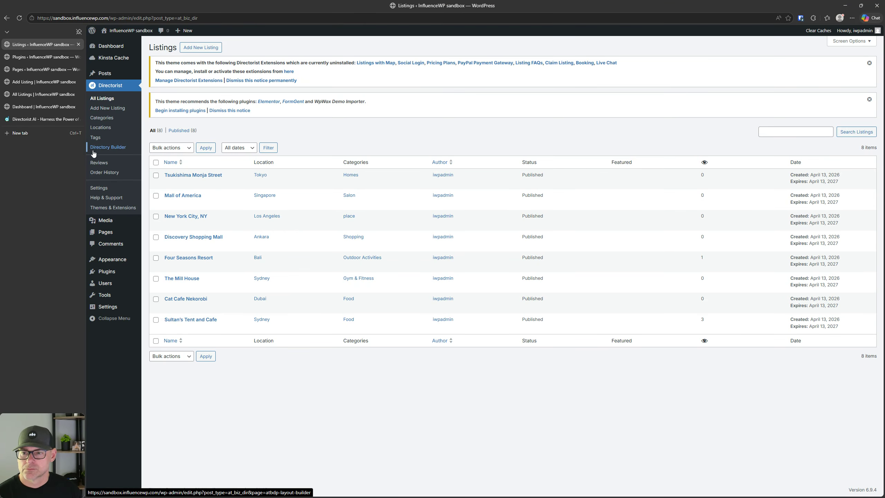
{"action": "left_click", "coordinate": [105, 189]}
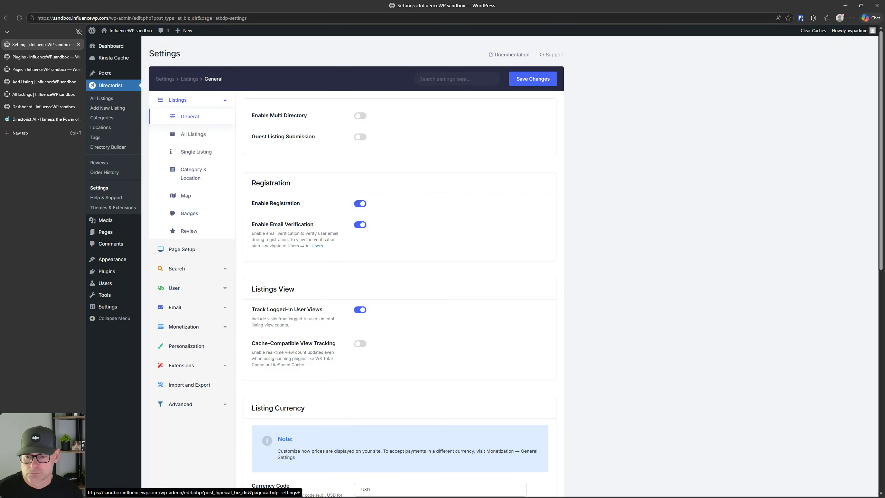
{"action": "left_click", "coordinate": [184, 370]}
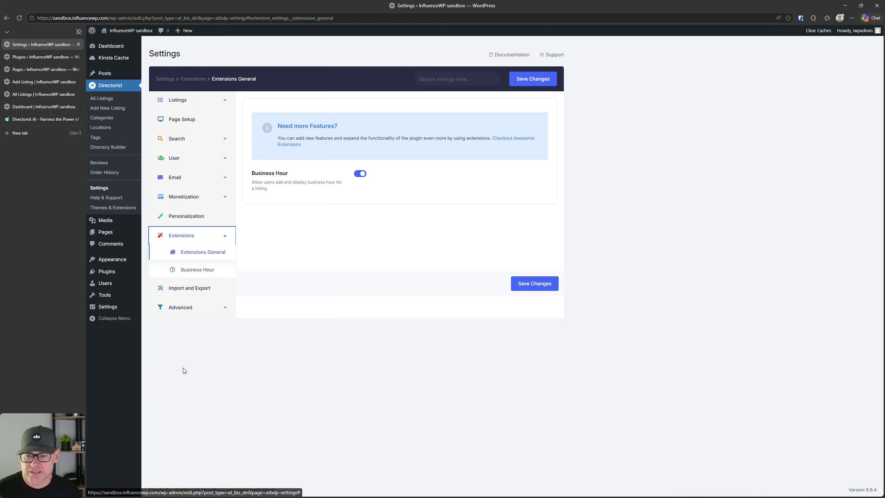
{"action": "left_click", "coordinate": [188, 251]}
{"action": "left_click", "coordinate": [294, 145]}
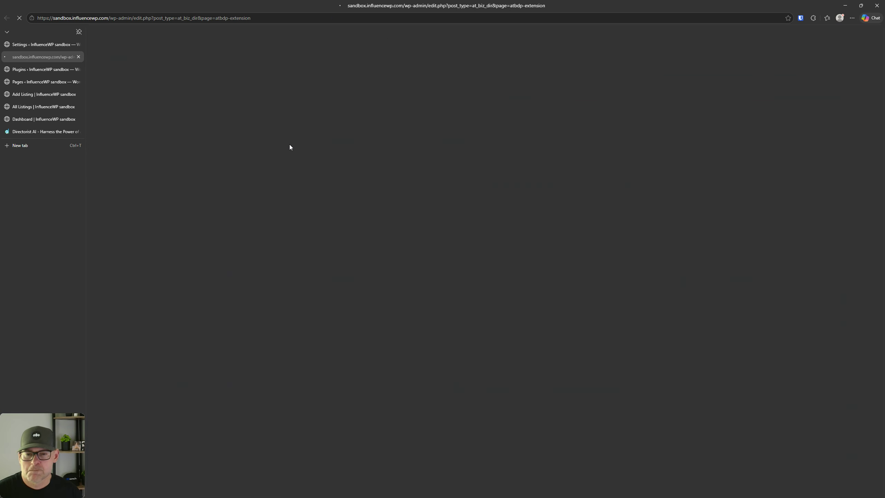
Step: Search the Themes & Extensions page for 'ai', then clear the search
{"action": "scroll", "coordinate": [371, 347], "scroll_direction": "down", "scroll_amount": 5}
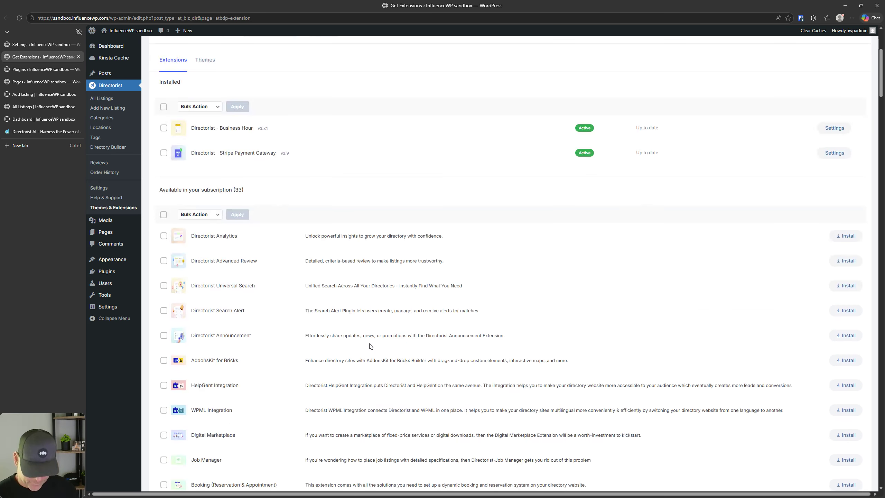
{"action": "key", "text": "ctrl+f"}
{"action": "type", "text": "ai"}
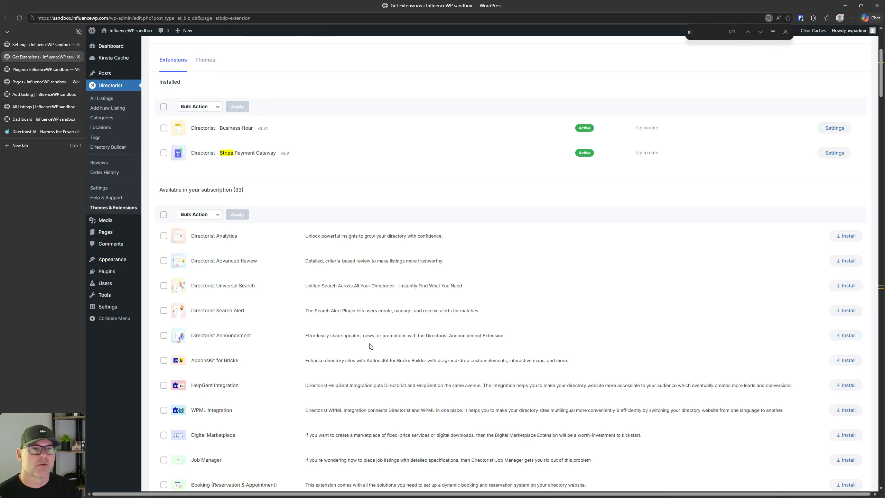
{"action": "key", "text": "BackSpace"}
{"action": "key", "text": "BackSpace"}
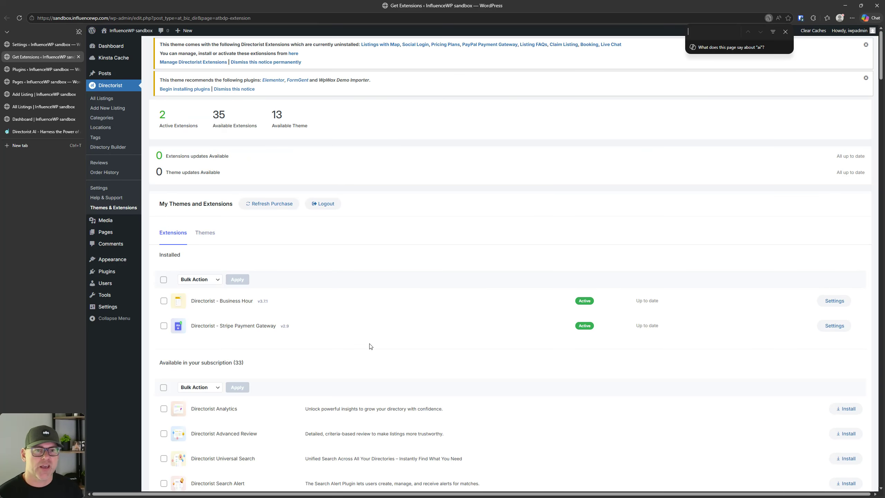
Step: Scroll through the remaining extensions and themes, then return to the Directorist AI Pro page
{"action": "scroll", "coordinate": [376, 270], "scroll_direction": "down", "scroll_amount": 12}
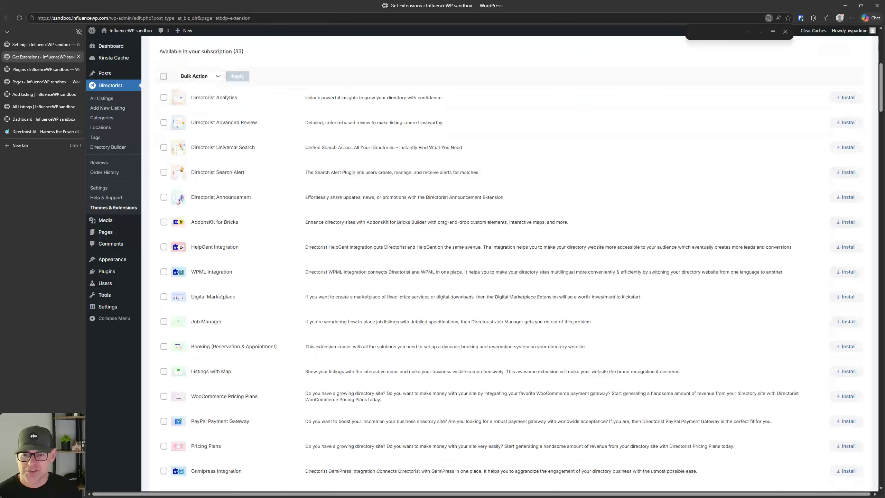
{"action": "scroll", "coordinate": [384, 272], "scroll_direction": "down", "scroll_amount": 15}
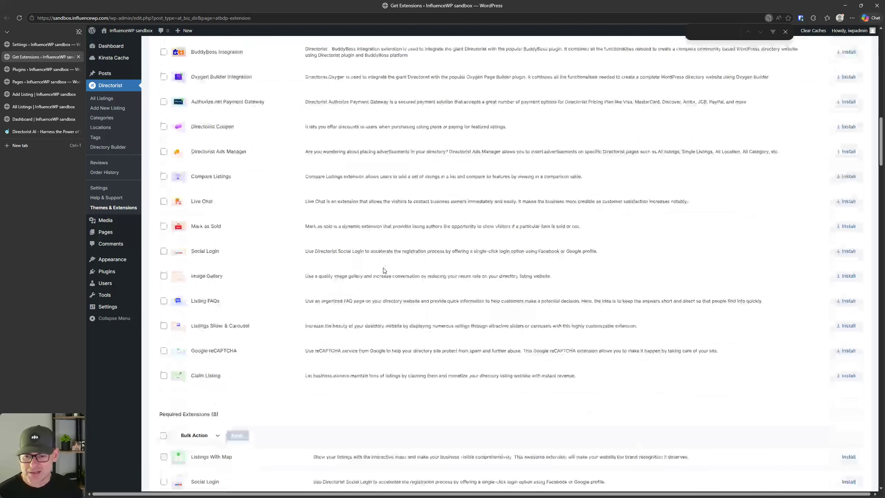
{"action": "scroll", "coordinate": [383, 271], "scroll_direction": "down", "scroll_amount": 10}
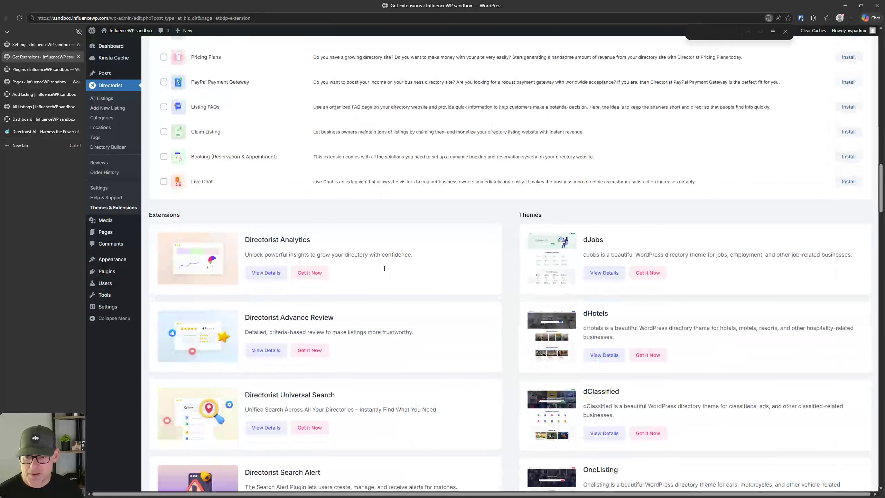
{"action": "scroll", "coordinate": [385, 276], "scroll_direction": "down", "scroll_amount": 8}
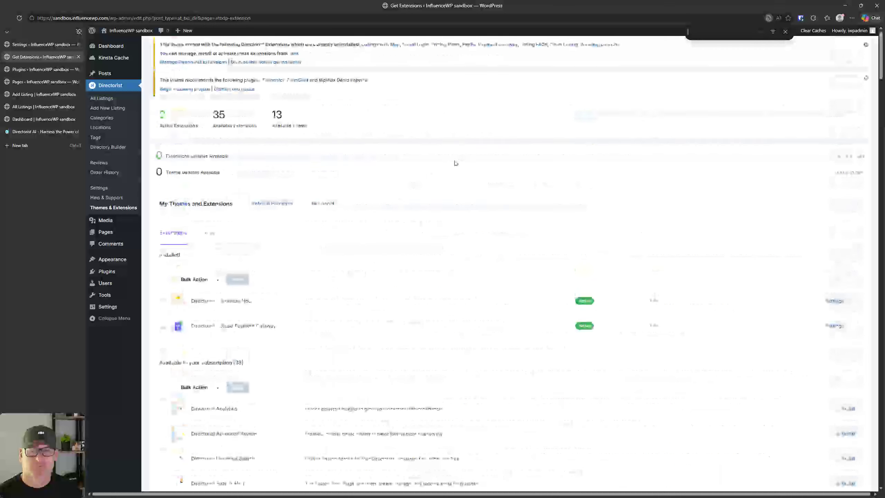
{"action": "left_click", "coordinate": [43, 130]}
{"action": "scroll", "coordinate": [303, 176], "scroll_direction": "down", "scroll_amount": 5}
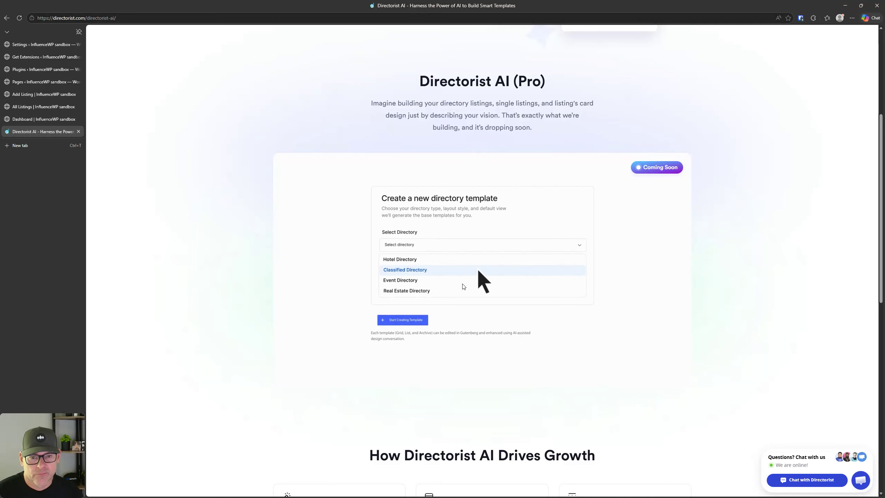
Step: Return to Directorist Settings via All Listings and show the Listings > General options
{"action": "left_click", "coordinate": [41, 44]}
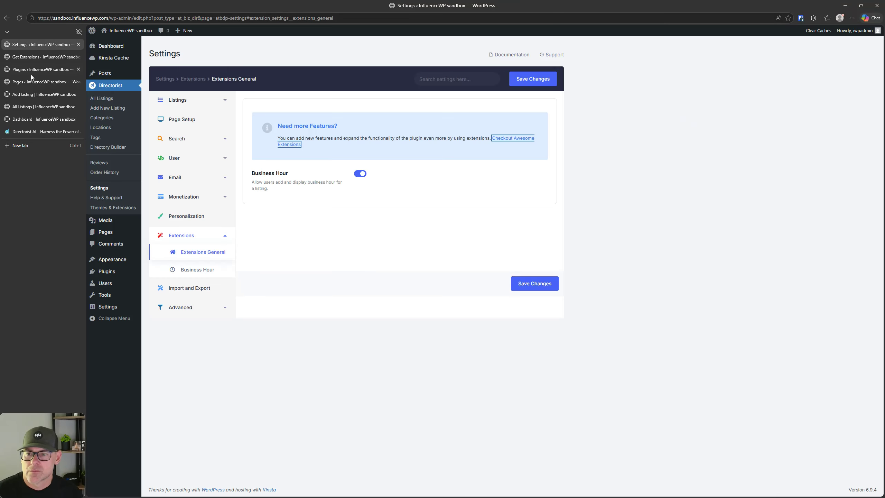
{"action": "left_click", "coordinate": [107, 98]}
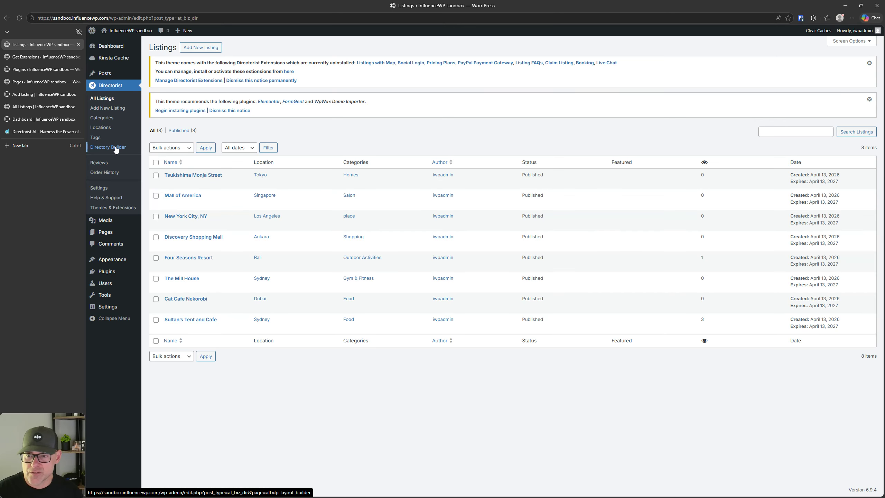
{"action": "left_click", "coordinate": [115, 188]}
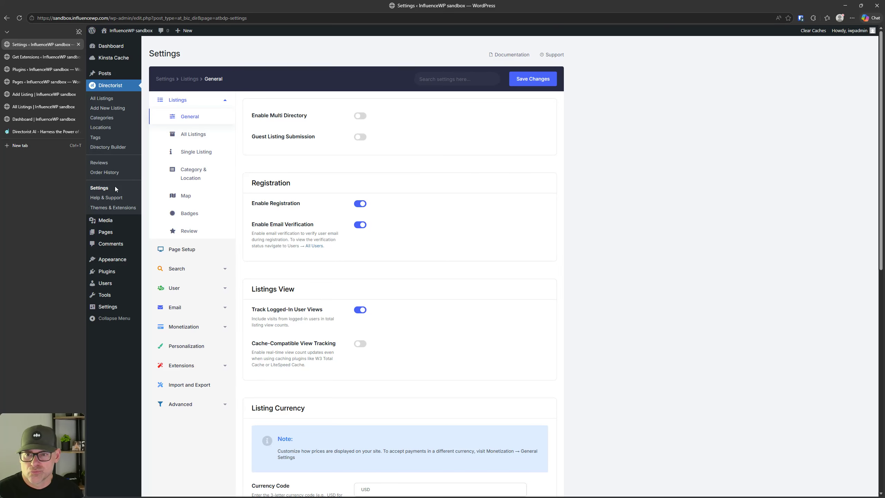
{"action": "left_click", "coordinate": [166, 80]}
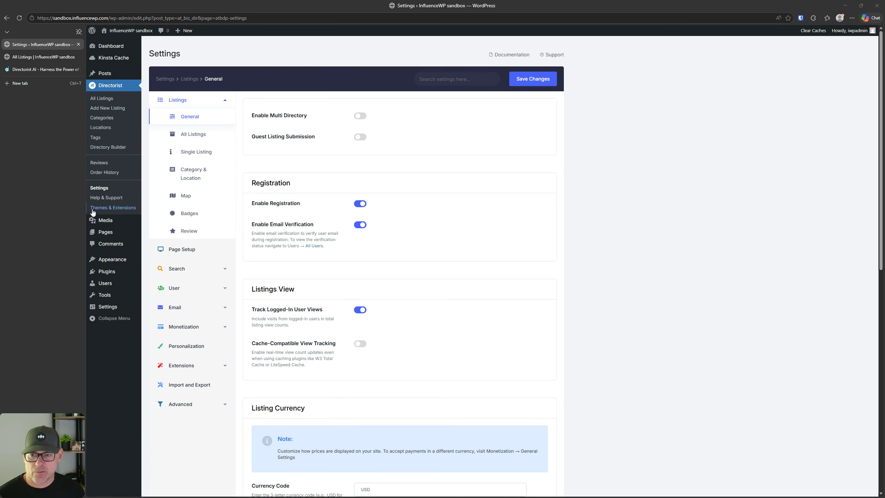
Step: Check Help & Support's System Status details, Warning and Remote Viewing tabs, then reopen Directorist Settings
{"action": "left_click", "coordinate": [104, 201]}
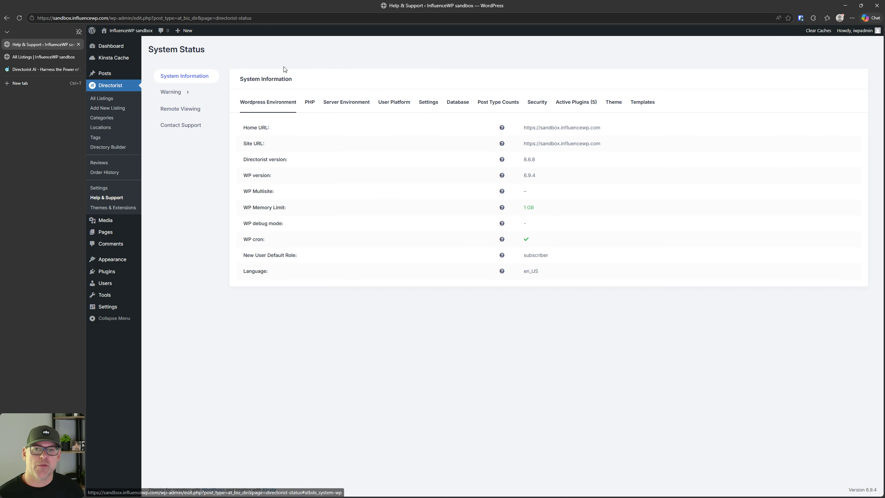
{"action": "left_click", "coordinate": [195, 75]}
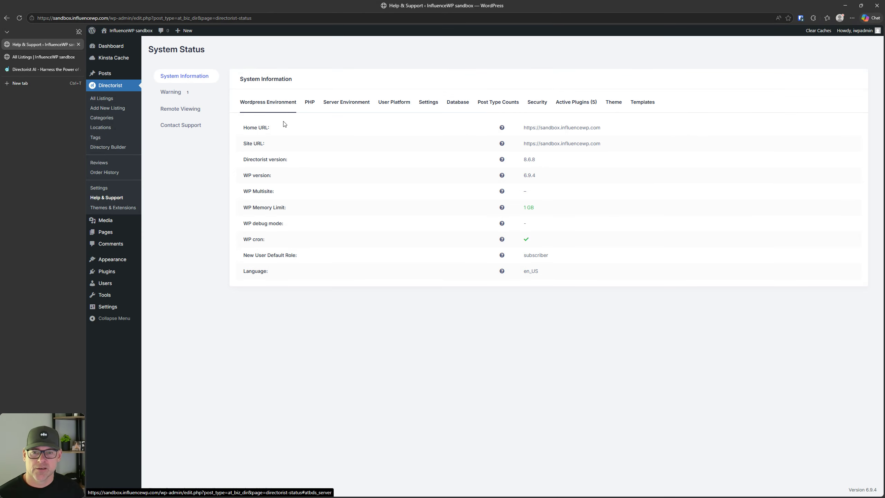
{"action": "left_click", "coordinate": [174, 95]}
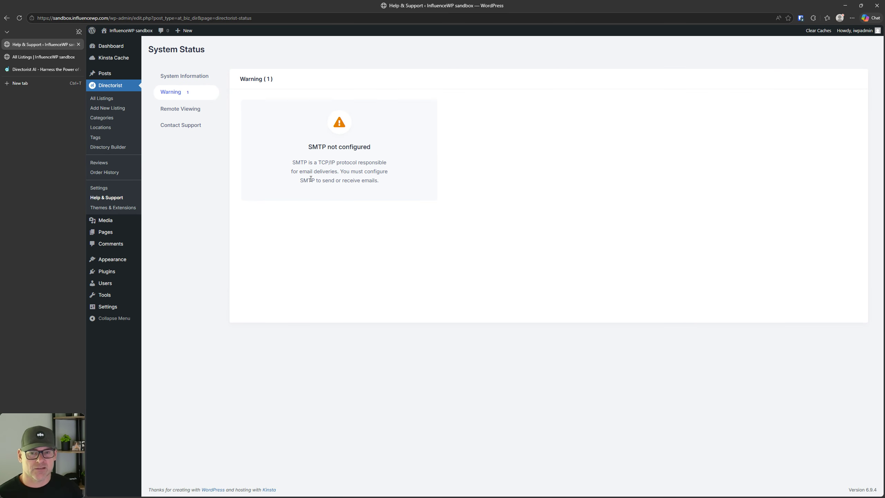
{"action": "left_click", "coordinate": [177, 110]}
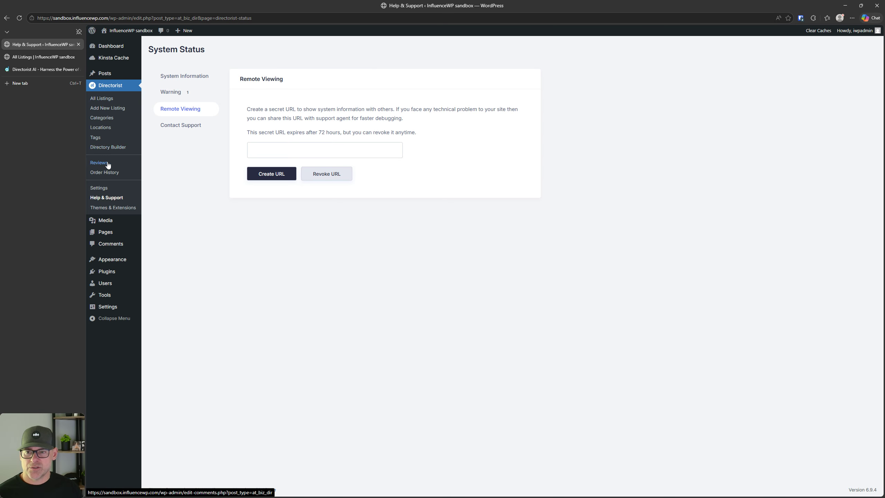
{"action": "left_click", "coordinate": [105, 188]}
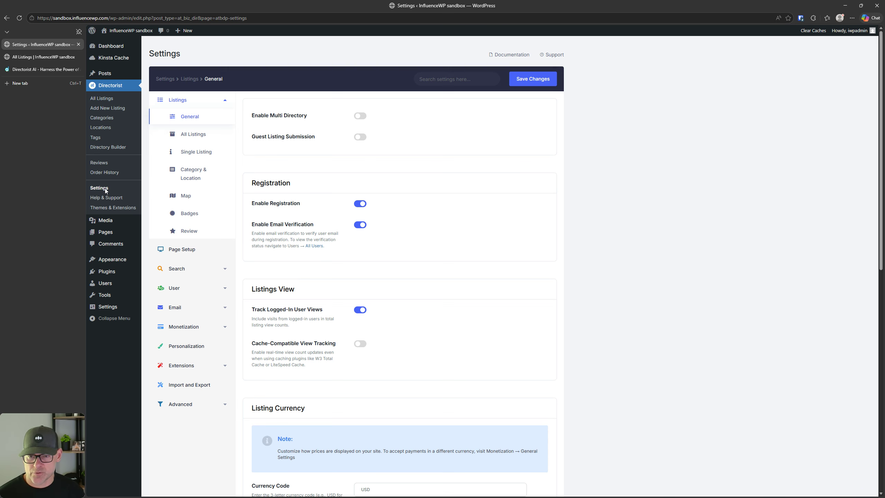
Step: Enable Multi Directory, confirm with Yes, and open the All Directories list
{"action": "key", "text": "ctrl"}
{"action": "key", "text": "ctrl"}
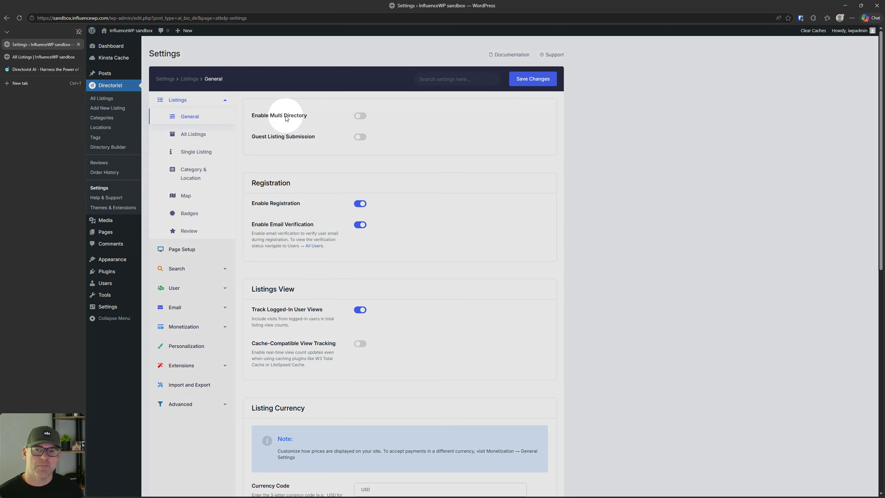
{"action": "left_click", "coordinate": [360, 116]}
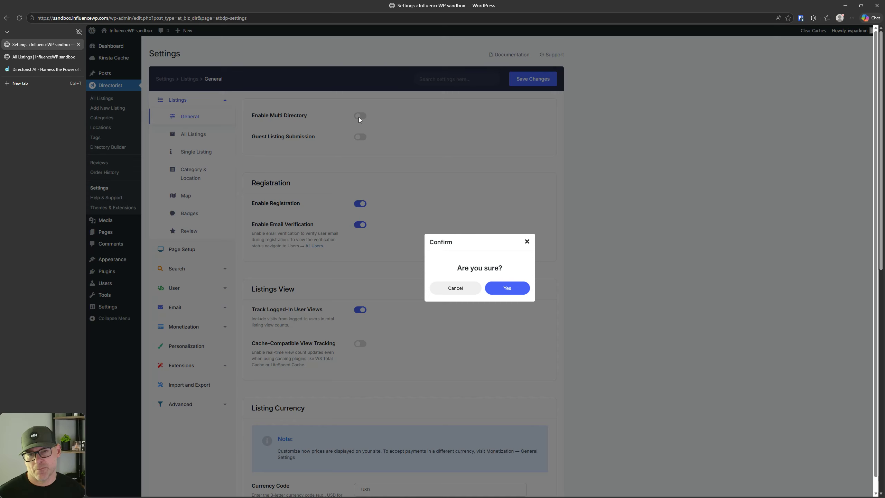
{"action": "left_click", "coordinate": [515, 295]}
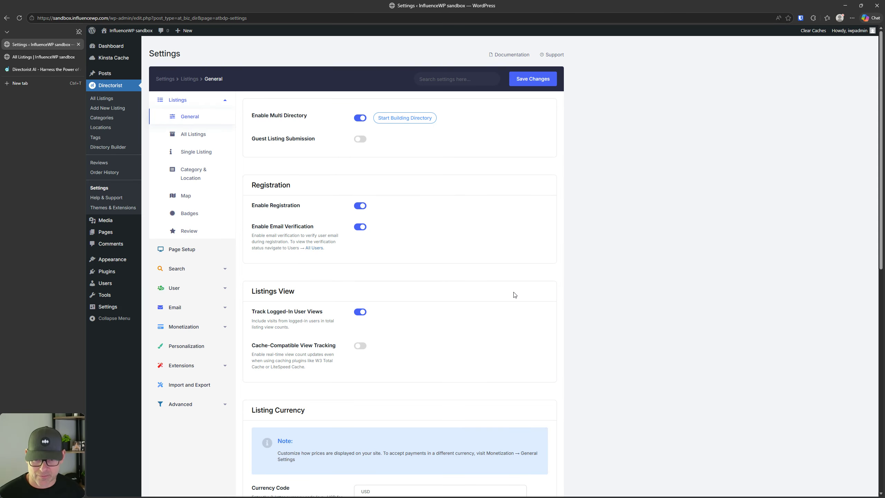
{"action": "left_click", "coordinate": [397, 118]}
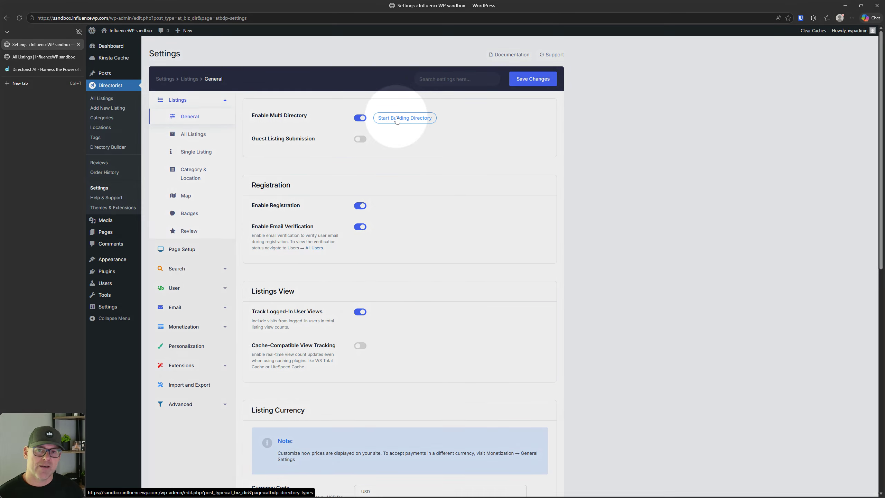
{"action": "left_click", "coordinate": [397, 119]}
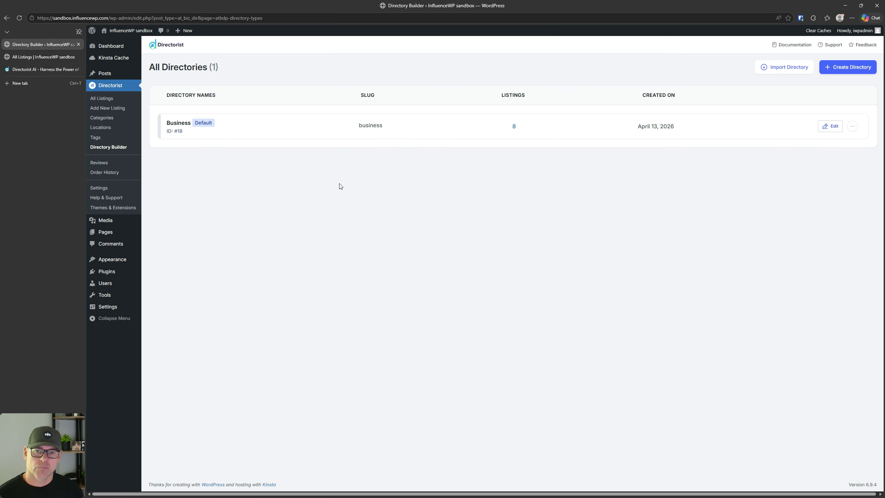
Step: Start a Create with AI directory named 'Fitness' and continue to the next step
{"action": "left_click", "coordinate": [206, 134]}
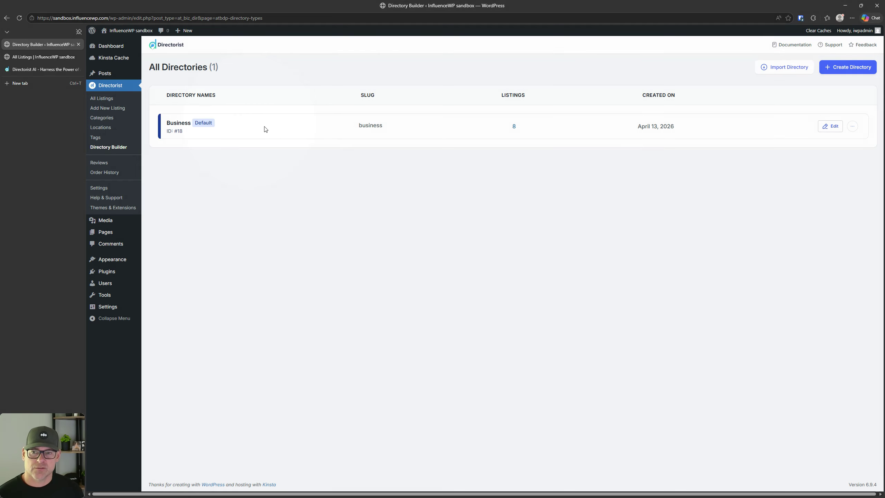
{"action": "left_click", "coordinate": [836, 68]}
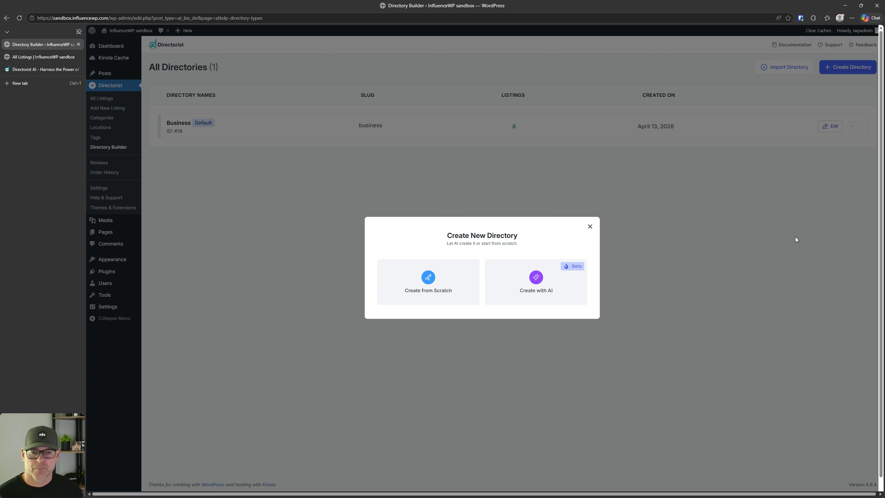
{"action": "left_click", "coordinate": [537, 288]}
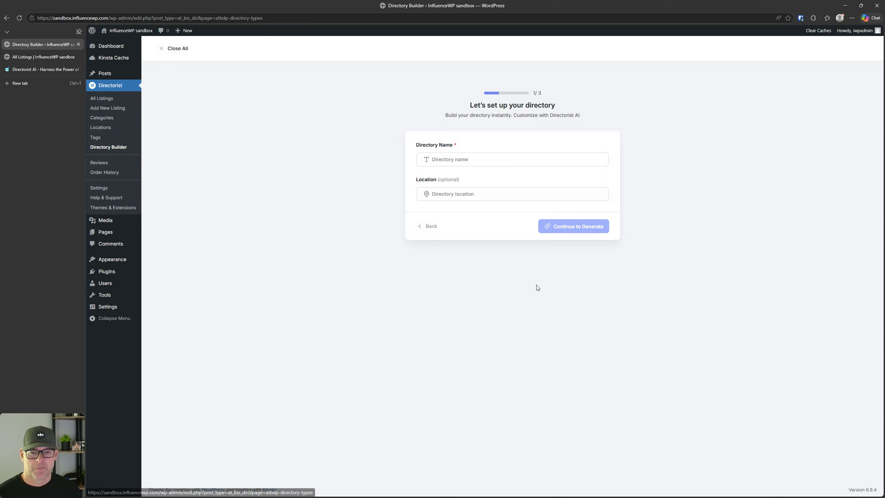
{"action": "left_click", "coordinate": [479, 159]}
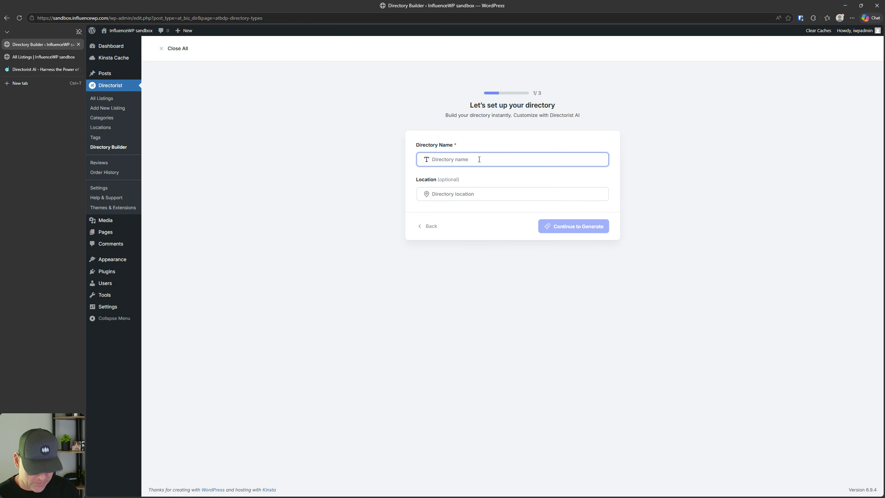
{"action": "type", "text": "Test"}
{"action": "key", "text": "BackSpace"}
{"action": "key", "text": "BackSpace"}
{"action": "key", "text": "BackSpace"}
{"action": "key", "text": "BackSpace"}
{"action": "type", "text": "Fitness"}
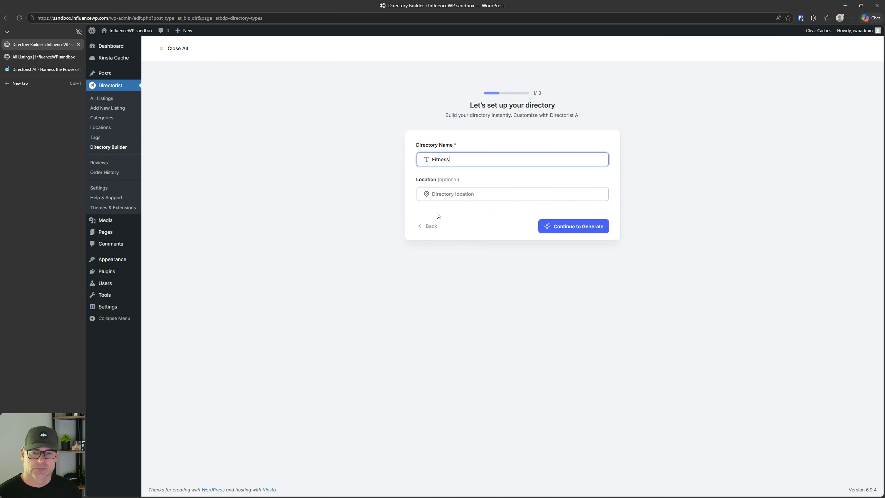
{"action": "left_click", "coordinate": [594, 227]}
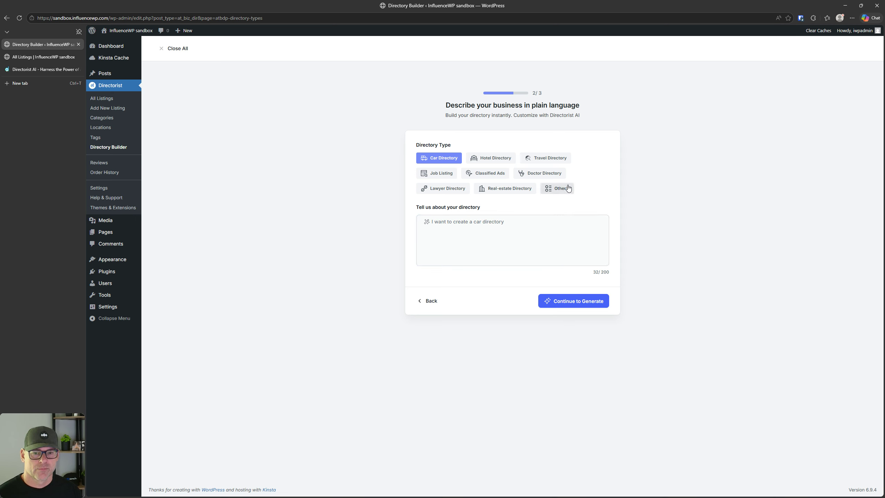
Step: Choose Others as the directory type, enter 'Fitness', and clear the description box
{"action": "left_click", "coordinate": [466, 223]}
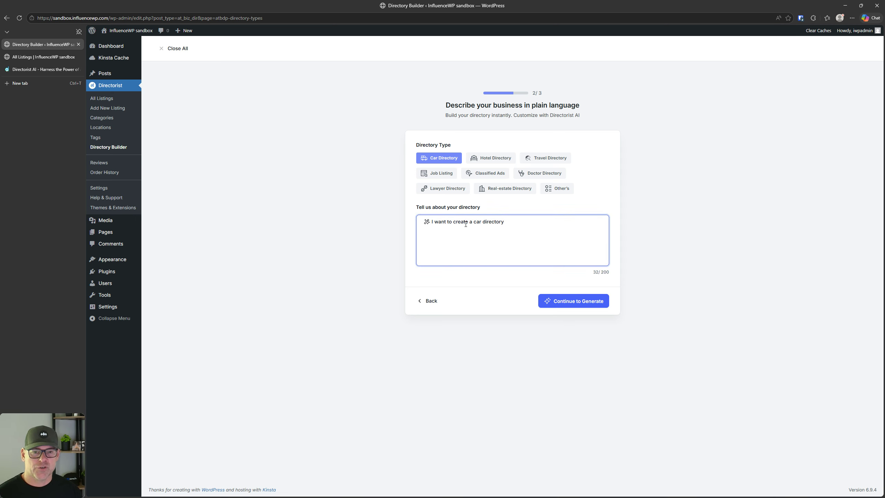
{"action": "left_click", "coordinate": [550, 192]}
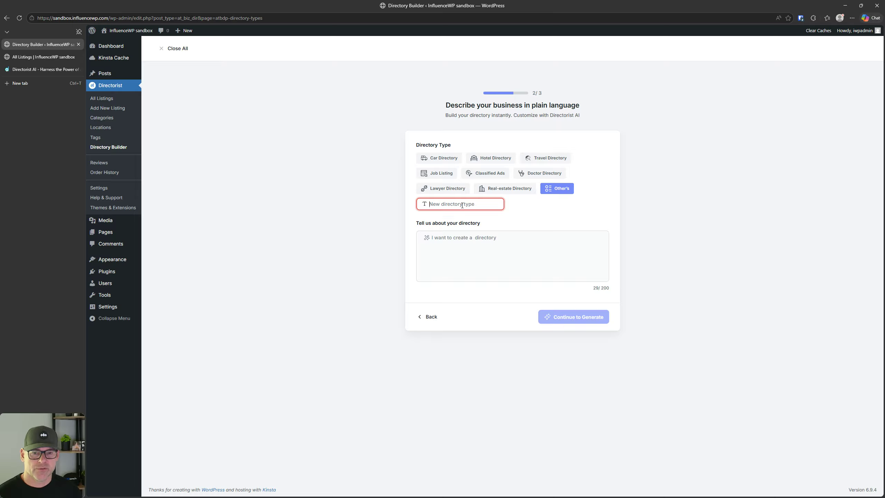
{"action": "left_click", "coordinate": [426, 159]}
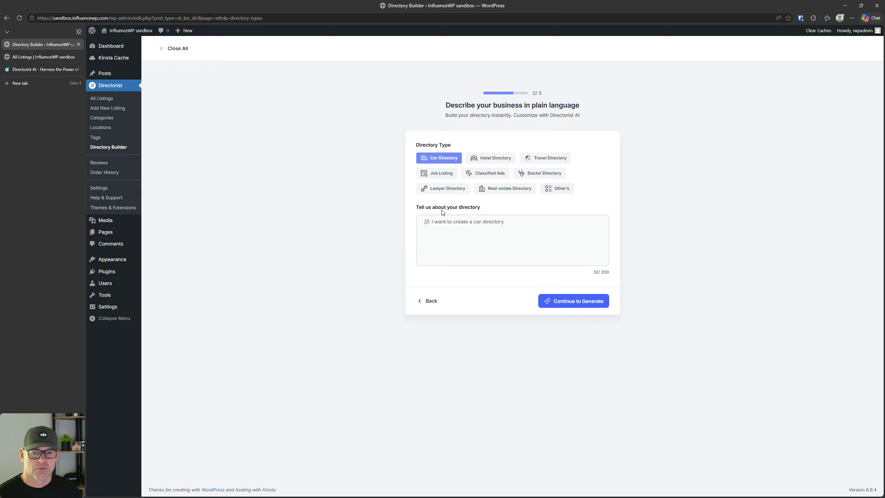
{"action": "left_click", "coordinate": [558, 190]}
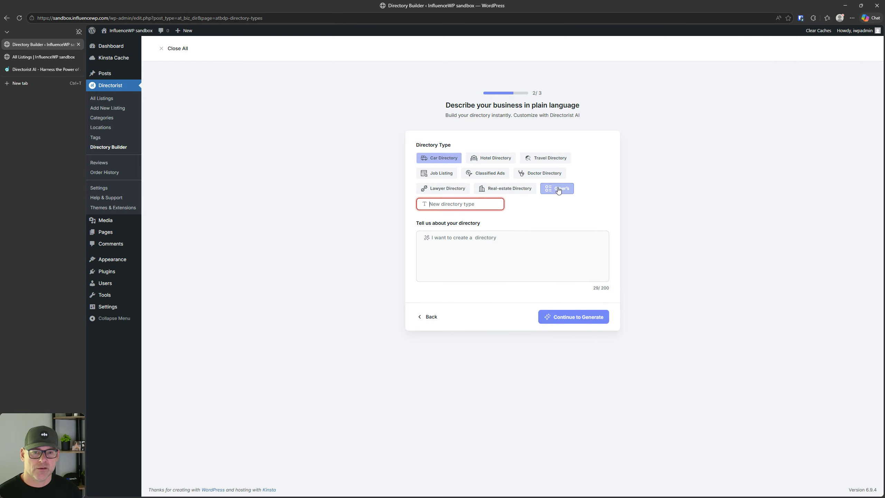
{"action": "type", "text": "Fit"}
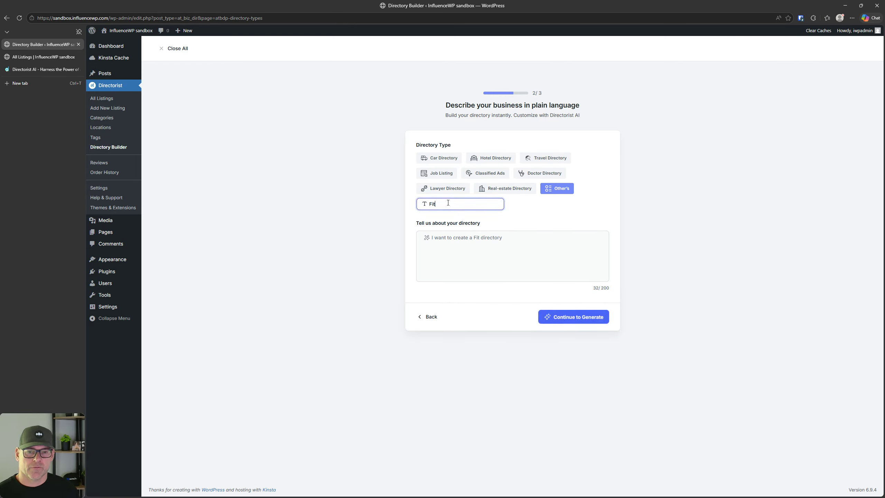
{"action": "type", "text": "ness"}
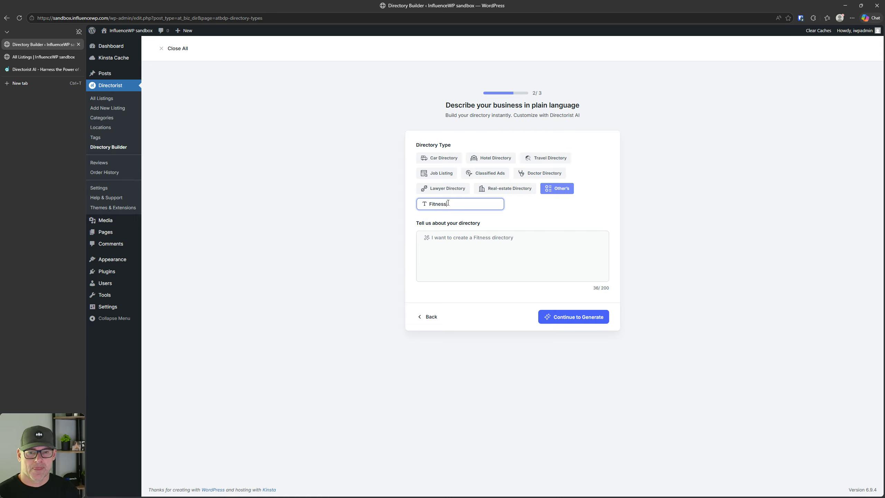
{"action": "left_click", "coordinate": [463, 239]}
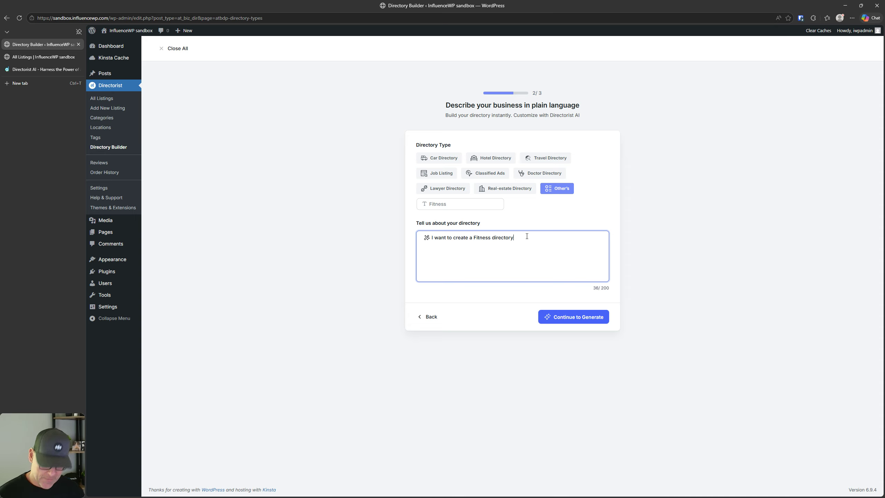
{"action": "key", "text": "ctrl+shift+Left"}
{"action": "key", "text": "ctrl+shift+Left"}
{"action": "key", "text": "ctrl+shift+Left"}
{"action": "key", "text": "ctrl+shift+Left"}
{"action": "key", "text": "ctrl+shift+Left"}
{"action": "key", "text": "ctrl+shift+Left"}
{"action": "key", "text": "ctrl+shift+Left"}
{"action": "key", "text": "BackSpace"}
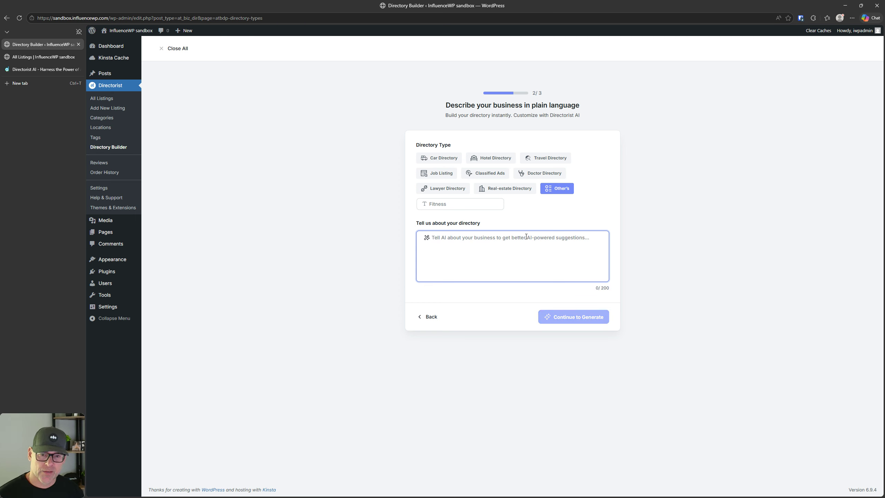